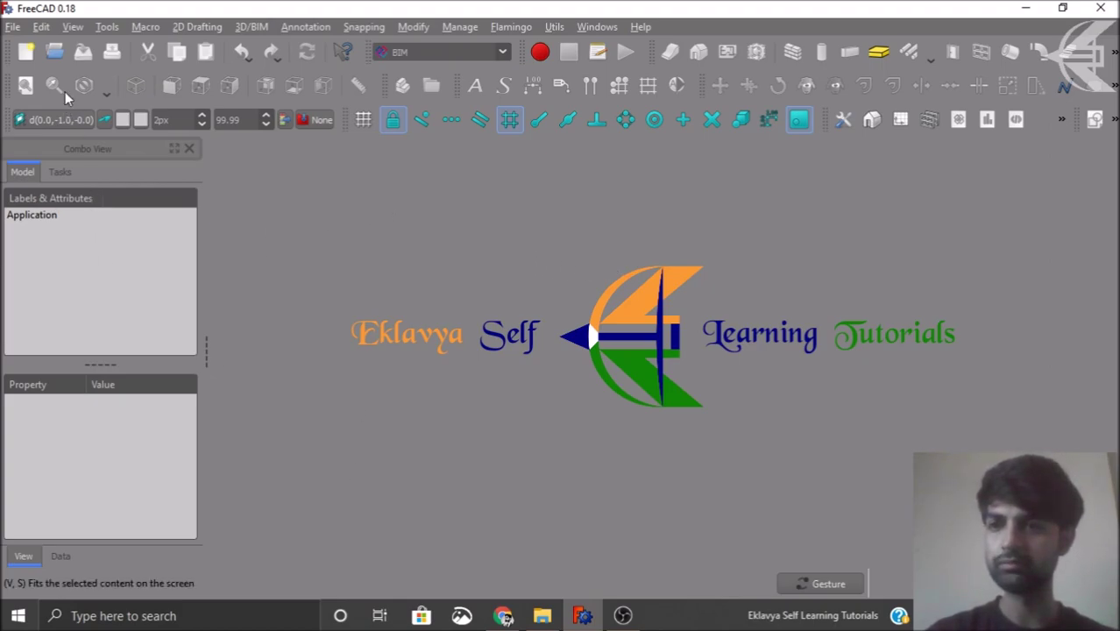
# Step: Open the file 004_Custom Doors and Windows
pyautogui.click(56, 52)
pyautogui.click(530, 266)
pyautogui.click(652, 445)
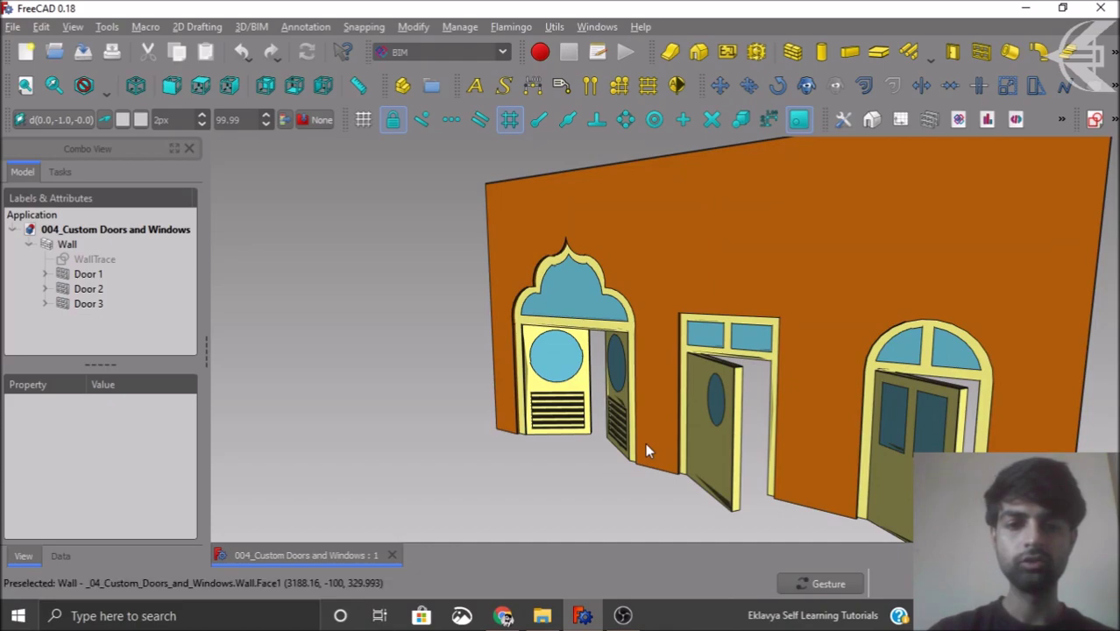
# Step: Examine the three custom doors in the wall, including the frames, glass panes and louvres of the double door
pyautogui.scroll(-2, 436, 366)
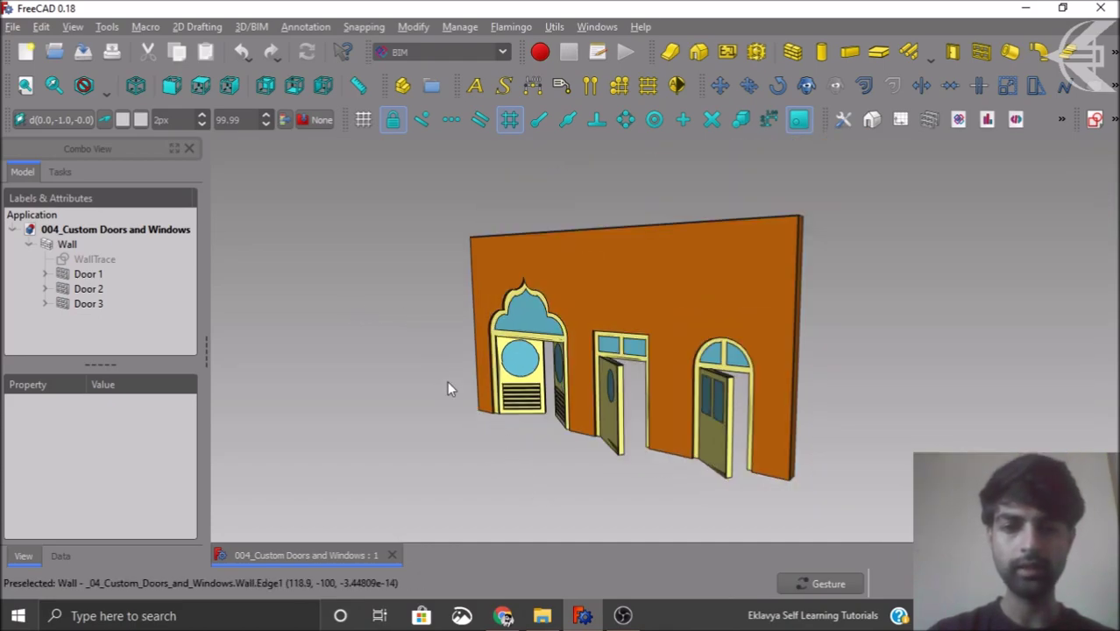
pyautogui.moveTo(515, 450); pyautogui.dragTo(538, 453, button='right')
pyautogui.moveTo(579, 474); pyautogui.dragTo(608, 460)
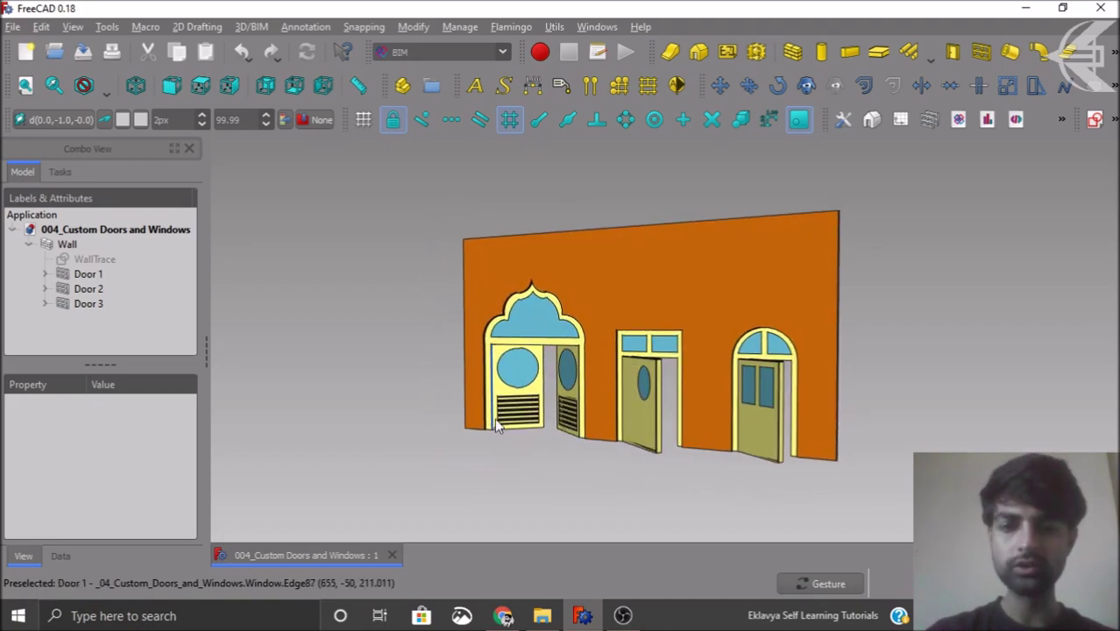
pyautogui.scroll(3, 494, 418)
pyautogui.scroll(-5, 550, 393)
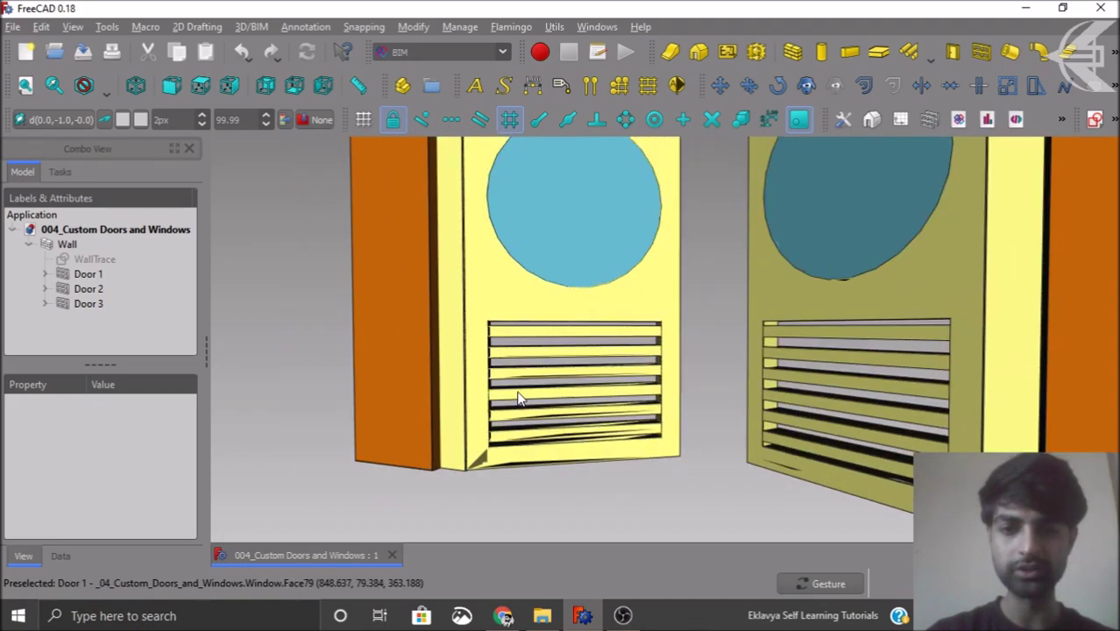
pyautogui.scroll(1, 587, 454)
pyautogui.moveTo(587, 451); pyautogui.dragTo(558, 479)
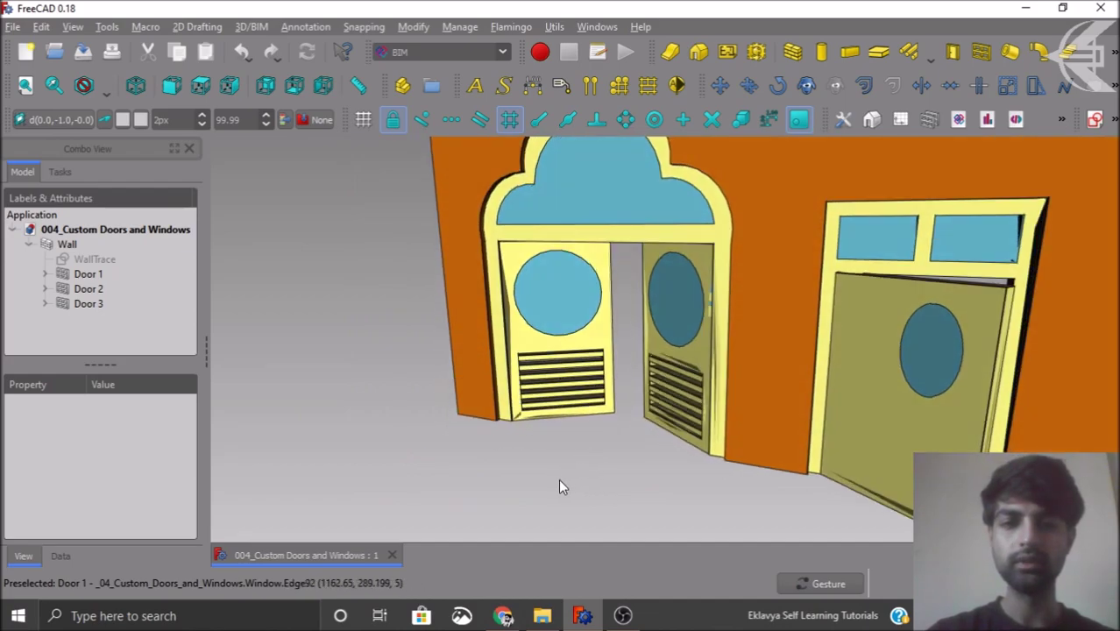
pyautogui.scroll(-3, 473, 423)
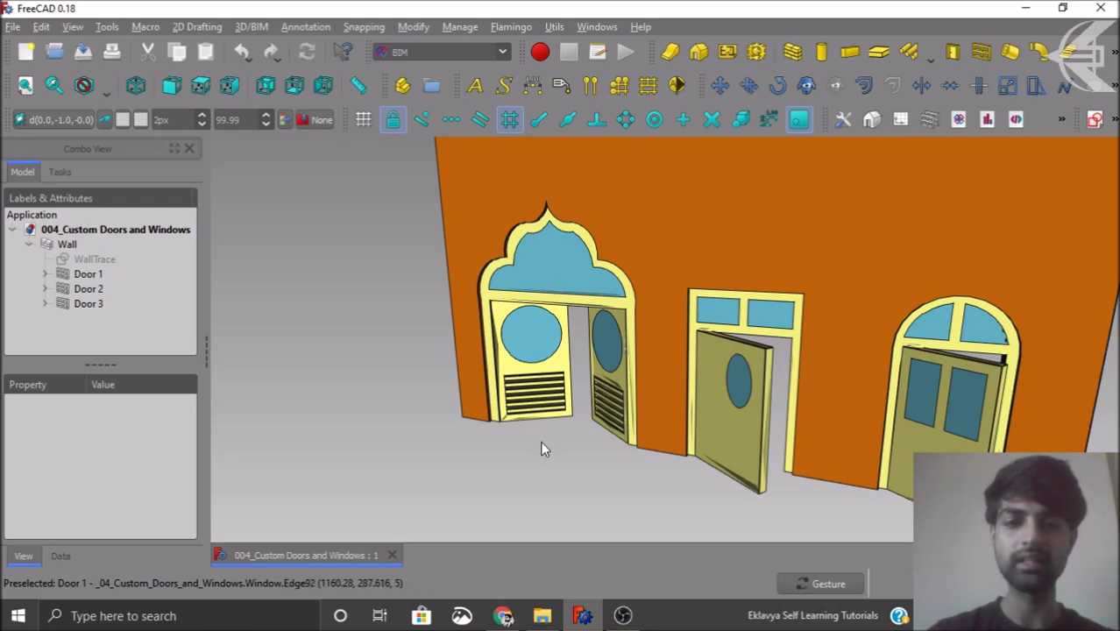
pyautogui.scroll(-1, 522, 454)
pyautogui.scroll(-3, 502, 333)
pyautogui.moveTo(655, 480); pyautogui.dragTo(575, 504)
# Step: View the wall from above in orthographic projection and inspect how the door leaves open
pyautogui.click(201, 85)
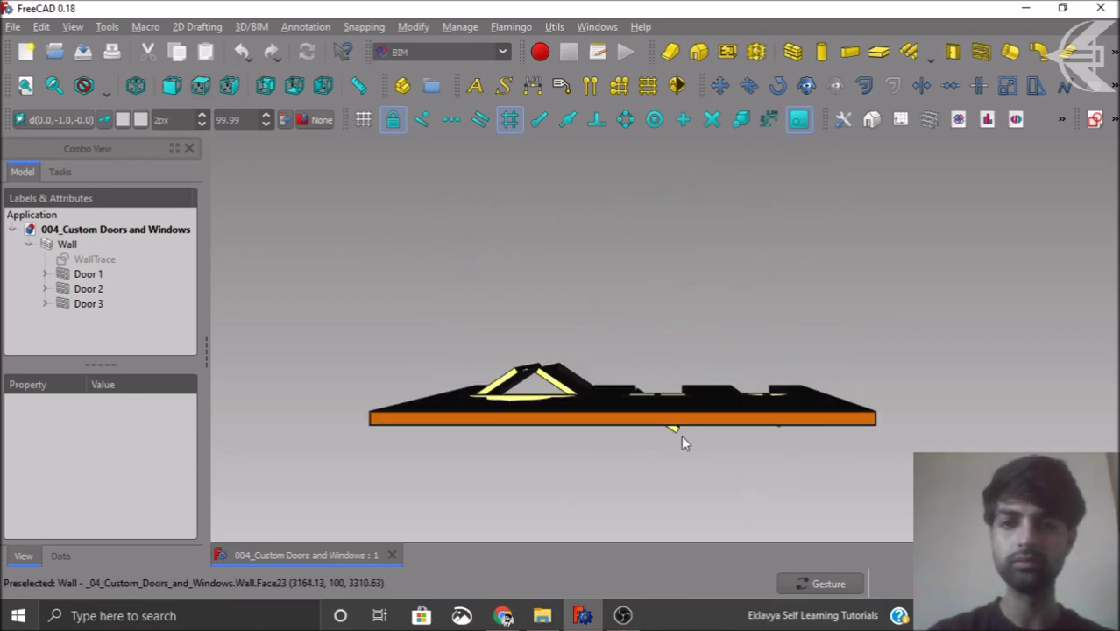
pyautogui.click(73, 27)
pyautogui.click(114, 62)
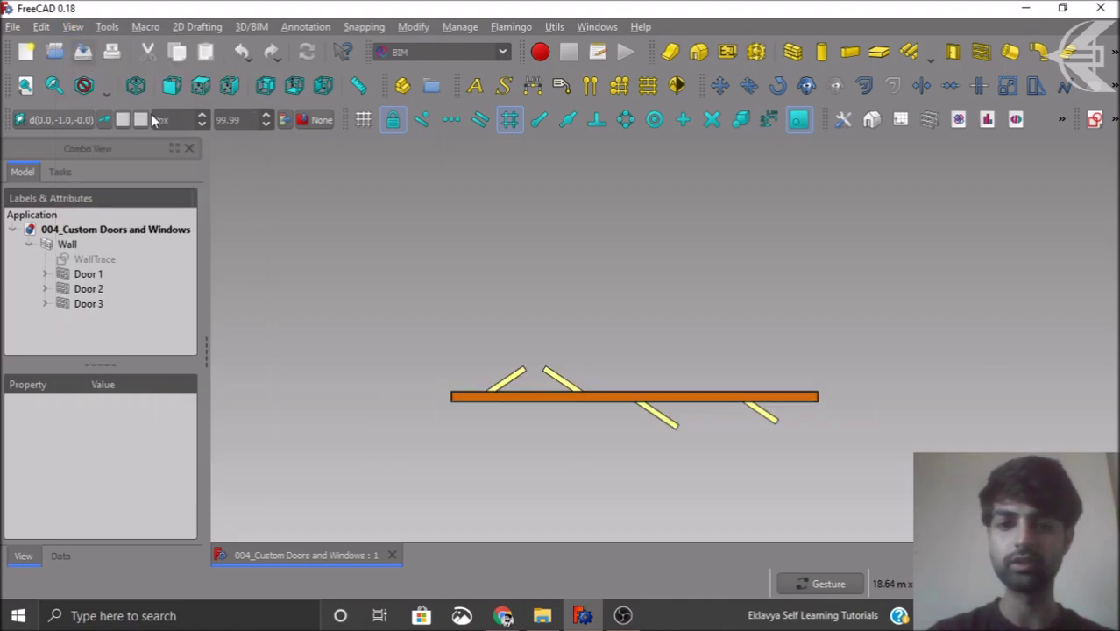
pyautogui.scroll(4, 622, 399)
pyautogui.scroll(-2, 618, 282)
pyautogui.moveTo(790, 450); pyautogui.dragTo(764, 458)
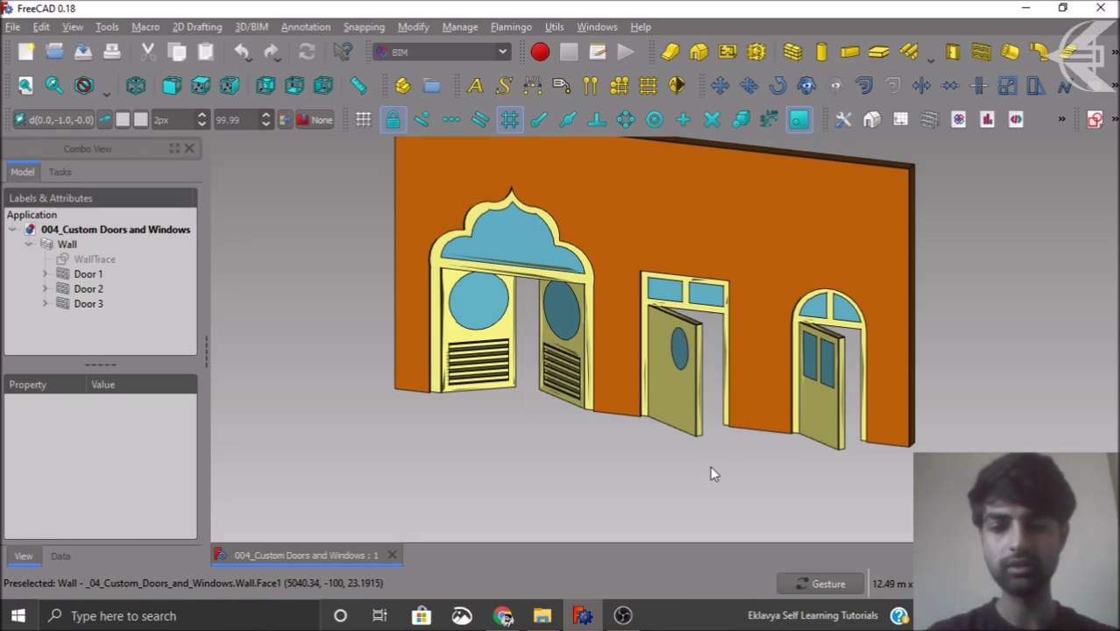
# Step: Close the 004_Custom Doors and Windows document and create a new empty document
pyautogui.scroll(-2, 710, 474)
pyautogui.scroll(2, 709, 474)
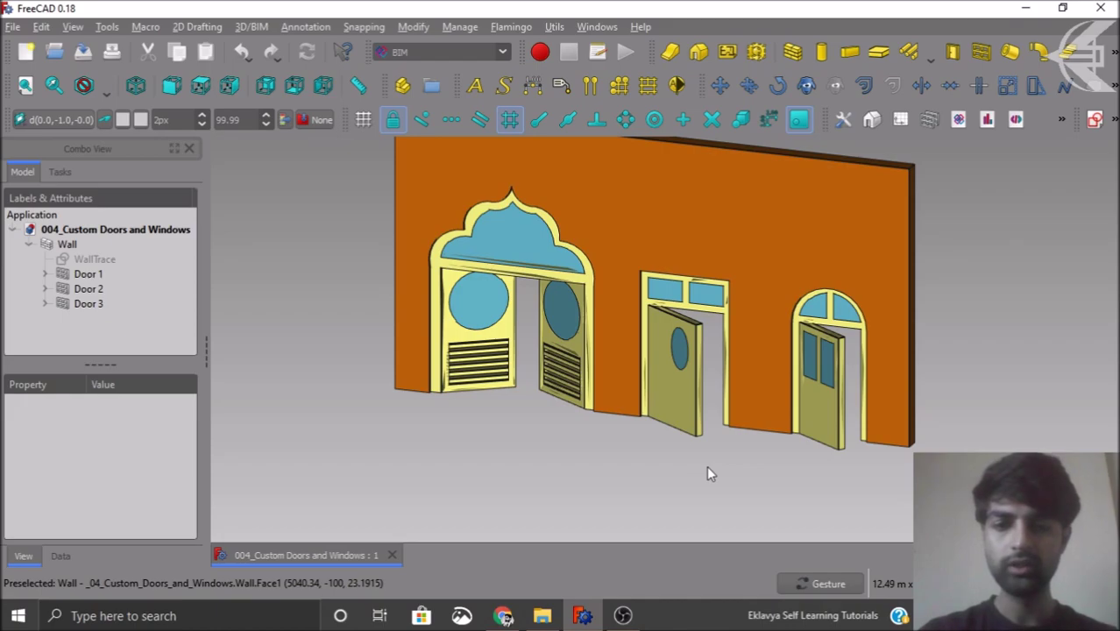
pyautogui.click(395, 555)
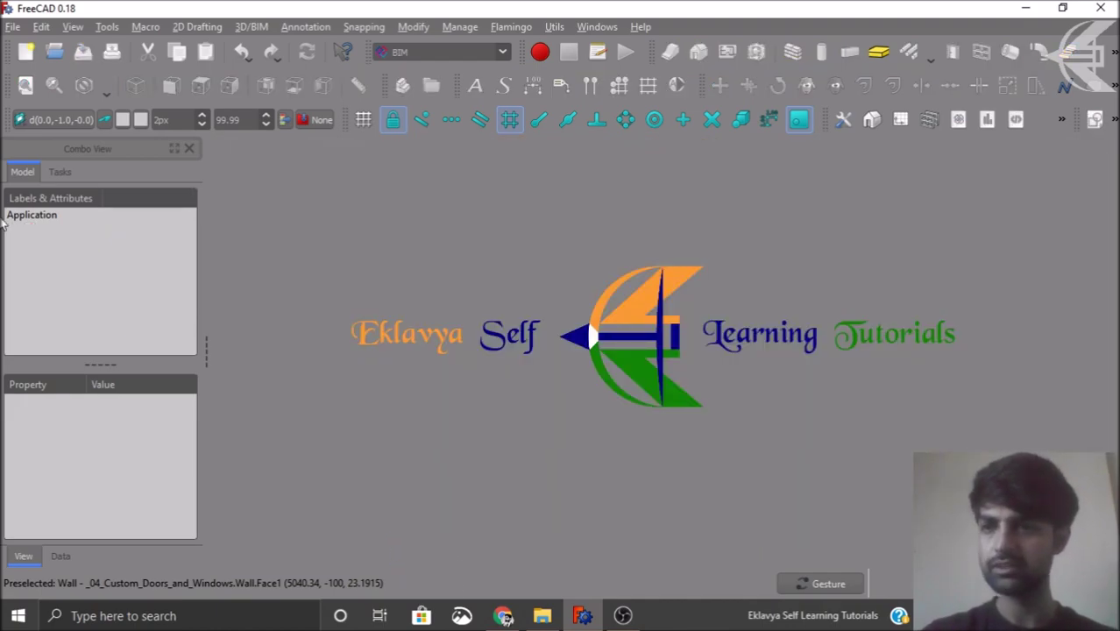
pyautogui.click(26, 53)
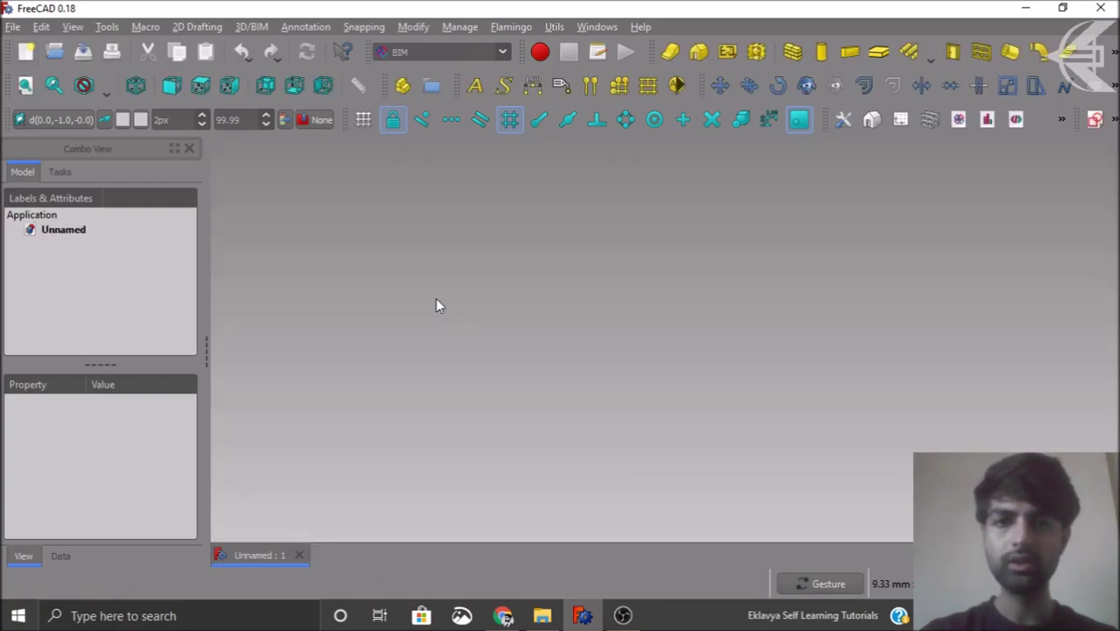
# Step: Set the working plane to XY (top) and show the drawing grid
pyautogui.click(64, 121)
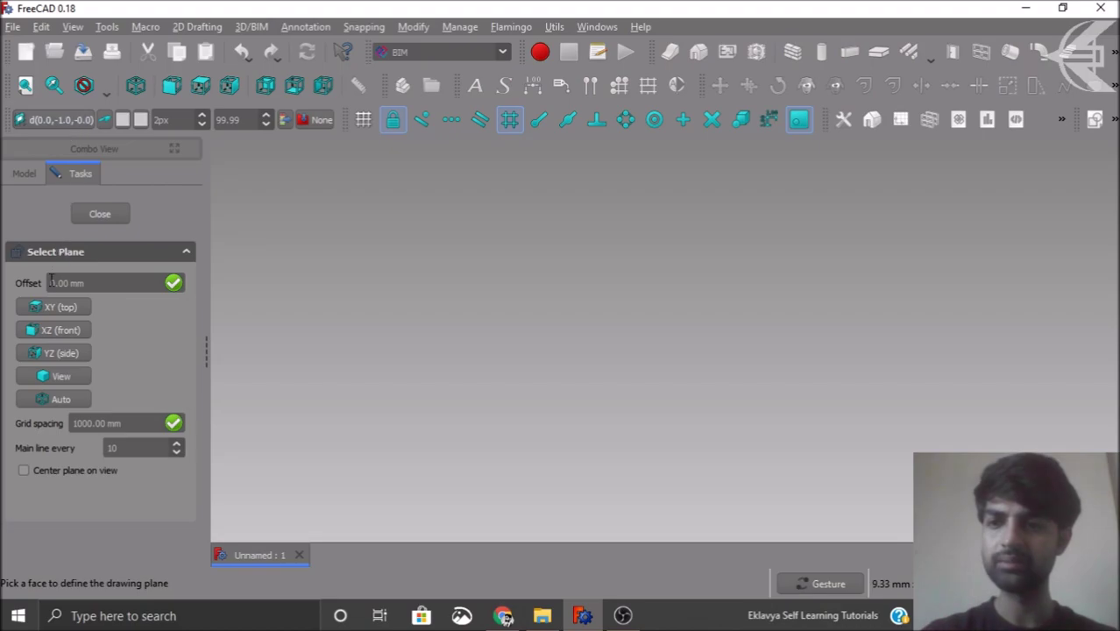
pyautogui.click(54, 316)
pyautogui.click(316, 120)
pyautogui.scroll(-5, 525, 303)
pyautogui.scroll(3, 525, 300)
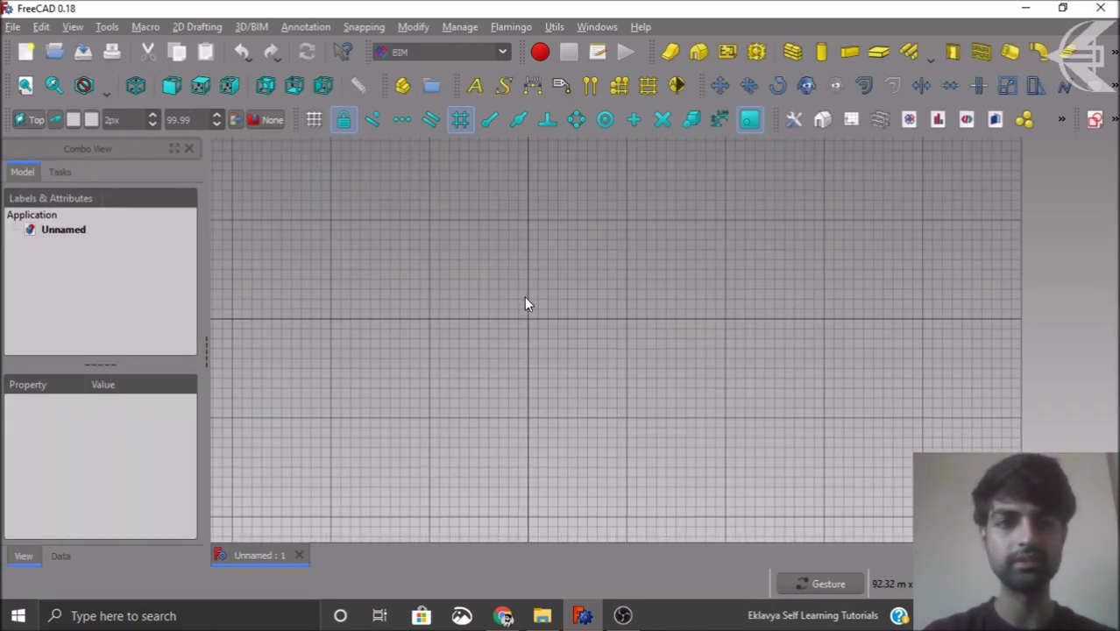
# Step: Draw a wall about 4 m long from the origin along the X axis, 200 mm wide and 3000 mm high
pyautogui.click(670, 52)
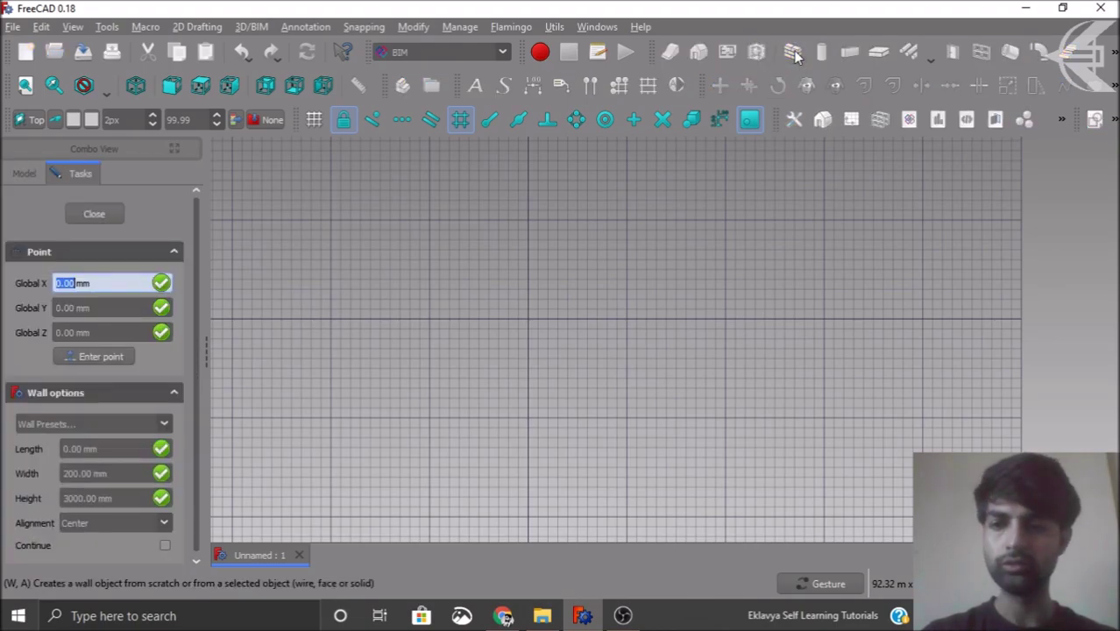
pyautogui.scroll(-1, 25, 488)
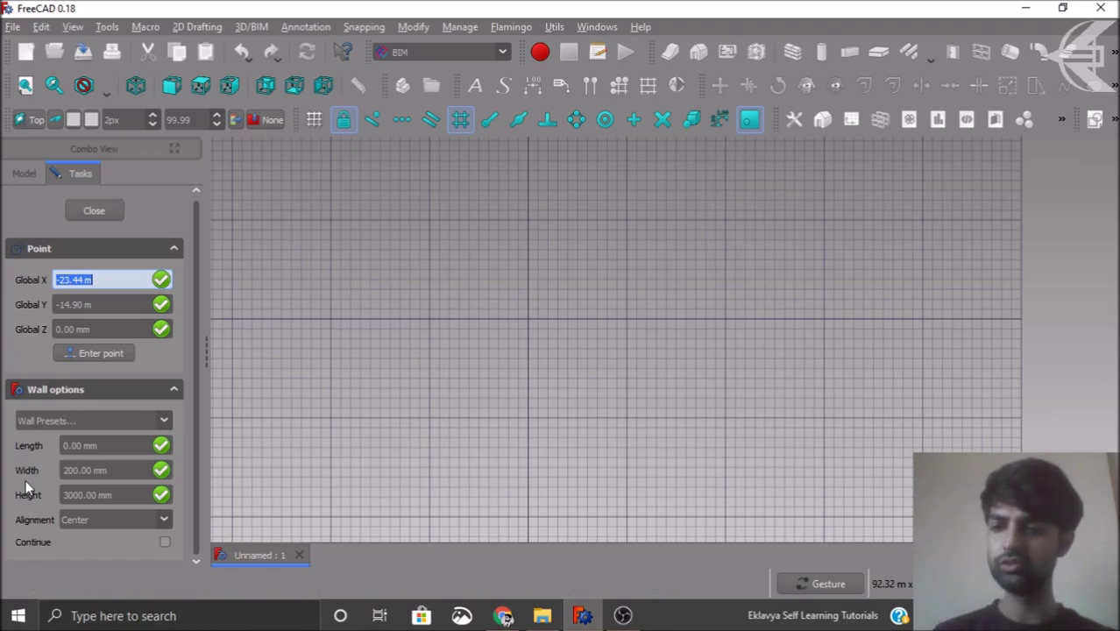
pyautogui.scroll(10, 526, 322)
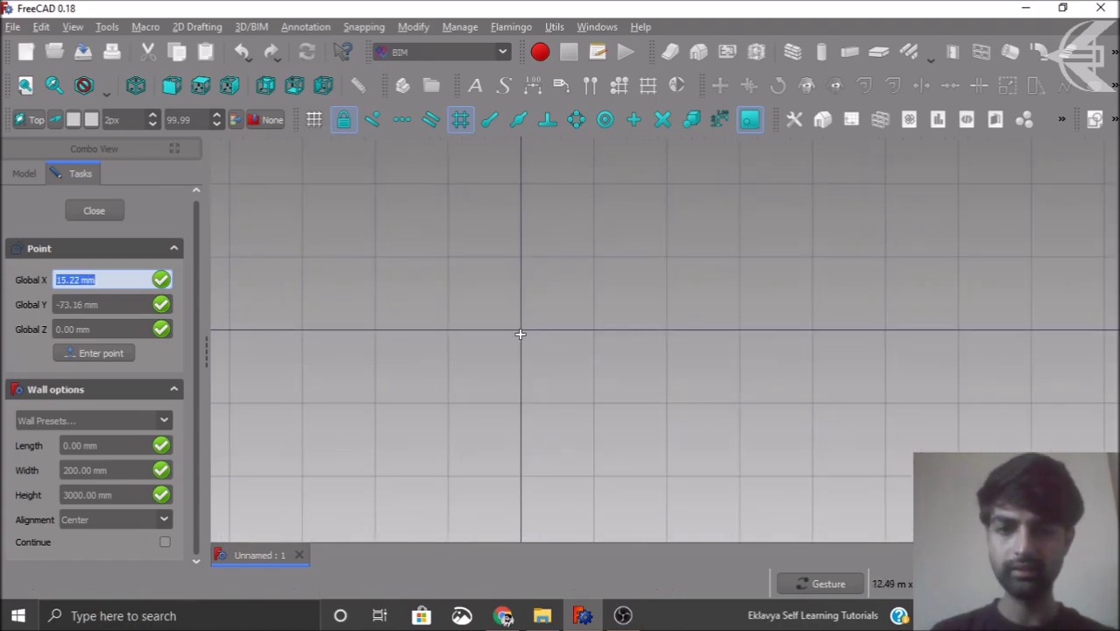
pyautogui.click(520, 328)
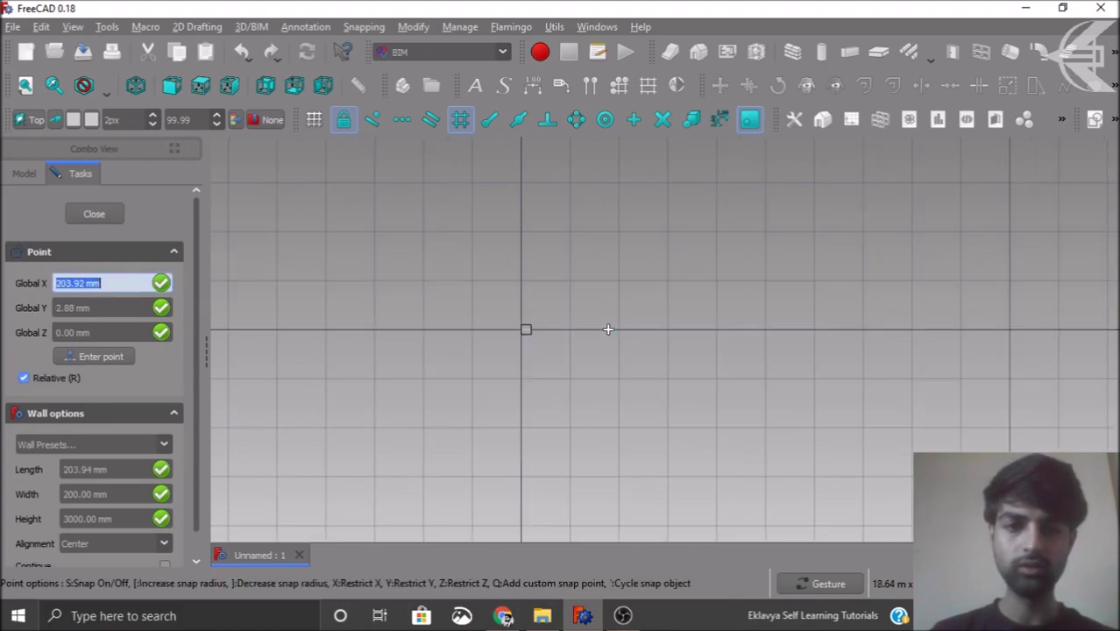
pyautogui.click(724, 331)
pyautogui.moveTo(666, 368); pyautogui.dragTo(701, 282)
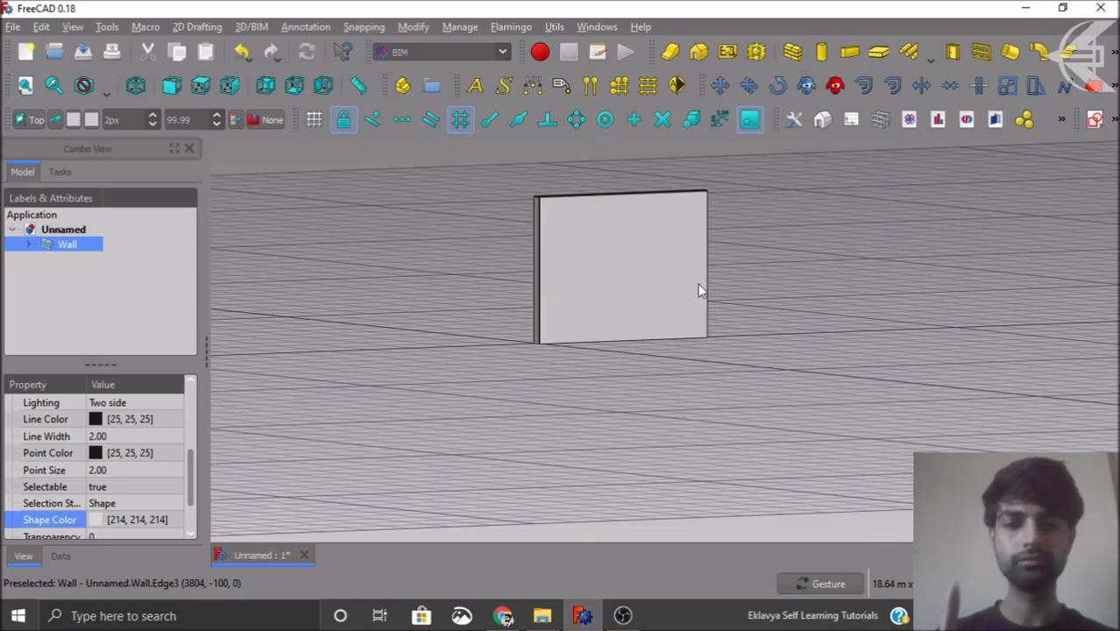
pyautogui.click(715, 419)
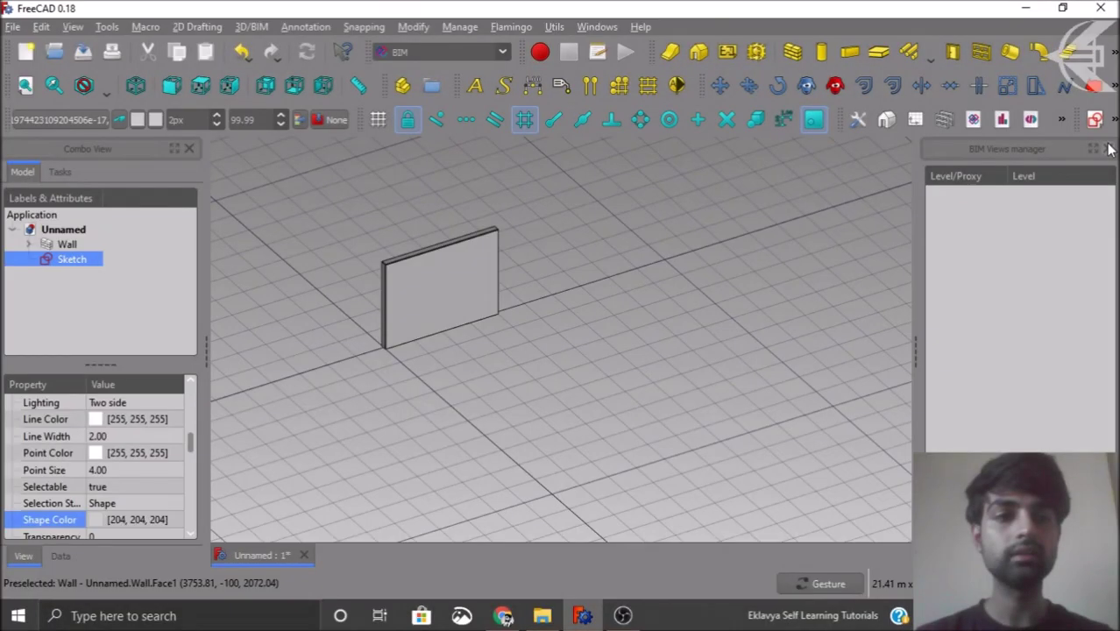
# Step: Close the BIM Views manager and delete the empty sketch from the document
pyautogui.click(1108, 148)
pyautogui.click(829, 308)
pyautogui.scroll(-3, 745, 313)
pyautogui.scroll(3, 561, 337)
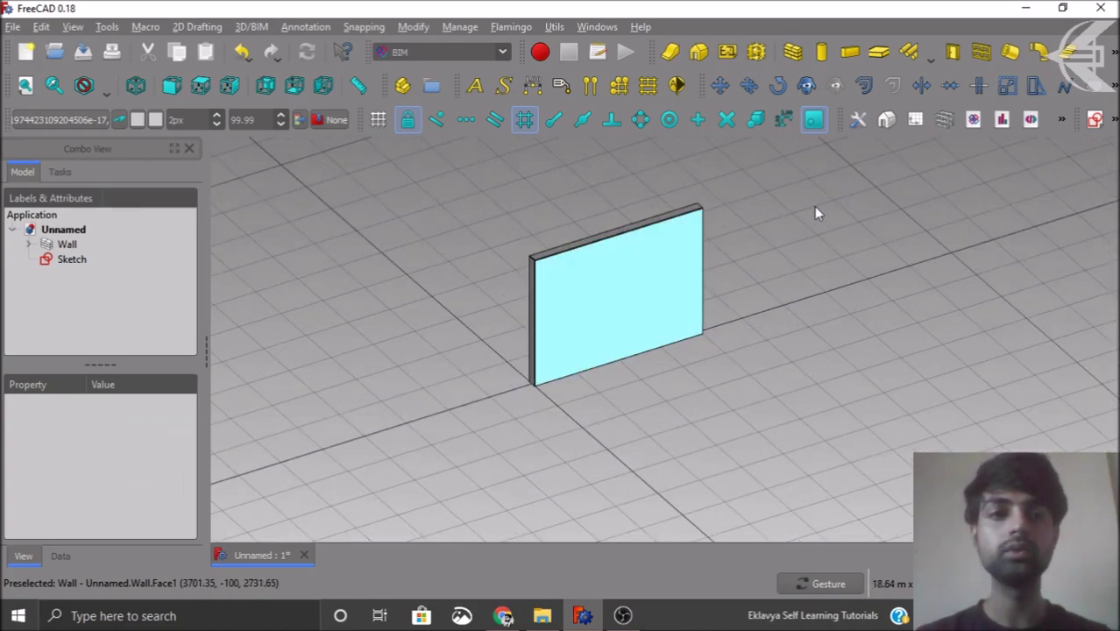
pyautogui.click(63, 257)
pyautogui.moveTo(61, 258); pyautogui.dragTo(63, 249)
# Step: Place a window with the Fixed preset and zero sill height at the base of the wall's front face
pyautogui.click(62, 248)
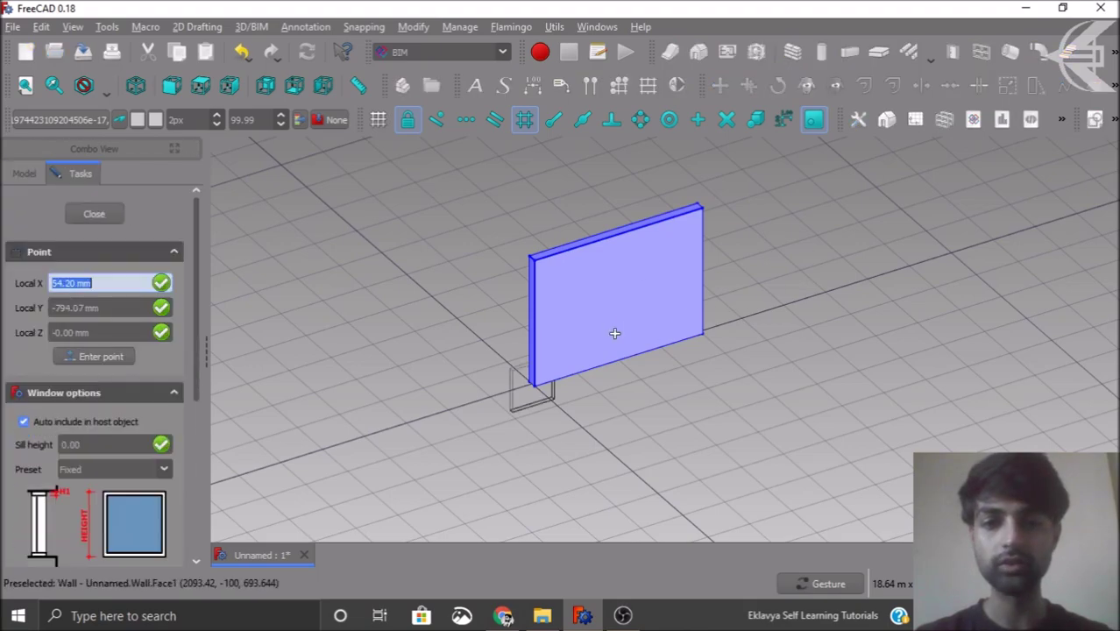
pyautogui.scroll(5, 571, 360)
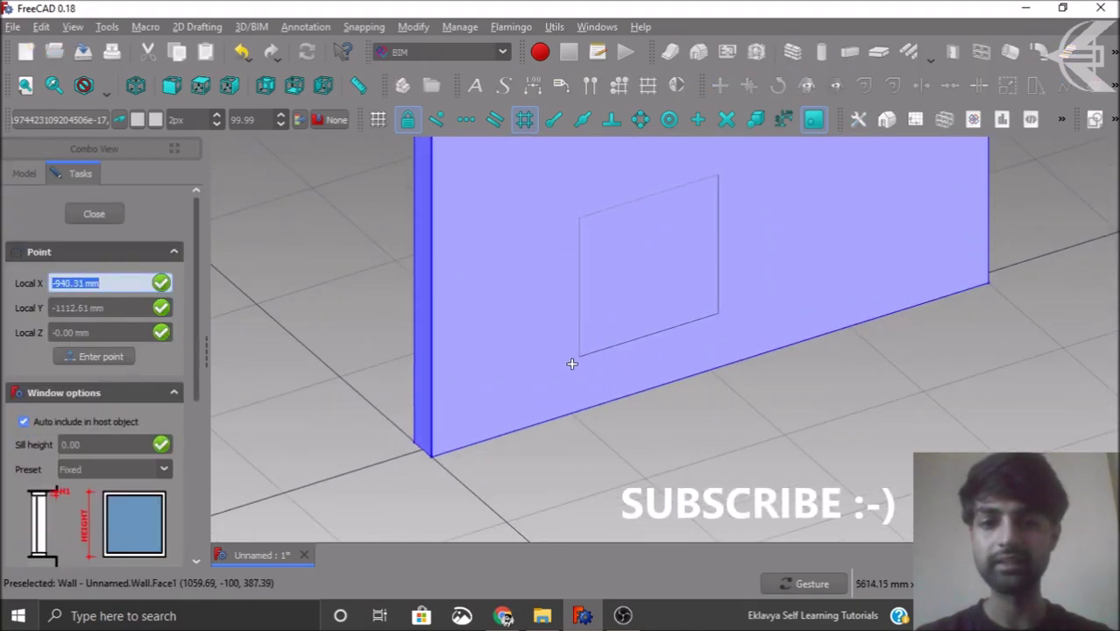
pyautogui.click(529, 430)
pyautogui.scroll(-5, 582, 293)
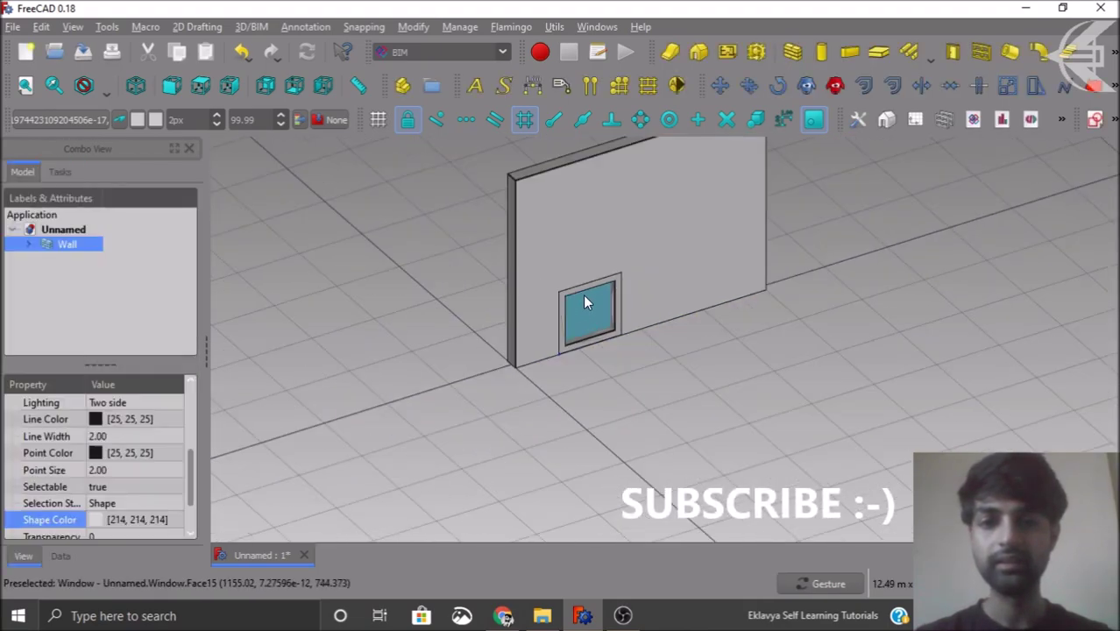
pyautogui.moveTo(645, 376); pyautogui.dragTo(497, 352)
pyautogui.click(497, 352)
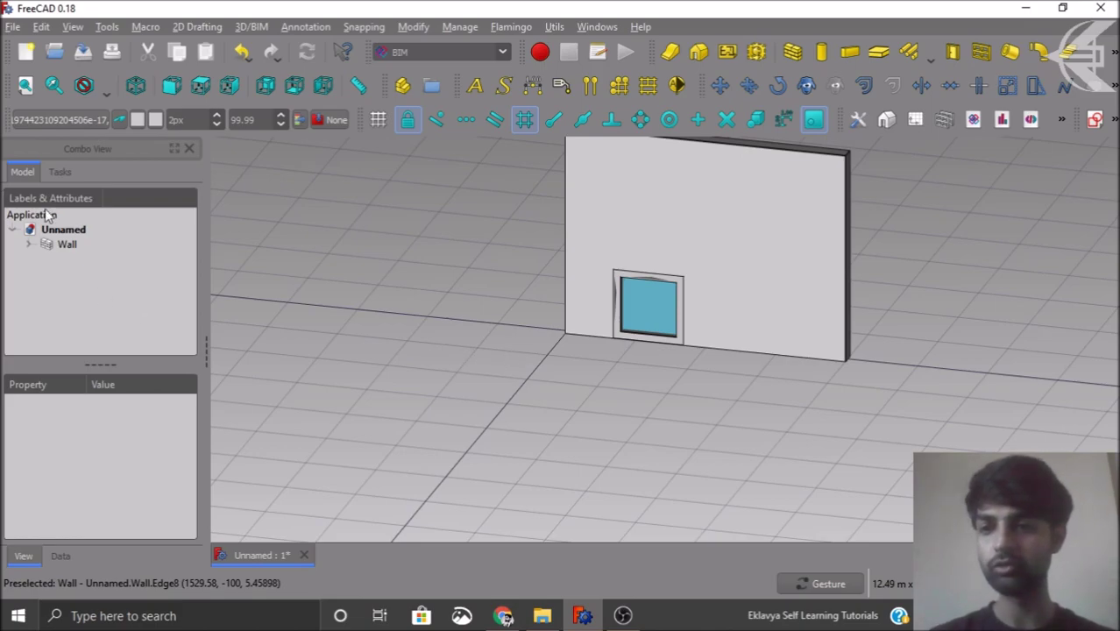
# Step: Open the sketch inside the wall's window, examine its outlines and dimensional constraints, and close it
pyautogui.click(27, 246)
pyautogui.click(45, 274)
pyautogui.doubleClick(93, 288)
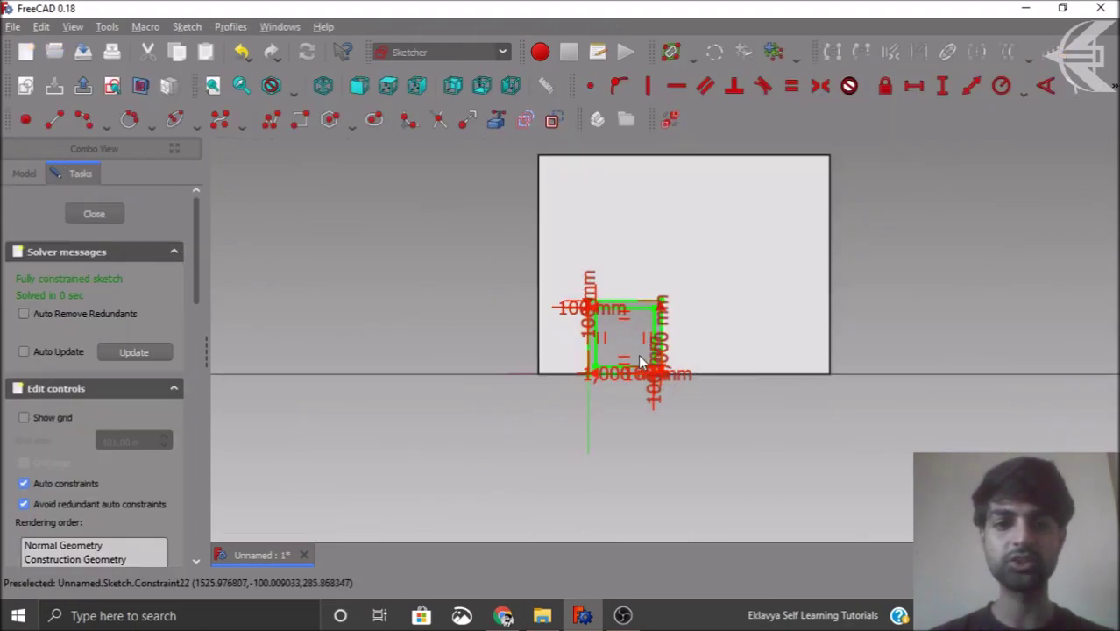
pyautogui.scroll(-3, 638, 359)
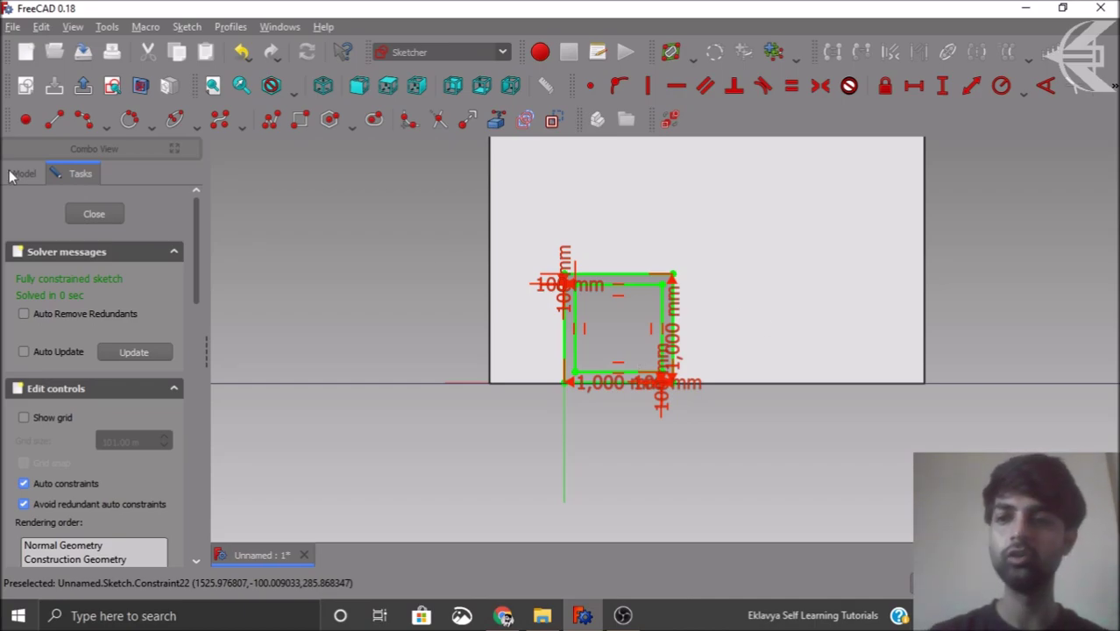
pyautogui.click(112, 214)
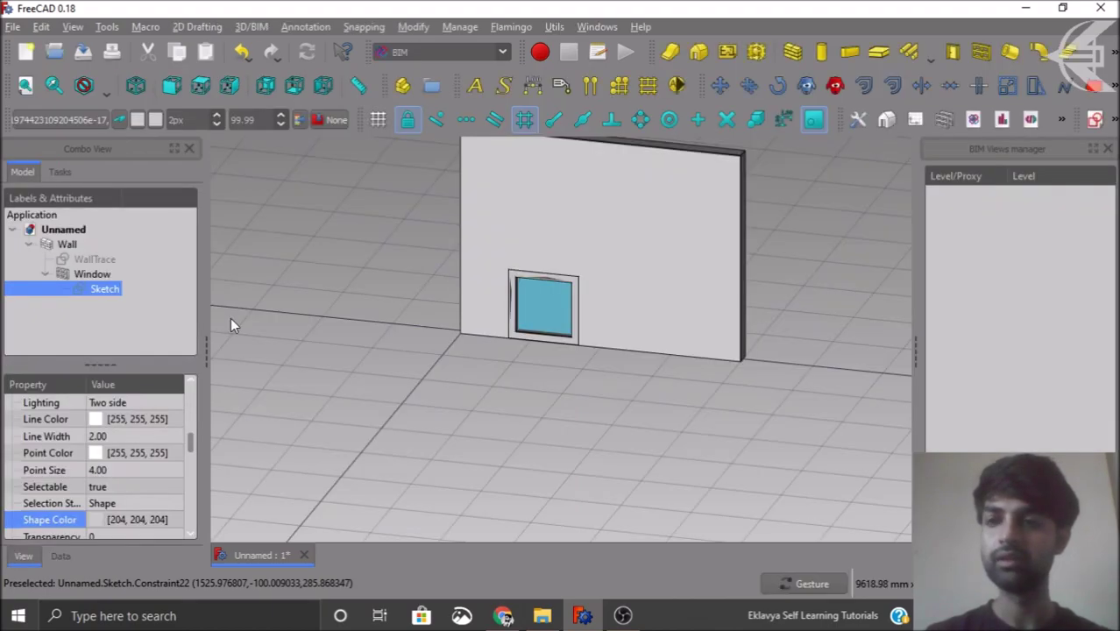
# Step: Delete the window together with its sketch from the wall
pyautogui.click(92, 273)
pyautogui.keyDown('ctrl'); pyautogui.click(99, 289); pyautogui.keyUp('ctrl')
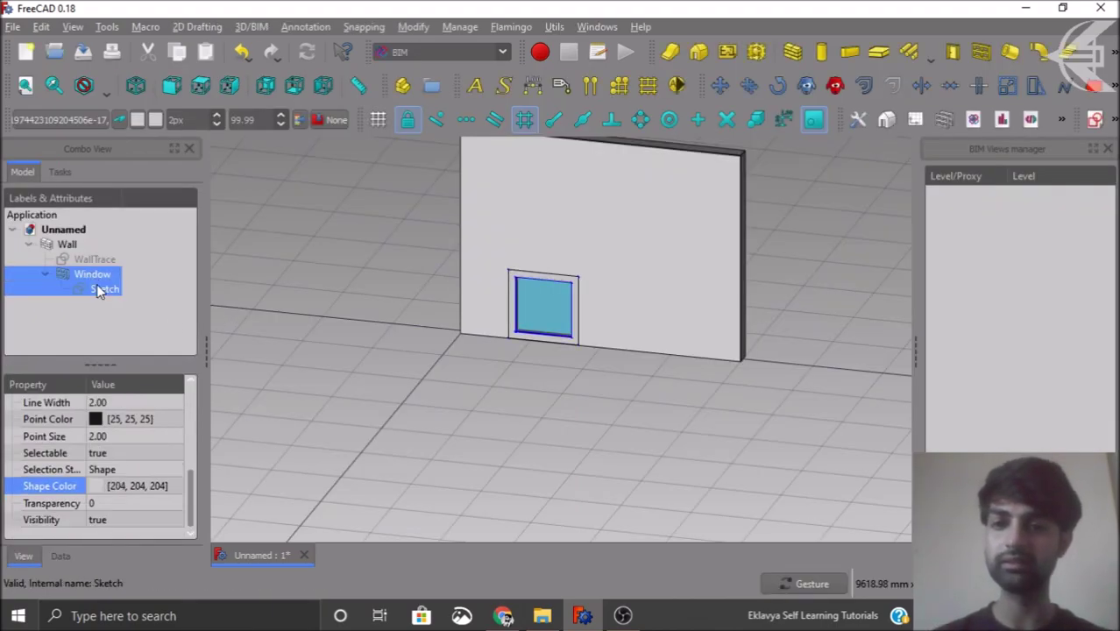
pyautogui.press('Delete')
pyautogui.click(27, 244)
pyautogui.scroll(-2, 539, 359)
pyautogui.moveTo(539, 359); pyautogui.dragTo(643, 377)
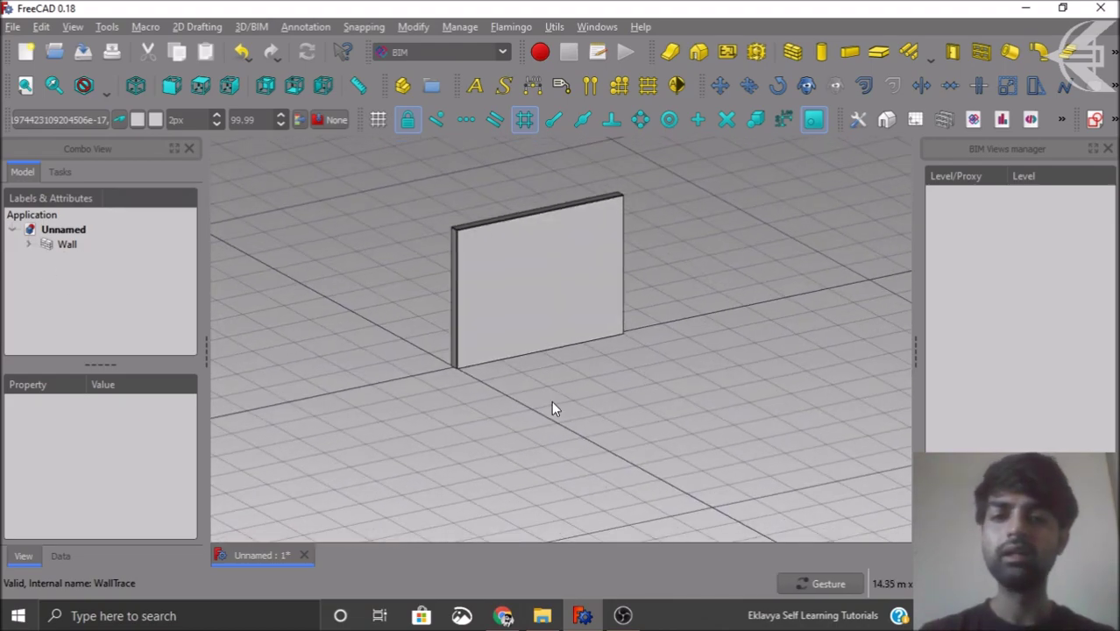
pyautogui.click(522, 303)
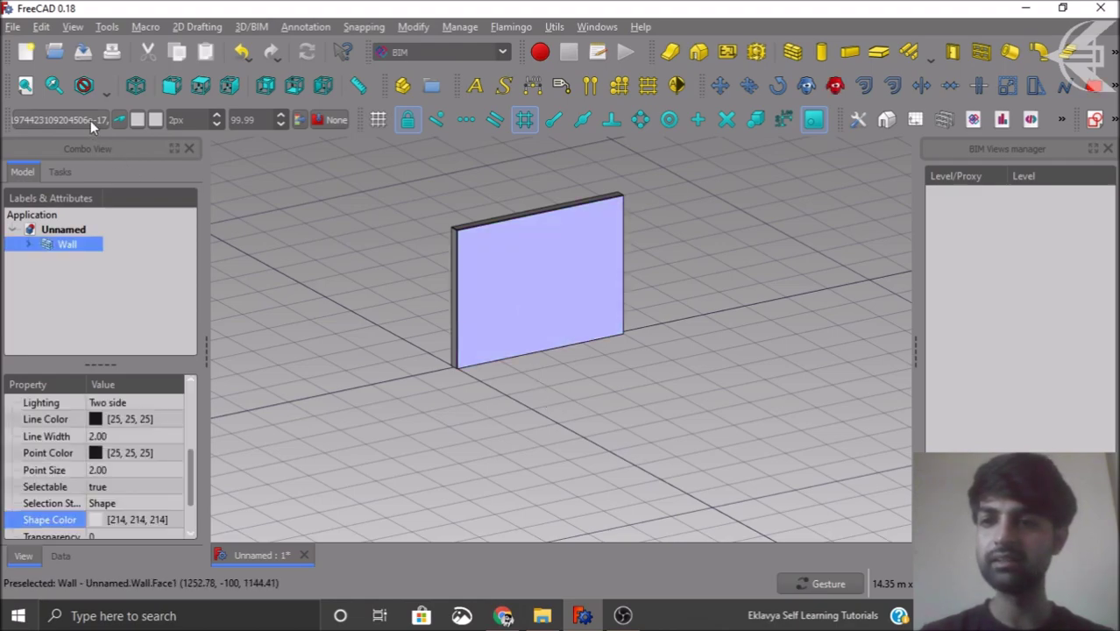
pyautogui.click(372, 165)
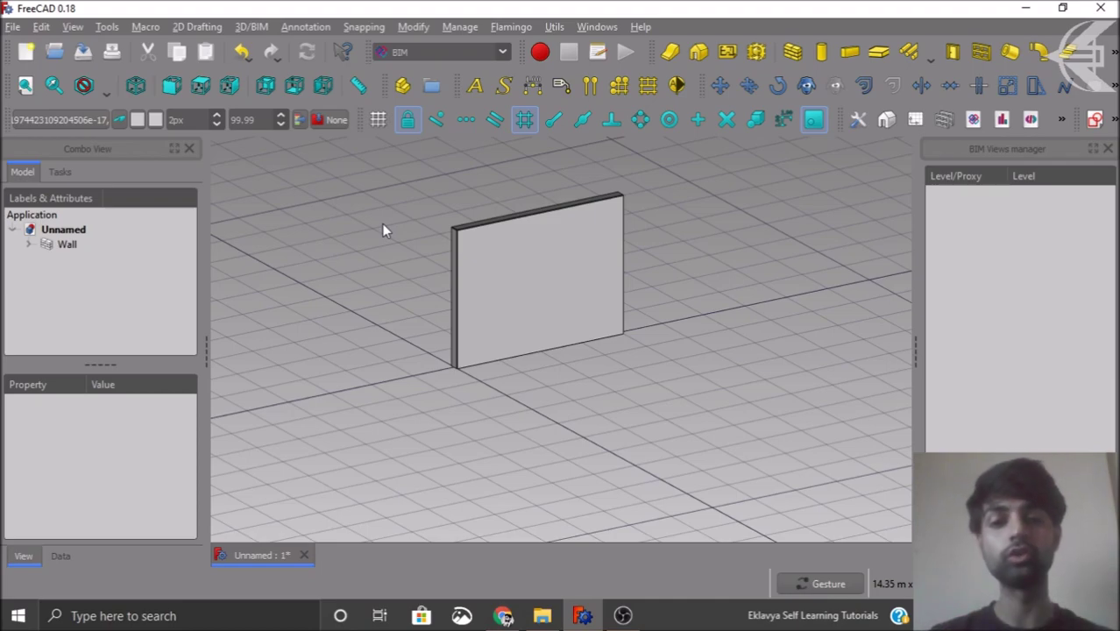
pyautogui.click(517, 277)
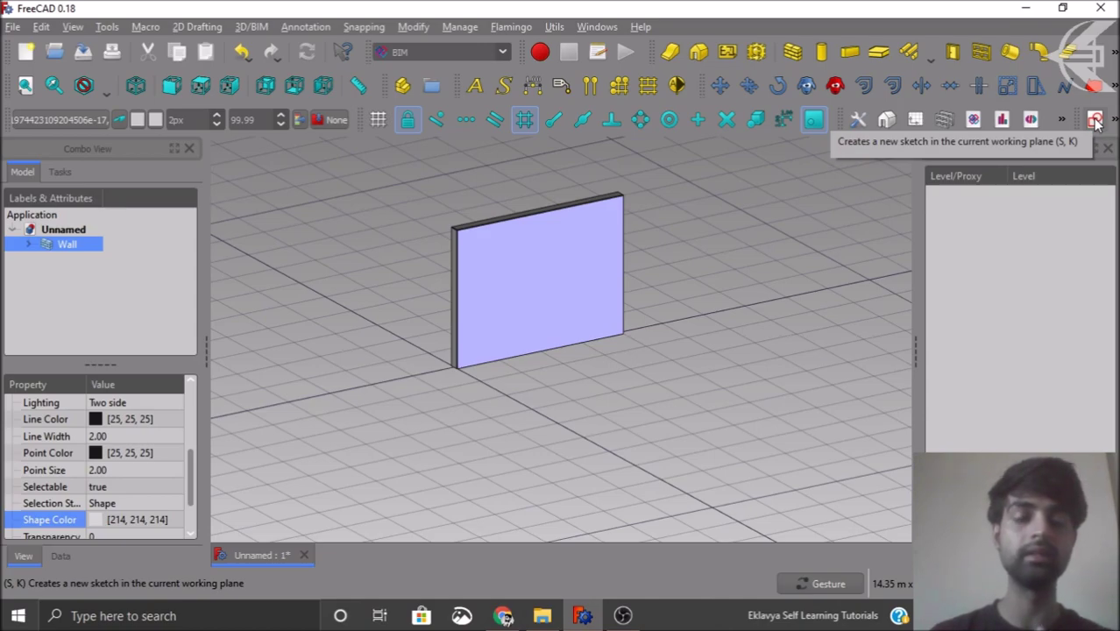
pyautogui.click(498, 54)
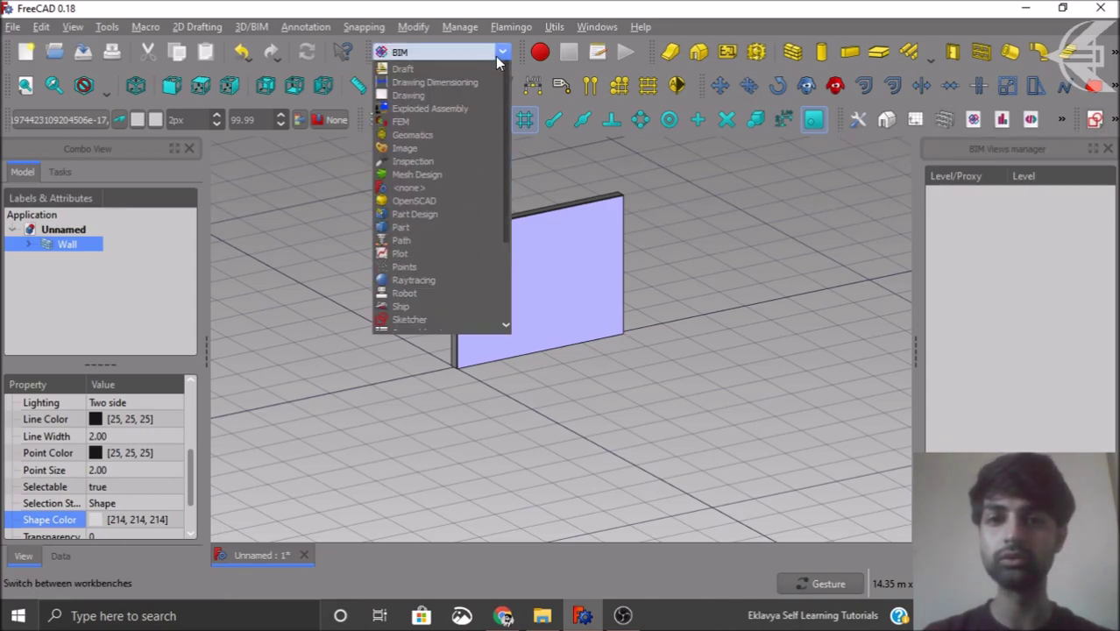
pyautogui.scroll(-2, 450, 283)
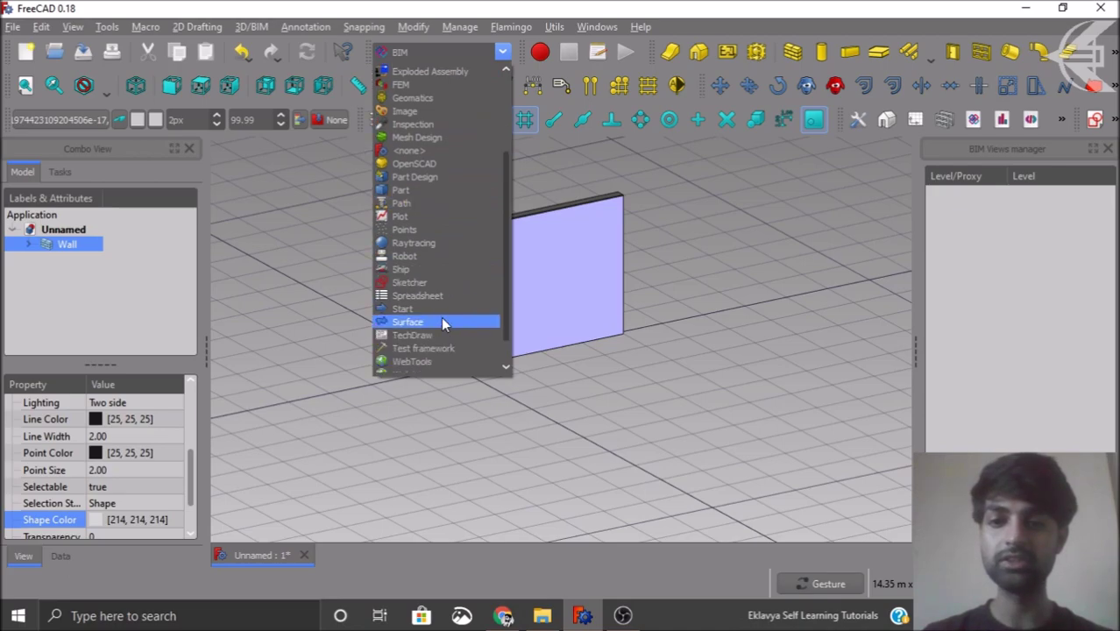
pyautogui.click(443, 283)
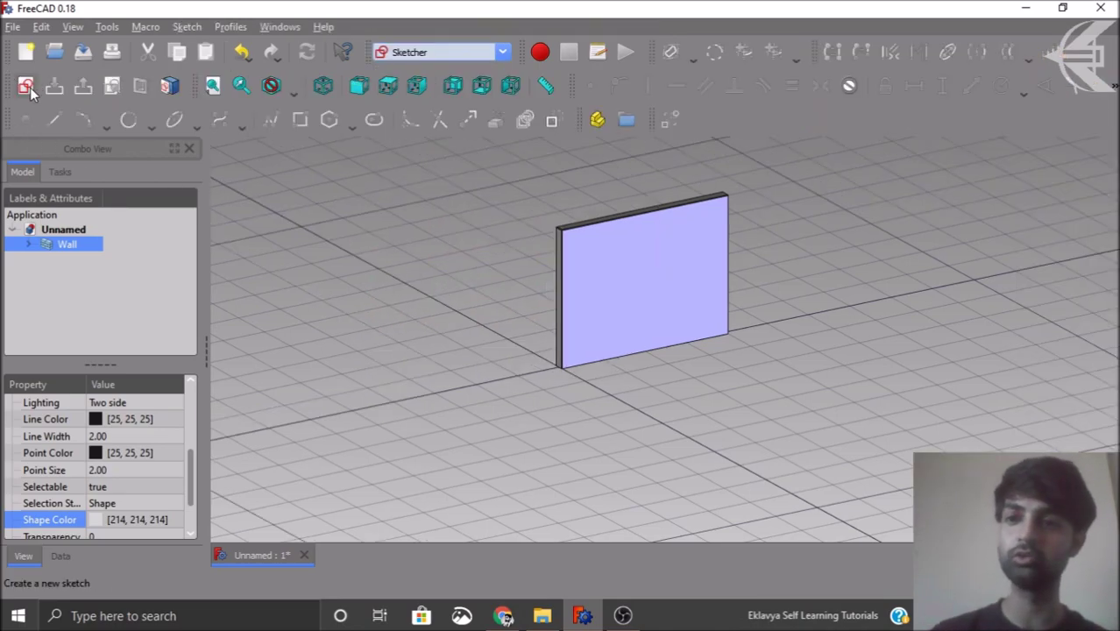
pyautogui.click(468, 52)
pyautogui.scroll(5, 454, 137)
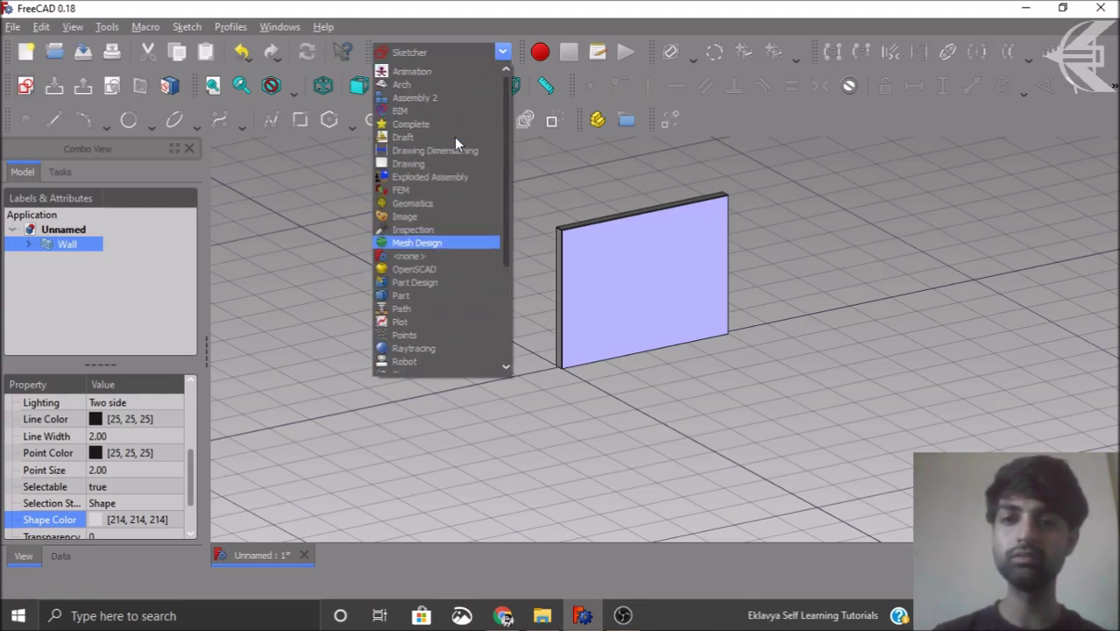
pyautogui.click(423, 111)
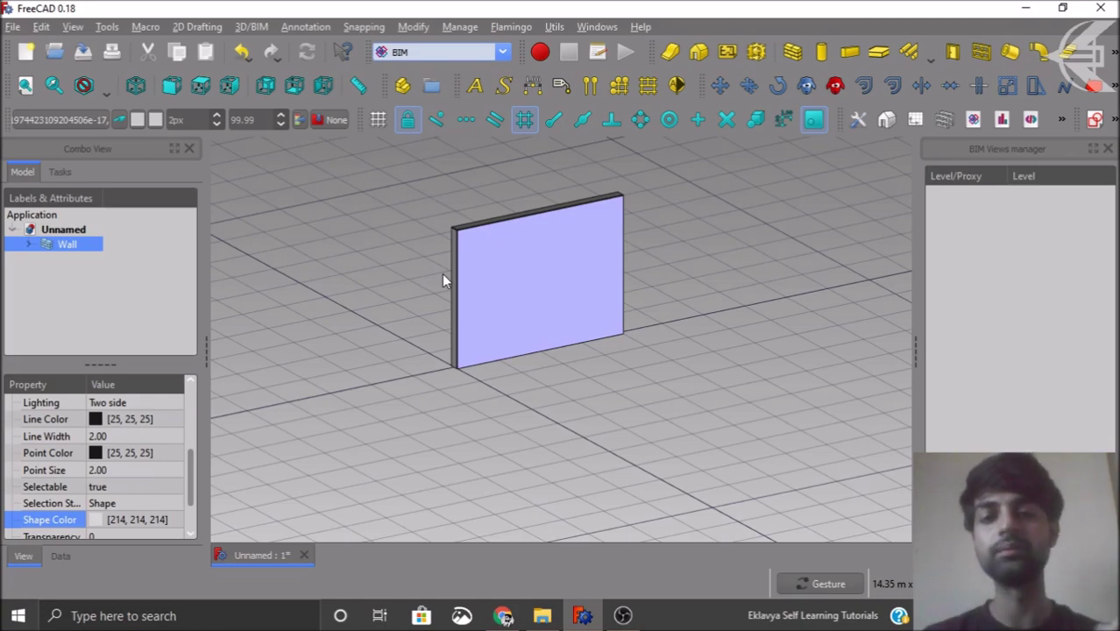
# Step: Create a new sketch on the working plane of the wall's front face
pyautogui.click(496, 267)
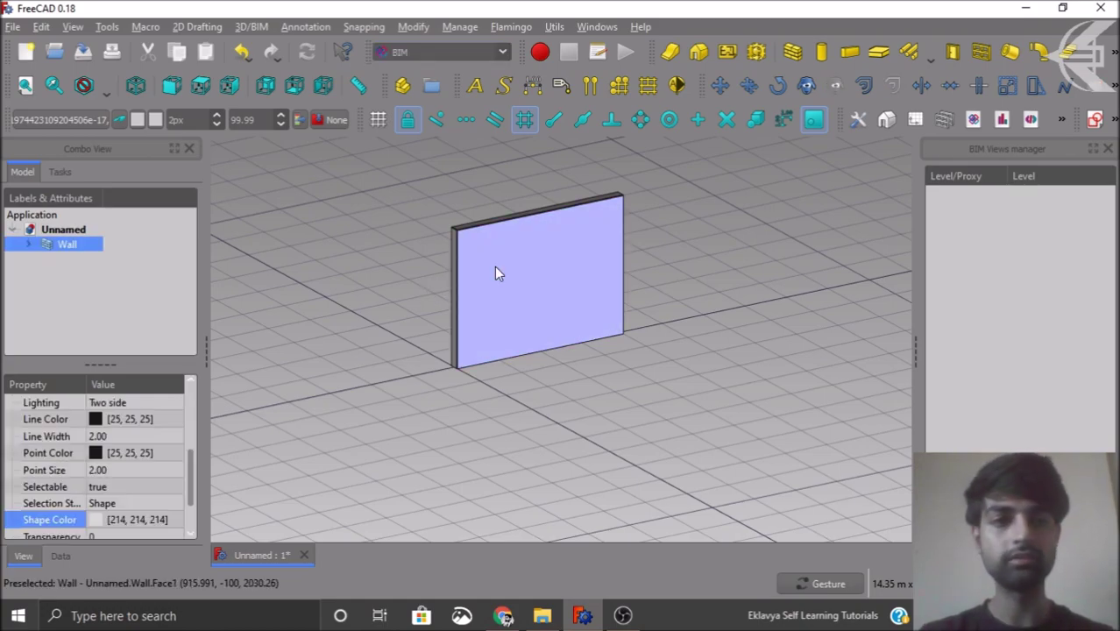
pyautogui.click(1096, 123)
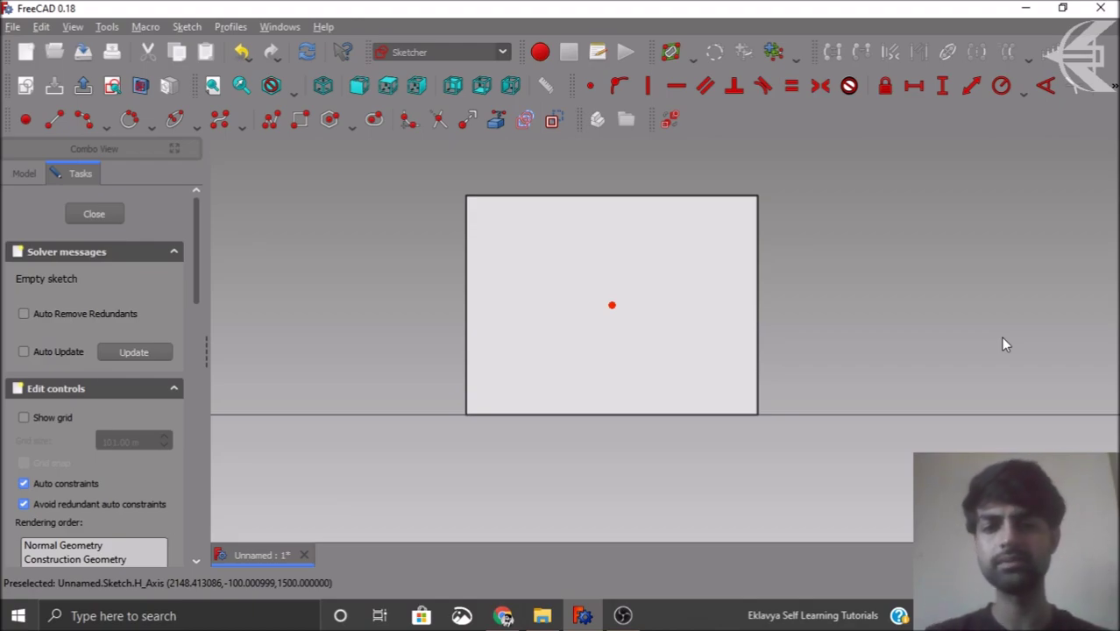
pyautogui.scroll(2, 551, 360)
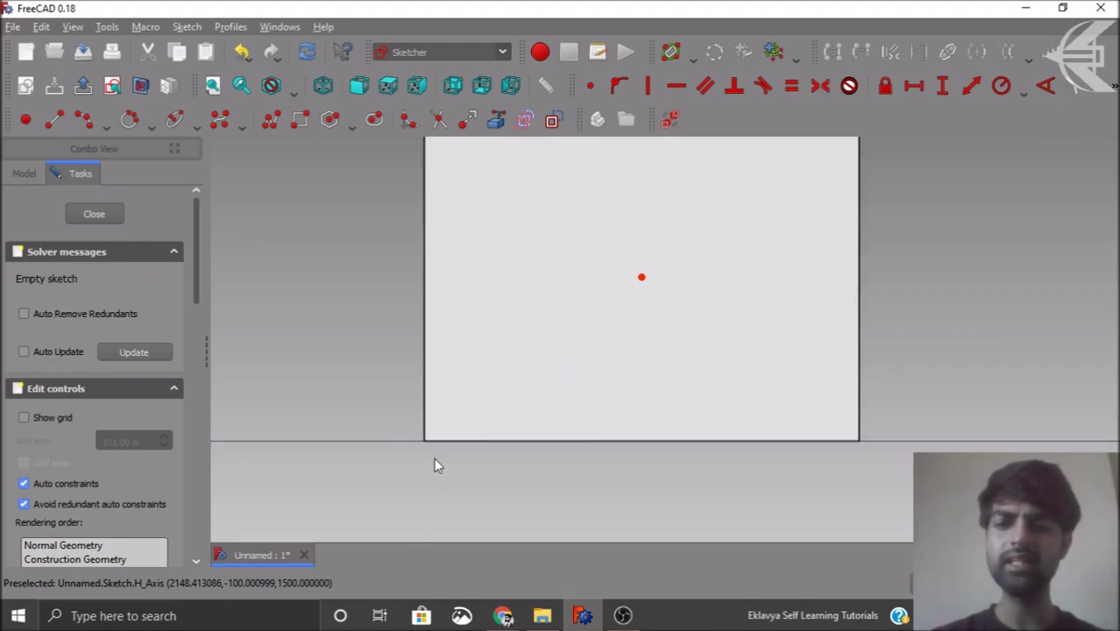
pyautogui.scroll(-2, 435, 460)
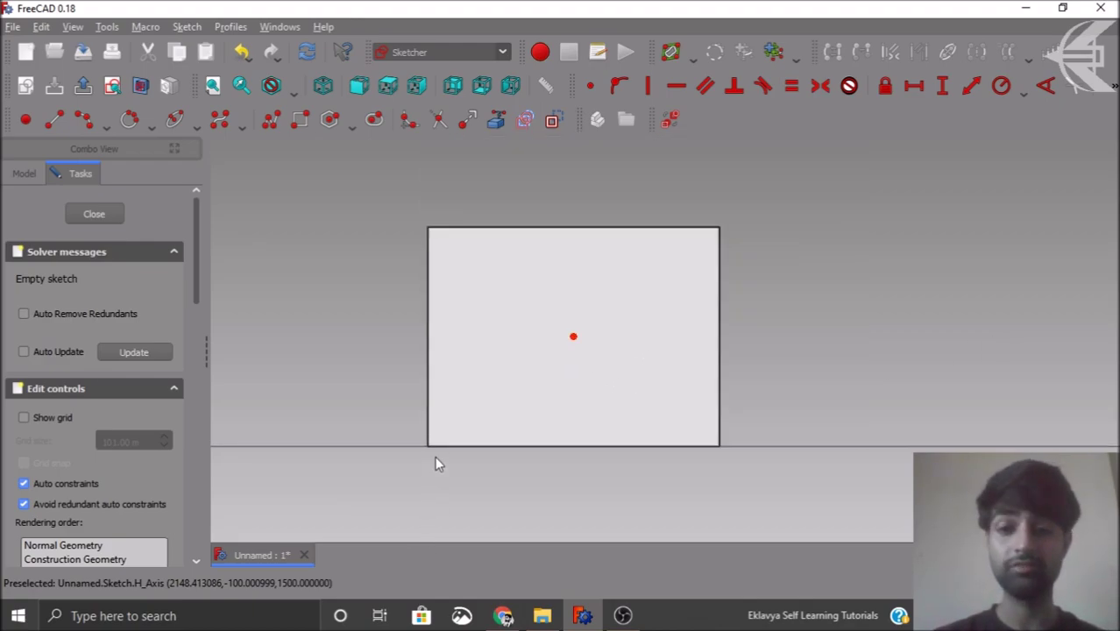
# Step: Link the wall's bottom edge into the sketch as external geometry
pyautogui.click(496, 123)
pyautogui.scroll(2, 452, 460)
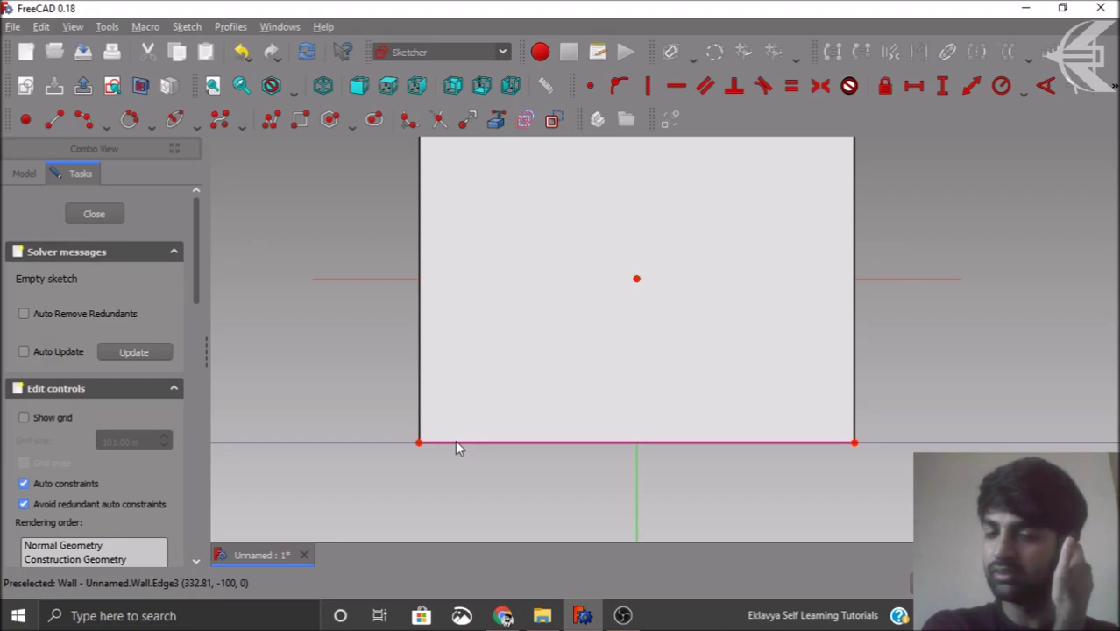
pyautogui.scroll(-3, 457, 447)
pyautogui.rightClick(462, 460)
pyautogui.moveTo(476, 442); pyautogui.dragTo(471, 465)
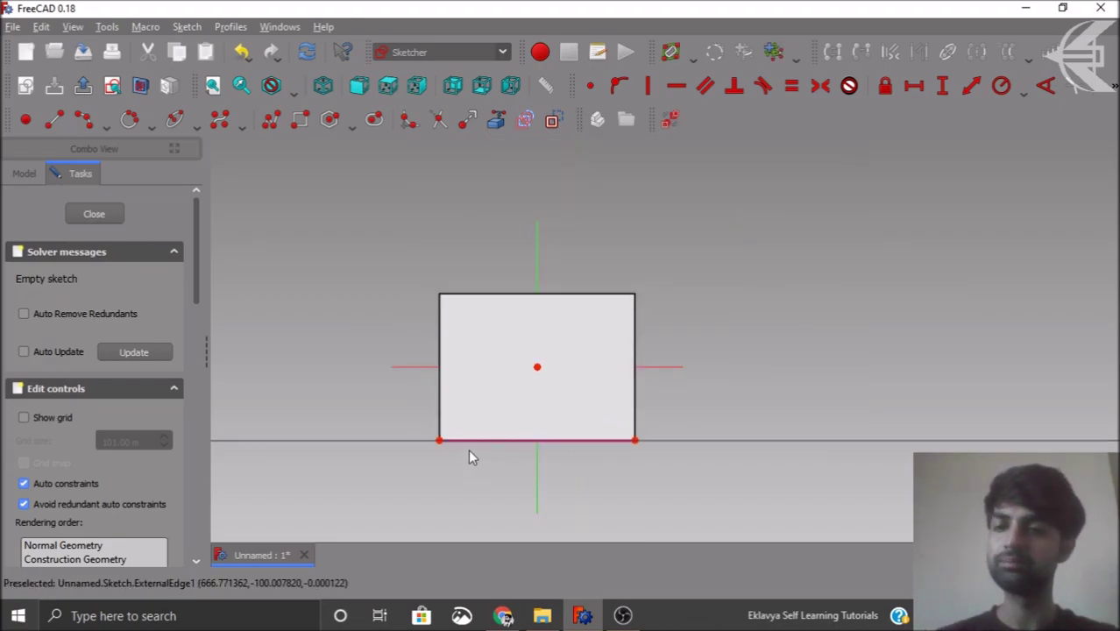
# Step: Draw the outer door rectangle near the wall's left end, from the linked bottom edge up to the sketch's horizontal axis
pyautogui.scroll(2, 469, 452)
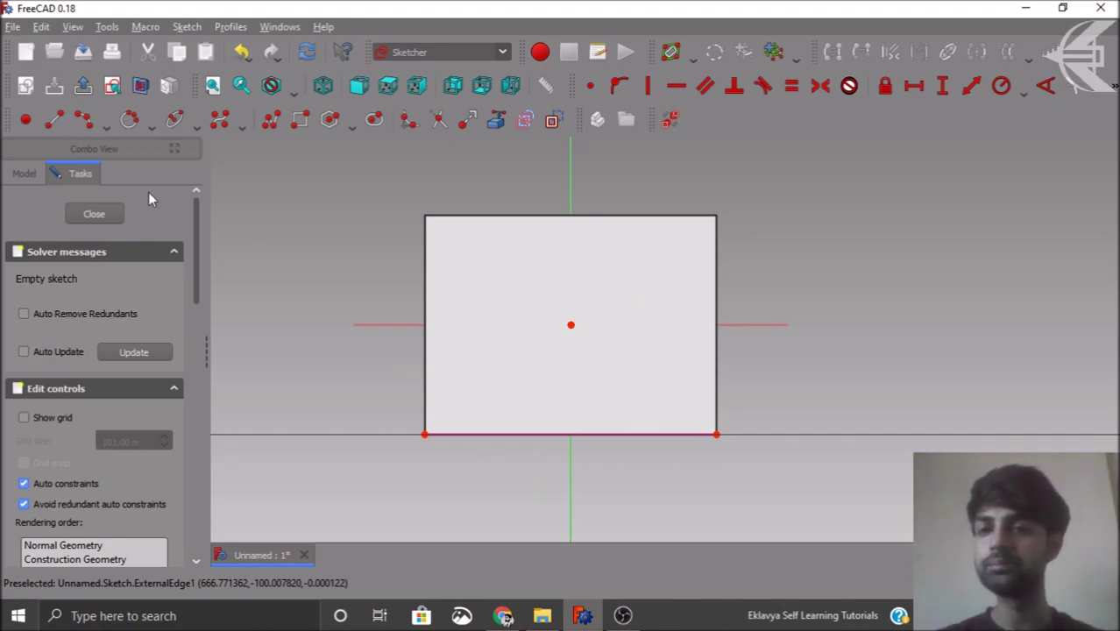
pyautogui.click(300, 122)
pyautogui.scroll(2, 486, 373)
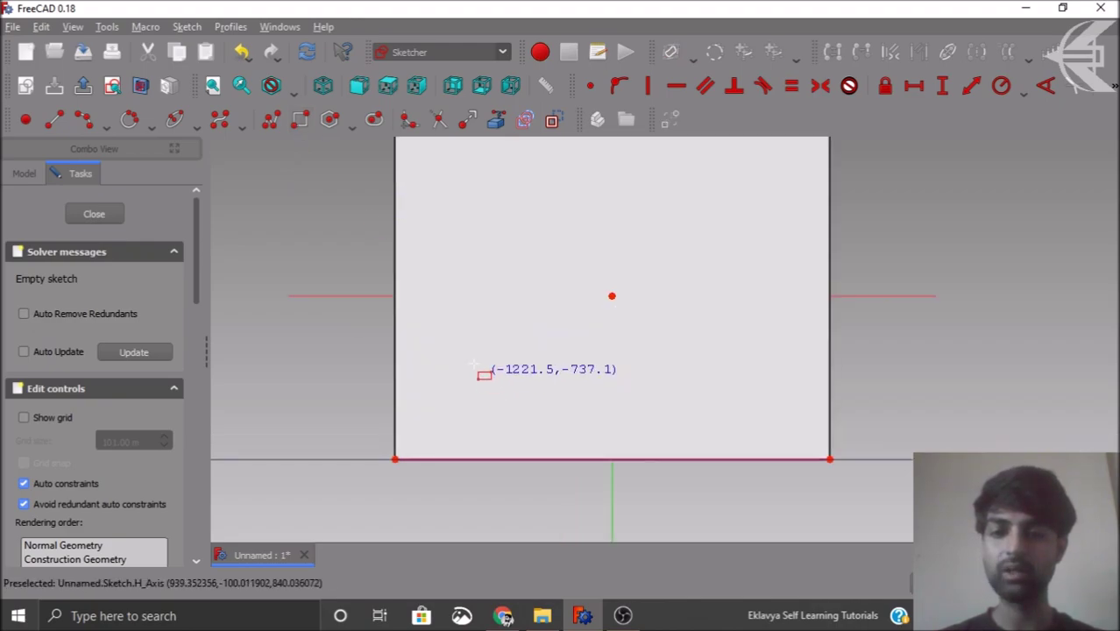
pyautogui.click(427, 457)
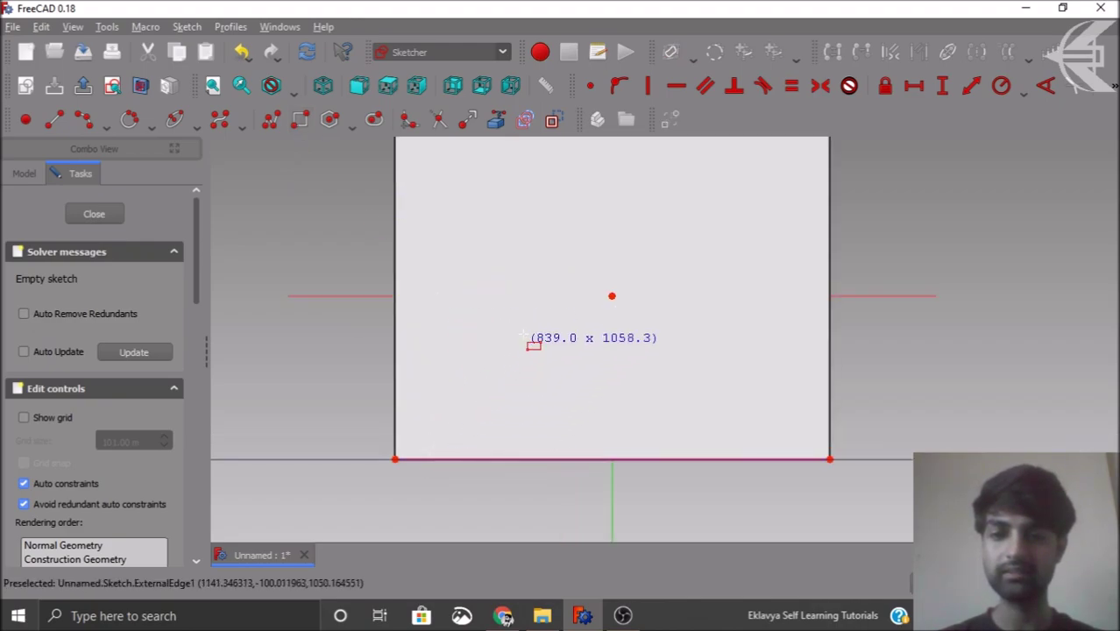
pyautogui.click(549, 296)
pyautogui.scroll(-3, 478, 457)
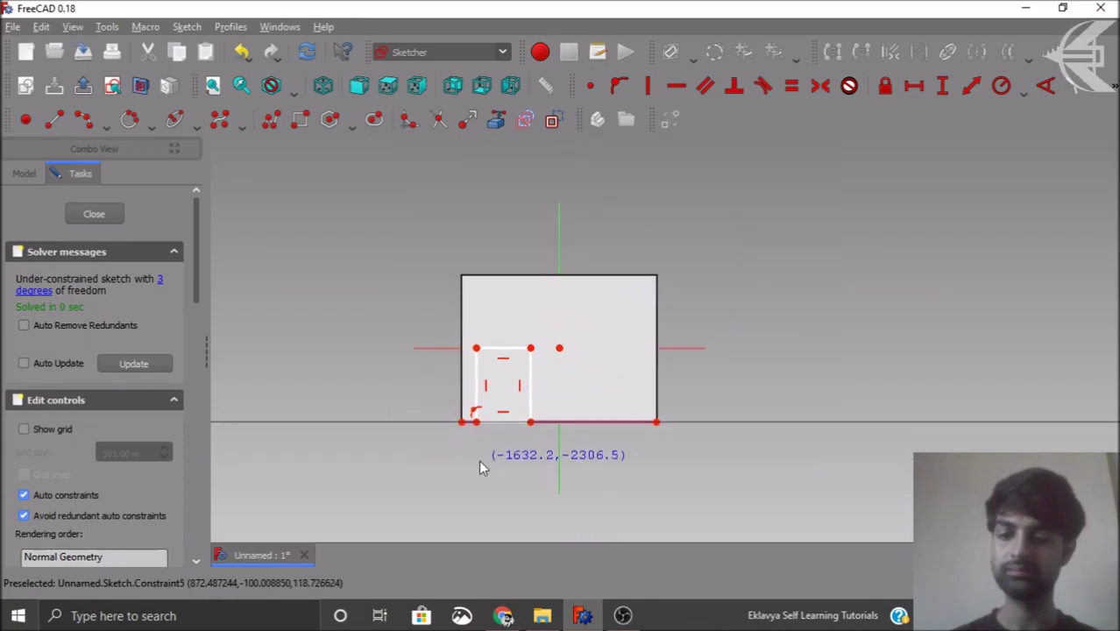
pyautogui.rightClick(482, 446)
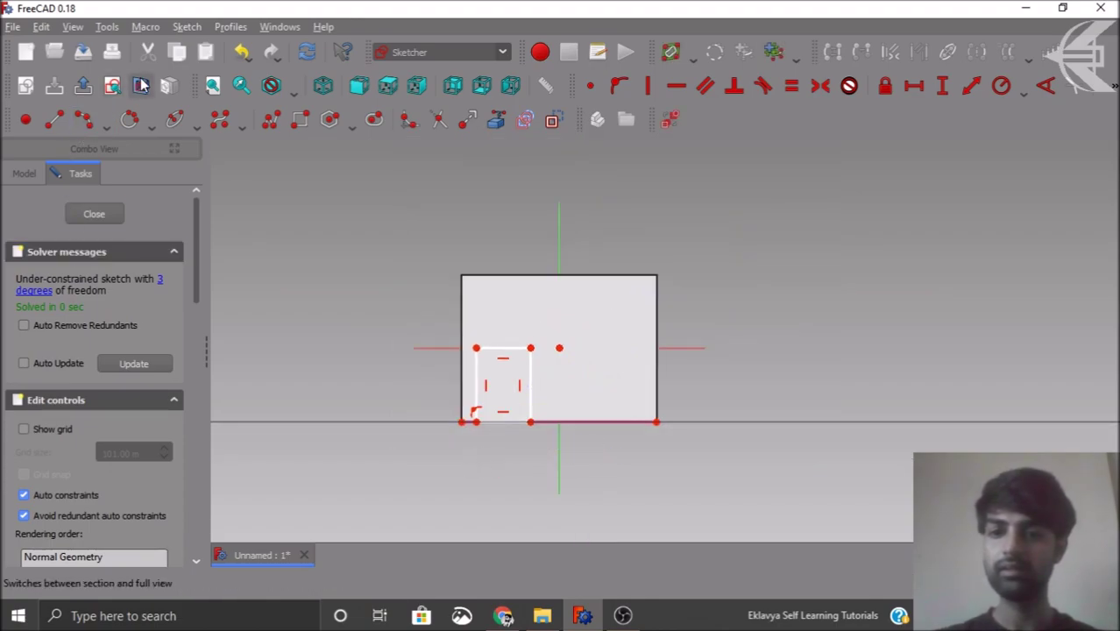
pyautogui.scroll(3, 517, 431)
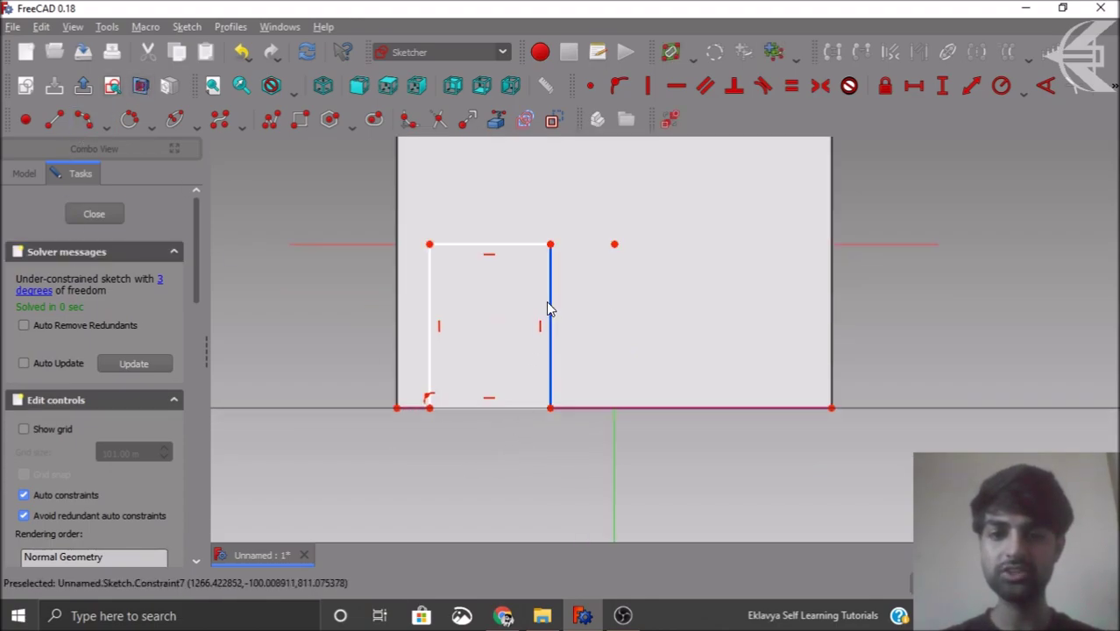
pyautogui.moveTo(525, 466)
pyautogui.mouseDown(button='middle')
pyautogui.moveTo(552, 462)
pyautogui.moveTo(527, 484)
pyautogui.mouseUp(button='middle')
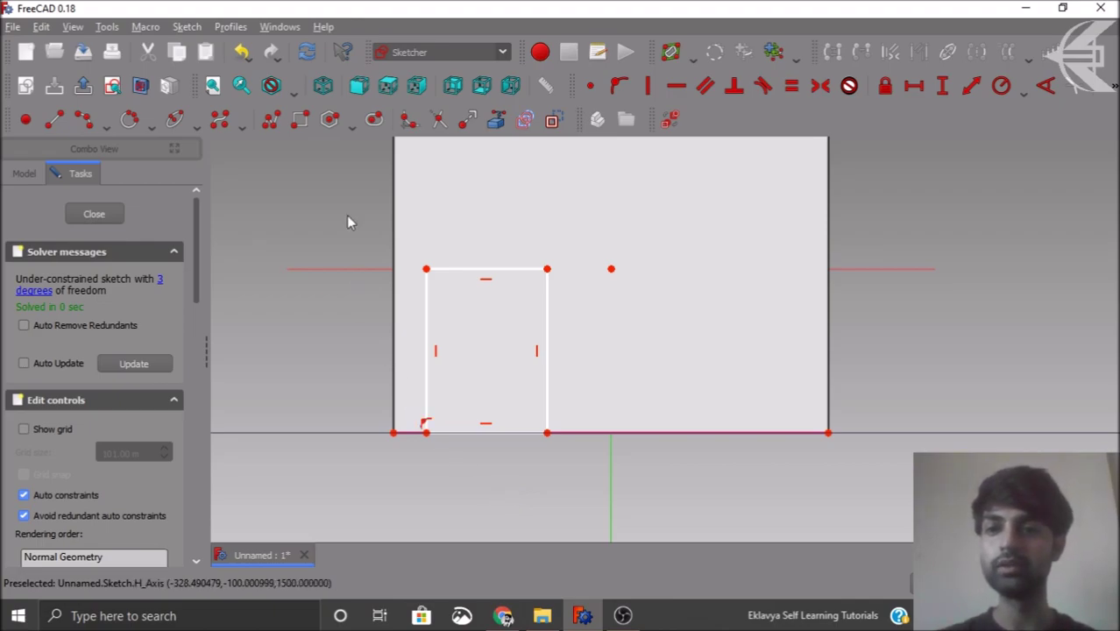
# Step: Draw a slightly smaller rectangle inside the door outline, starting on the wall's bottom edge, and raise the outer rectangle's top edge slightly
pyautogui.click(300, 120)
pyautogui.scroll(2, 440, 415)
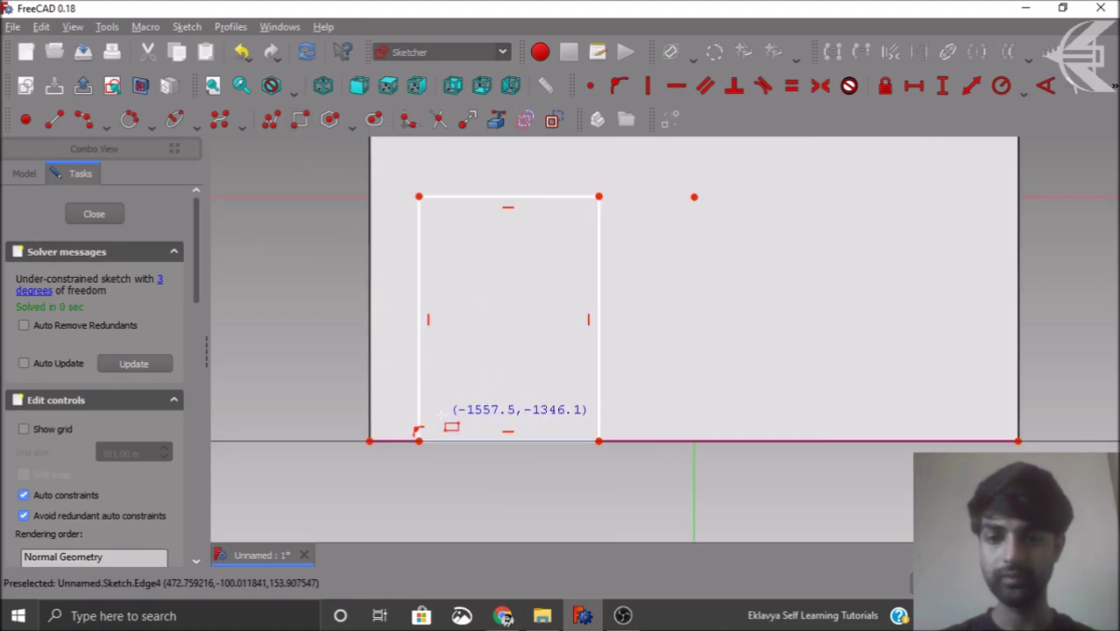
pyautogui.click(419, 440)
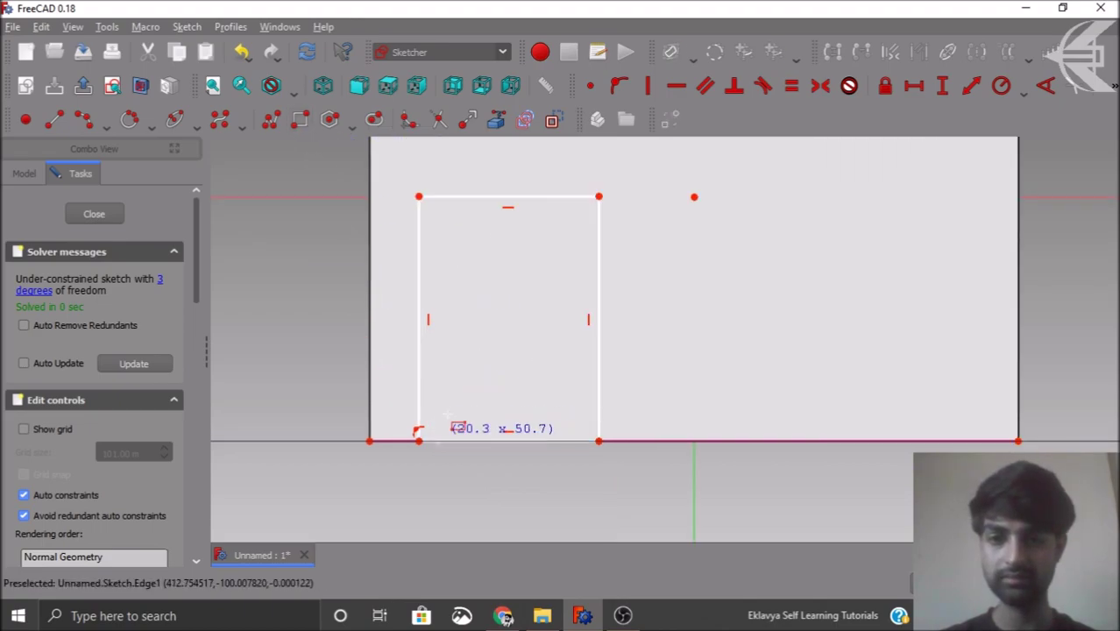
pyautogui.click(581, 213)
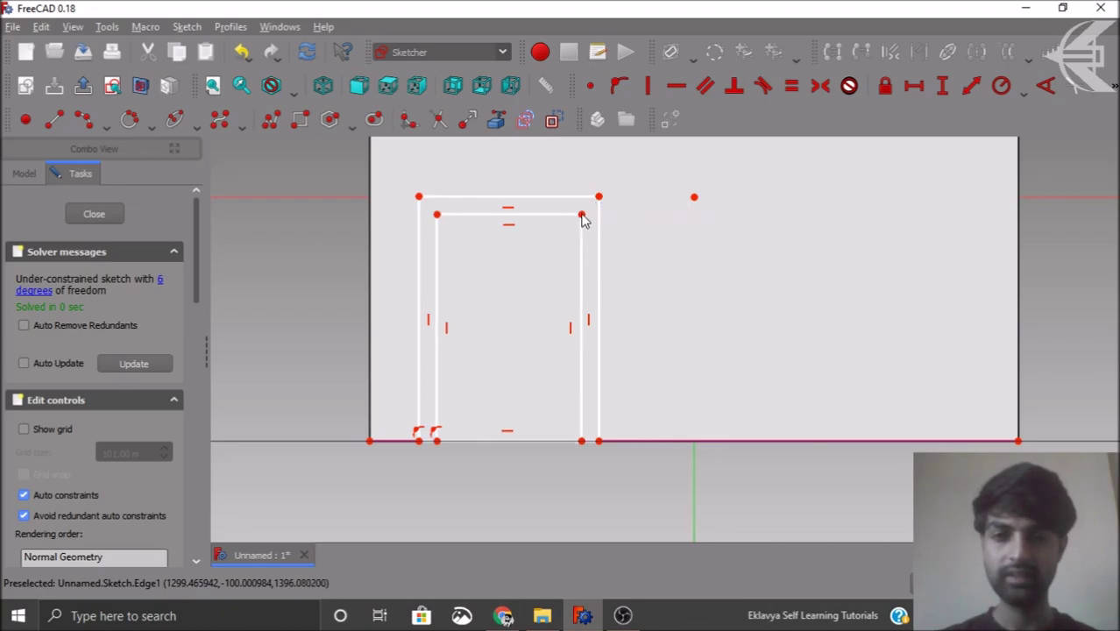
pyautogui.scroll(-2, 533, 287)
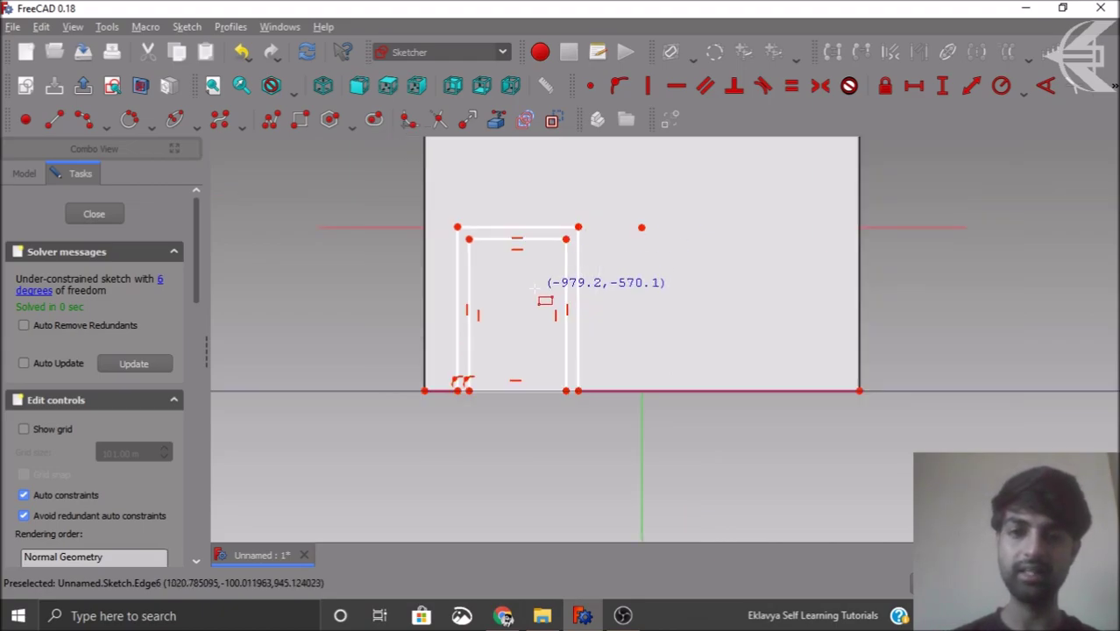
pyautogui.rightClick(526, 361)
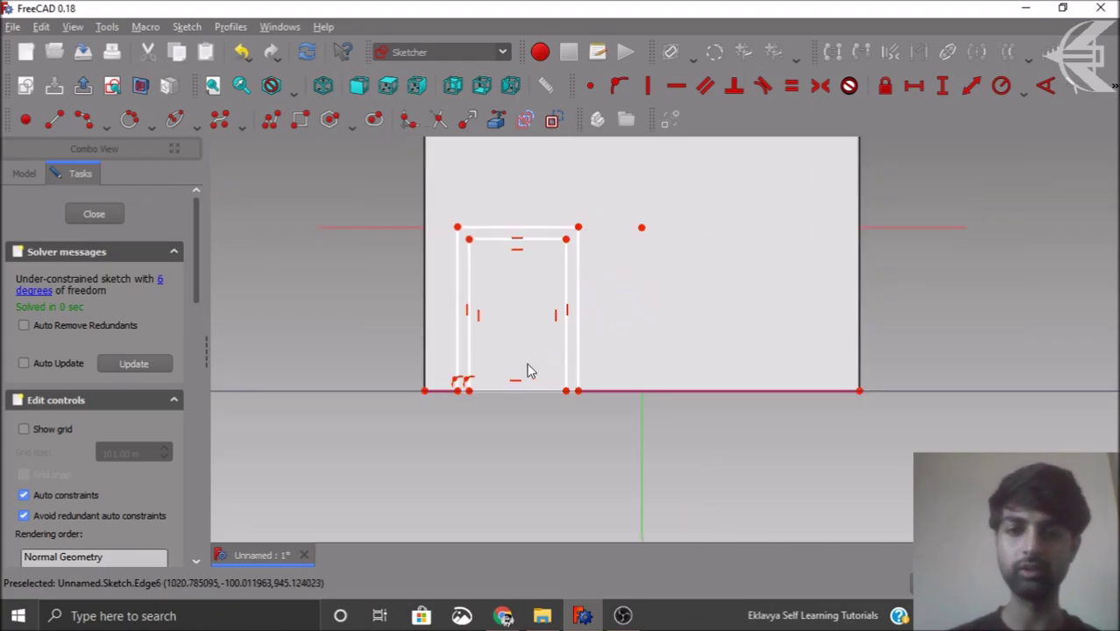
pyautogui.moveTo(577, 227)
pyautogui.mouseDown()
pyautogui.moveTo(588, 230)
pyautogui.moveTo(562, 207)
pyautogui.moveTo(578, 215)
pyautogui.mouseUp()
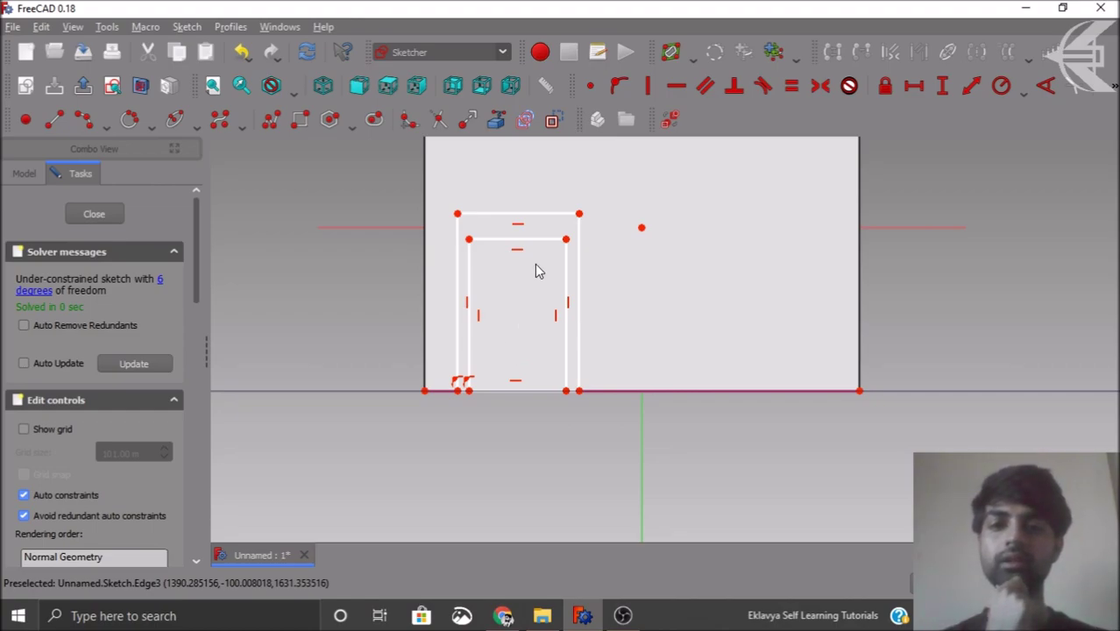
# Step: Draw a small upright rectangle for a panel in the upper left part of the inner door rectangle
pyautogui.click(301, 120)
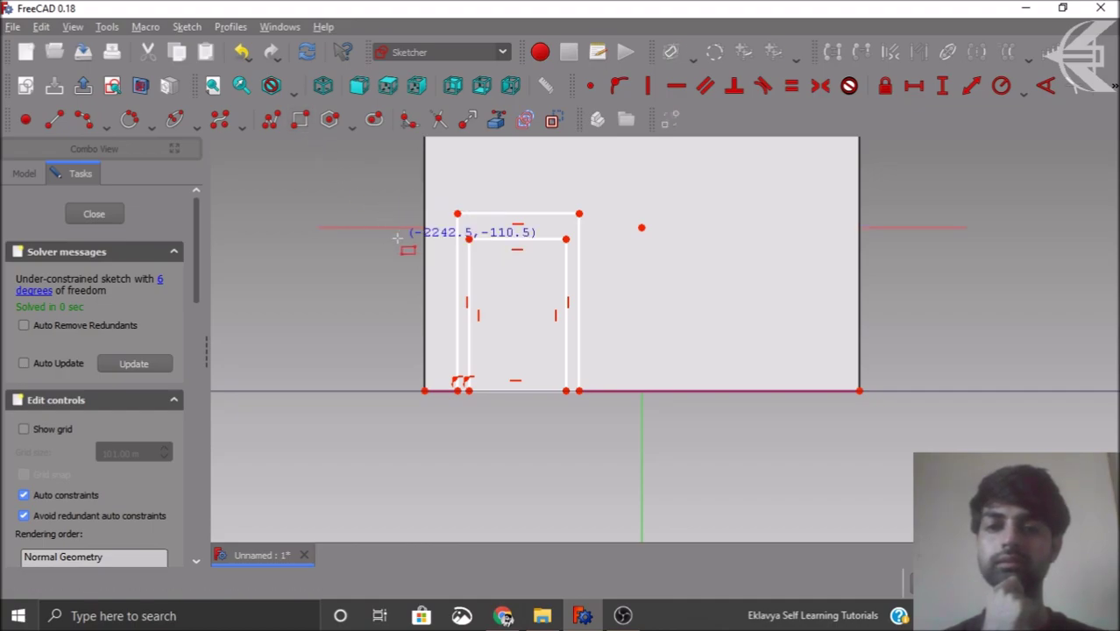
pyautogui.scroll(2, 470, 249)
pyautogui.click(492, 255)
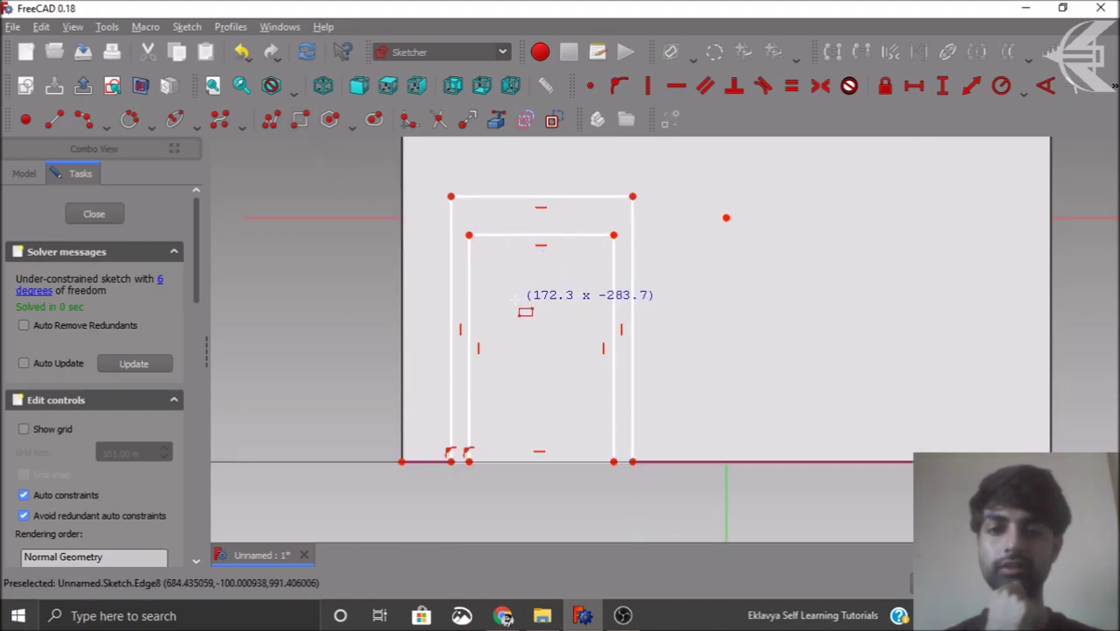
pyautogui.click(529, 315)
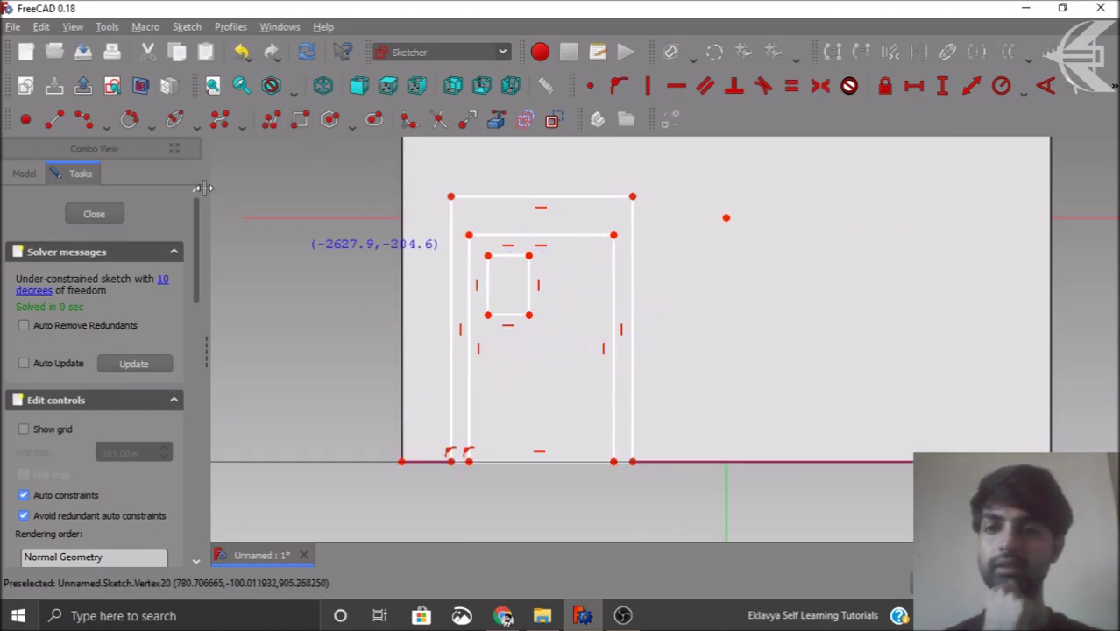
# Step: Draw a narrow upright ellipse by center, major radius and point, beside the small rectangle in the door's upper right part
pyautogui.click(195, 128)
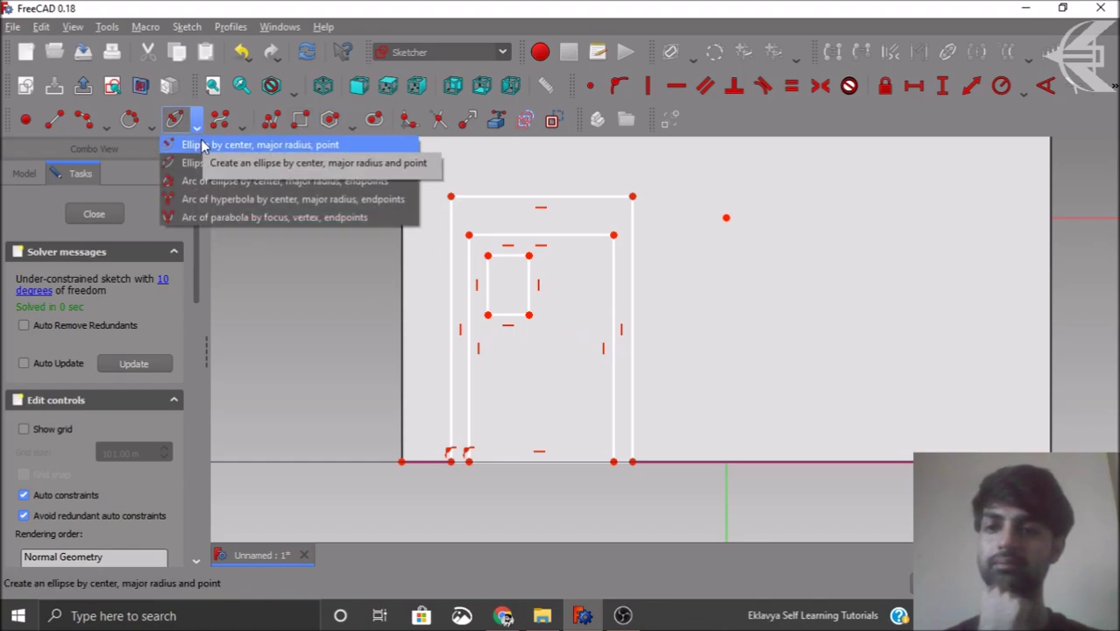
pyautogui.click(188, 145)
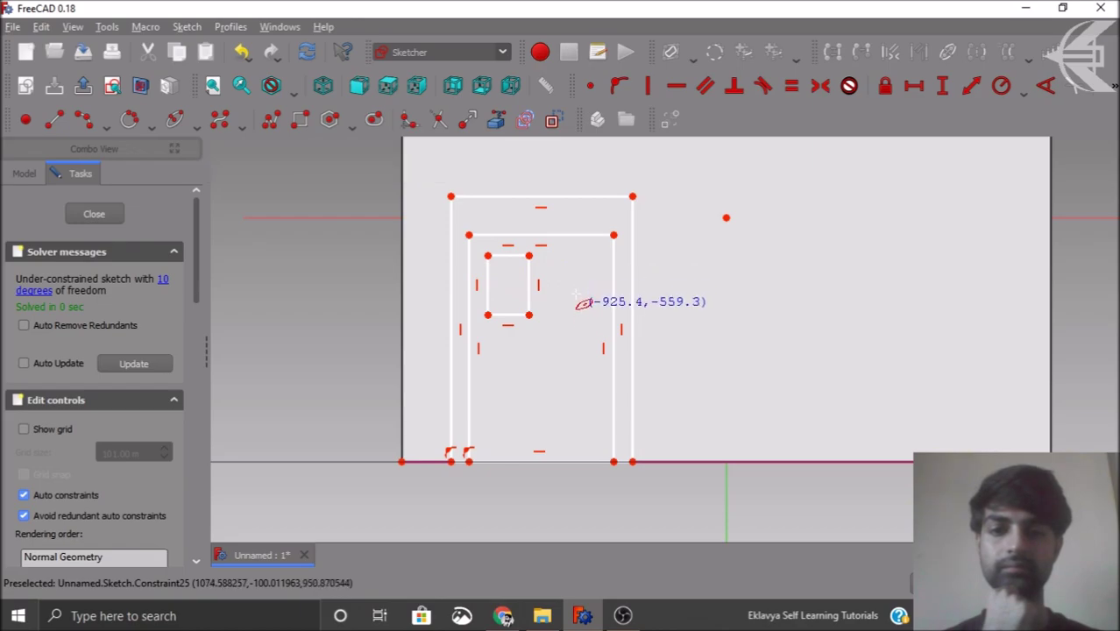
pyautogui.click(576, 259)
pyautogui.click(564, 275)
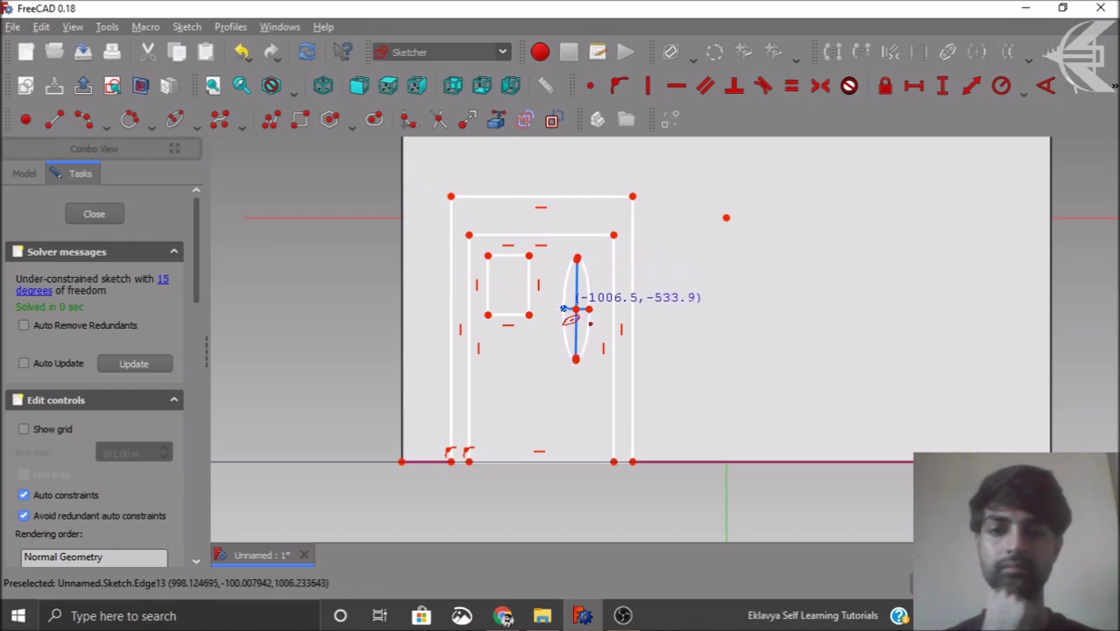
pyautogui.rightClick(656, 302)
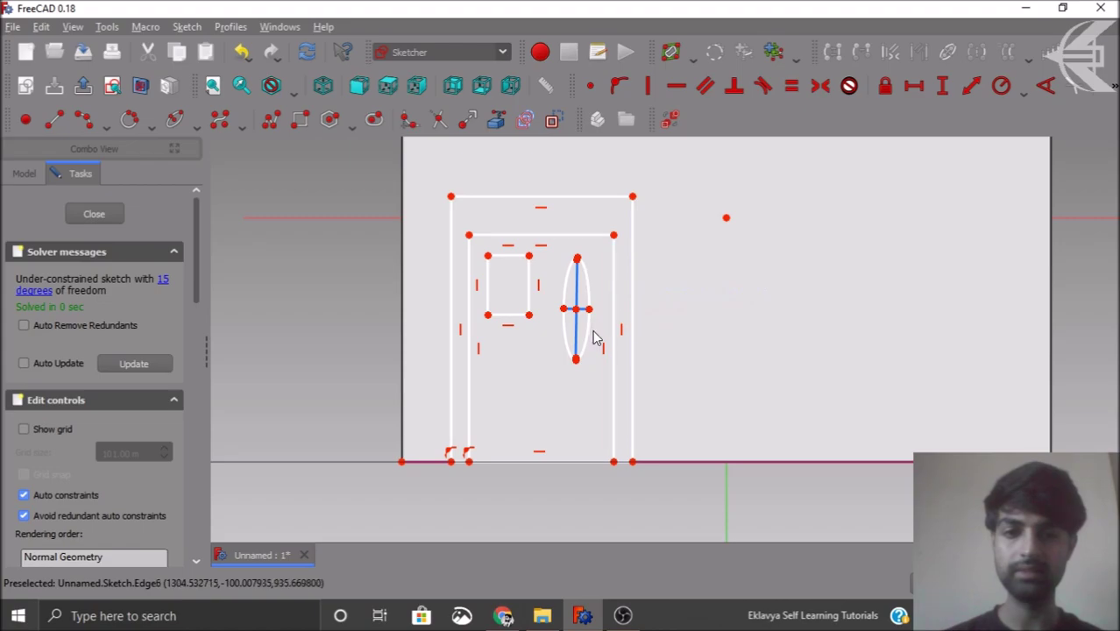
# Step: Reshape the ellipse into a shorter, wider oval level with the small rectangle
pyautogui.scroll(2, 584, 354)
pyautogui.moveTo(567, 377); pyautogui.dragTo(574, 329)
pyautogui.moveTo(584, 283)
pyautogui.mouseDown()
pyautogui.moveTo(606, 302)
pyautogui.moveTo(610, 289)
pyautogui.moveTo(580, 266)
pyautogui.mouseUp()
pyautogui.moveTo(583, 313); pyautogui.dragTo(581, 321)
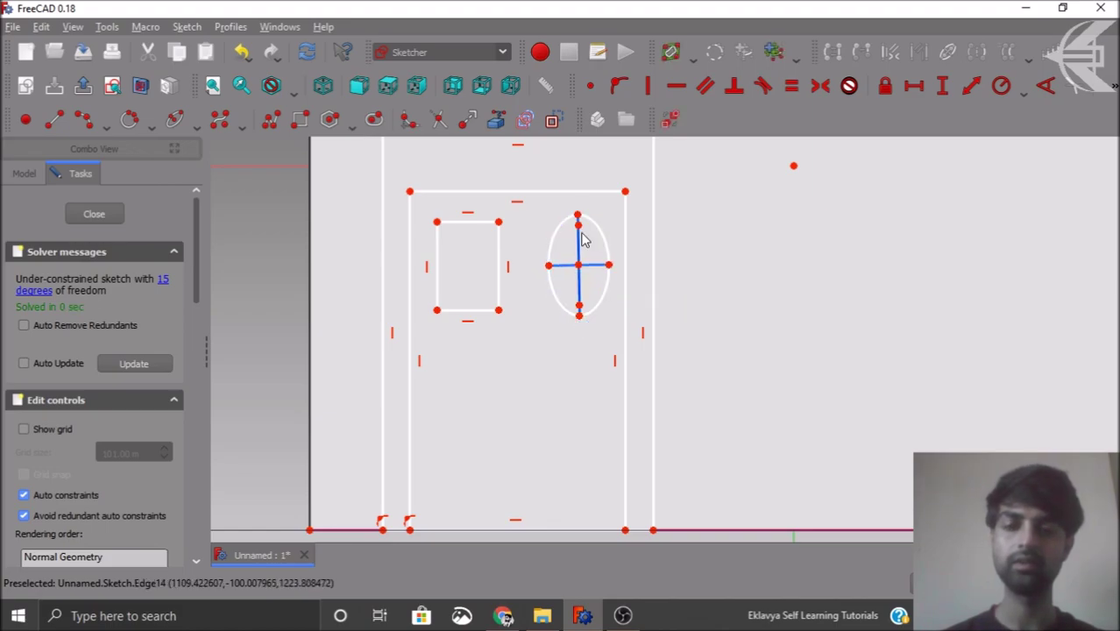
# Step: Delete the oval beside the small rectangle in the upper part of the inner door rectangle
pyautogui.scroll(-2, 534, 357)
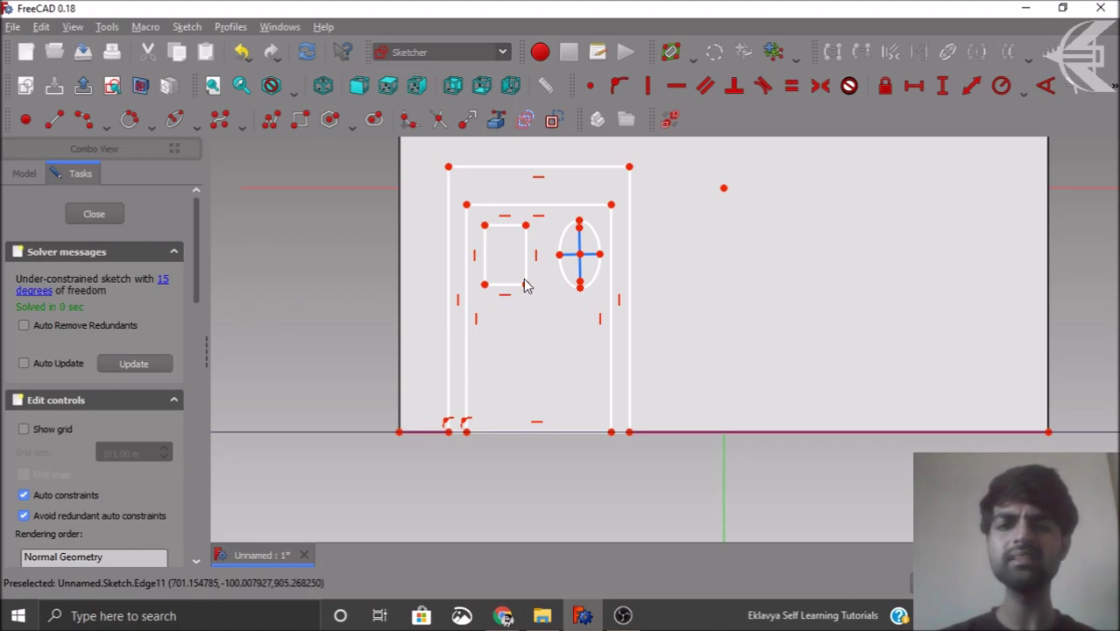
pyautogui.click(589, 287)
pyautogui.press('Delete')
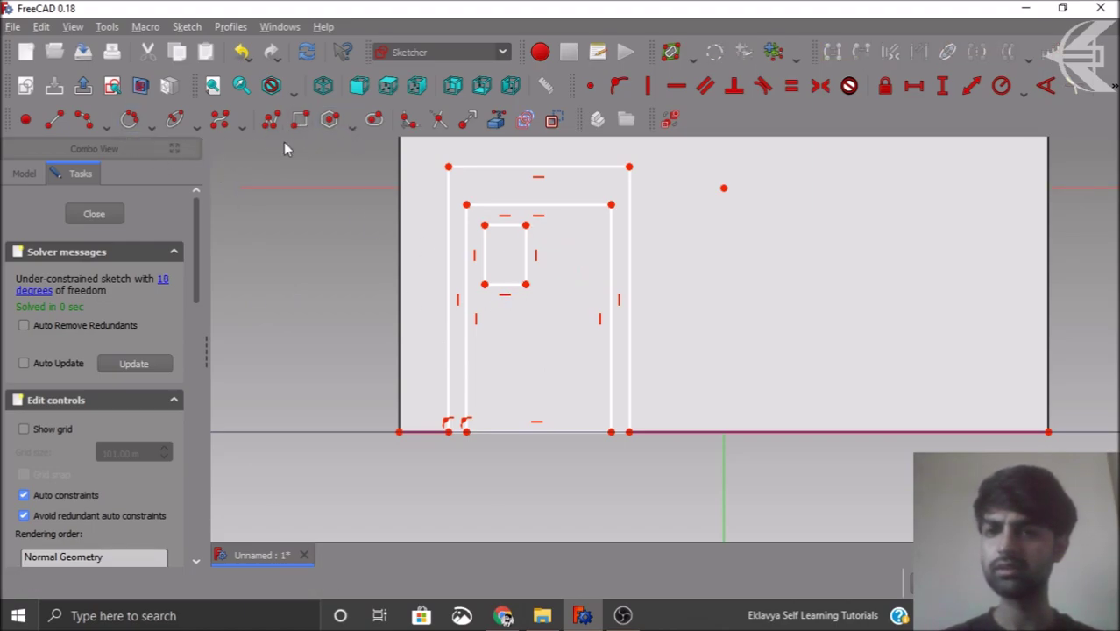
# Step: Draw a circle by center and rim point in the inner door rectangle, right of the small rectangle
pyautogui.click(153, 127)
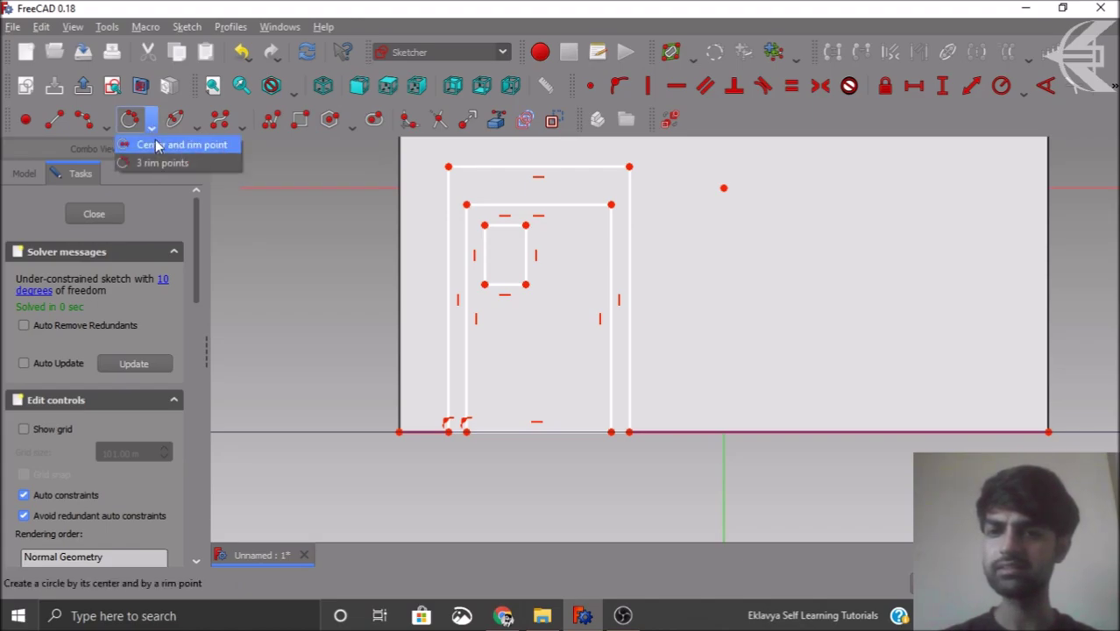
pyautogui.click(175, 144)
pyautogui.scroll(2, 573, 256)
pyautogui.click(577, 272)
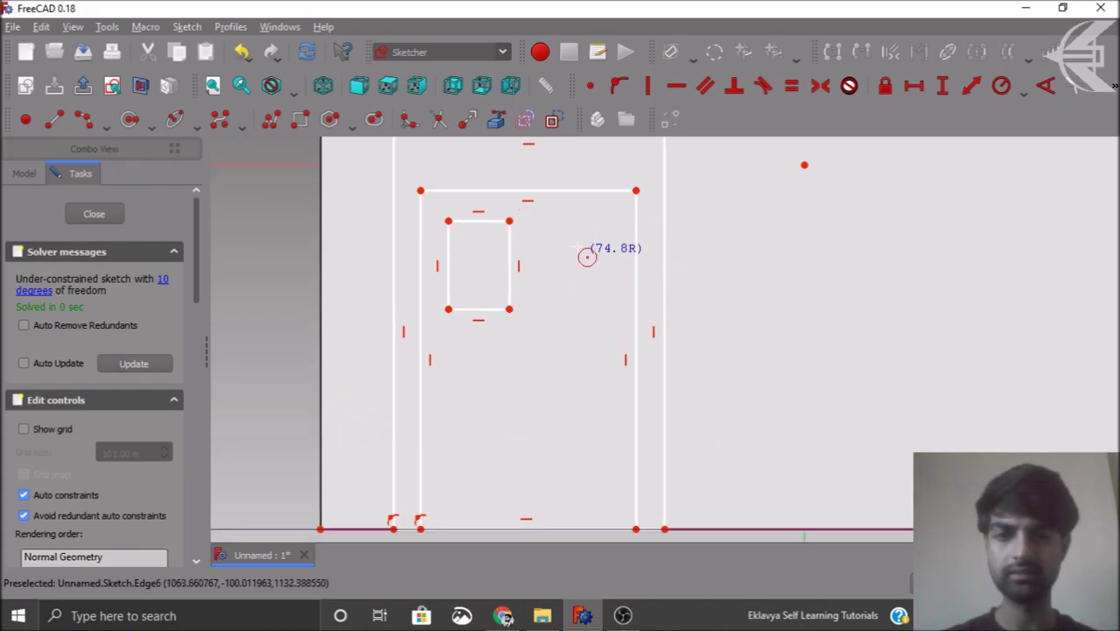
pyautogui.click(583, 219)
pyautogui.rightClick(588, 245)
# Step: Shrink the circle and center it level with the small rectangle, clear of the inner door rectangle's right edge
pyautogui.scroll(2, 589, 263)
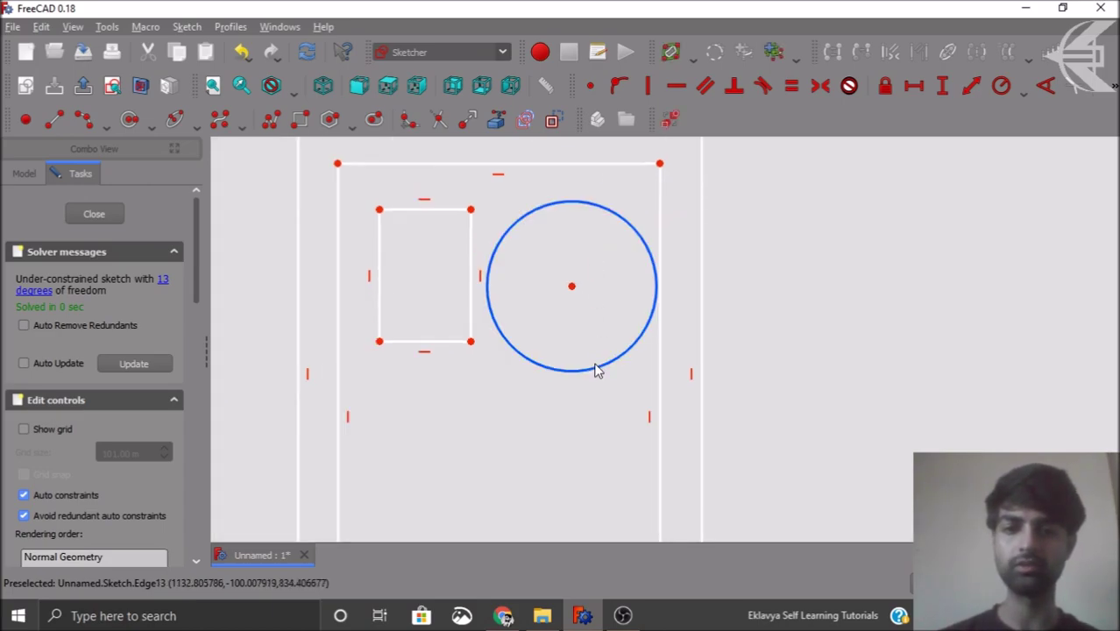
pyautogui.moveTo(590, 366); pyautogui.dragTo(585, 340)
pyautogui.moveTo(593, 245); pyautogui.dragTo(595, 225)
pyautogui.moveTo(571, 291)
pyautogui.mouseDown()
pyautogui.moveTo(577, 267)
pyautogui.moveTo(572, 276)
pyautogui.mouseUp()
pyautogui.scroll(-1, 562, 278)
pyautogui.scroll(-1, 427, 291)
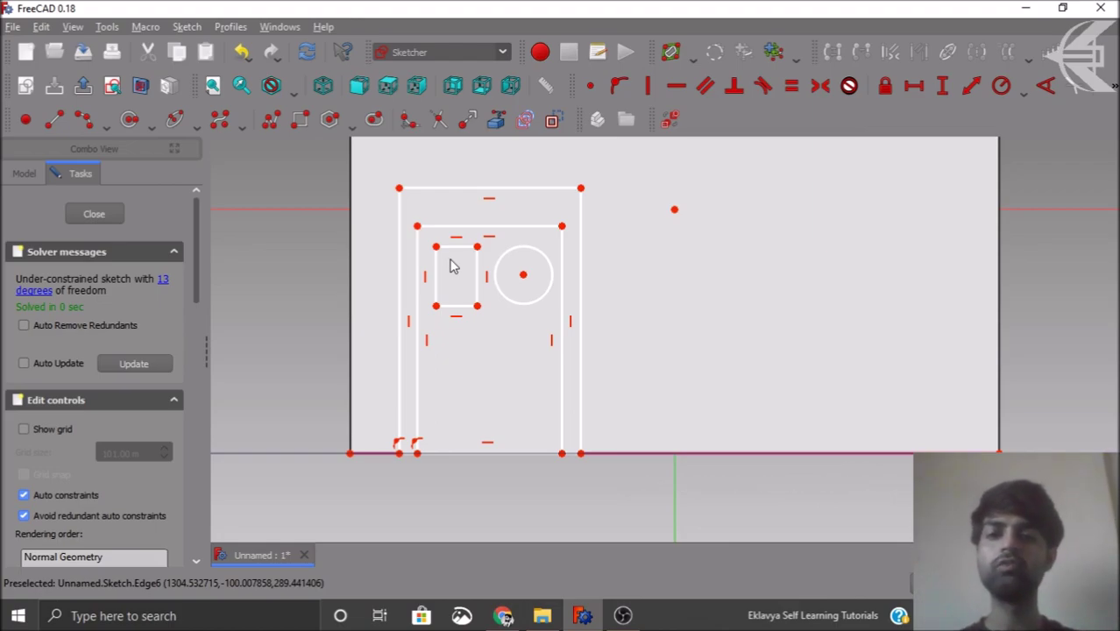
# Step: Constrain the horizontal distance from the wall's lower left corner to the outer door rectangle's lower left corner to 300 mm
pyautogui.click(349, 453)
pyautogui.click(399, 453)
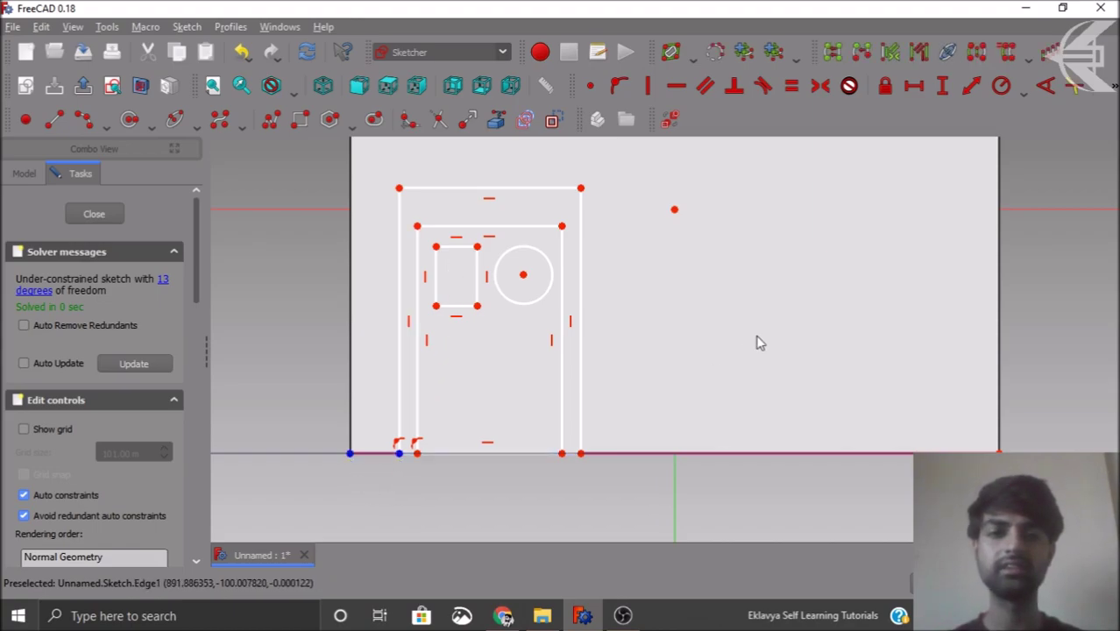
pyautogui.click(913, 85)
pyautogui.moveTo(573, 279); pyautogui.dragTo(439, 296)
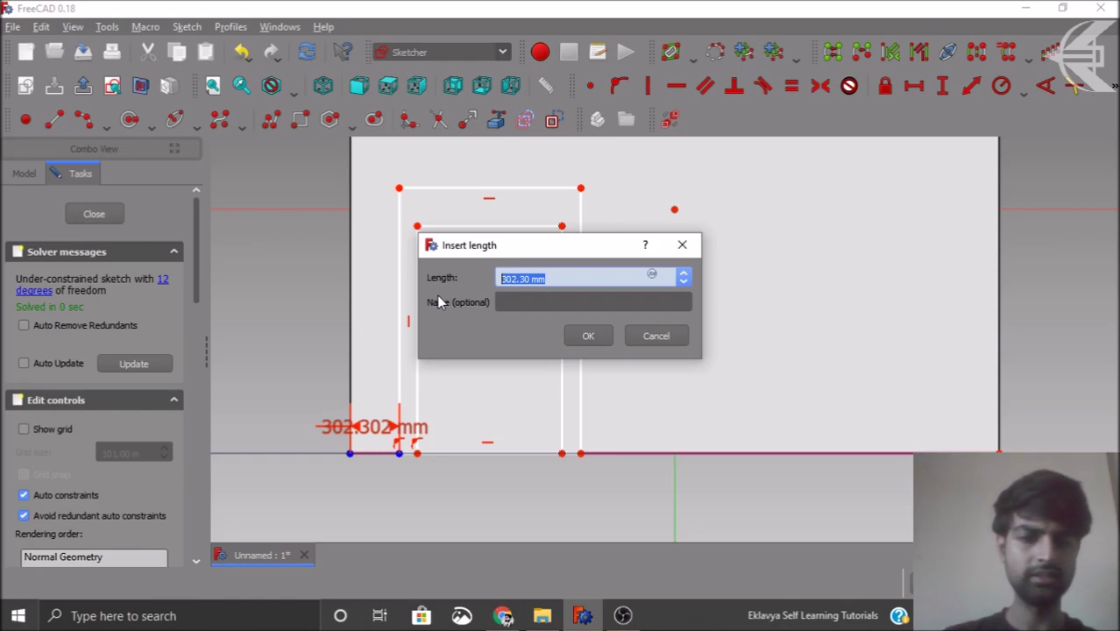
pyautogui.write('300')
pyautogui.press('Return')
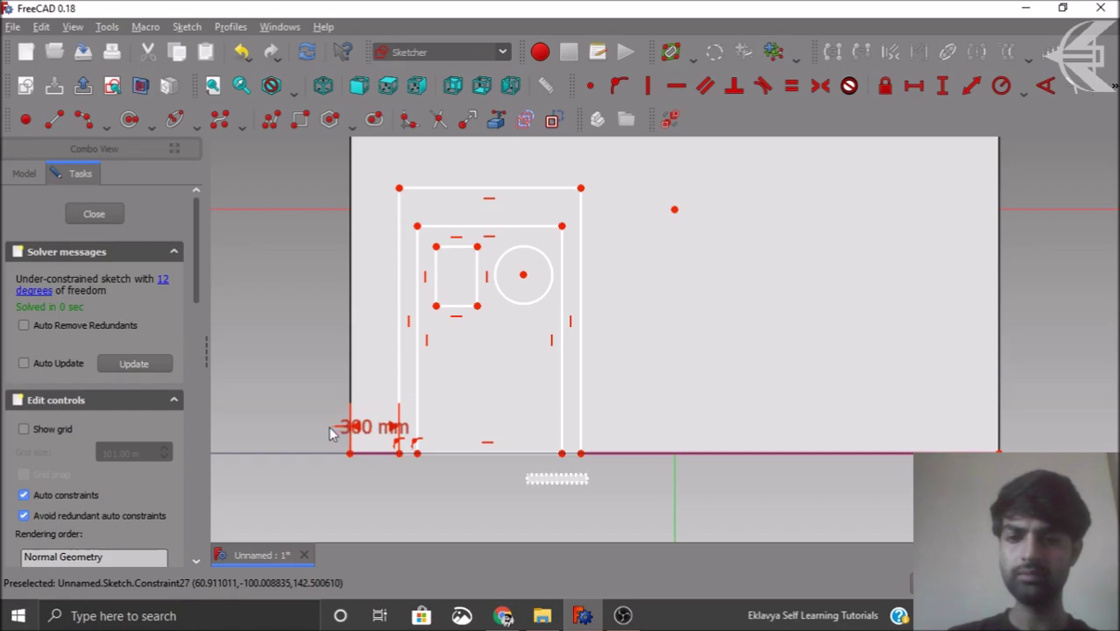
# Step: Move the 300 mm dimension below the wall's bottom edge, keeping its value
pyautogui.moveTo(368, 437)
pyautogui.mouseDown()
pyautogui.moveTo(358, 465)
pyautogui.moveTo(300, 492)
pyautogui.moveTo(311, 494)
pyautogui.mouseUp()
pyautogui.doubleClick(308, 495)
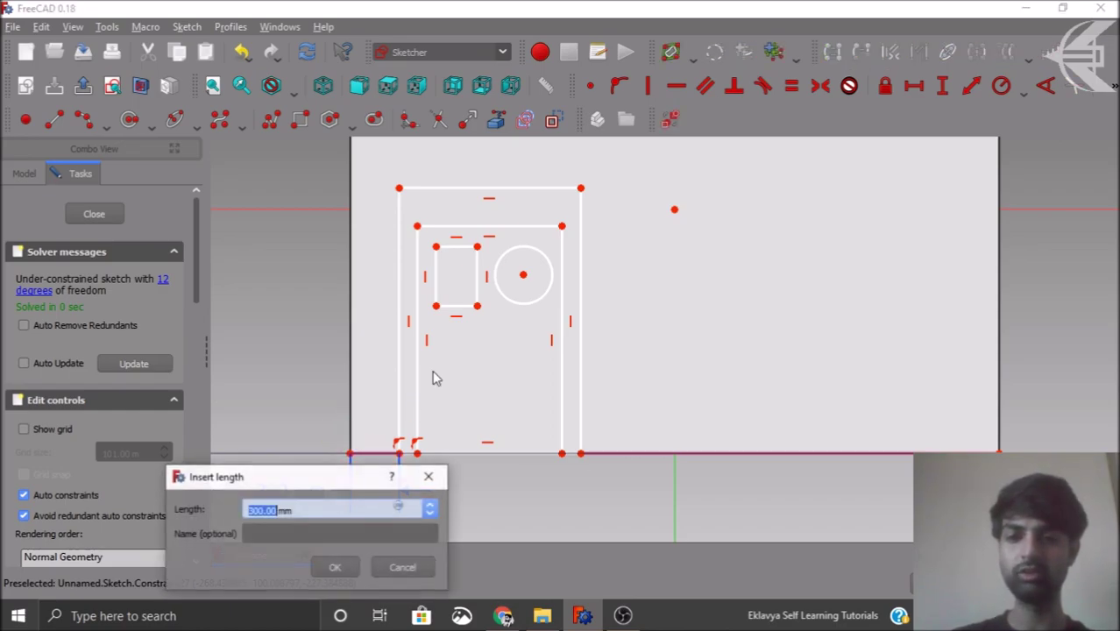
pyautogui.click(286, 538)
pyautogui.click(425, 569)
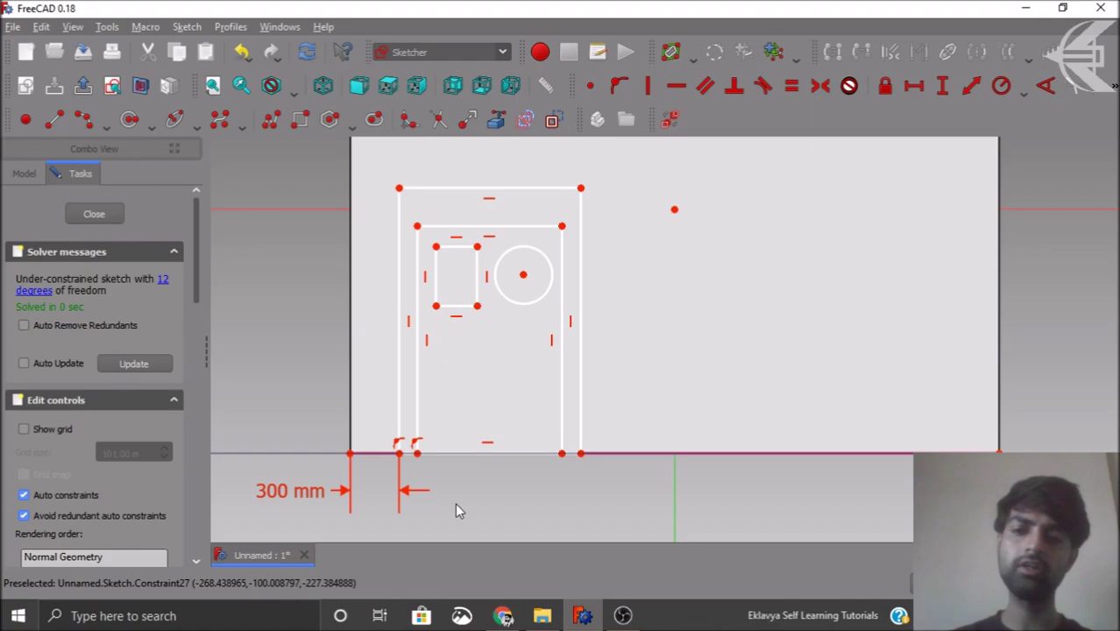
# Step: Constrain the horizontal distance between the lower left corners of the outer and inner door rectangles to 100 mm
pyautogui.scroll(2, 420, 467)
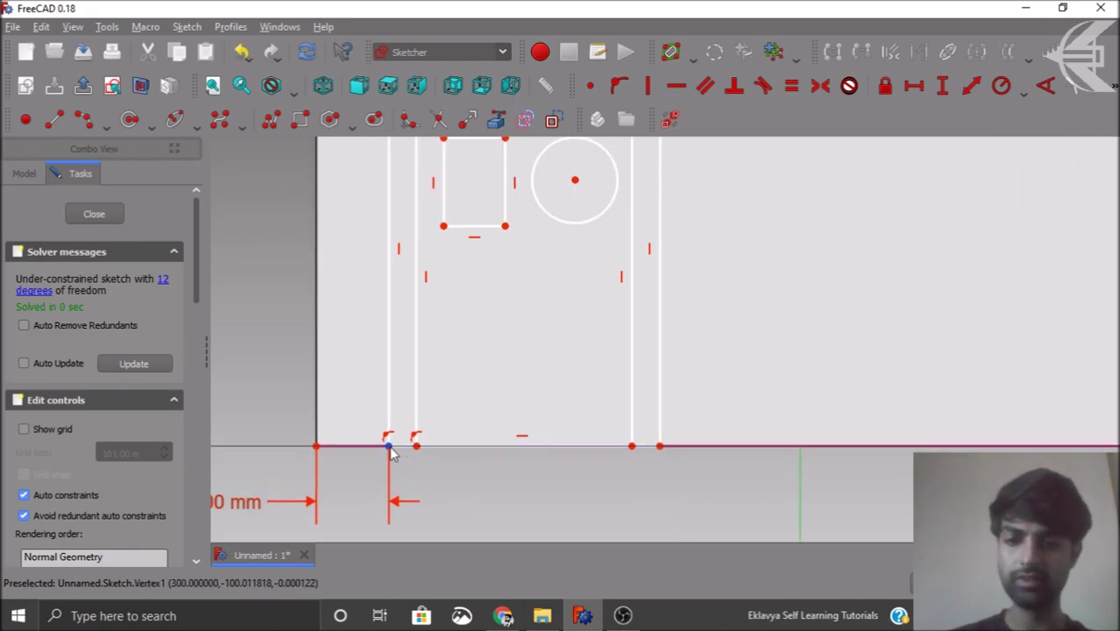
pyautogui.click(395, 462)
pyautogui.click(417, 449)
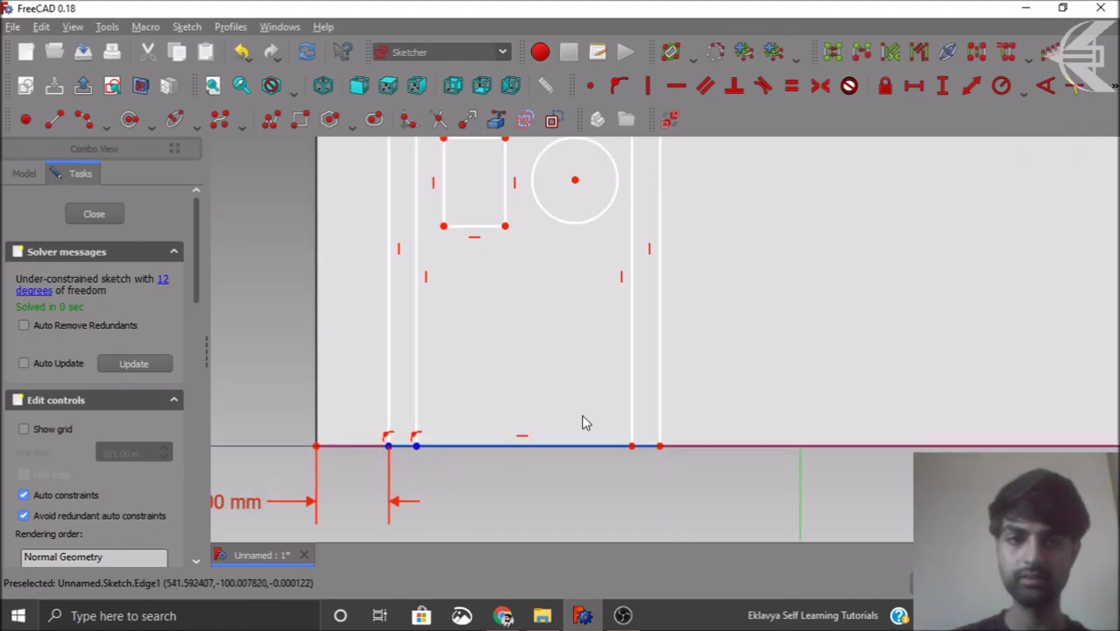
pyautogui.click(914, 85)
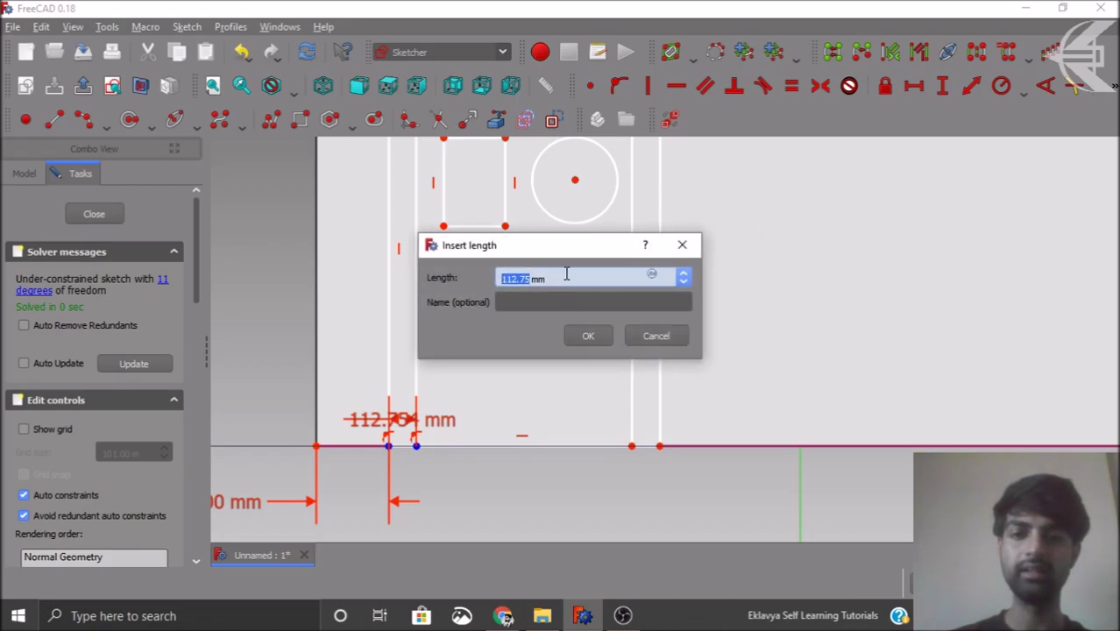
pyautogui.write('100')
pyautogui.press('Return')
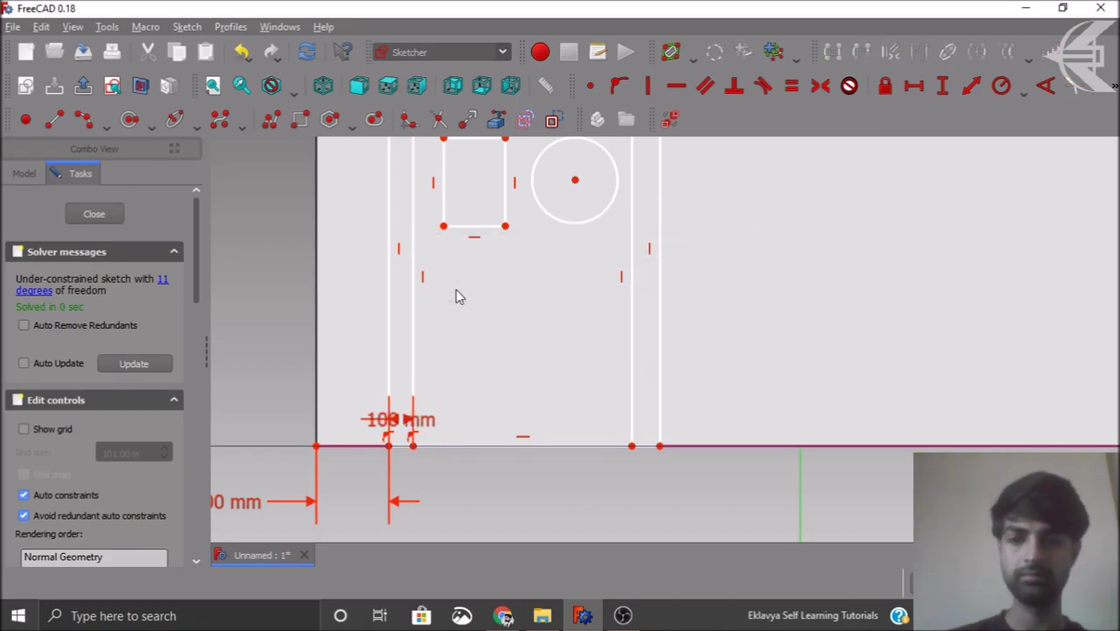
# Step: Constrain the horizontal distance between the lower right corners of the inner and outer door rectangles to 100 mm
pyautogui.click(632, 447)
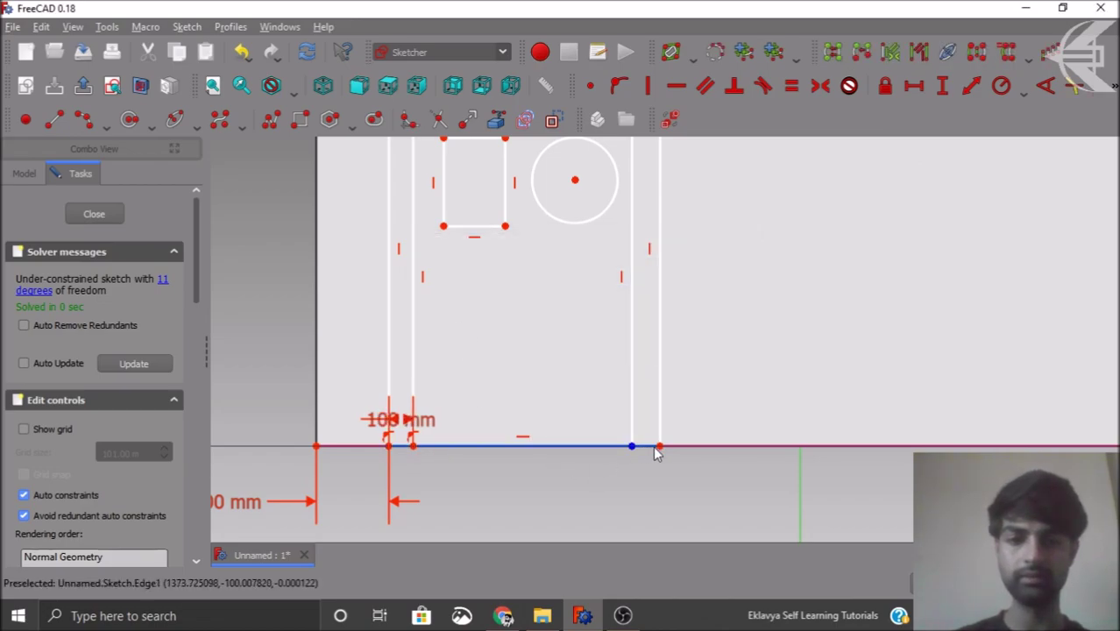
pyautogui.click(660, 448)
pyautogui.click(911, 86)
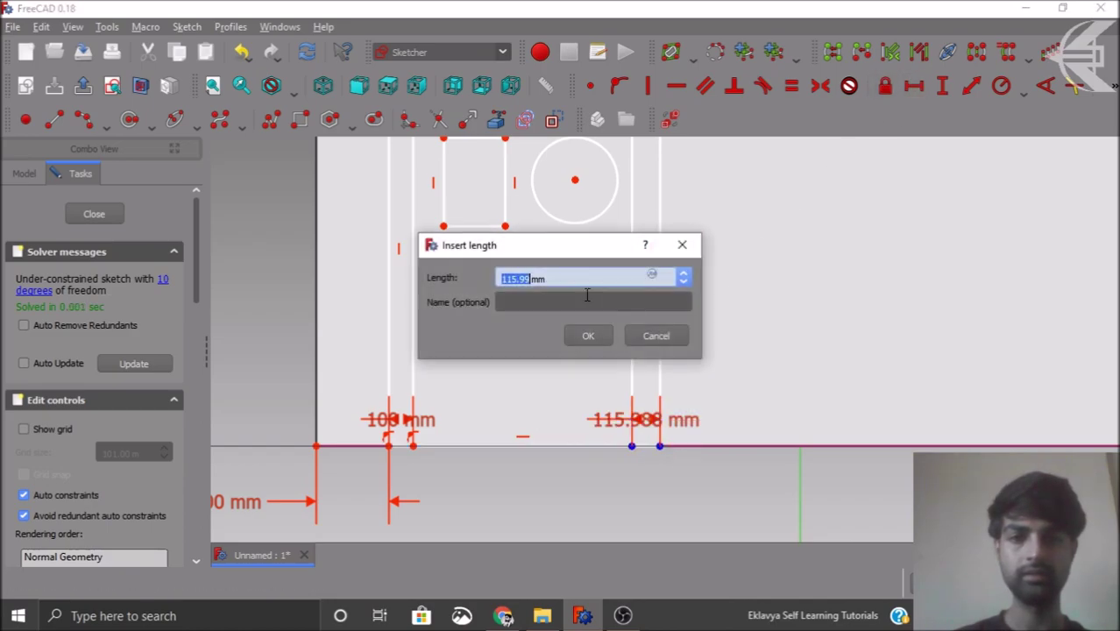
pyautogui.write('100')
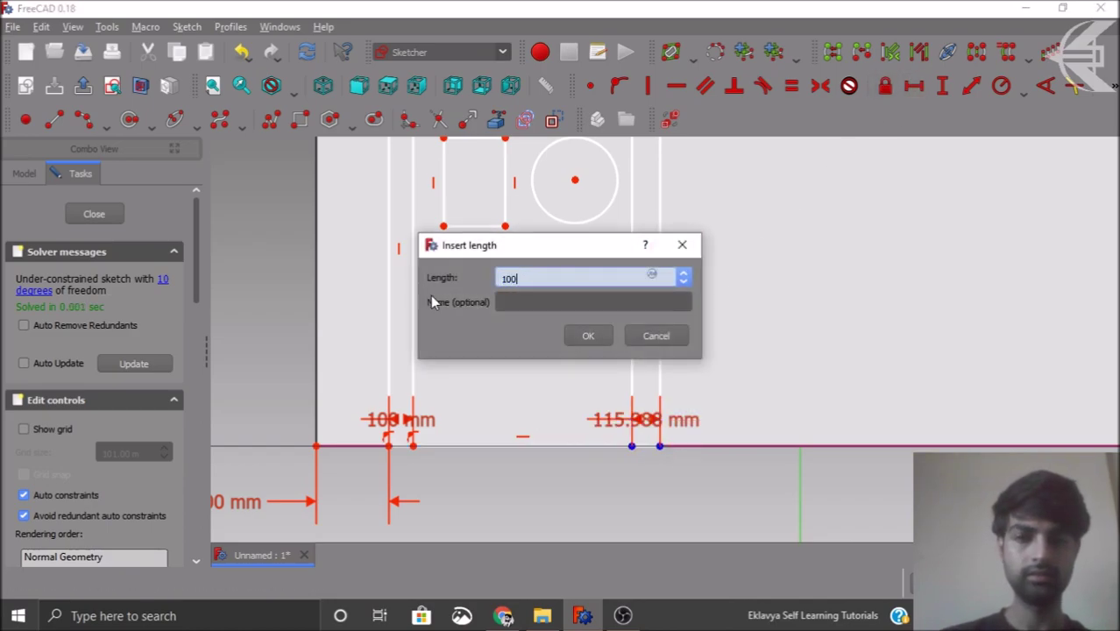
pyautogui.press('Return')
pyautogui.scroll(-2, 530, 507)
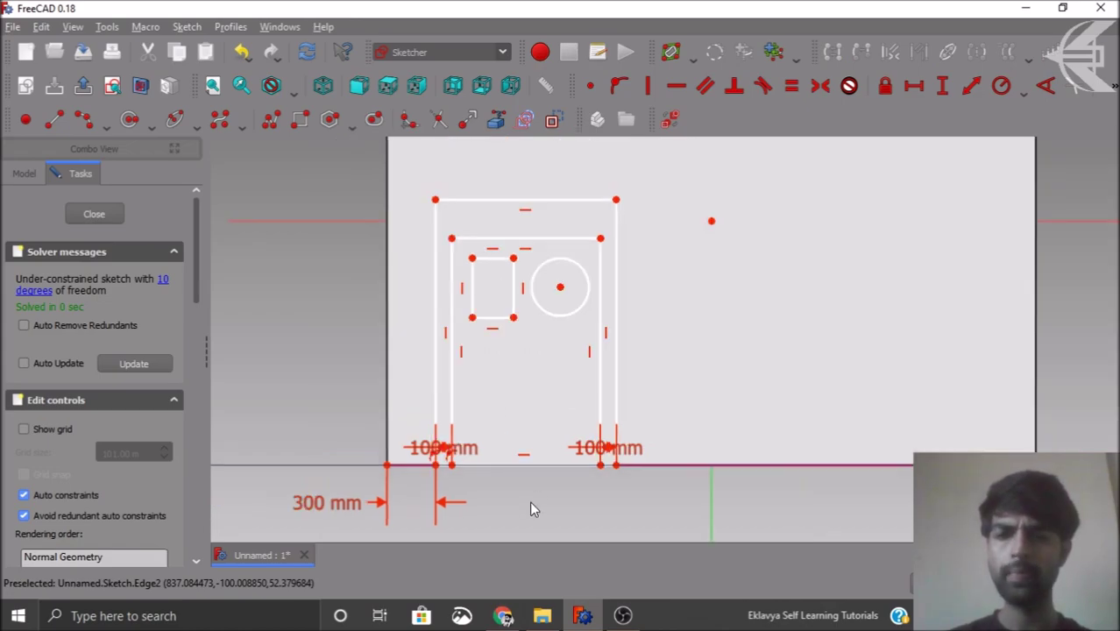
# Step: Constrain the vertical distance between the upper left corners of the outer and inner door rectangles to 100 mm
pyautogui.scroll(2, 454, 197)
pyautogui.click(428, 205)
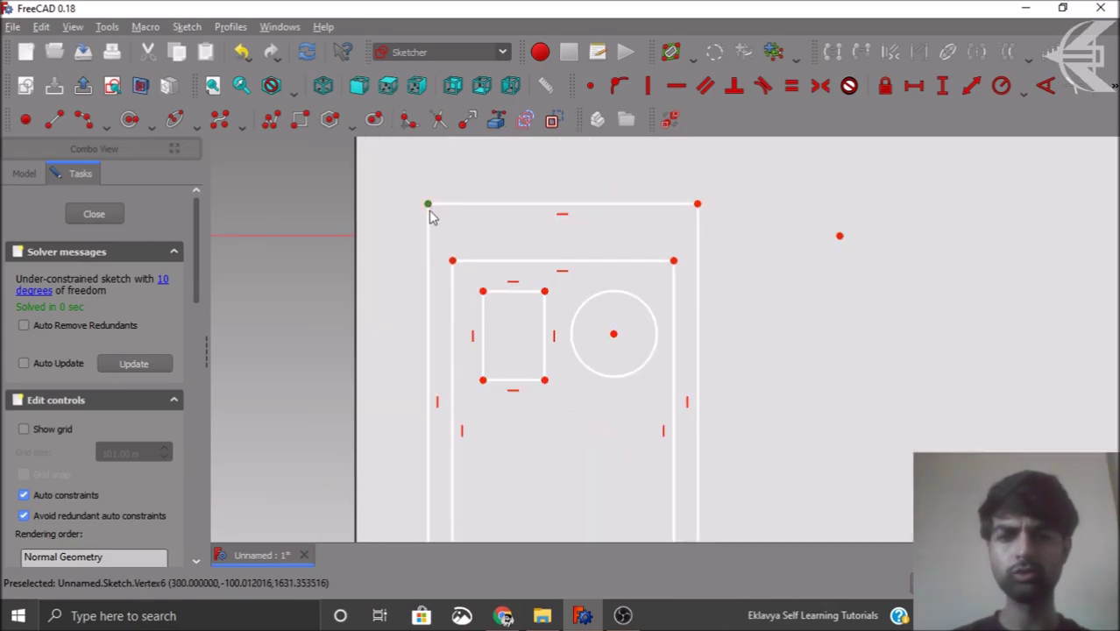
pyautogui.click(452, 260)
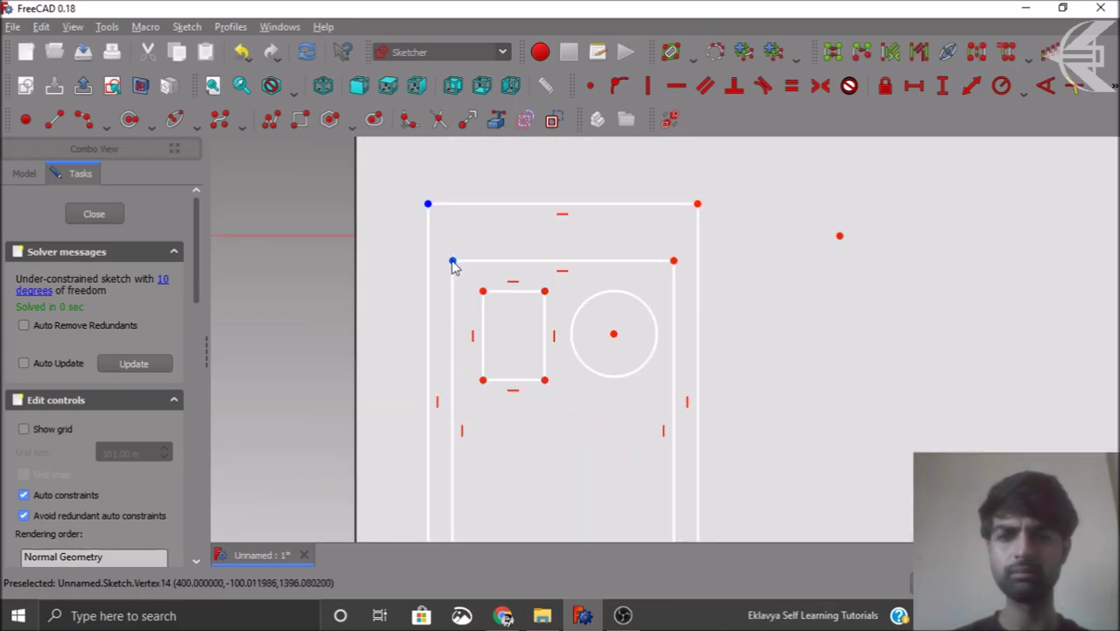
pyautogui.click(942, 85)
pyautogui.hotkey('ctrl', 'a')
pyautogui.write('100')
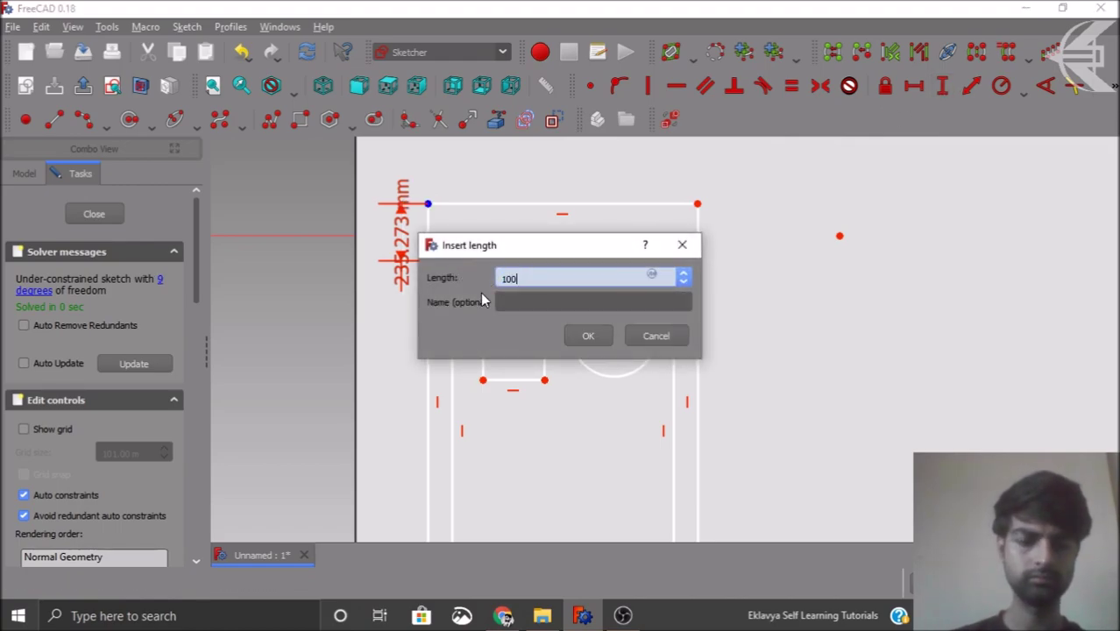
pyautogui.press('Return')
pyautogui.scroll(-2, 517, 202)
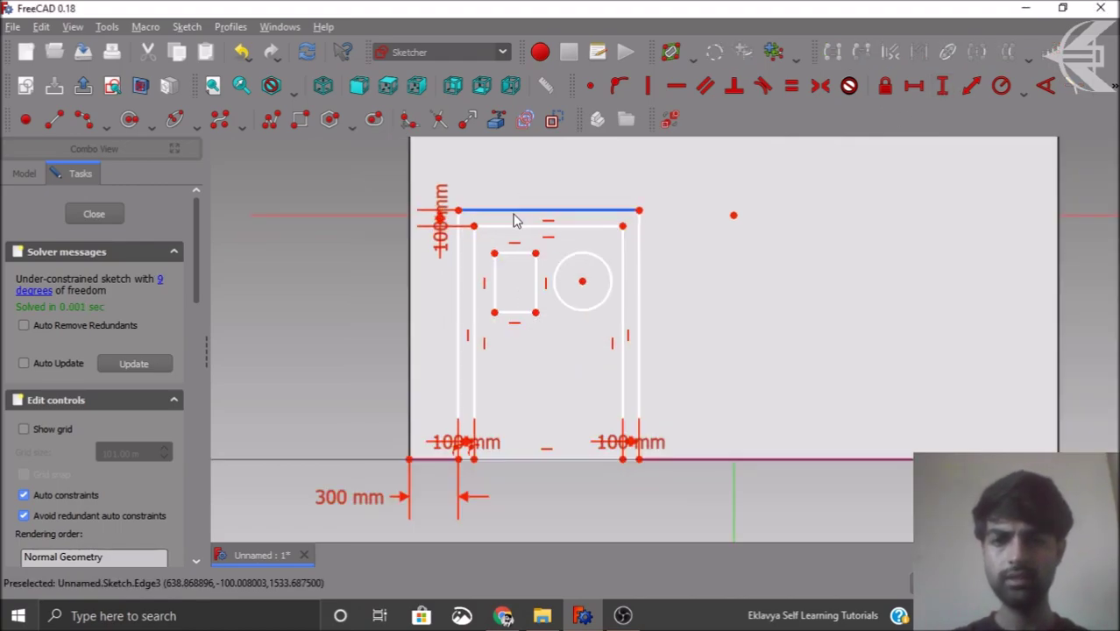
# Step: Enlarge the outer door rectangle slightly, try a 120 mm length for its top edge, and undo that constraint
pyautogui.moveTo(520, 217); pyautogui.dragTo(644, 203)
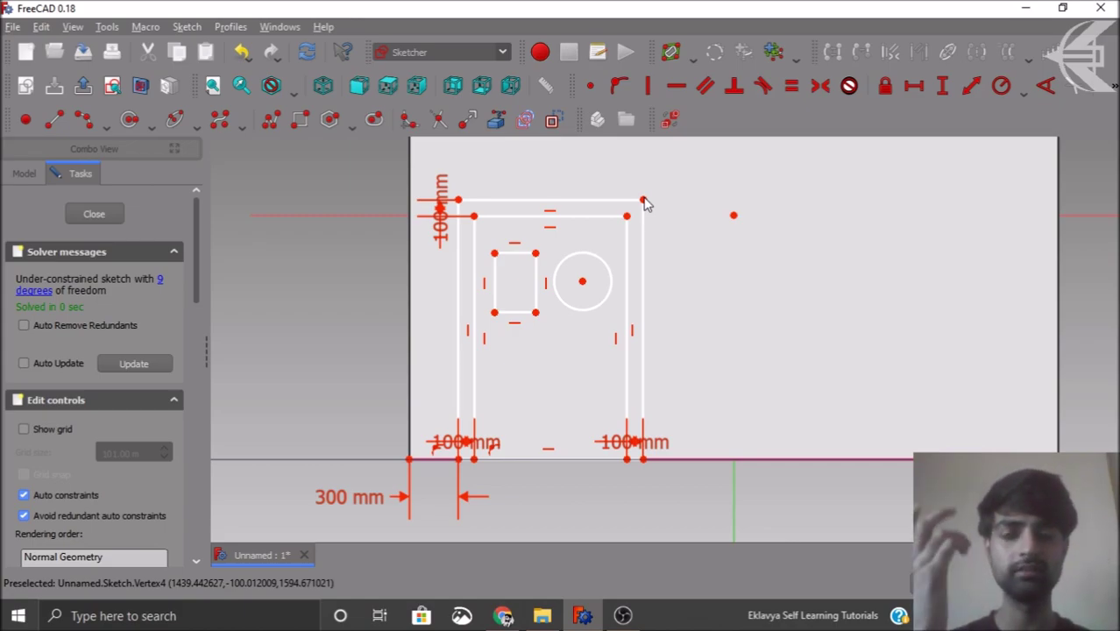
pyautogui.click(574, 201)
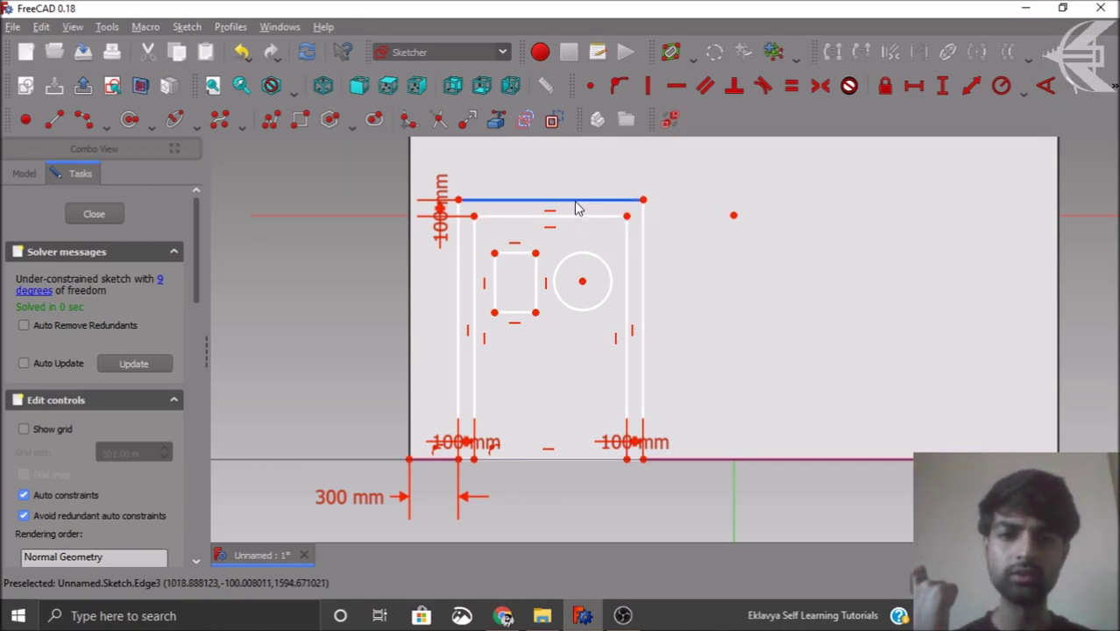
pyautogui.click(920, 90)
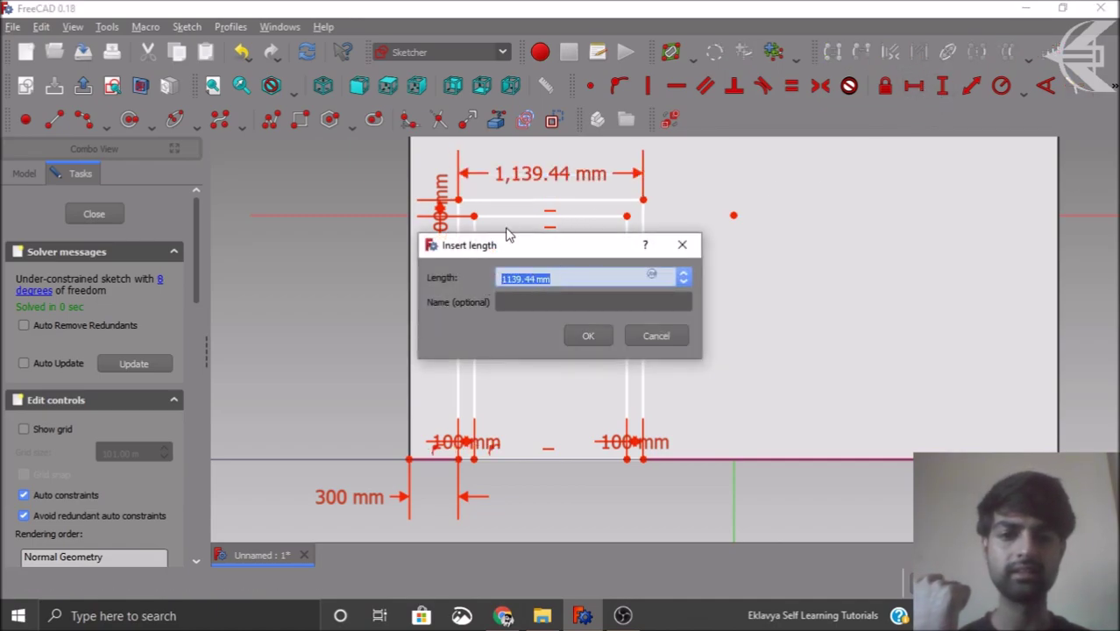
pyautogui.write('120')
pyautogui.press('Return')
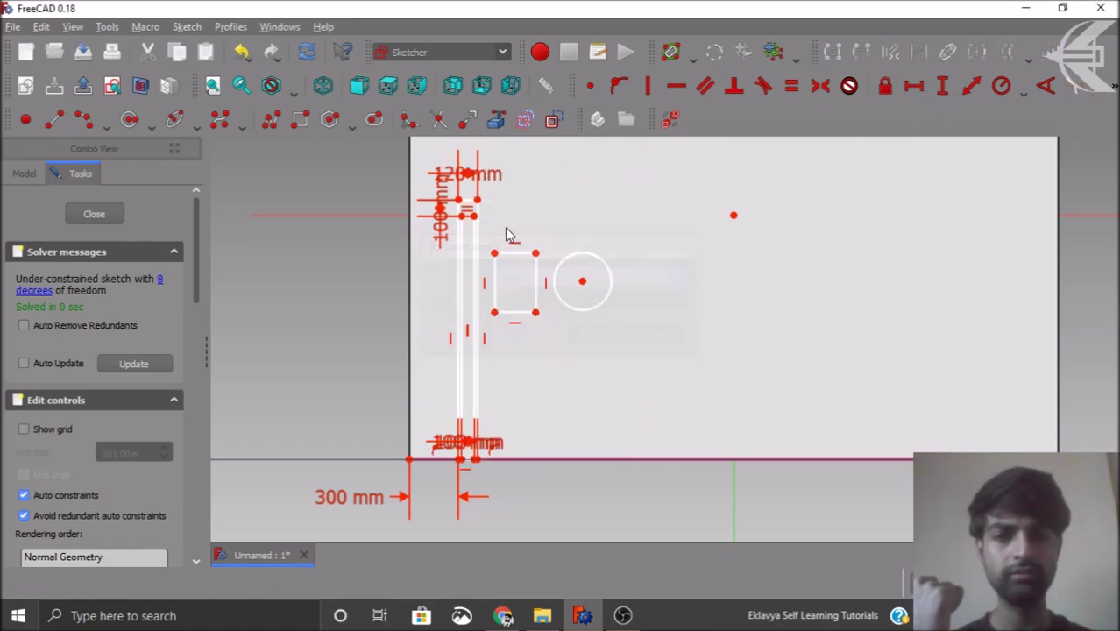
pyautogui.hotkey('ctrl', 'z')
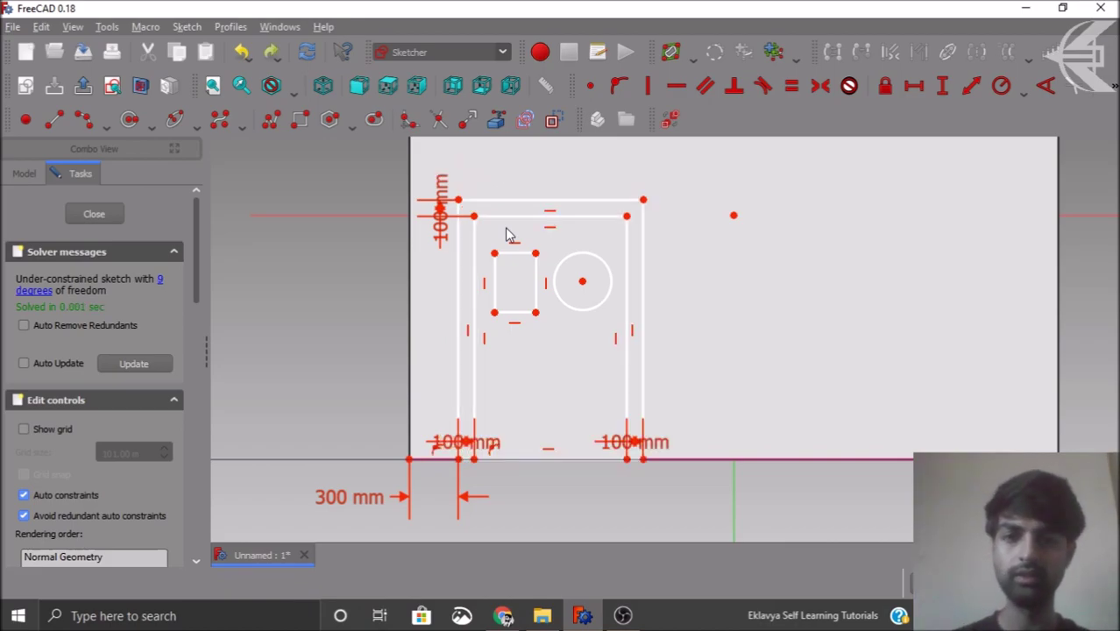
# Step: Constrain the outer door rectangle's top edge to a horizontal length of 1200 mm
pyautogui.click(548, 201)
pyautogui.click(912, 88)
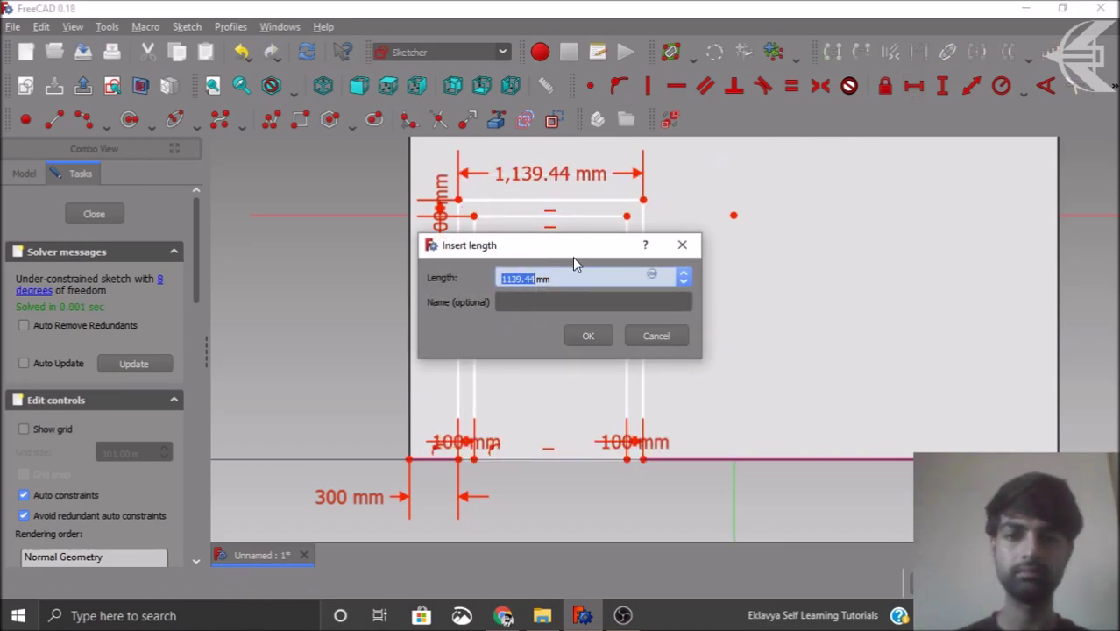
pyautogui.write('1200')
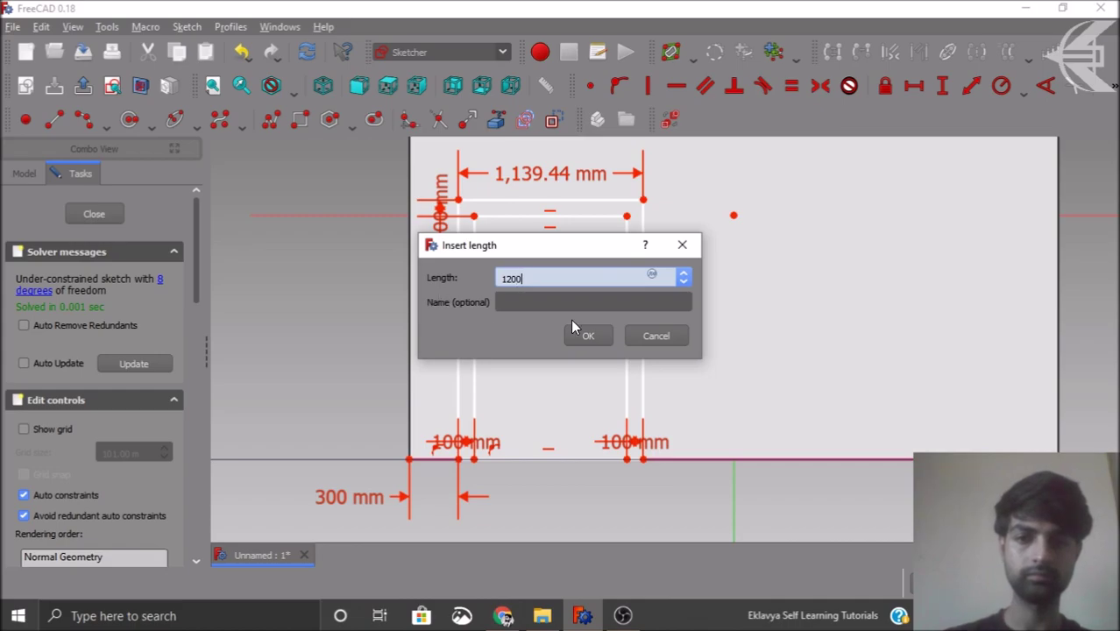
pyautogui.click(589, 336)
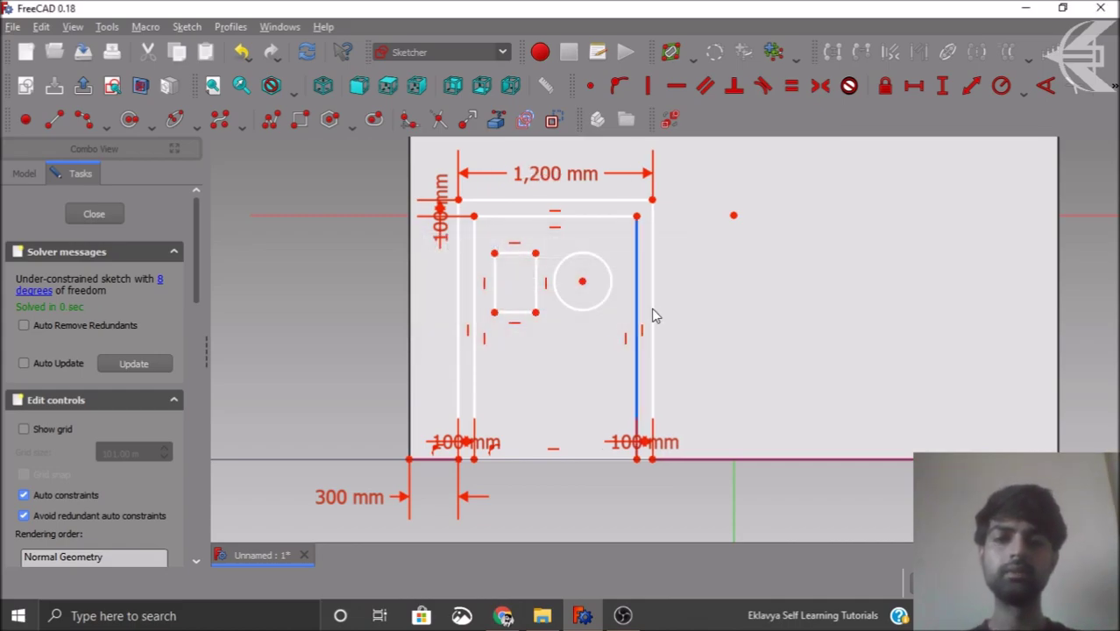
# Step: Constrain the outer door rectangle's height to 1800 mm and move the right-hand 100 mm frame dimension below the wall
pyautogui.click(652, 289)
pyautogui.click(941, 86)
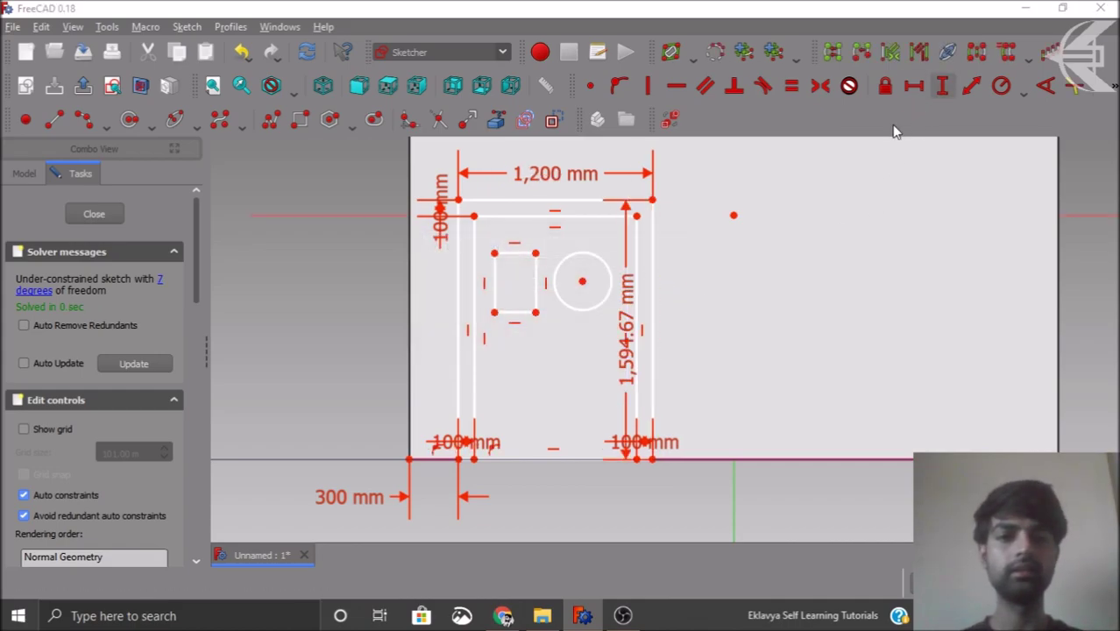
pyautogui.moveTo(568, 279); pyautogui.dragTo(464, 287)
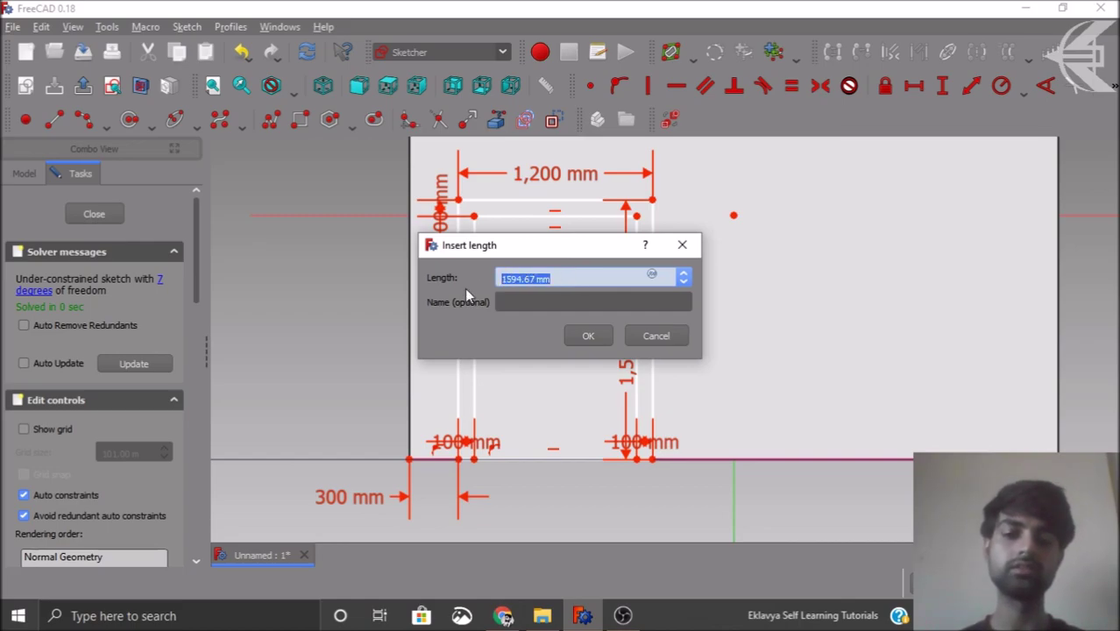
pyautogui.write('1800')
pyautogui.press('Return')
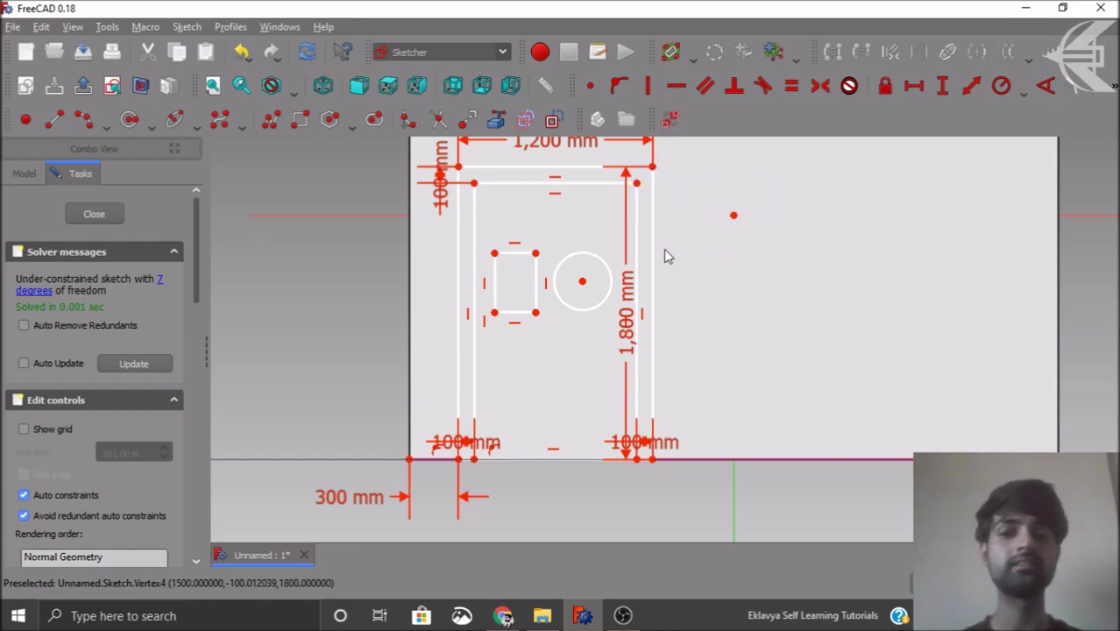
pyautogui.moveTo(671, 447); pyautogui.dragTo(745, 504)
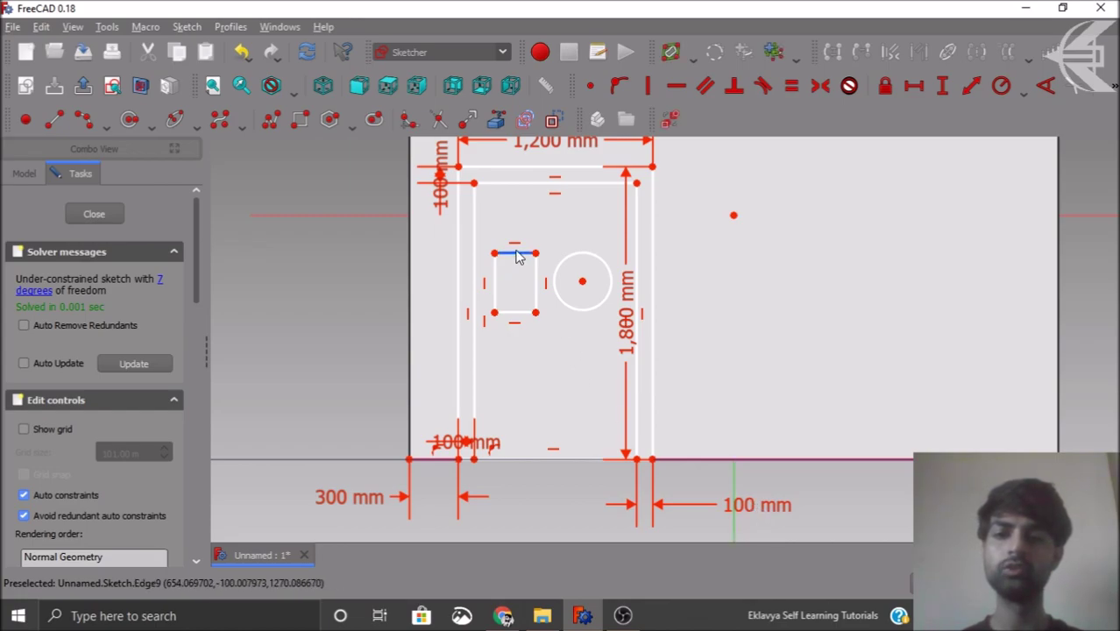
# Step: Stretch the small panel rectangle upward and constrain its top edge to a horizontal length of 250 mm
pyautogui.moveTo(518, 251); pyautogui.dragTo(515, 223)
pyautogui.moveTo(582, 253)
pyautogui.mouseDown()
pyautogui.moveTo(579, 229)
pyautogui.moveTo(580, 253)
pyautogui.mouseUp()
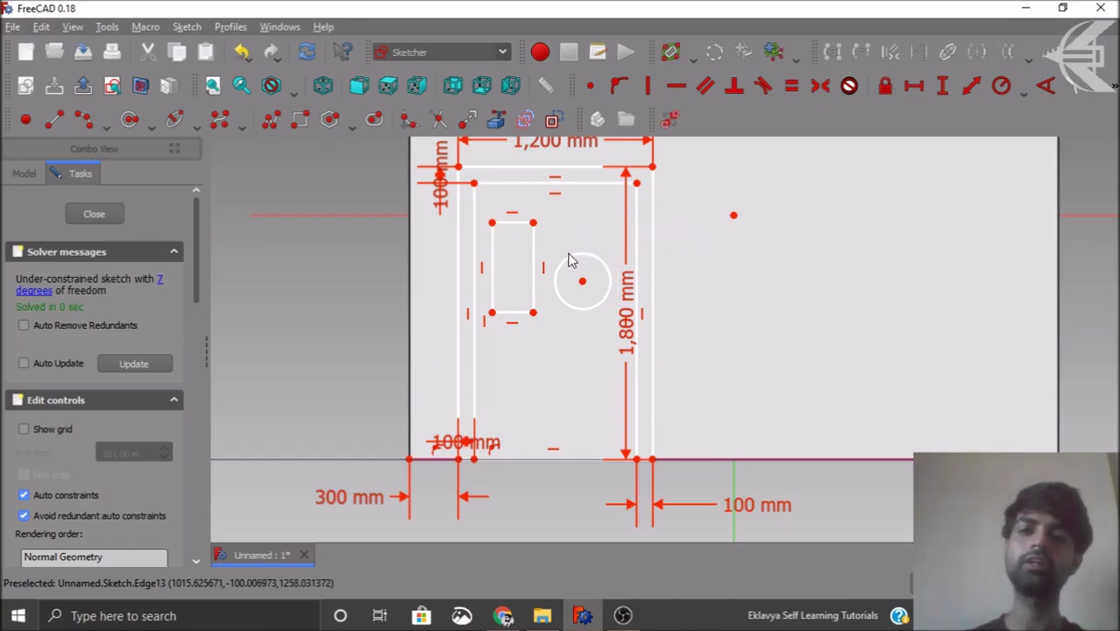
pyautogui.scroll(2, 527, 227)
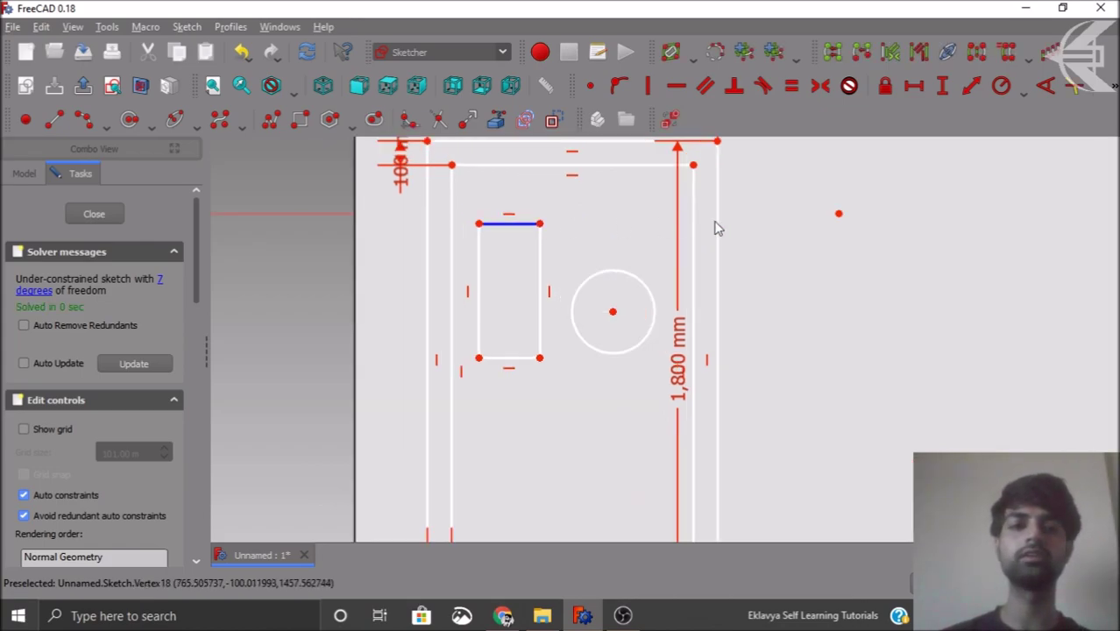
pyautogui.click(914, 85)
pyautogui.moveTo(542, 278); pyautogui.dragTo(513, 281)
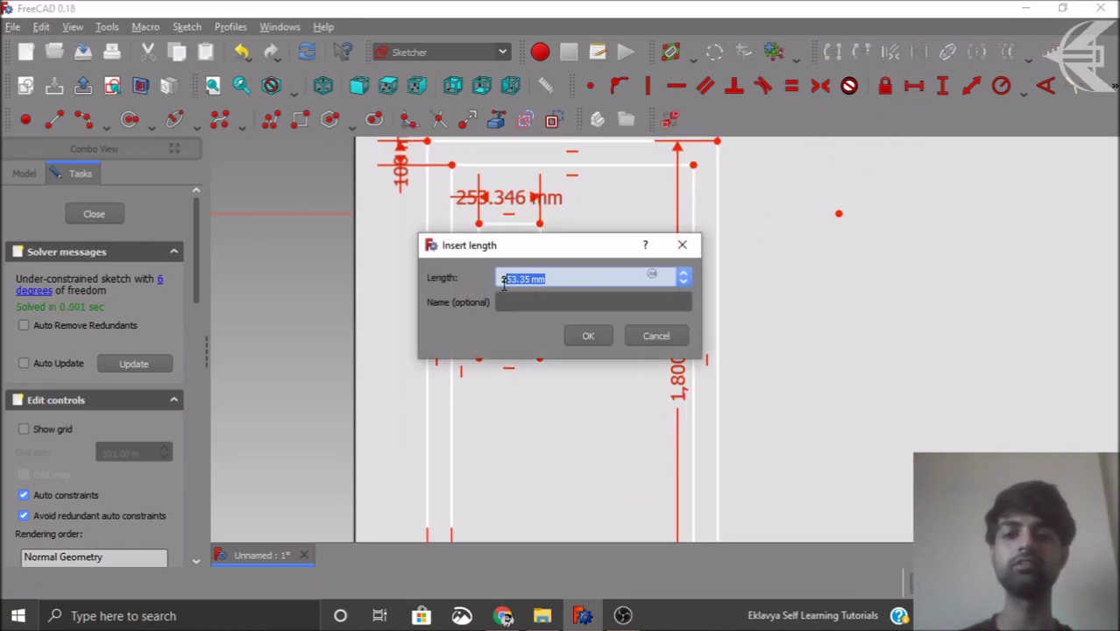
pyautogui.write('250')
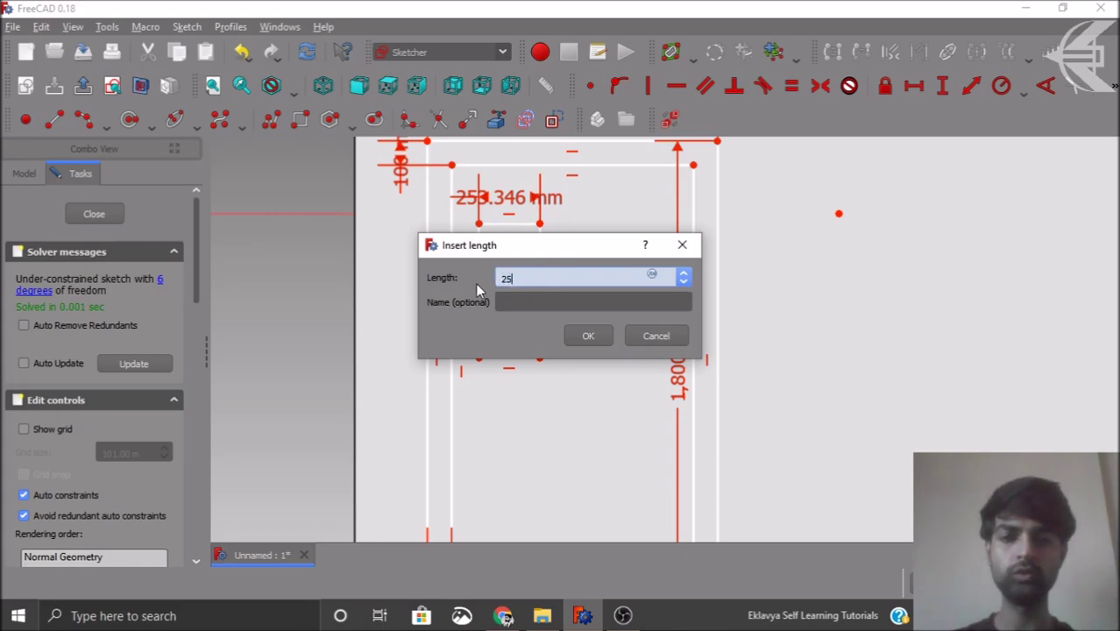
pyautogui.press('Return')
# Step: Constrain the panel rectangle's height to 550 mm and shift the rectangle upward inside the door
pyautogui.click(479, 291)
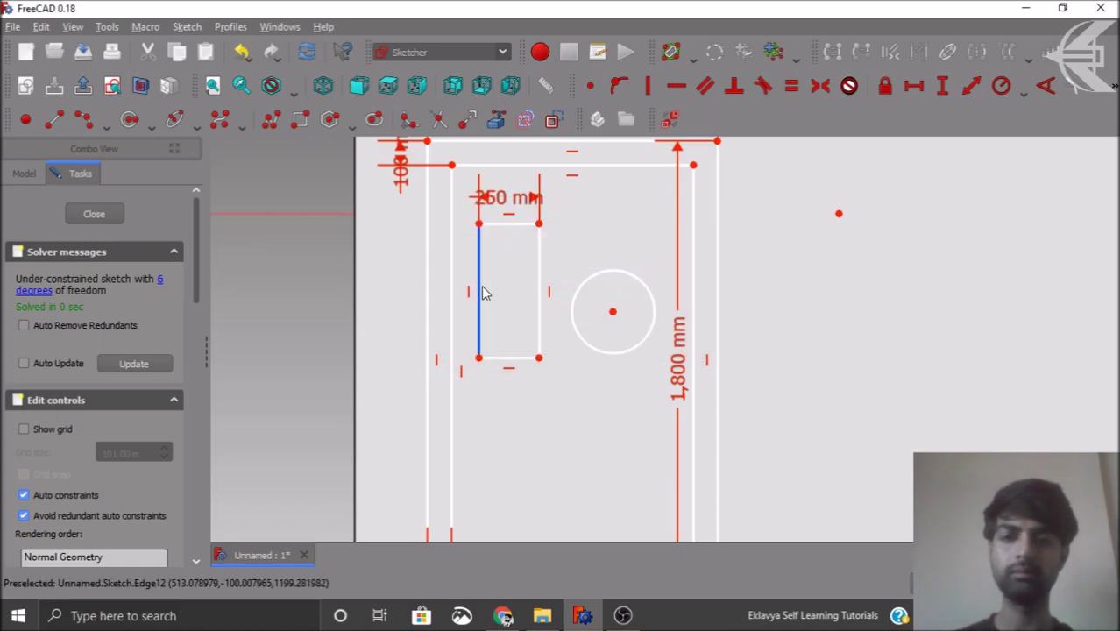
pyautogui.click(940, 93)
pyautogui.moveTo(566, 281); pyautogui.dragTo(459, 287)
pyautogui.write('550')
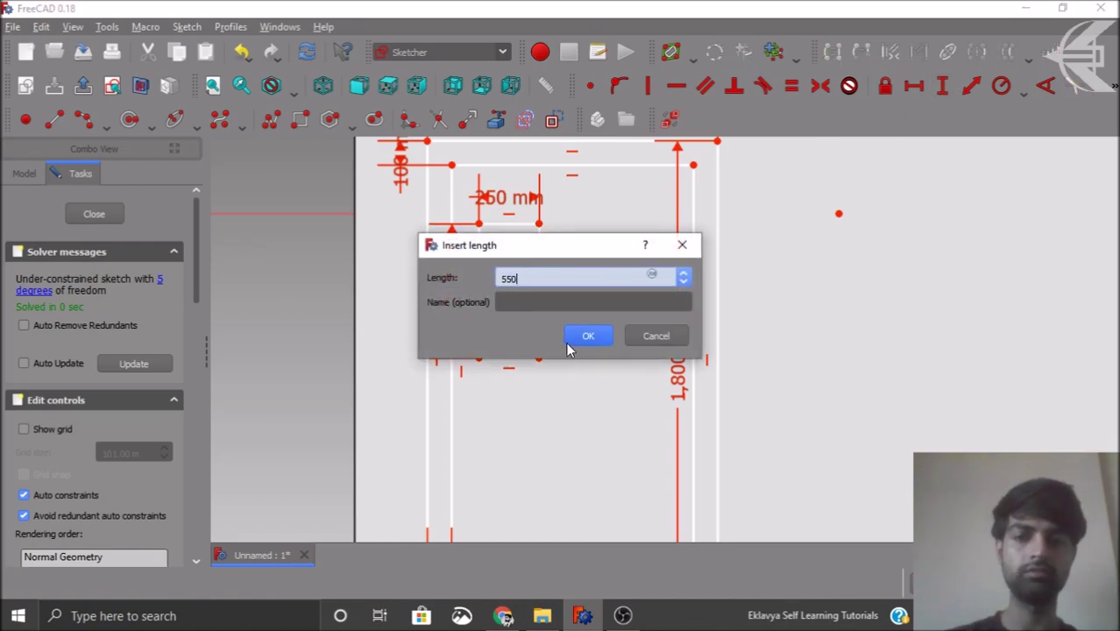
pyautogui.click(578, 340)
pyautogui.moveTo(492, 227)
pyautogui.mouseDown()
pyautogui.moveTo(508, 226)
pyautogui.moveTo(505, 250)
pyautogui.moveTo(523, 255)
pyautogui.moveTo(523, 241)
pyautogui.moveTo(537, 243)
pyautogui.moveTo(498, 210)
pyautogui.moveTo(379, 234)
pyautogui.moveTo(467, 241)
pyautogui.moveTo(500, 204)
pyautogui.moveTo(493, 199)
pyautogui.mouseUp()
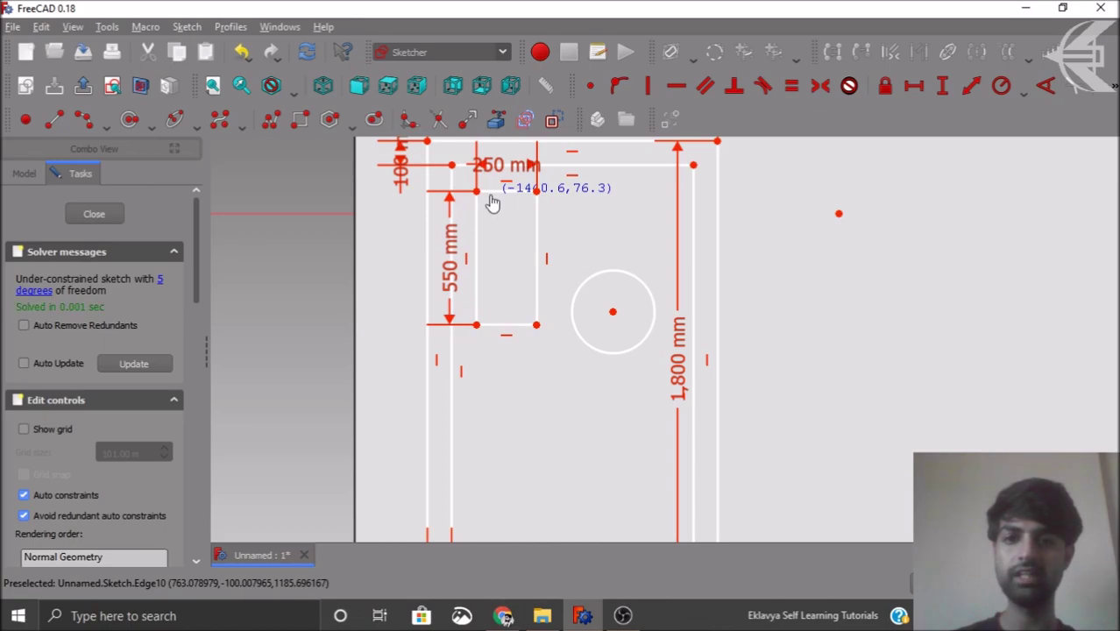
# Step: Constrain the horizontal distance between the upper left corners of the inner door rectangle and the panel to 100 mm, moving that dimension outside the door
pyautogui.scroll(-2, 491, 189)
pyautogui.scroll(4, 428, 192)
pyautogui.click(436, 173)
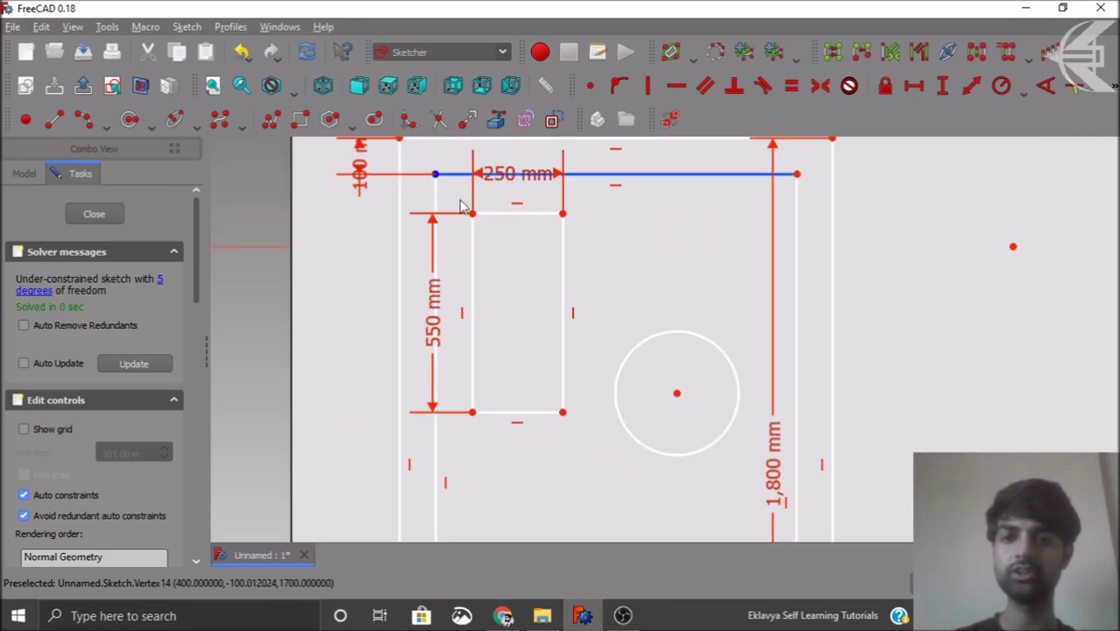
pyautogui.click(472, 213)
pyautogui.click(913, 88)
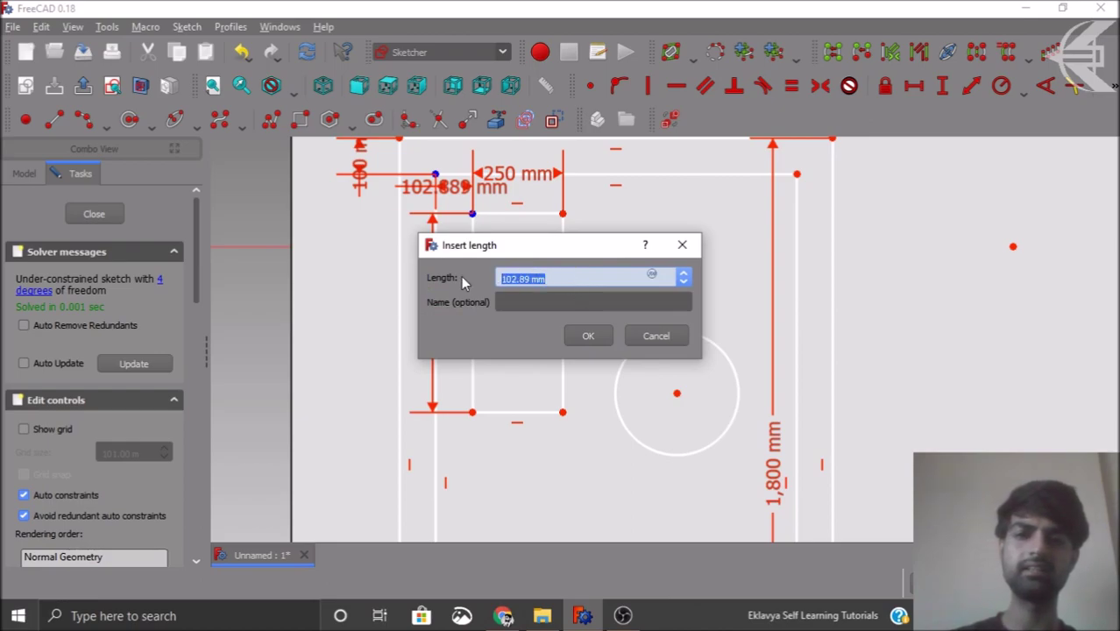
pyautogui.write('100')
pyautogui.click(592, 337)
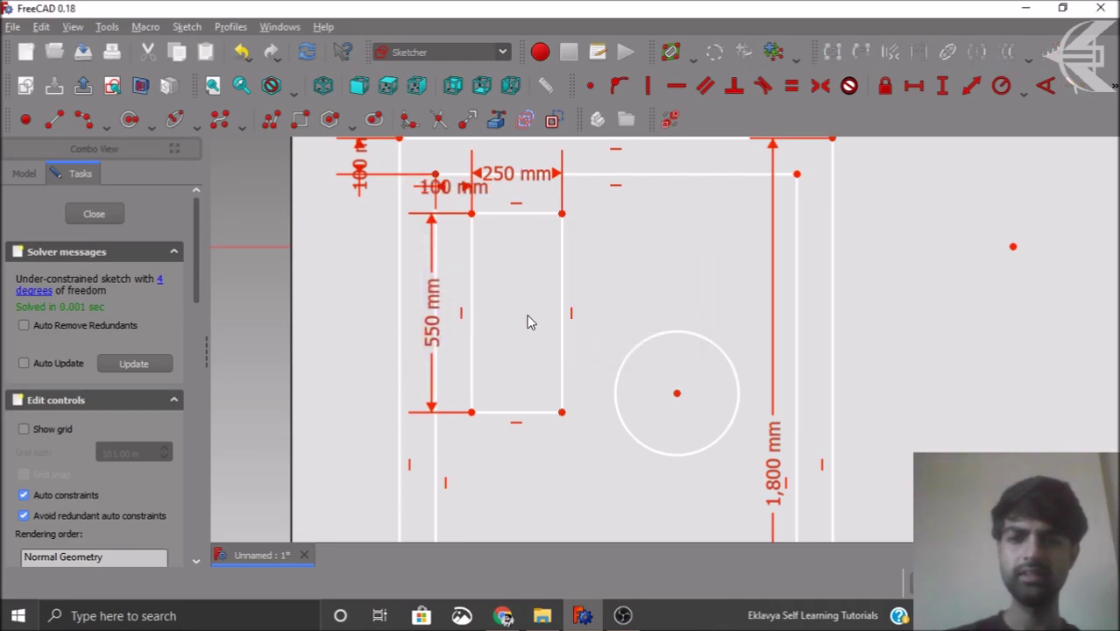
pyautogui.moveTo(429, 189); pyautogui.dragTo(281, 245)
# Step: Lower the panel rectangle slightly and constrain the vertical distance from the inner door rectangle's upper left corner to the panel's to 200 mm
pyautogui.moveTo(522, 214); pyautogui.dragTo(522, 237)
pyautogui.click(436, 175)
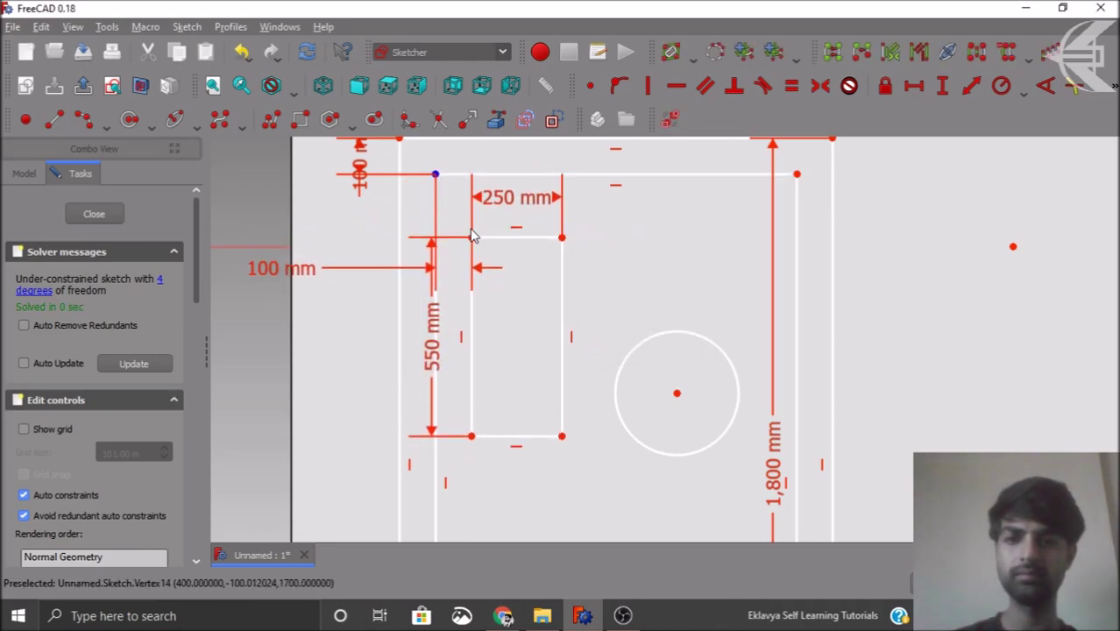
pyautogui.click(471, 238)
pyautogui.click(942, 85)
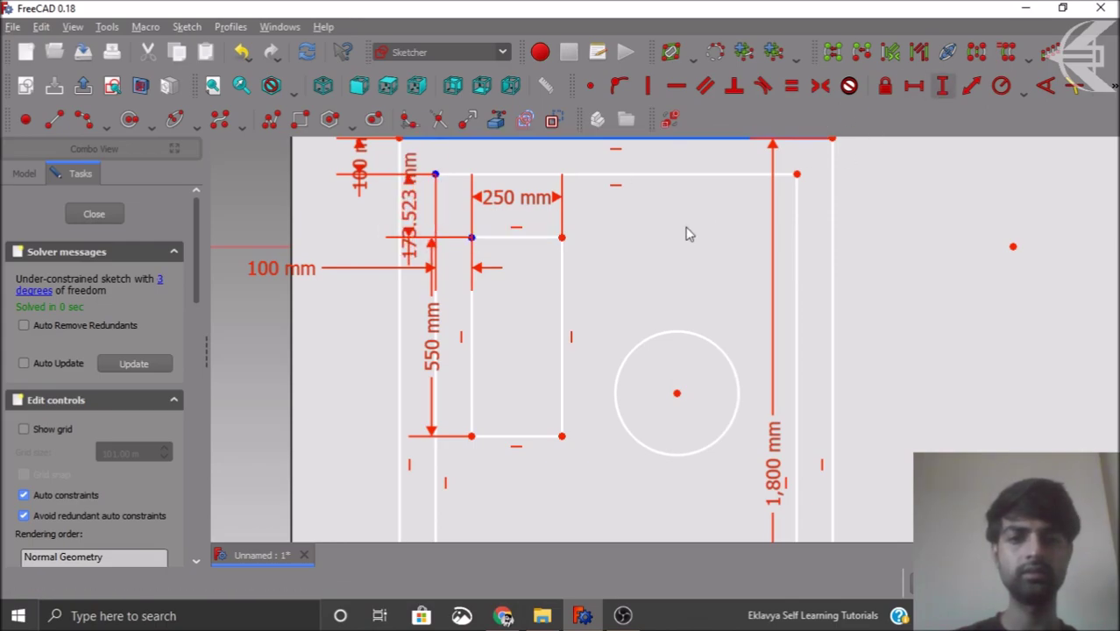
pyautogui.moveTo(588, 282); pyautogui.dragTo(495, 275)
pyautogui.write('100')
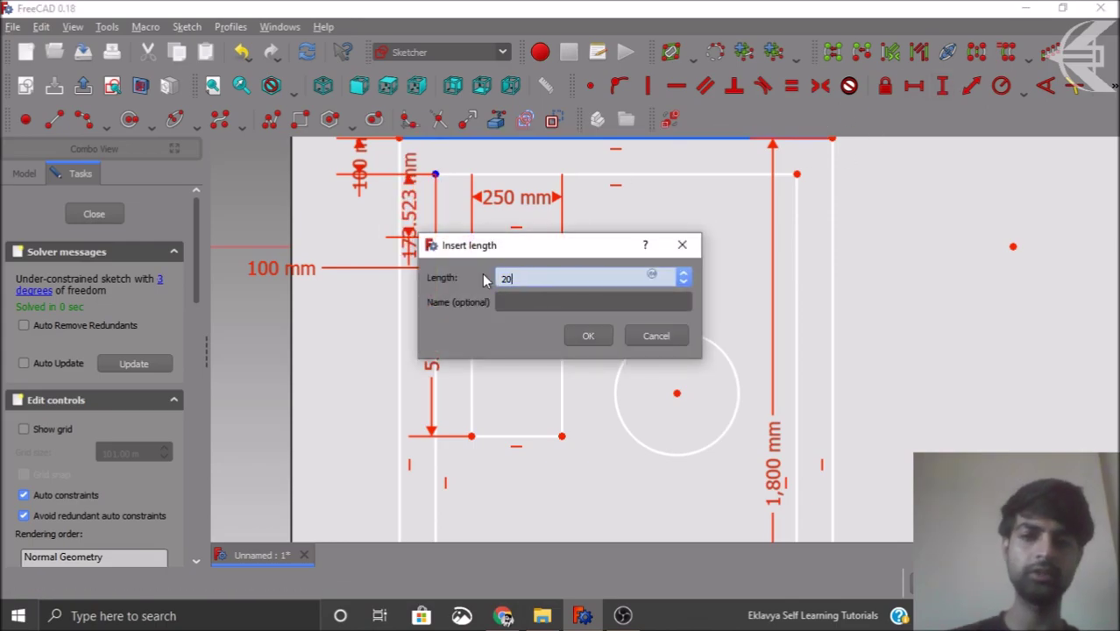
pyautogui.click(588, 335)
# Step: Move the circle up, enlarge it, and constrain its centre 300 mm horizontally from the panel rectangle's upper right corner
pyautogui.scroll(-4, 489, 252)
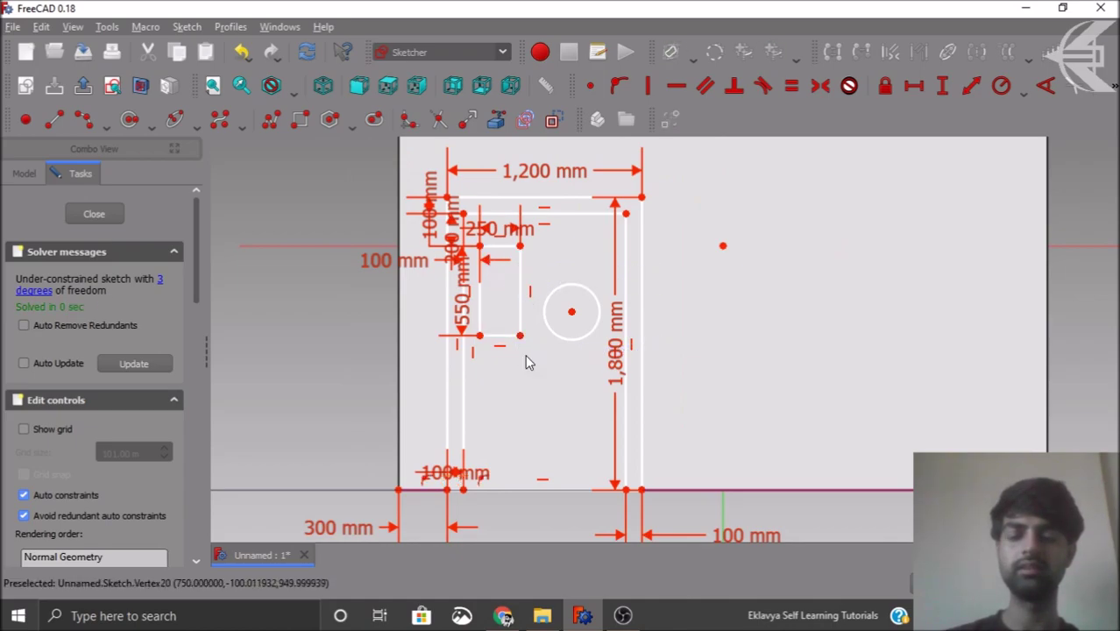
pyautogui.click(570, 289)
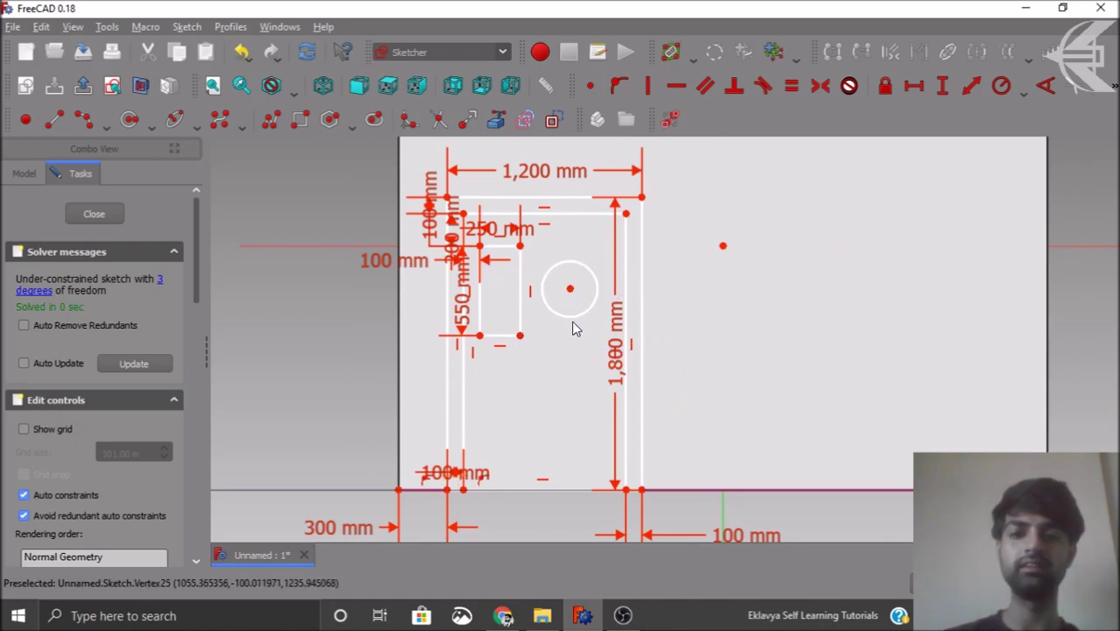
pyautogui.click(570, 323)
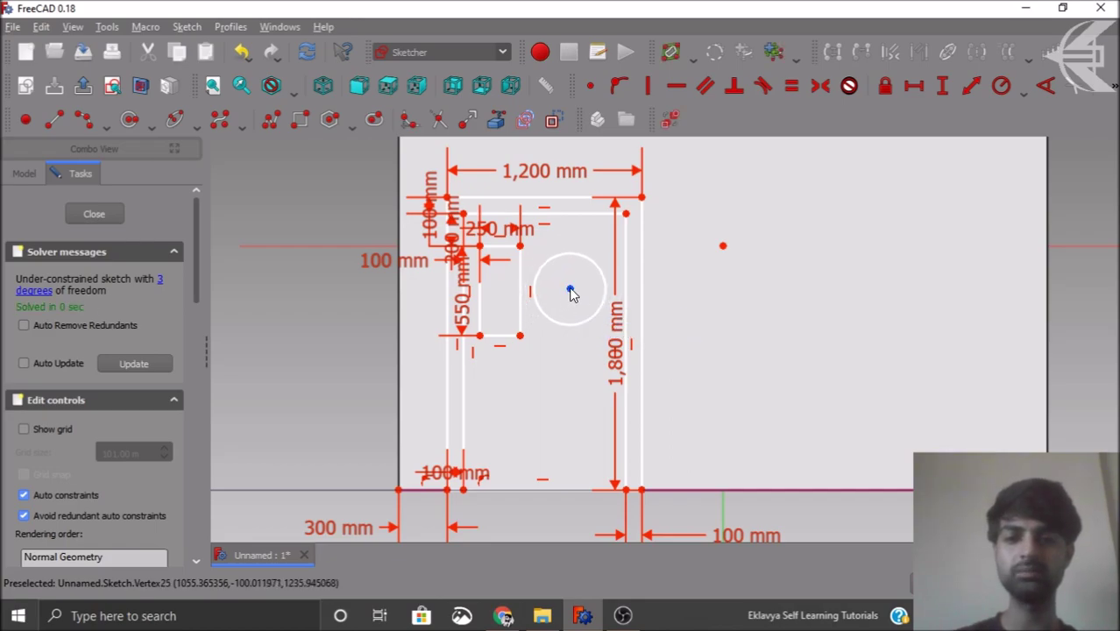
pyautogui.scroll(2, 572, 288)
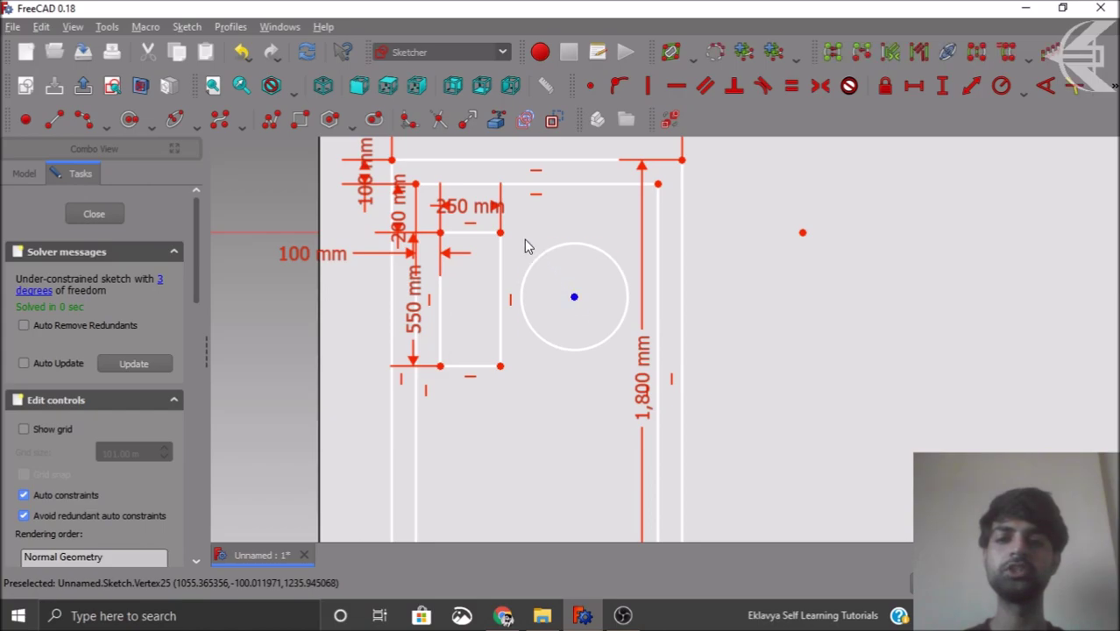
pyautogui.click(574, 298)
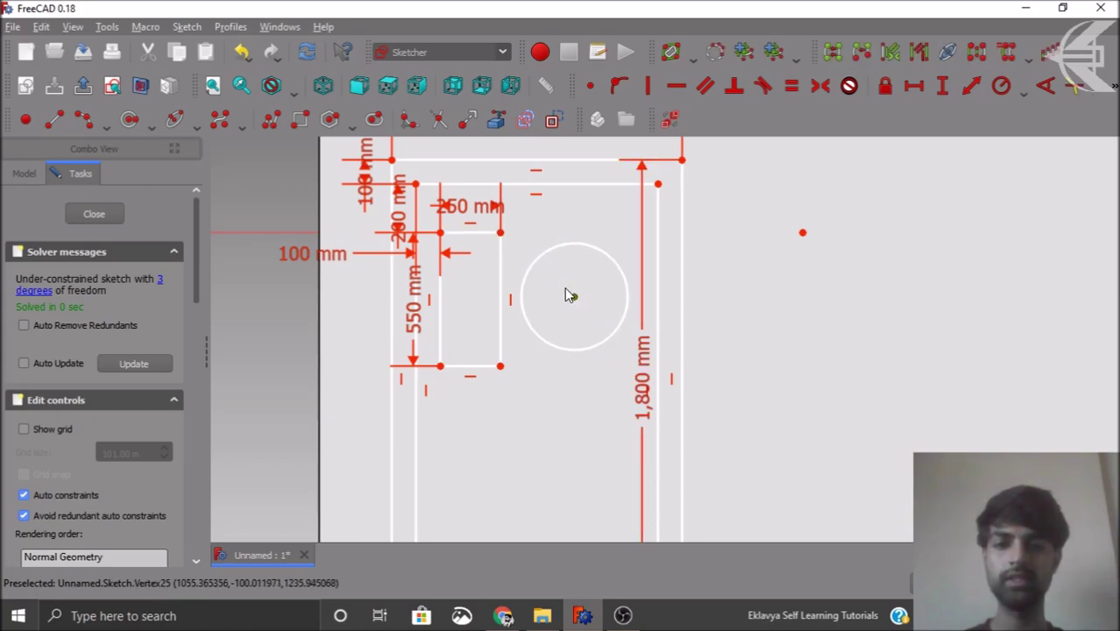
pyautogui.click(500, 233)
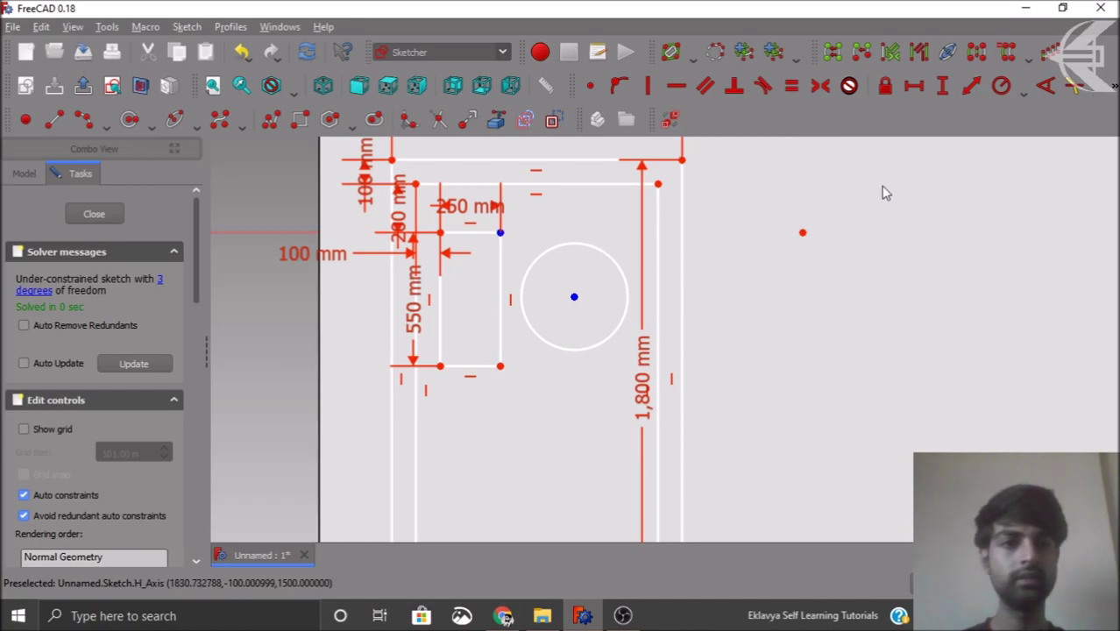
pyautogui.click(911, 88)
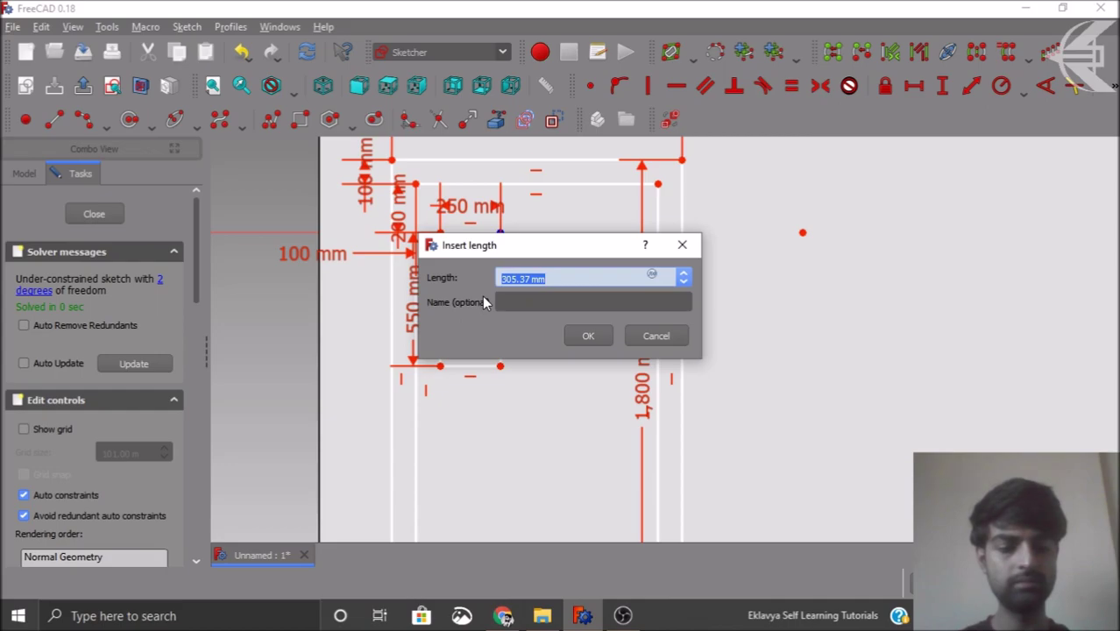
pyautogui.write('300')
pyautogui.press('Return')
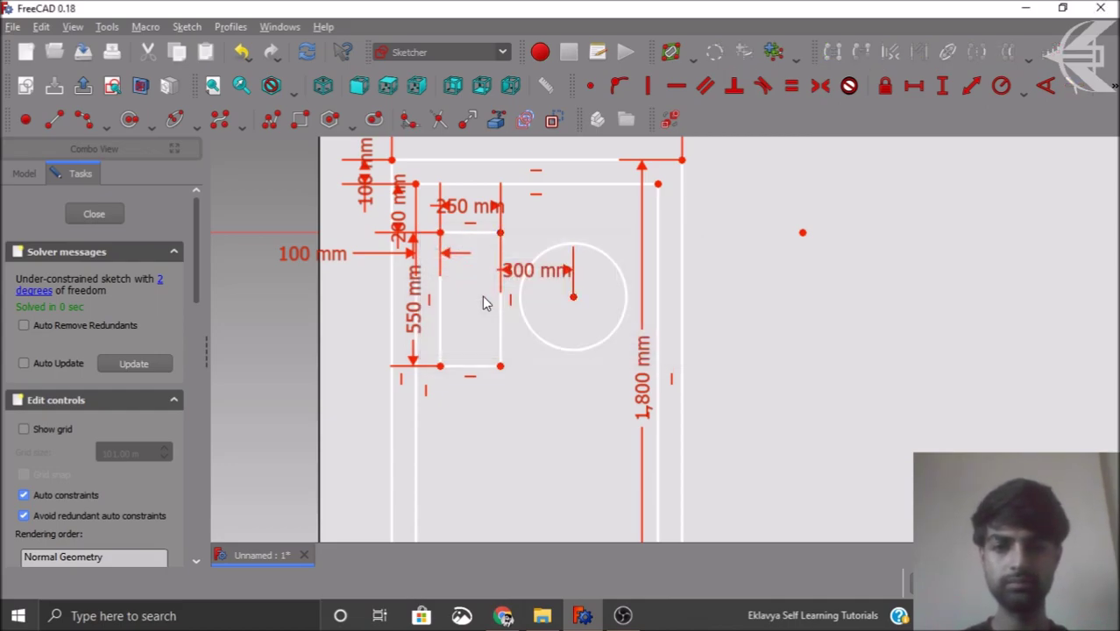
# Step: Constrain the vertical distance between the circle's centre and the panel rectangle's upper right corner to 250 mm
pyautogui.moveTo(577, 300)
pyautogui.mouseDown()
pyautogui.moveTo(566, 300)
pyautogui.moveTo(564, 277)
pyautogui.moveTo(573, 299)
pyautogui.mouseUp()
pyautogui.click(573, 300)
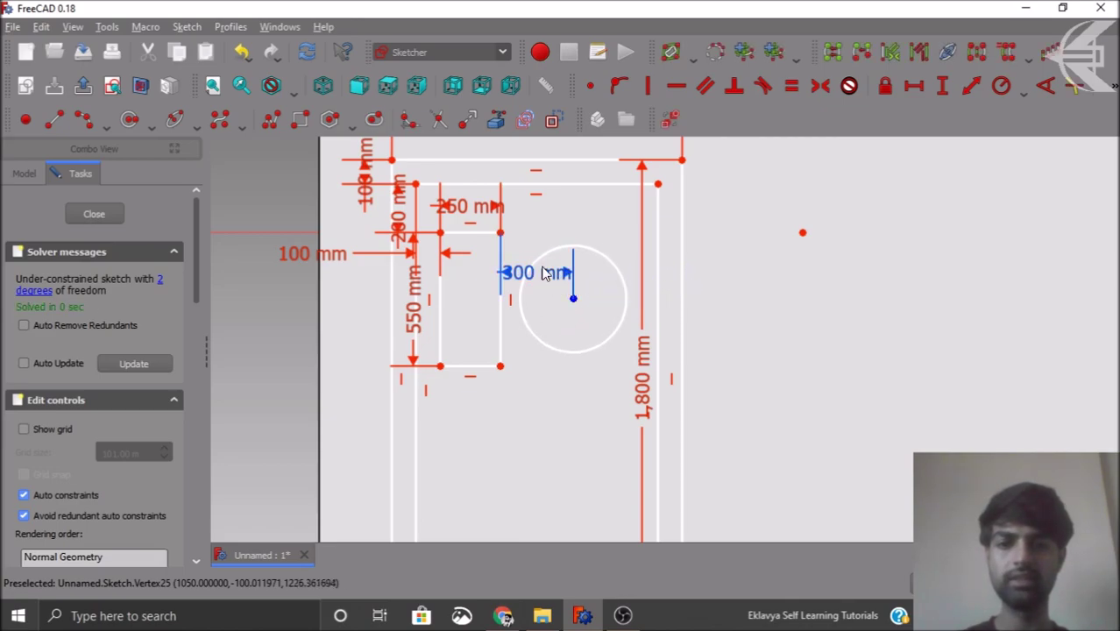
pyautogui.click(500, 233)
pyautogui.click(942, 85)
pyautogui.moveTo(541, 282); pyautogui.dragTo(458, 298)
pyautogui.write('250')
pyautogui.click(572, 338)
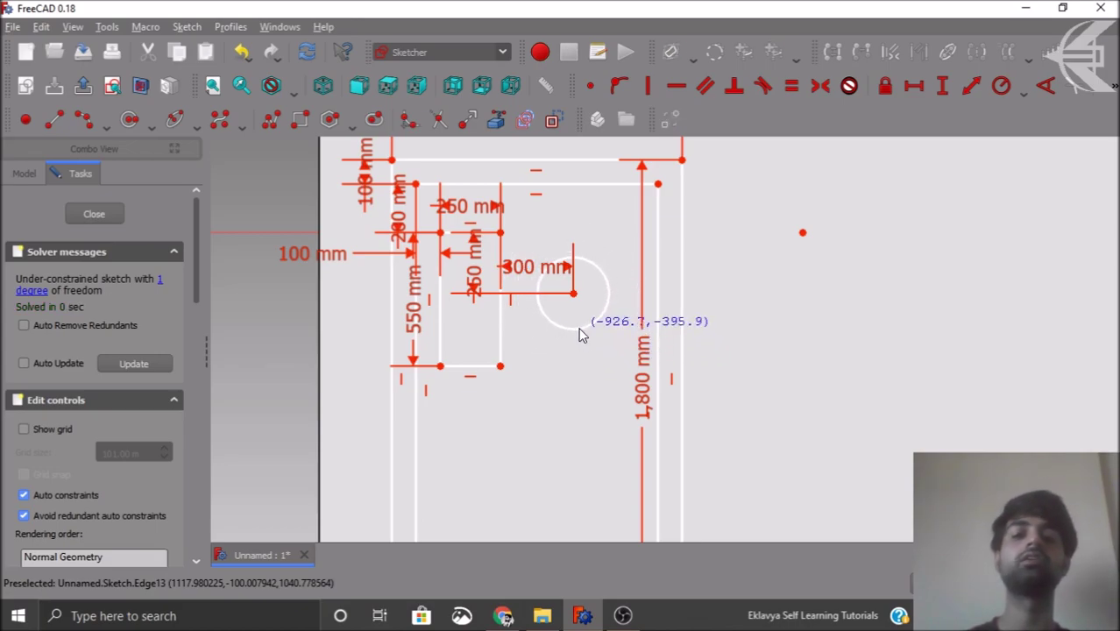
# Step: Resize the circle and constrain its radius to 200 mm
pyautogui.click(582, 337)
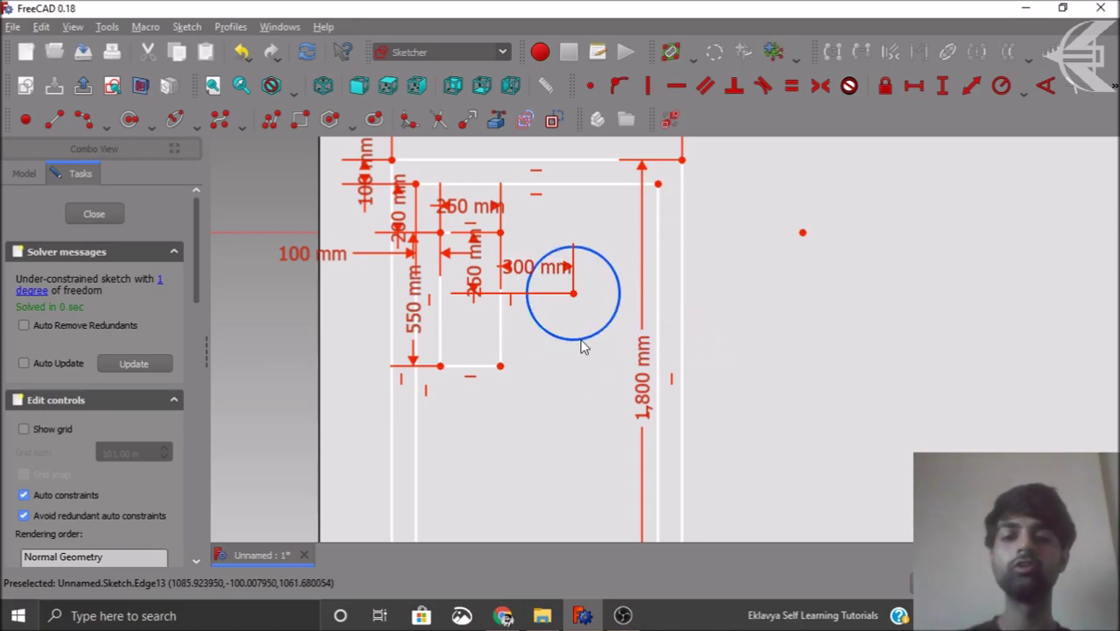
pyautogui.click(1000, 88)
pyautogui.moveTo(563, 280); pyautogui.dragTo(452, 294)
pyautogui.write('200')
pyautogui.click(577, 334)
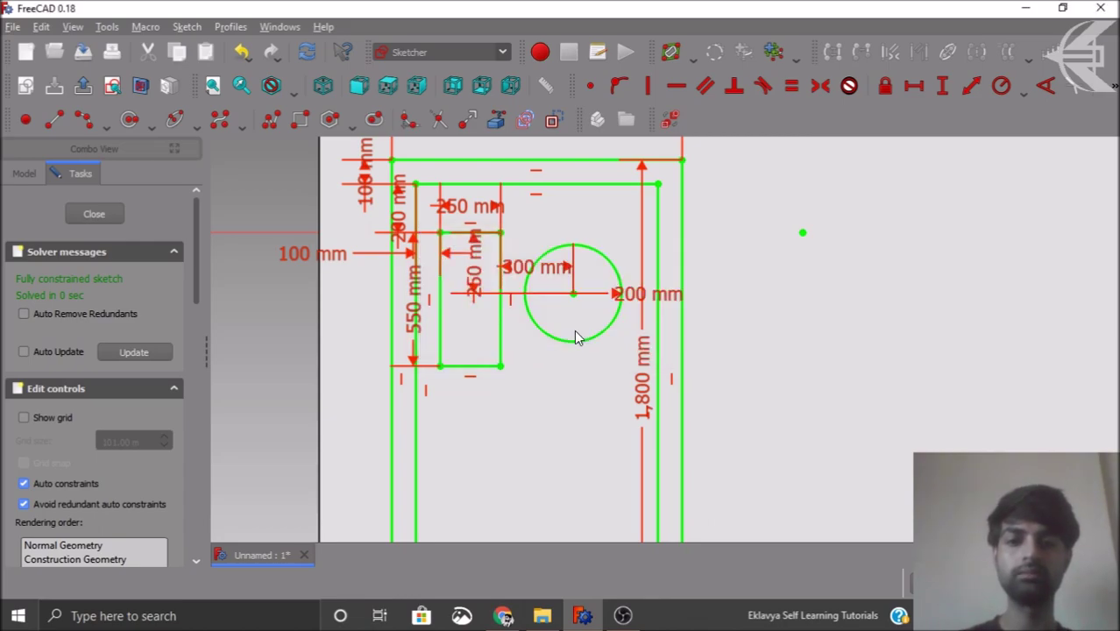
# Step: Move the 1,800 mm height dimension outside the door's right edge and finish editing the sketch
pyautogui.scroll(-2, 554, 309)
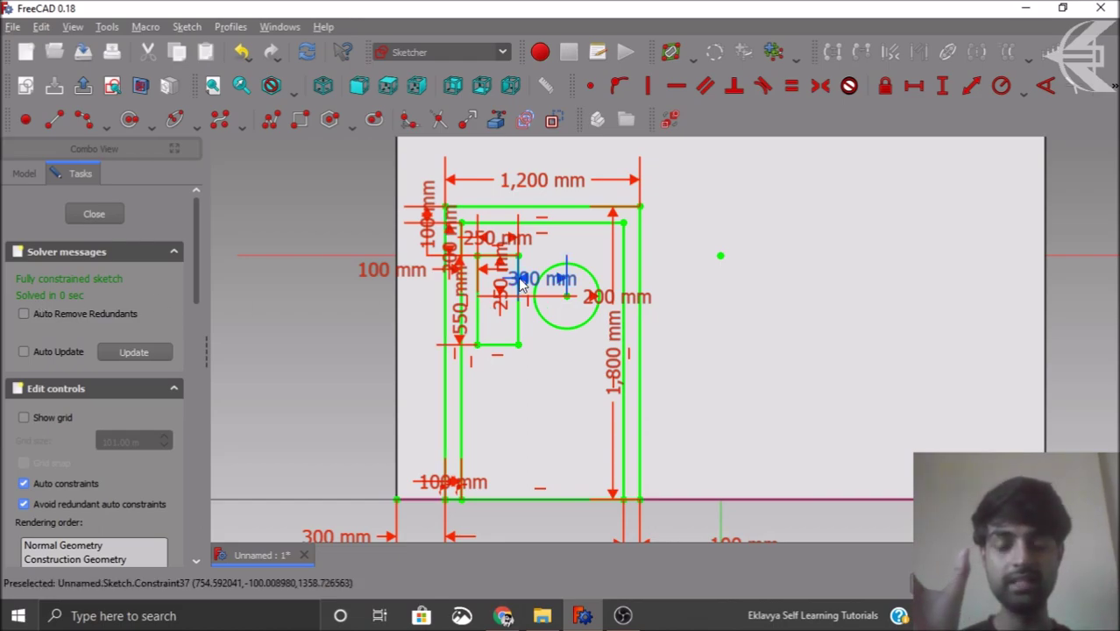
pyautogui.scroll(-2, 649, 270)
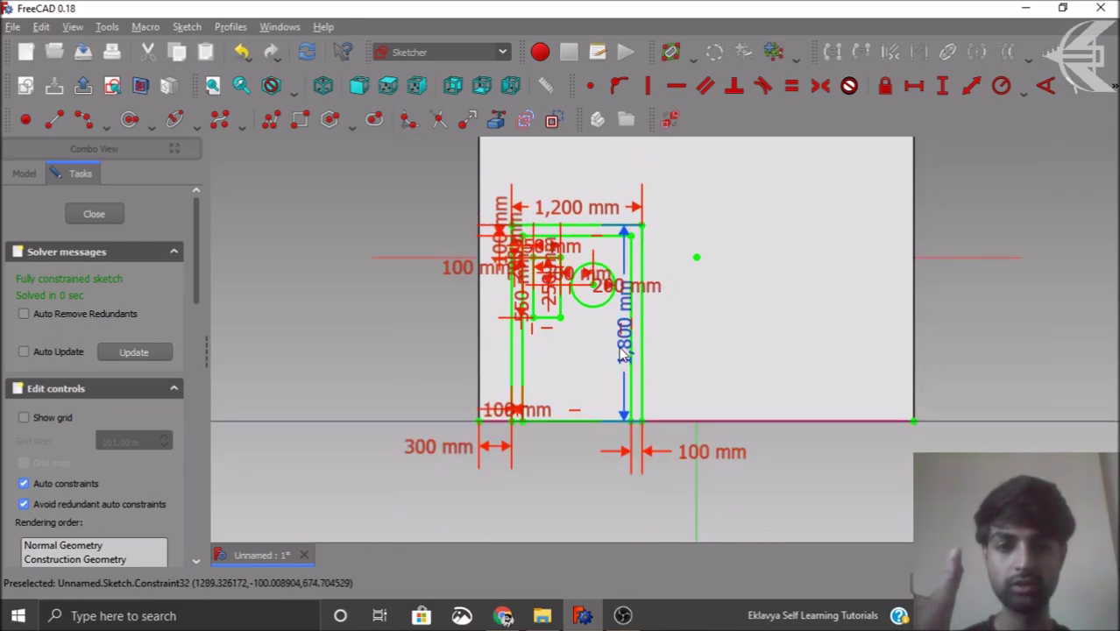
pyautogui.moveTo(620, 351); pyautogui.dragTo(687, 356)
pyautogui.scroll(2, 679, 263)
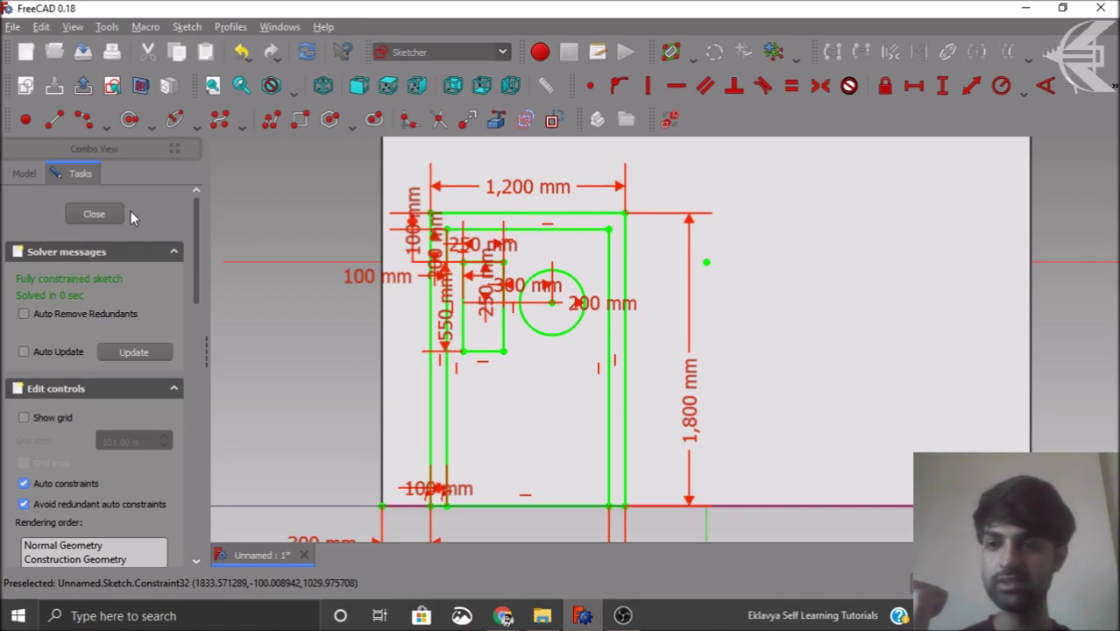
pyautogui.click(93, 214)
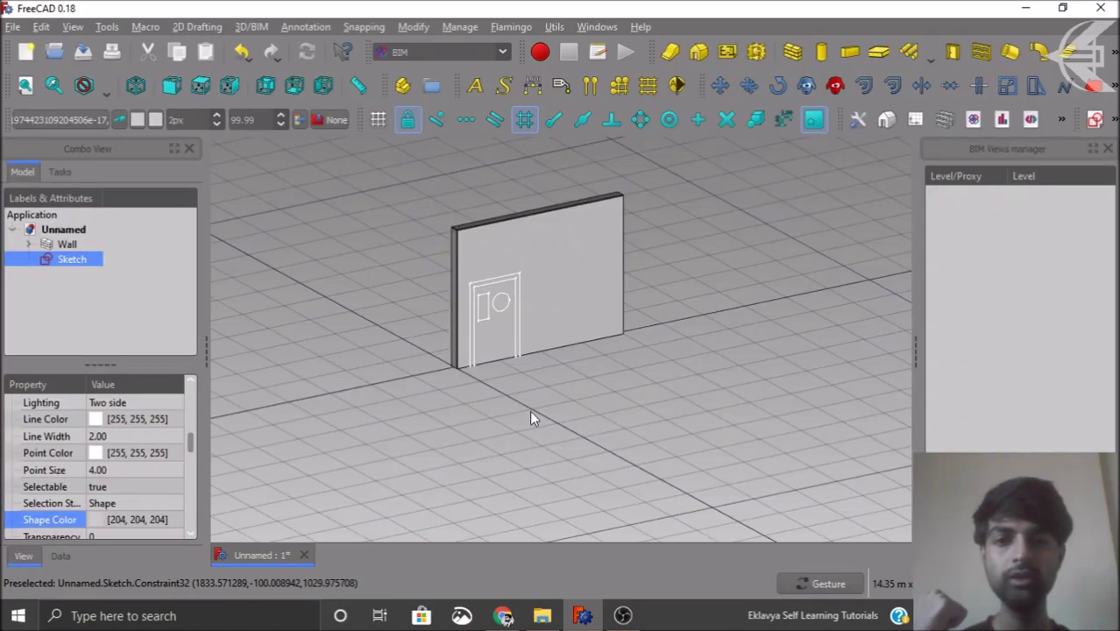
pyautogui.moveTo(552, 417); pyautogui.dragTo(544, 279)
pyautogui.scroll(5, 496, 393)
pyautogui.scroll(-3, 437, 430)
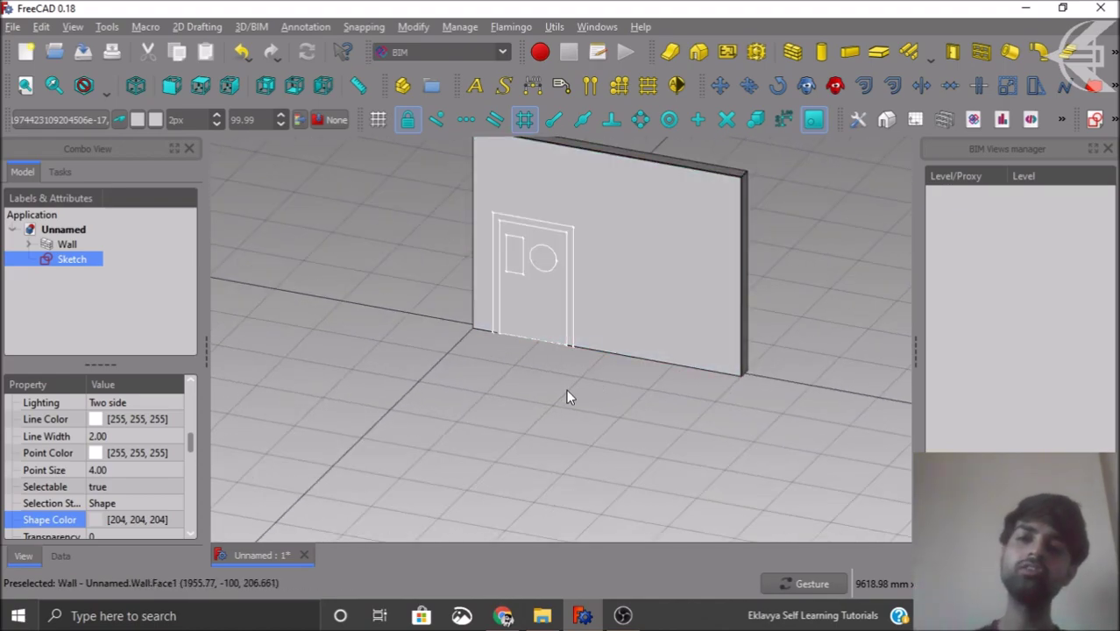
# Step: Create a door object from the finished sketch with the Door tool
pyautogui.click(155, 299)
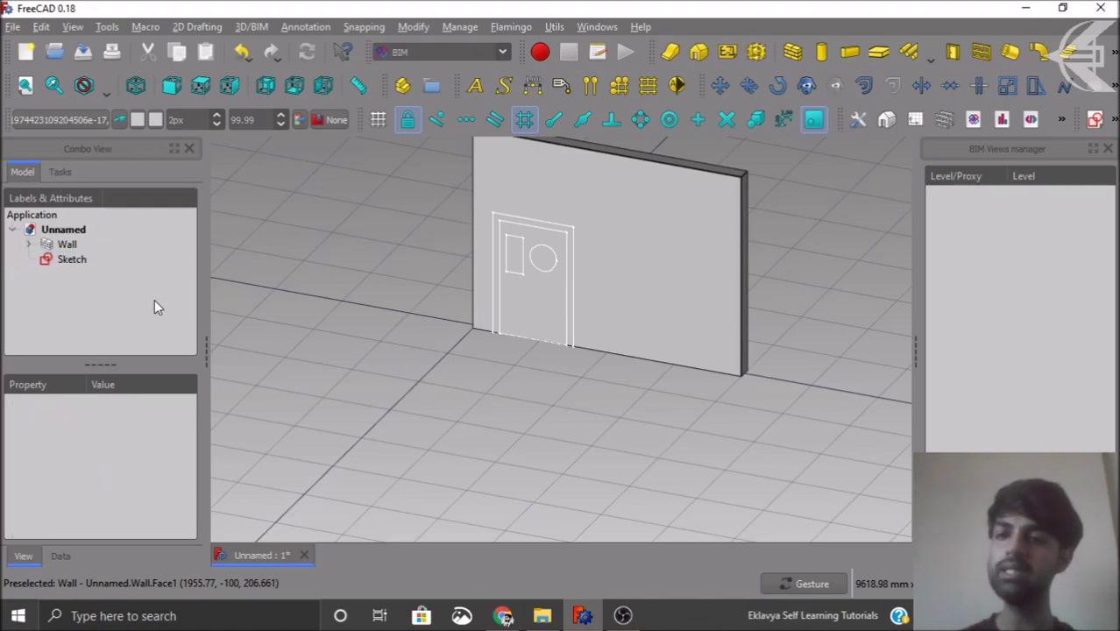
pyautogui.click(76, 262)
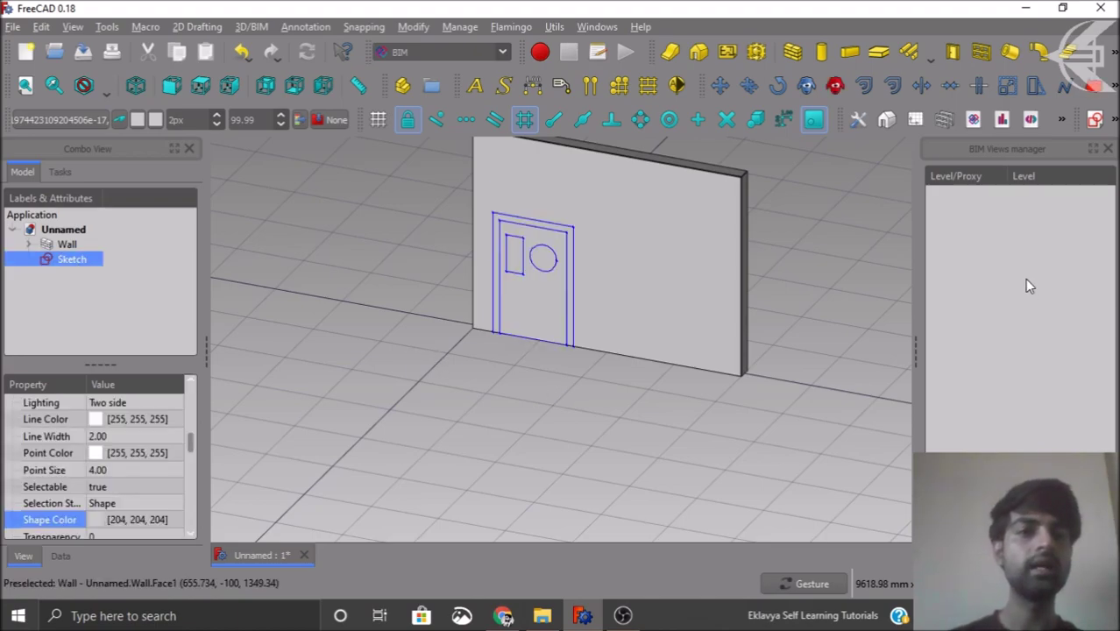
pyautogui.click(961, 53)
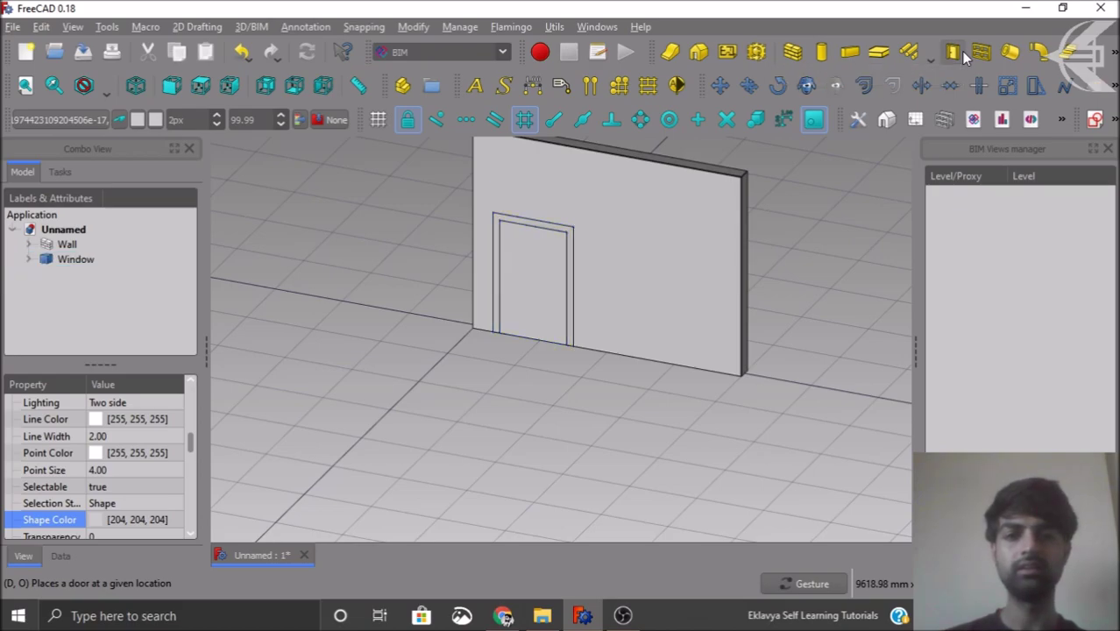
# Step: Rename the Window object created from the door sketch to "Door 1" by changing its label
pyautogui.click(60, 259)
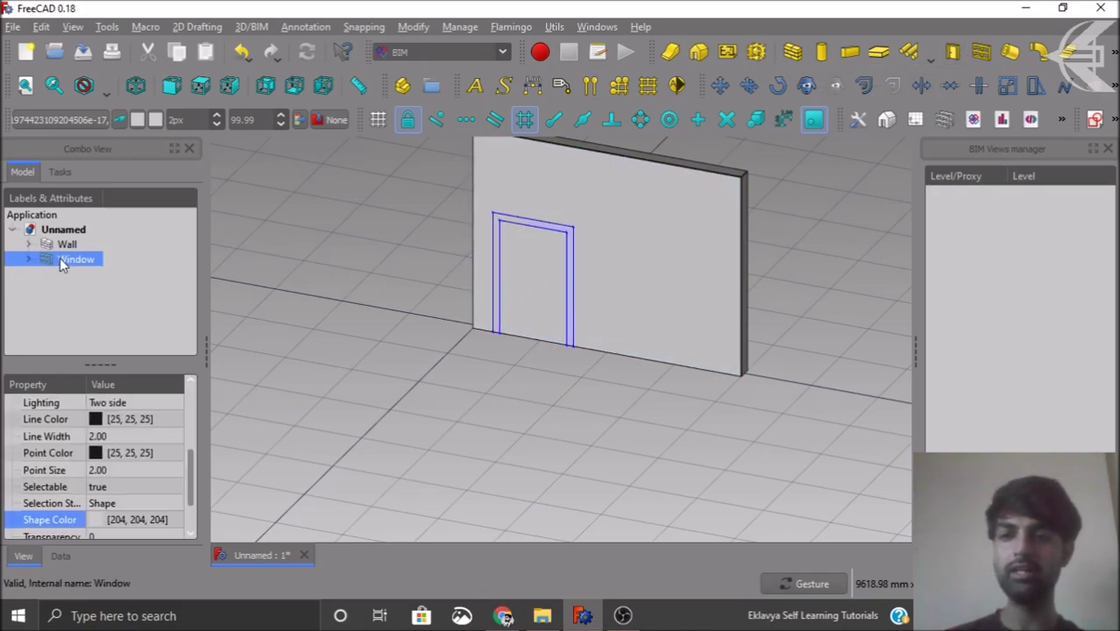
pyautogui.click(61, 558)
pyautogui.click(146, 436)
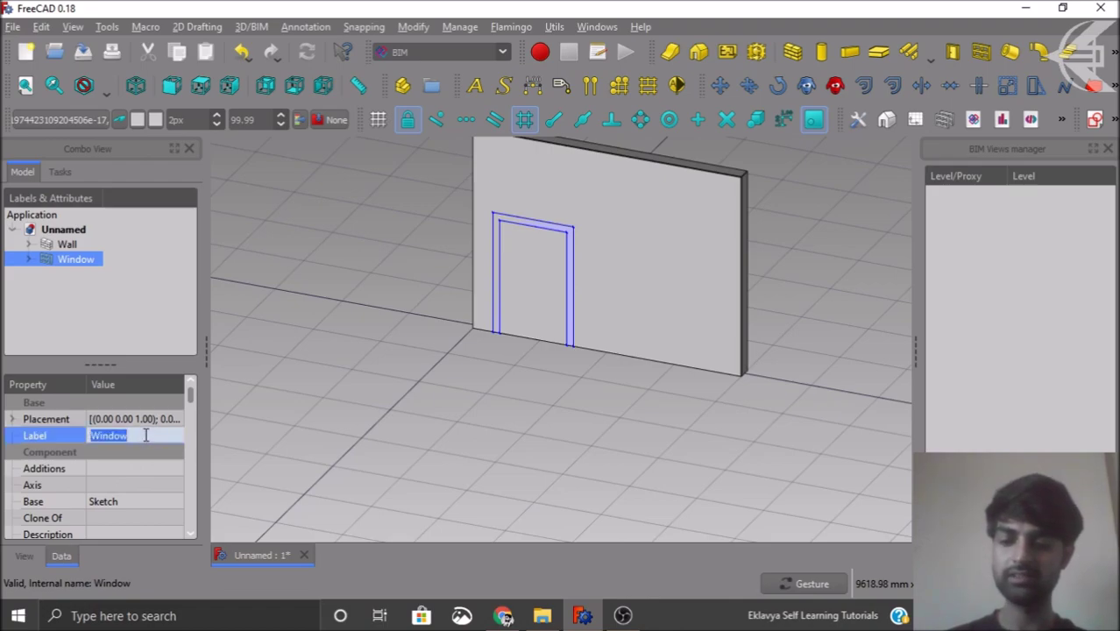
pyautogui.write('Door')
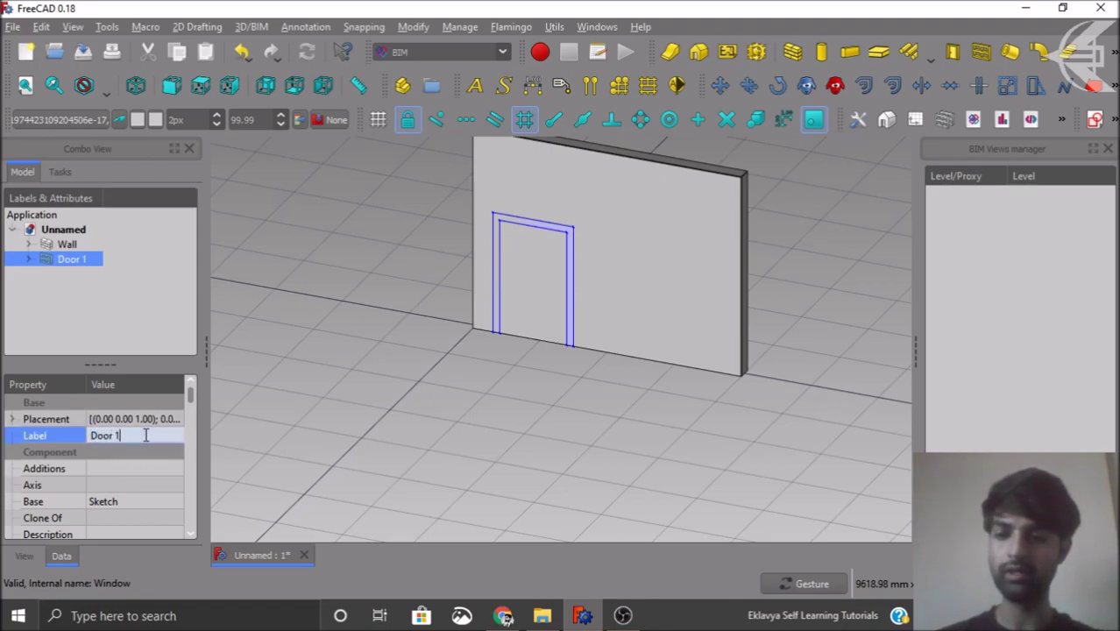
pyautogui.write(' 1')
pyautogui.press('Return')
# Step: Set the Ifc Role of Door 1 to Door
pyautogui.scroll(-2, 78, 496)
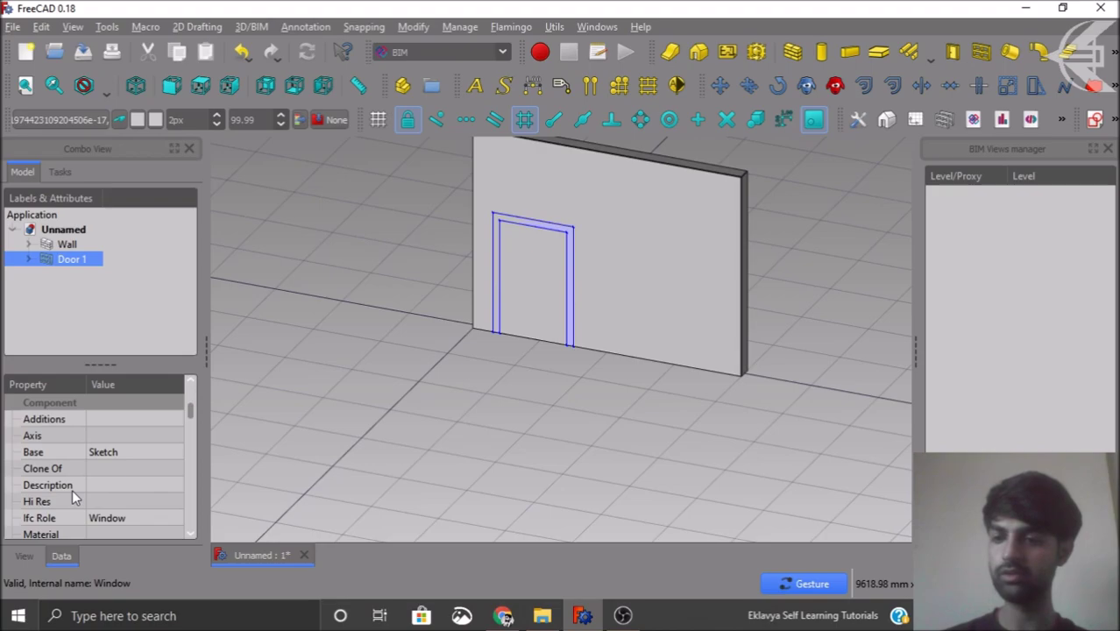
pyautogui.click(115, 474)
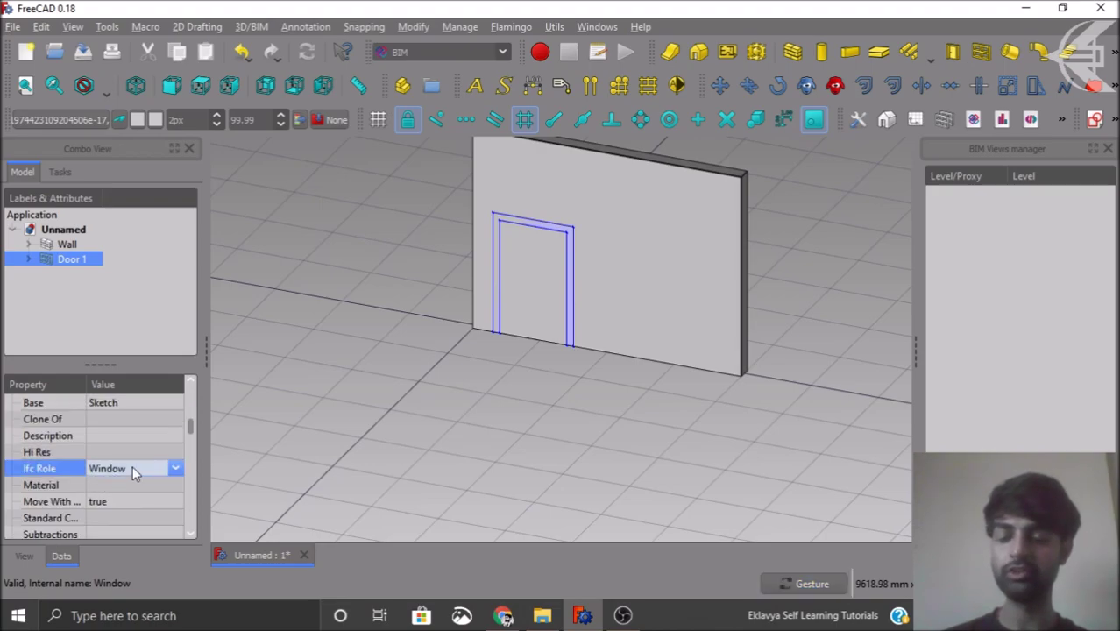
pyautogui.click(132, 469)
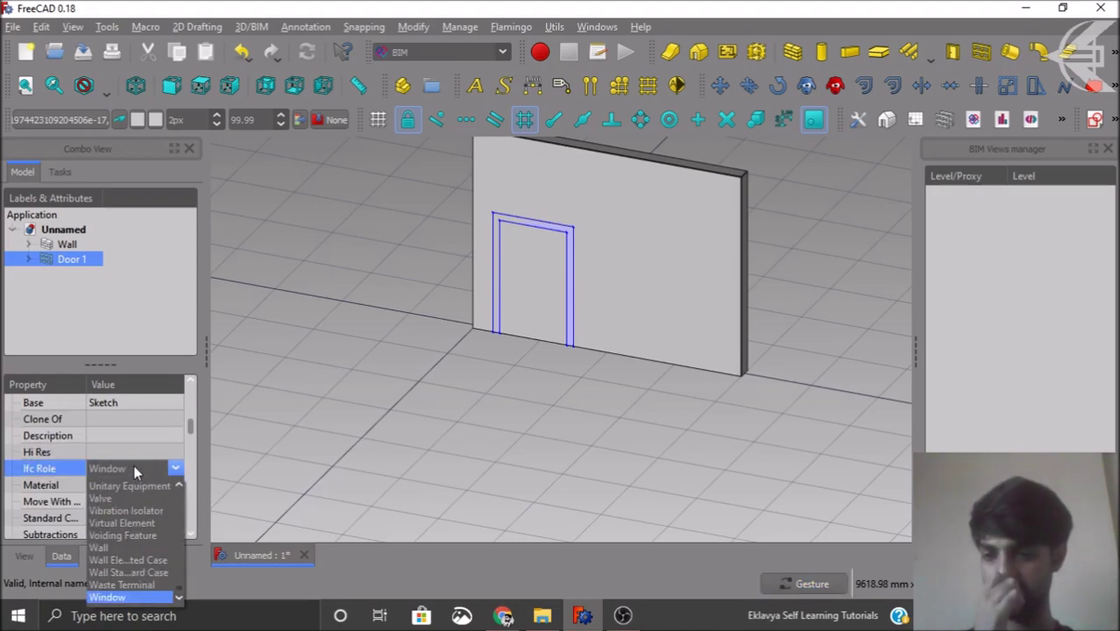
pyautogui.write('do')
pyautogui.press('Return')
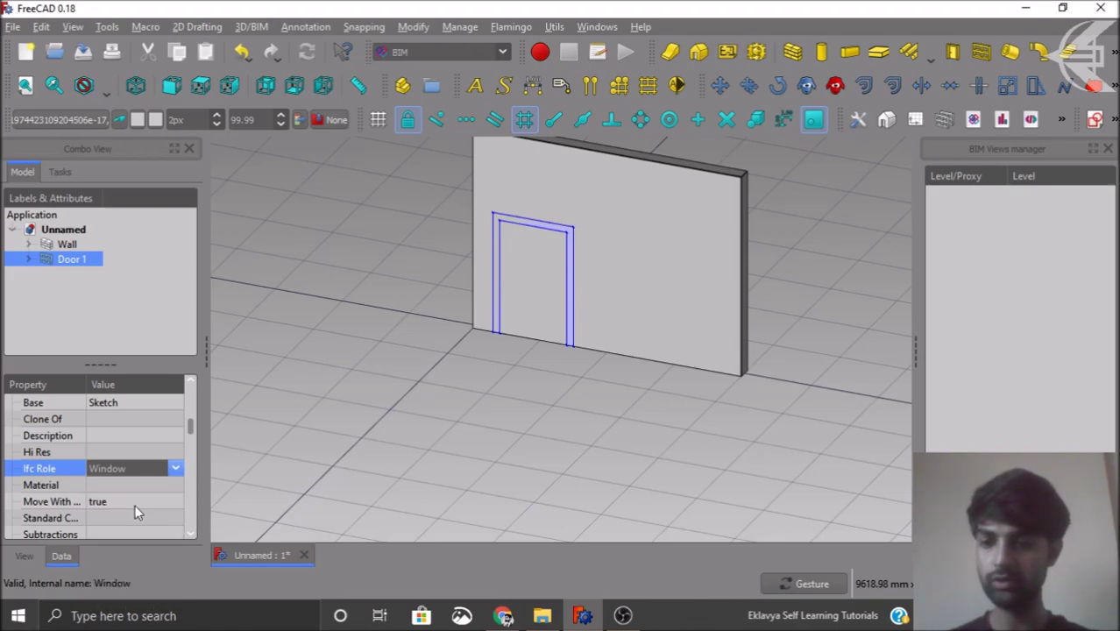
pyautogui.click(414, 374)
# Step: Cut the door opening out of the wall by applying Remove component to Door 1 and the Wall
pyautogui.moveTo(415, 374); pyautogui.dragTo(263, 383)
pyautogui.scroll(5, 523, 234)
pyautogui.scroll(-5, 481, 267)
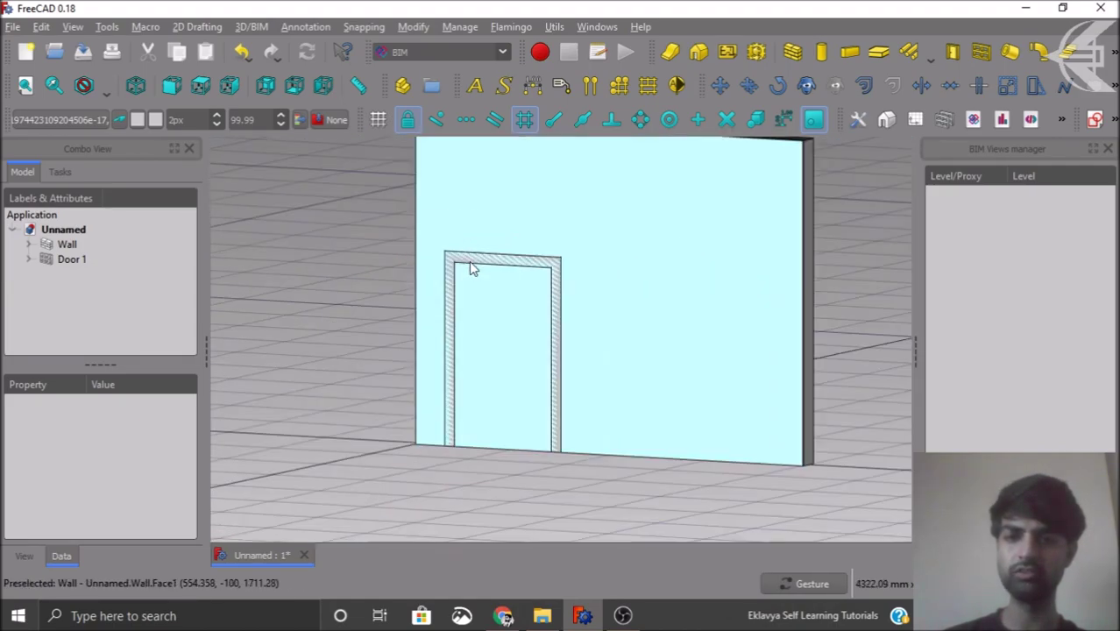
pyautogui.click(70, 262)
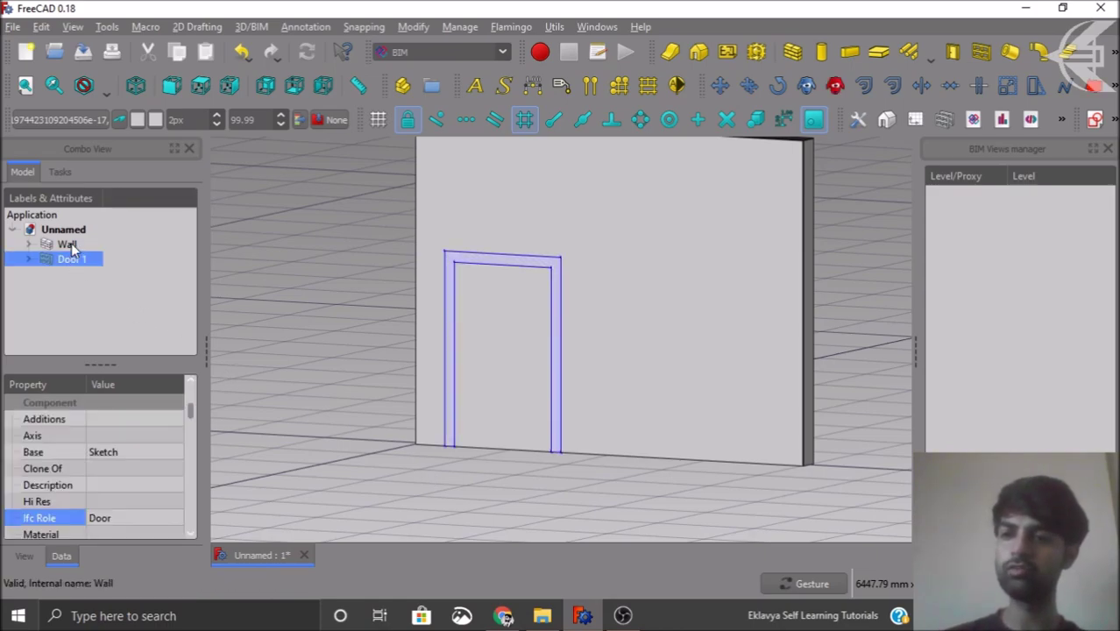
pyautogui.keyDown('ctrl'); pyautogui.click(69, 245); pyautogui.keyUp('ctrl')
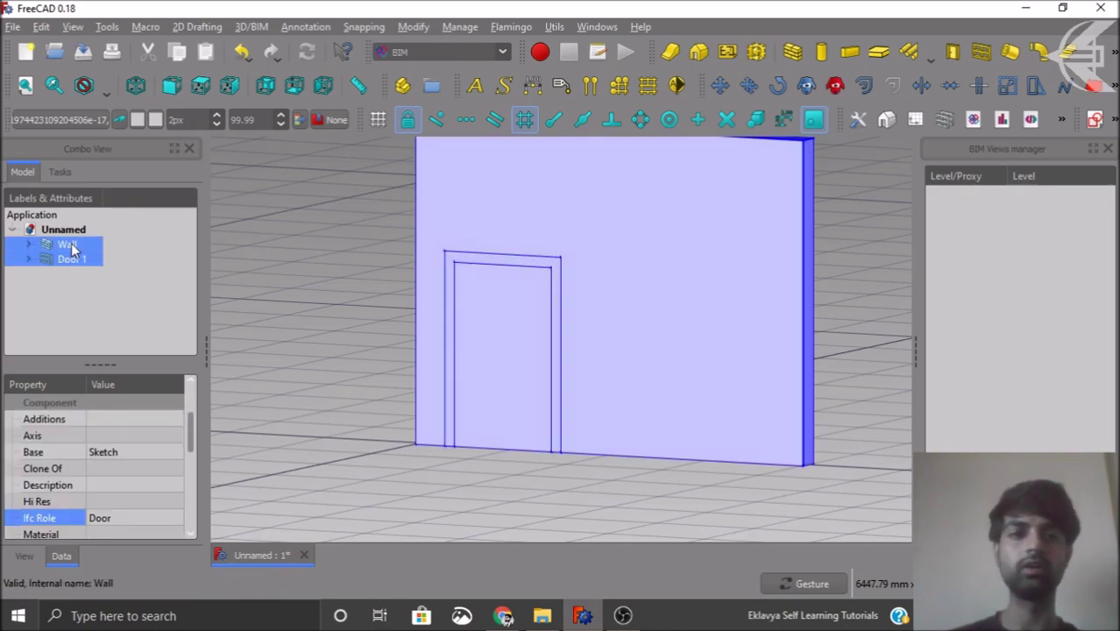
pyautogui.click(1113, 85)
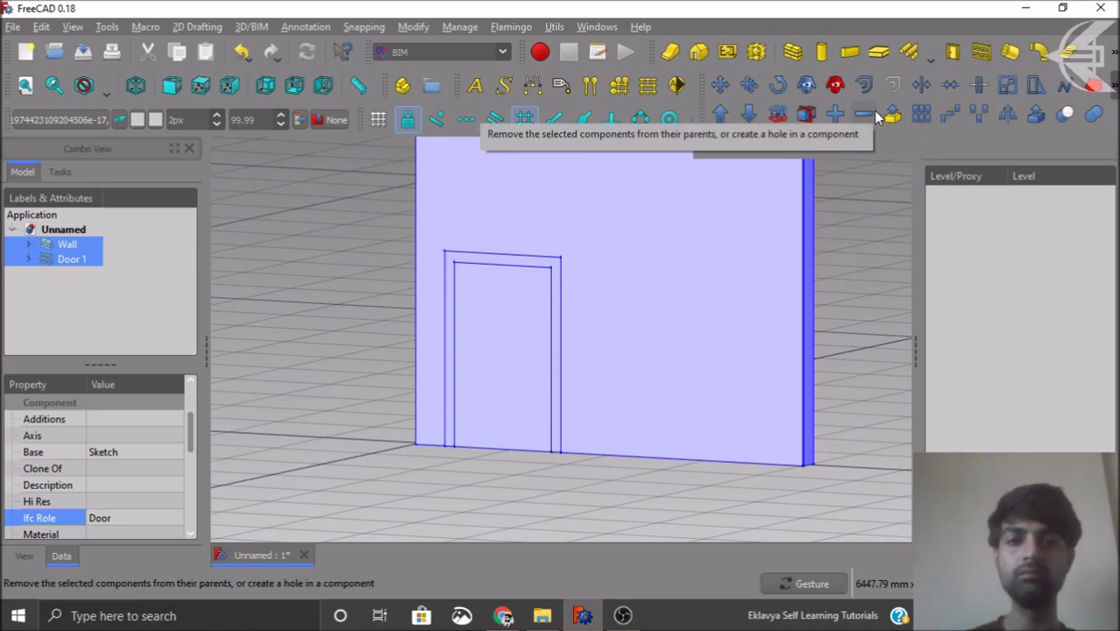
pyautogui.click(321, 27)
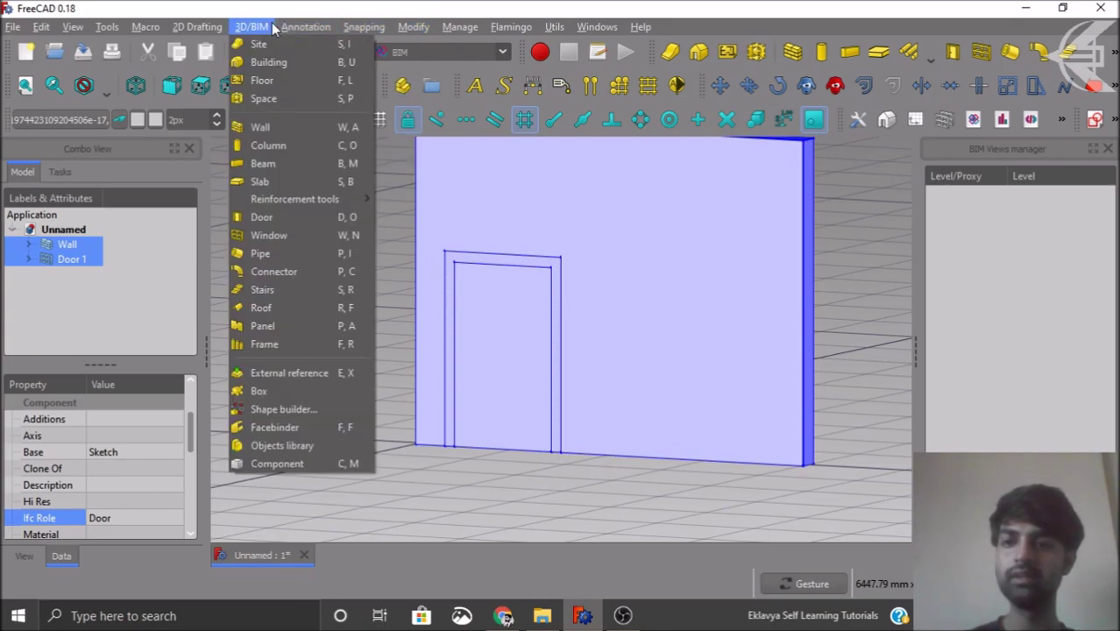
pyautogui.moveTo(202, 27)
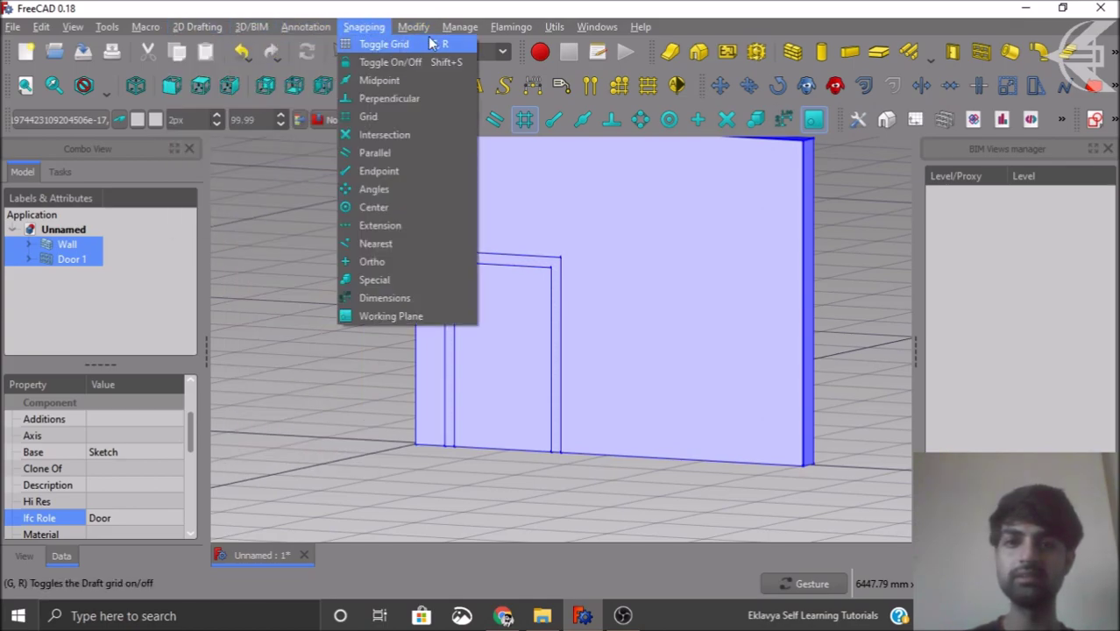
pyautogui.moveTo(556, 27)
pyautogui.moveTo(412, 27)
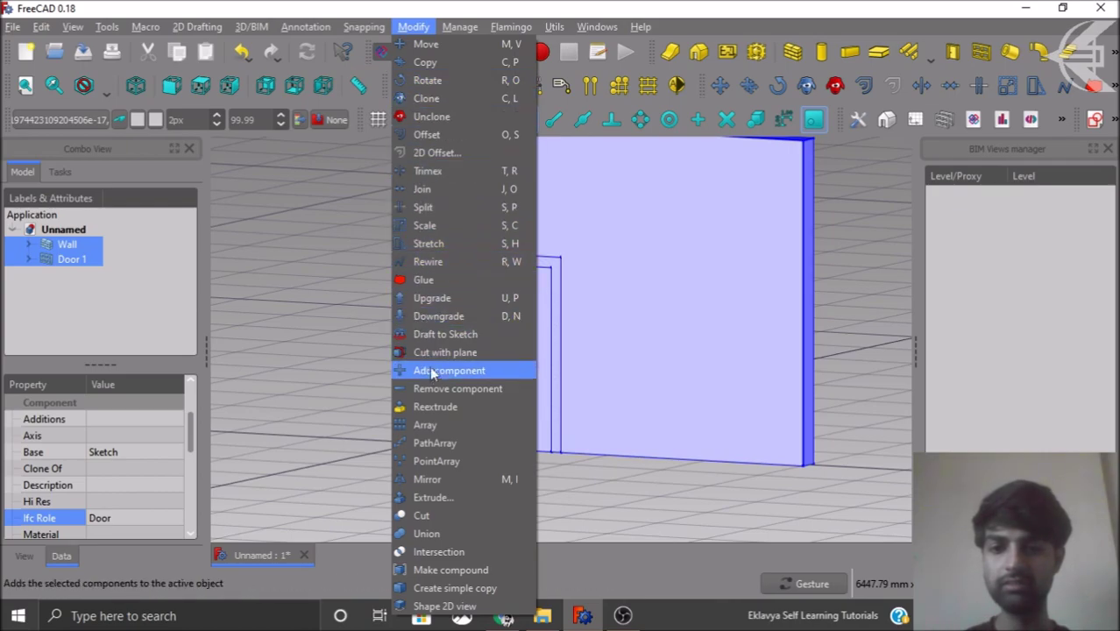
pyautogui.click(438, 389)
pyautogui.click(422, 476)
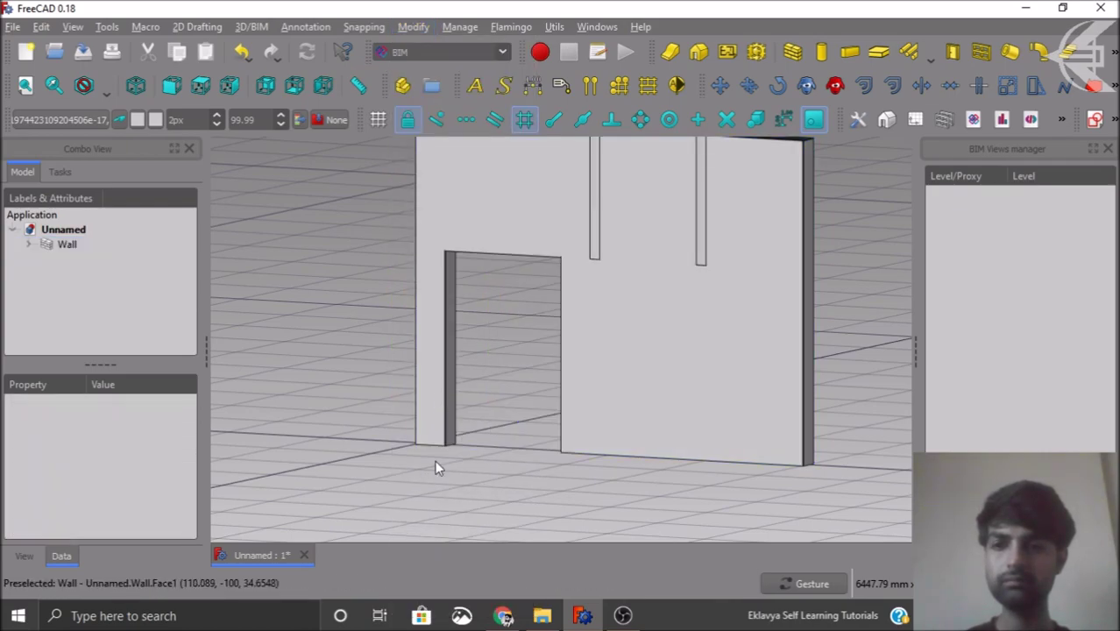
# Step: Open the base sketch of Door 1 for editing and move the lower left frame-width dimension out beside the door outline
pyautogui.scroll(-3, 491, 430)
pyautogui.scroll(3, 488, 447)
pyautogui.scroll(1, 495, 454)
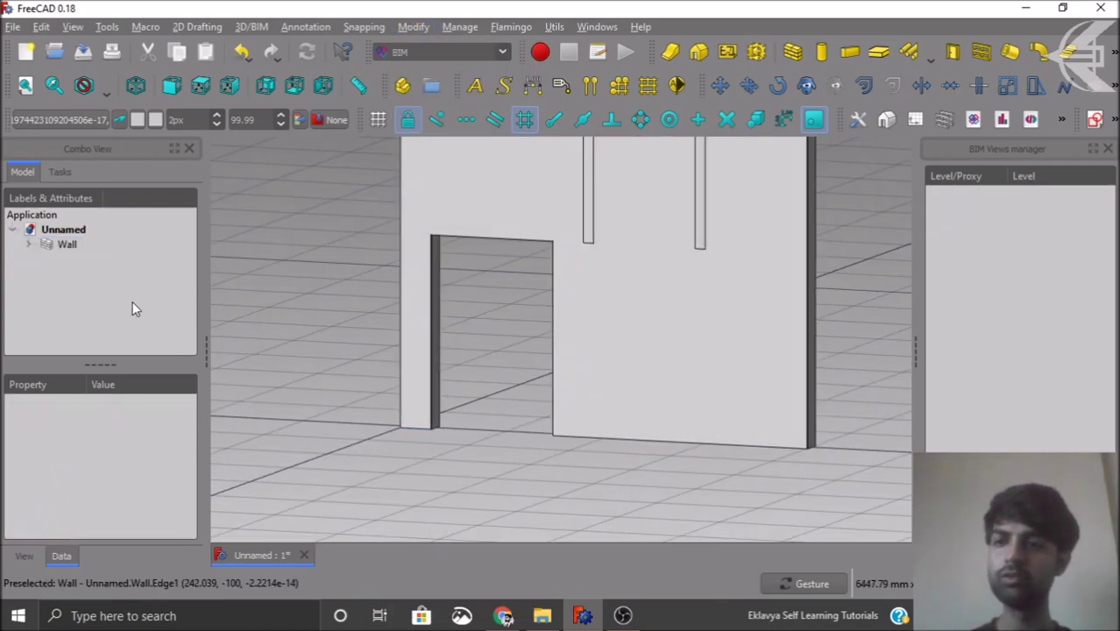
pyautogui.click(28, 245)
pyautogui.click(45, 275)
pyautogui.click(97, 289)
pyautogui.doubleClick(97, 289)
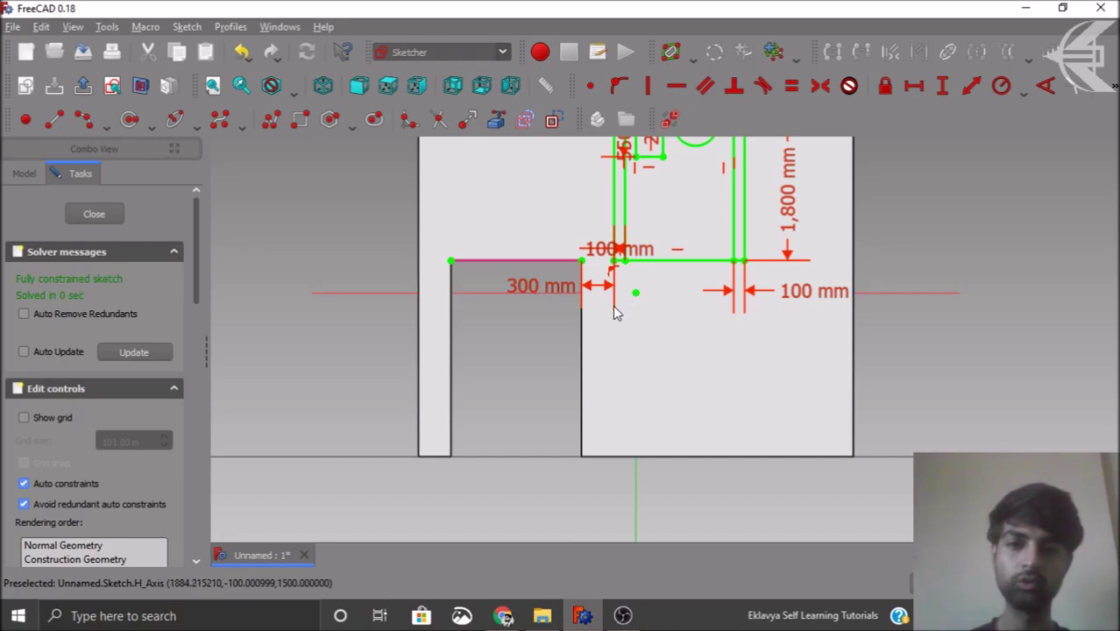
pyautogui.scroll(2, 614, 274)
pyautogui.scroll(-2, 583, 301)
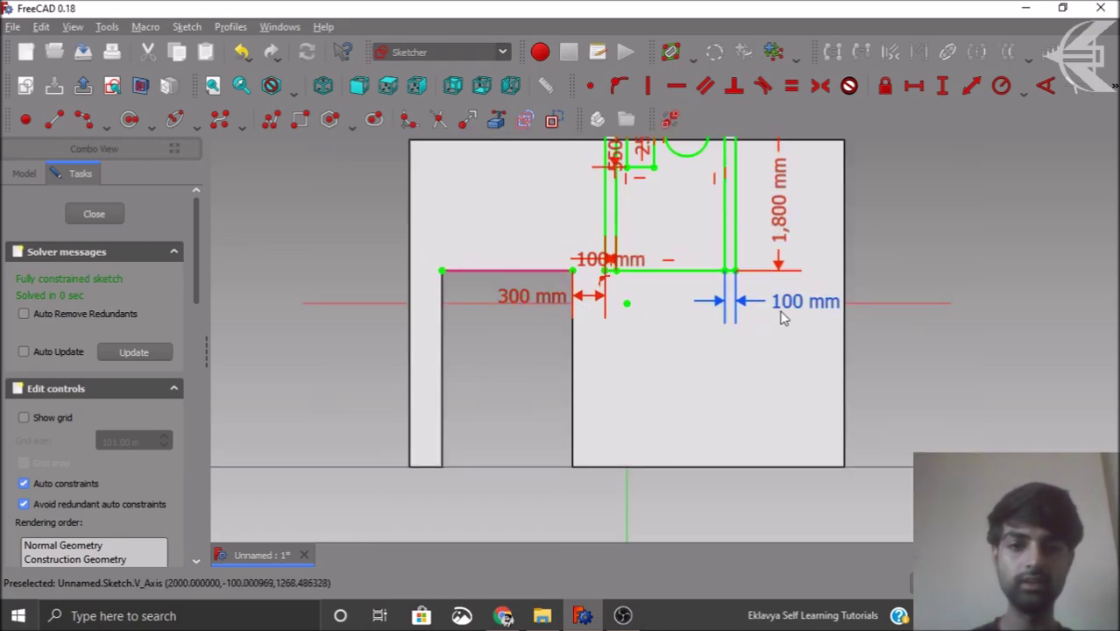
pyautogui.scroll(-1, 593, 323)
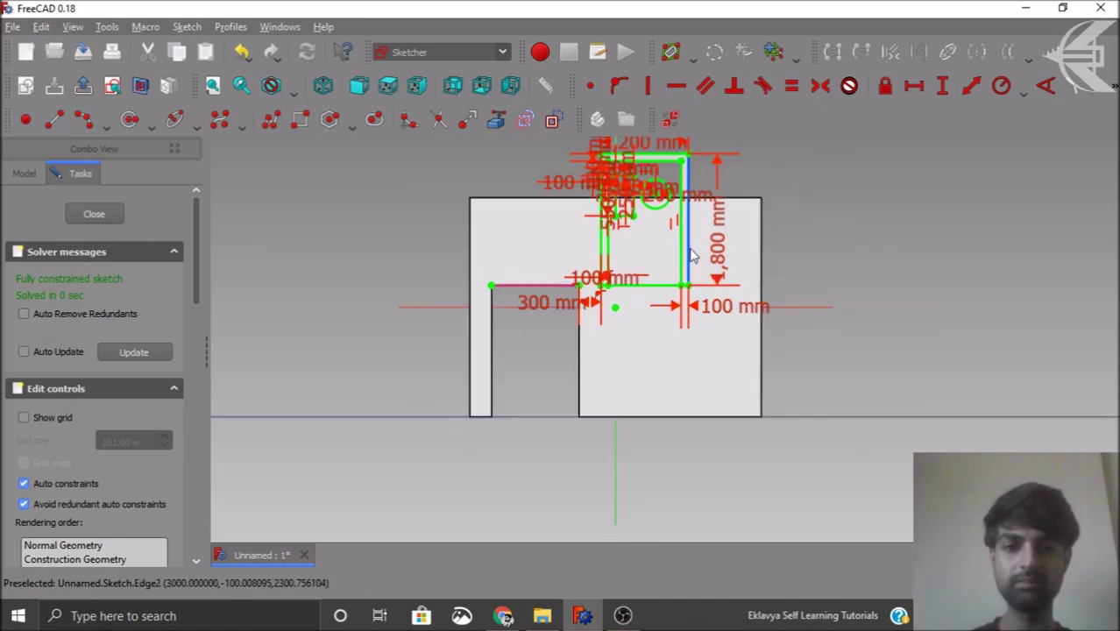
pyautogui.scroll(1, 596, 324)
pyautogui.moveTo(564, 297); pyautogui.dragTo(444, 289)
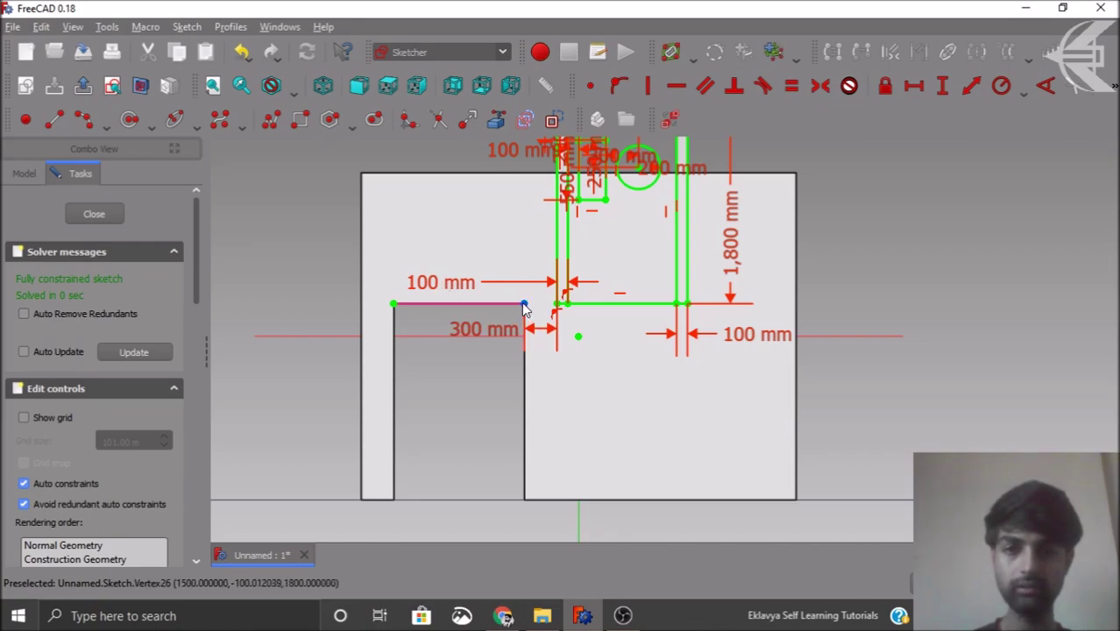
# Step: Delete the external reference edge along the top of the opening and move the freed door sketch down over the wall
pyautogui.click(445, 304)
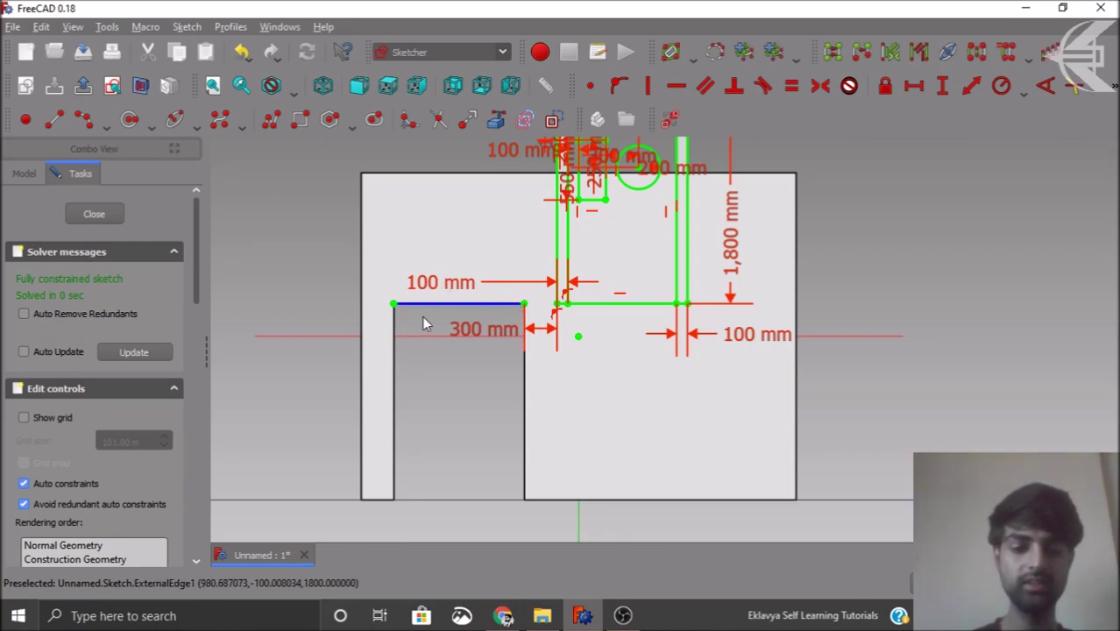
pyautogui.press('Delete')
pyautogui.moveTo(610, 311); pyautogui.dragTo(545, 415)
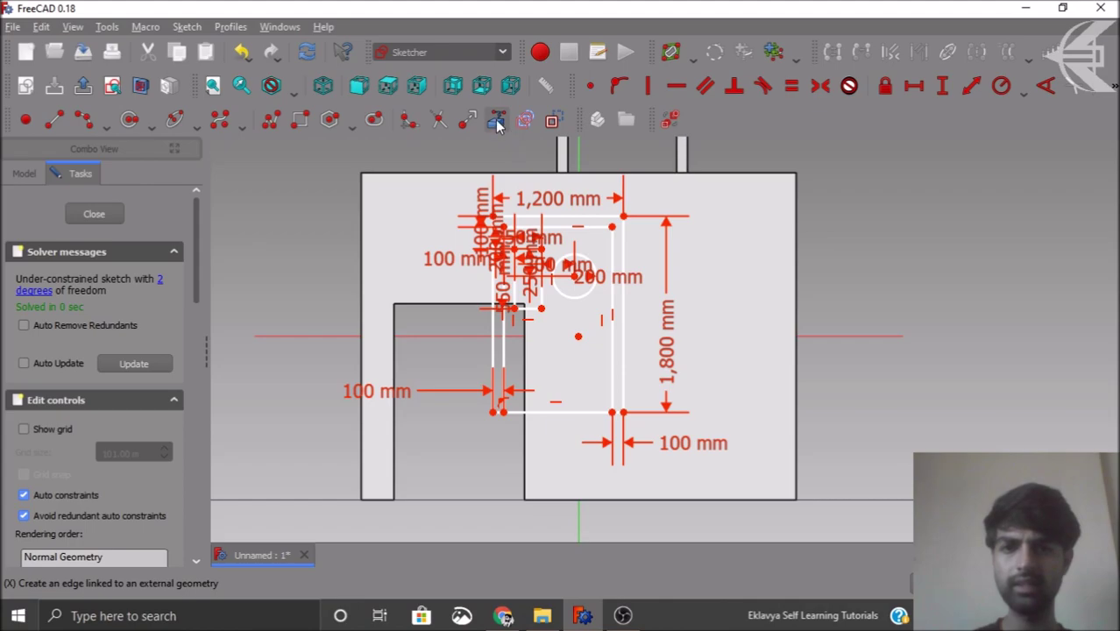
# Step: Link the wall's short bottom edge as external geometry and constrain the vertical distance from its right endpoint to the door's lower left corner to 0 mm
pyautogui.scroll(2, 375, 515)
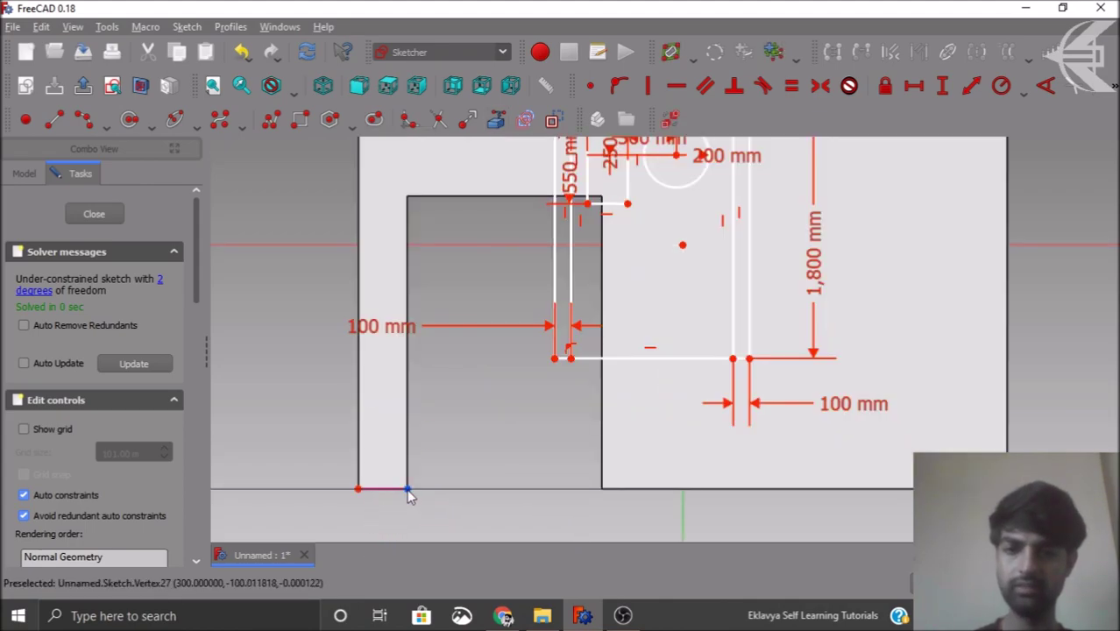
pyautogui.click(407, 488)
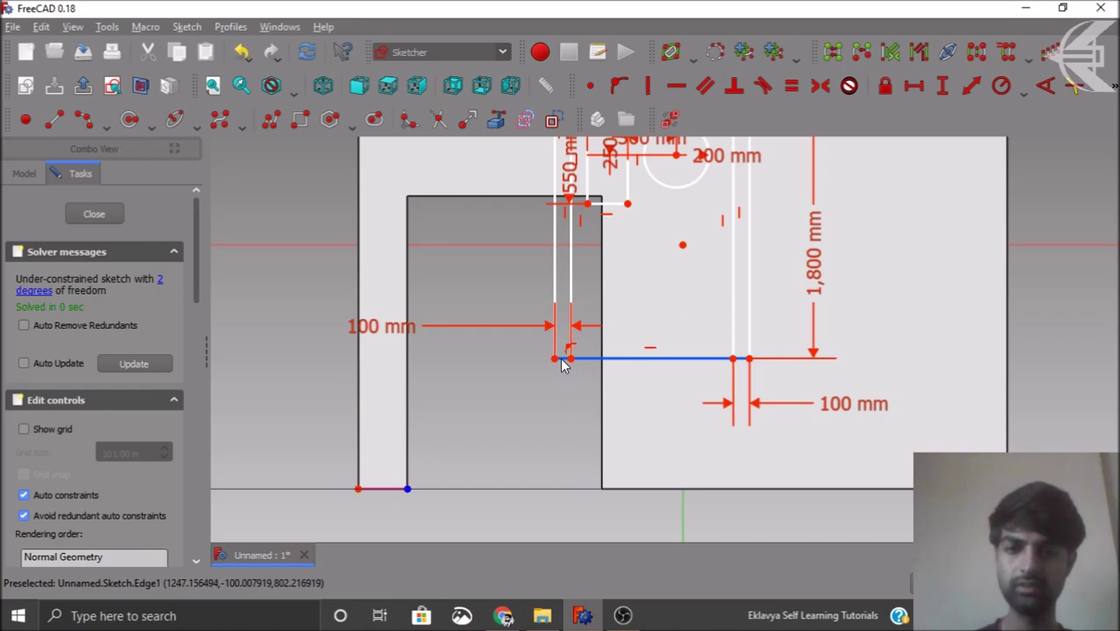
pyautogui.click(555, 360)
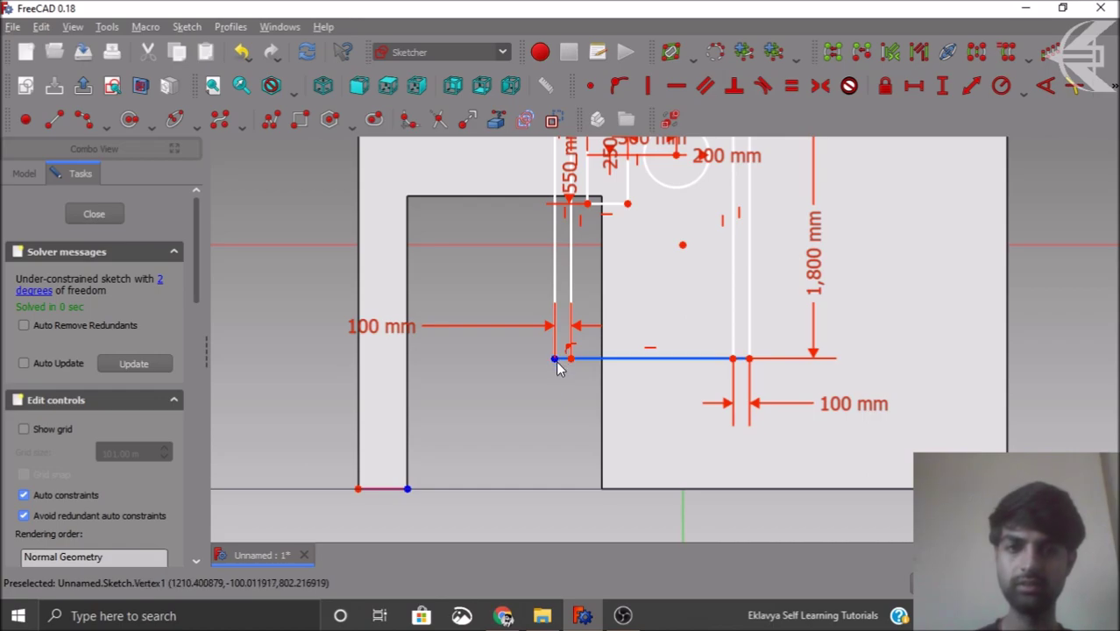
pyautogui.click(942, 85)
pyautogui.write('0')
pyautogui.click(601, 336)
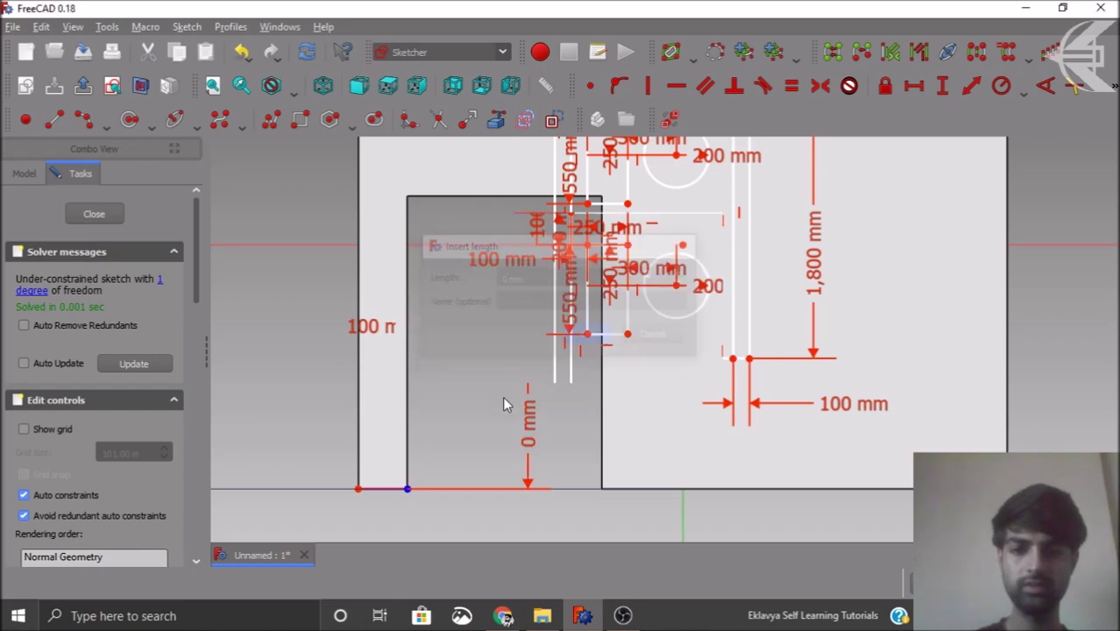
# Step: Constrain the horizontal distance between the same wall endpoint and the door's lower left corner to 0 mm, and finish editing the sketch
pyautogui.click(408, 488)
pyautogui.click(554, 488)
pyautogui.click(913, 85)
pyautogui.write('0')
pyautogui.click(586, 336)
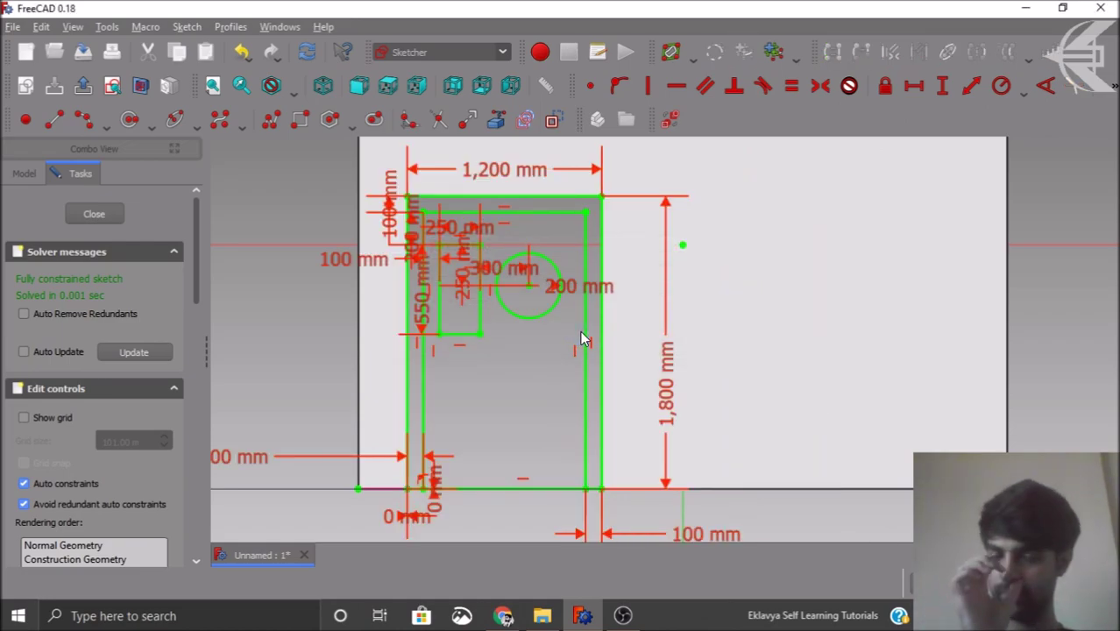
pyautogui.click(95, 213)
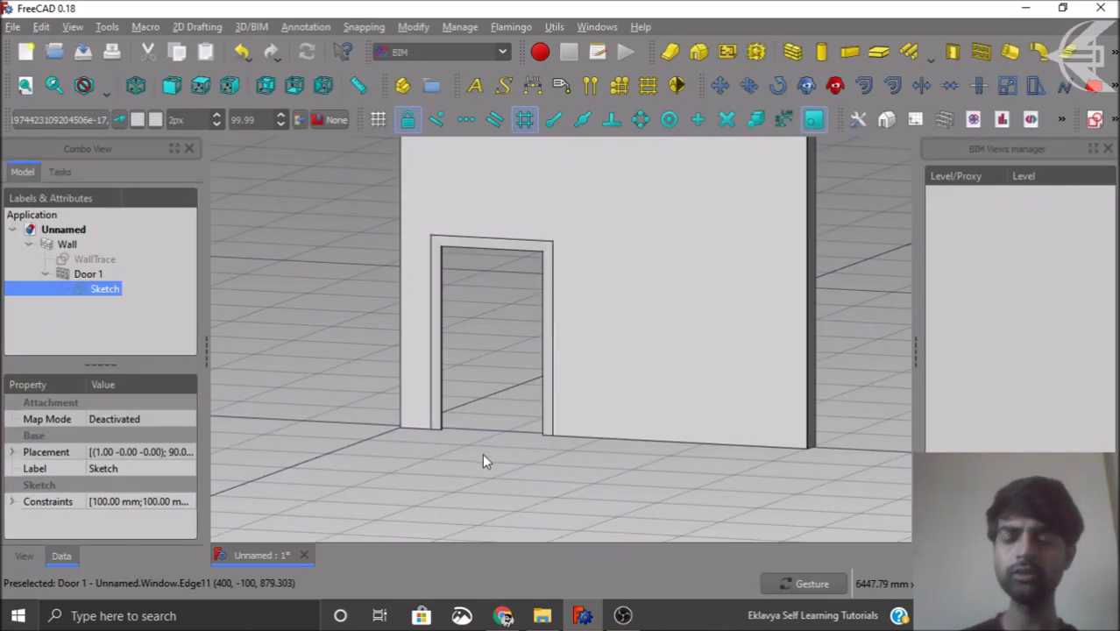
# Step: Inspect the door frame in an isometric view of the wall and open Door 1 for editing its window elements
pyautogui.moveTo(482, 455); pyautogui.dragTo(433, 458)
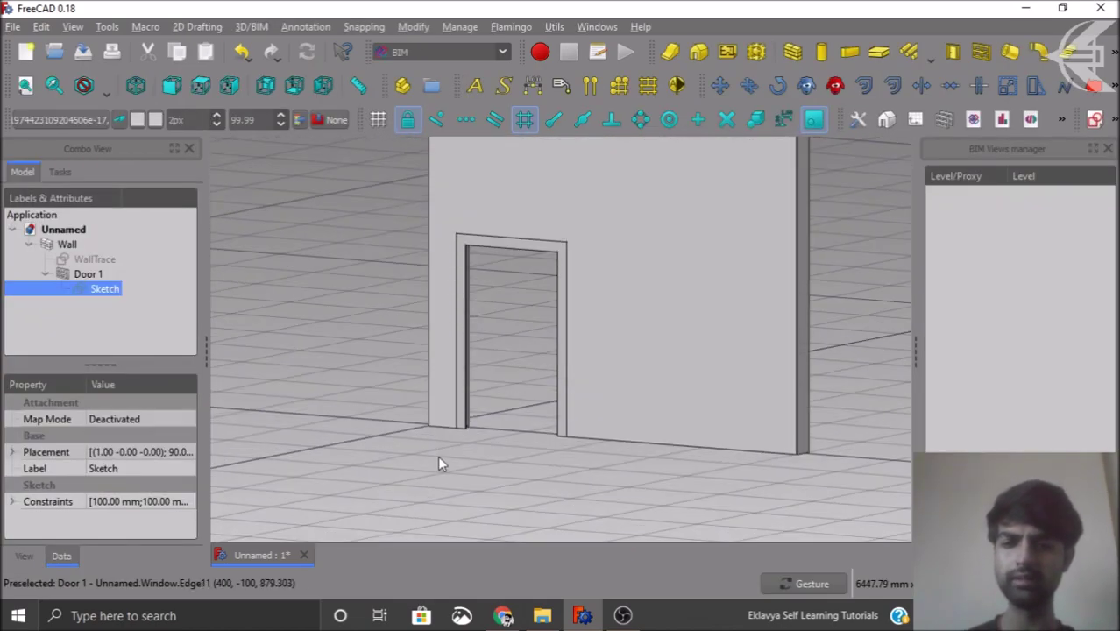
pyautogui.scroll(5, 464, 438)
pyautogui.scroll(-3, 489, 409)
pyautogui.moveTo(493, 408); pyautogui.dragTo(473, 421)
pyautogui.press('0')
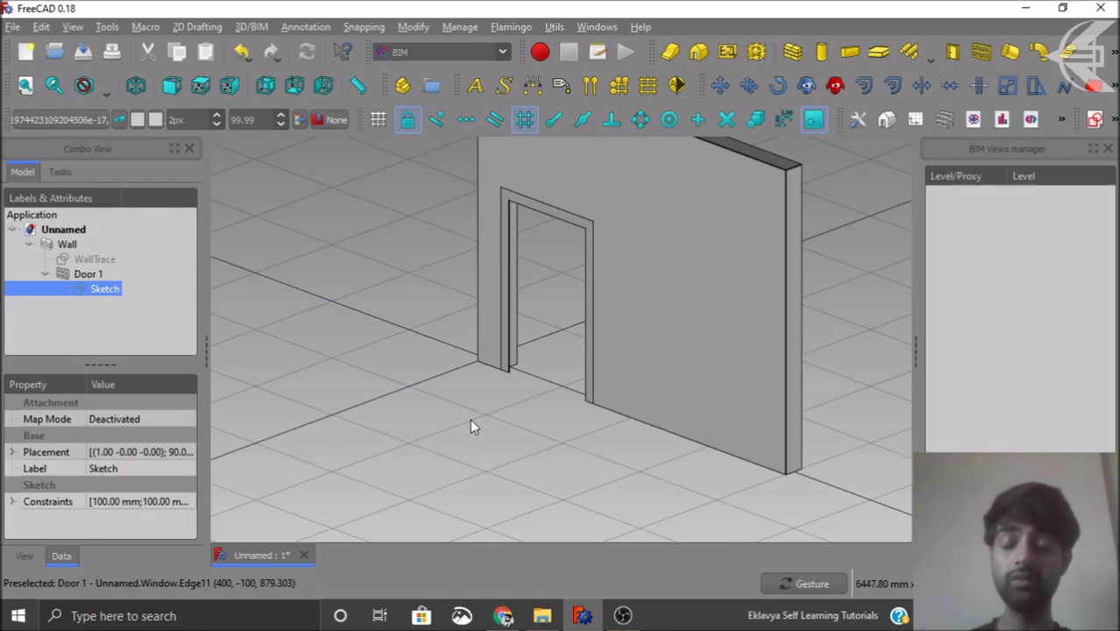
pyautogui.click(45, 274)
pyautogui.click(82, 277)
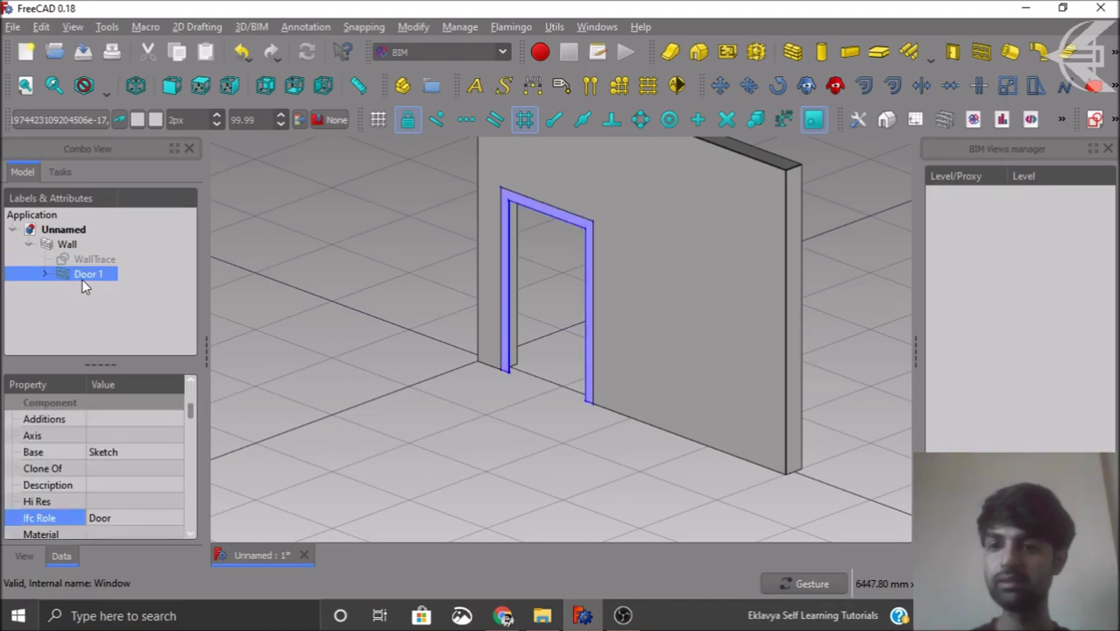
pyautogui.click(82, 298)
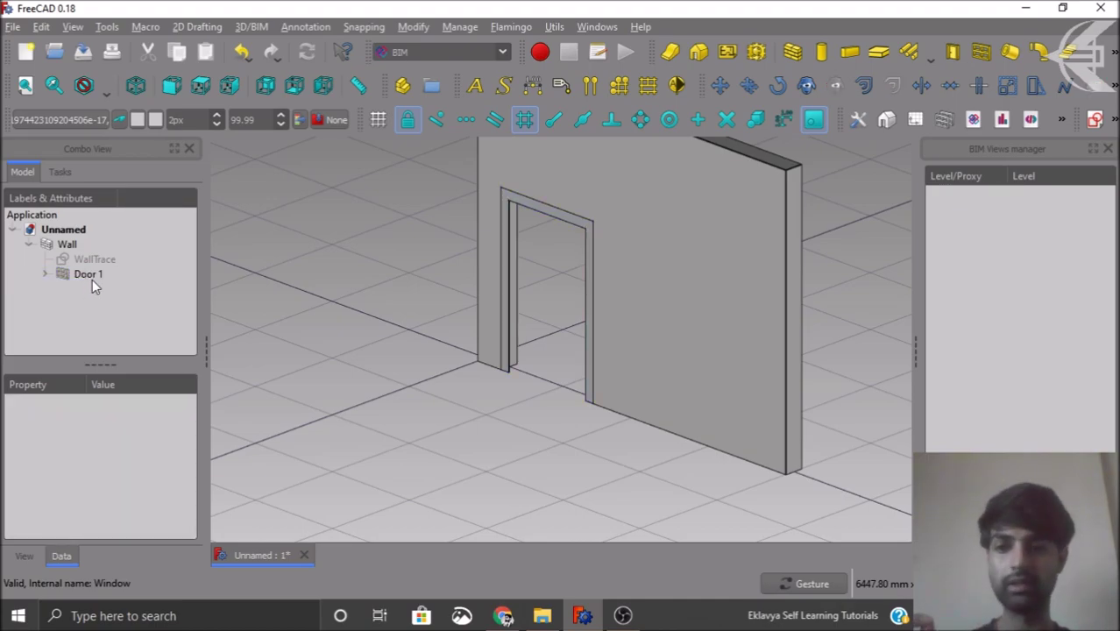
pyautogui.doubleClick(90, 276)
# Step: Enlarge the window elements lists and highlight Wire0, Wire1 and Wire3 to examine which outlines of the door sketch they represent
pyautogui.moveTo(203, 346); pyautogui.dragTo(294, 359)
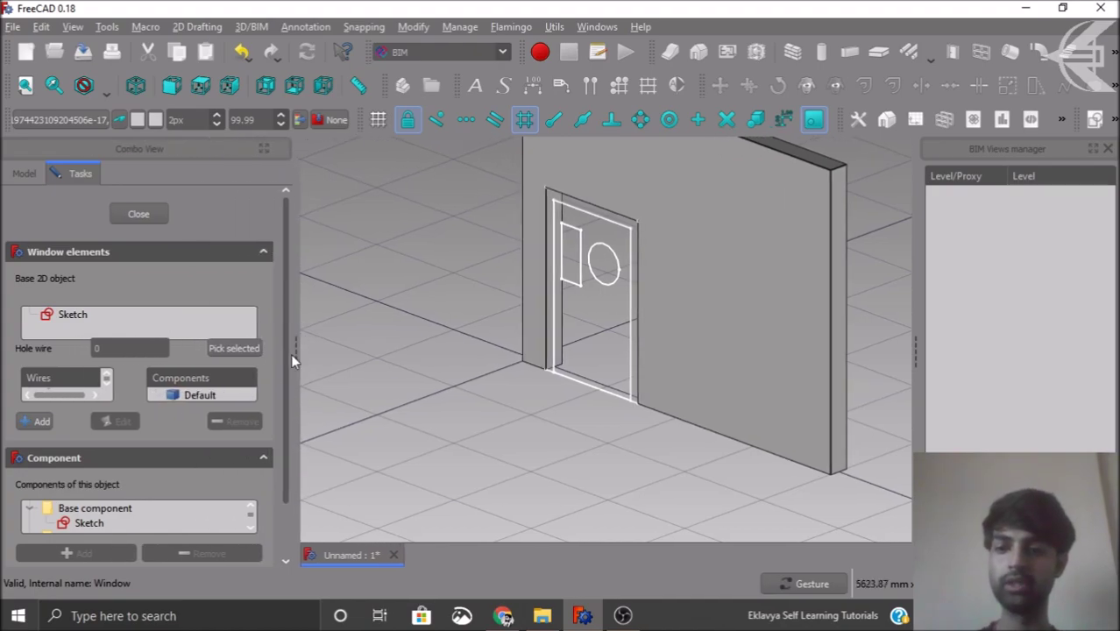
pyautogui.click(257, 462)
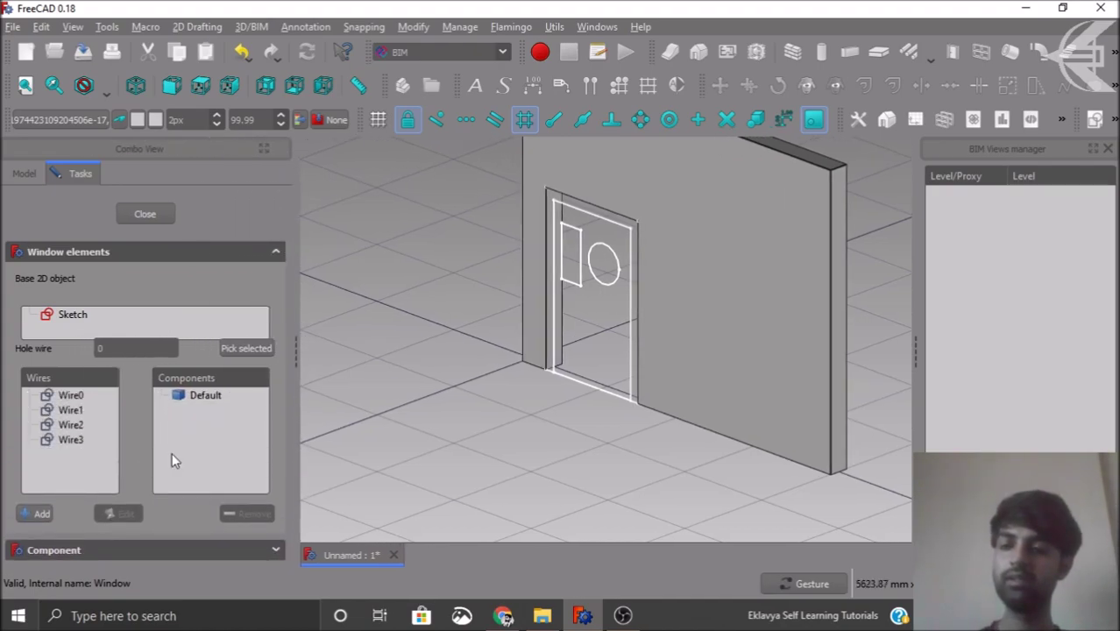
pyautogui.click(77, 399)
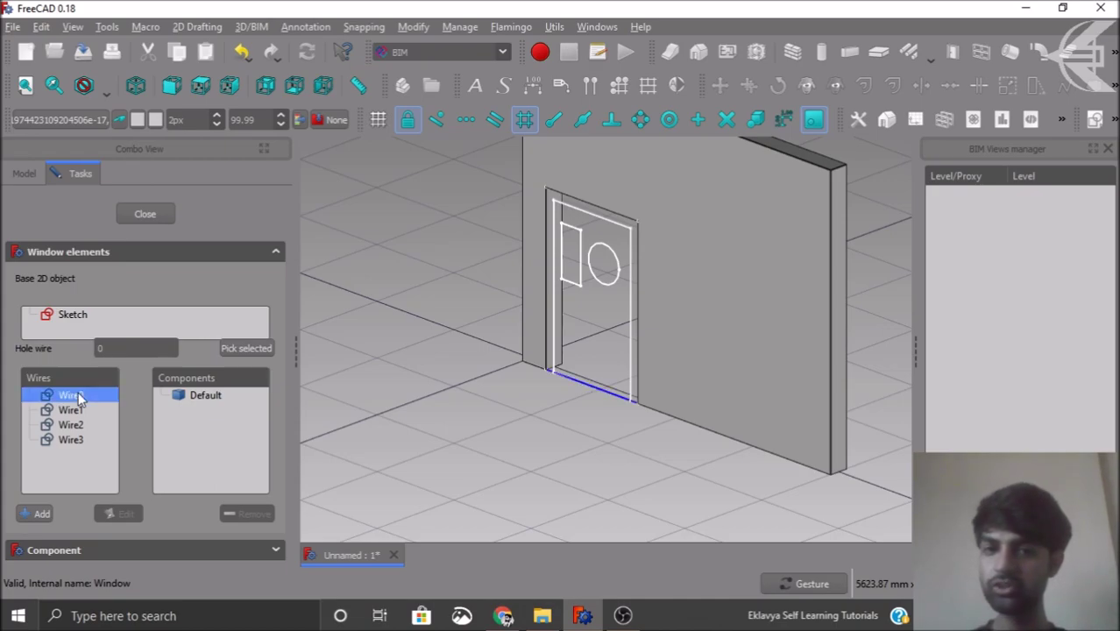
pyautogui.keyDown('ctrl'); pyautogui.click(71, 411); pyautogui.keyUp('ctrl')
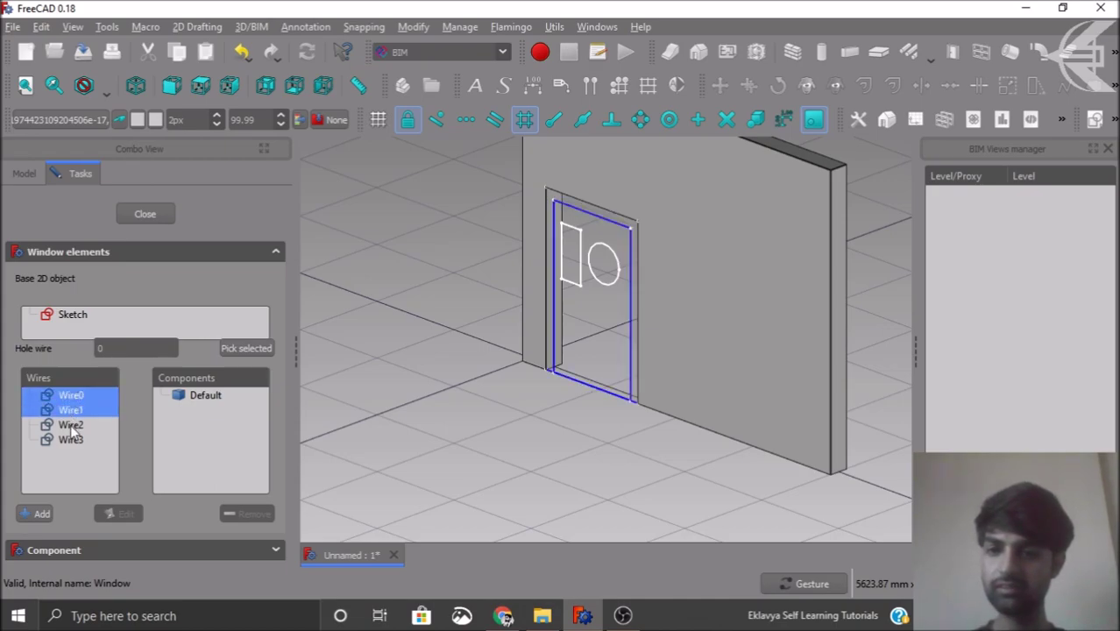
pyautogui.keyDown('ctrl'); pyautogui.click(70, 438); pyautogui.keyUp('ctrl')
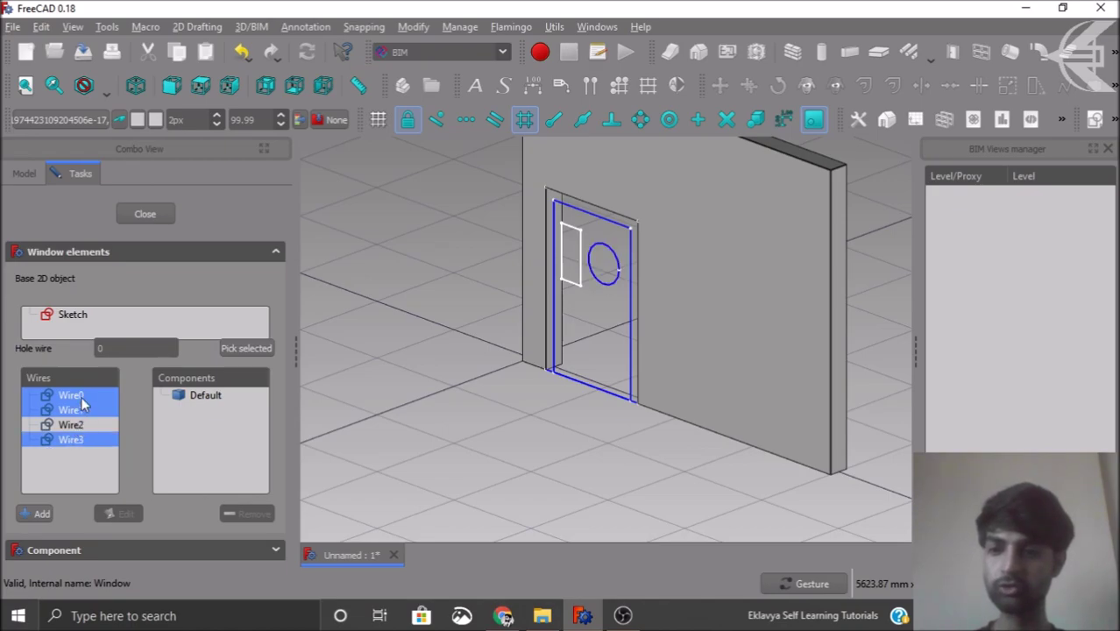
pyautogui.keyDown('ctrl'); pyautogui.click(83, 397); pyautogui.keyUp('ctrl')
pyautogui.keyDown('ctrl'); pyautogui.click(83, 410); pyautogui.keyUp('ctrl')
pyautogui.keyDown('ctrl'); pyautogui.click(78, 439); pyautogui.keyUp('ctrl')
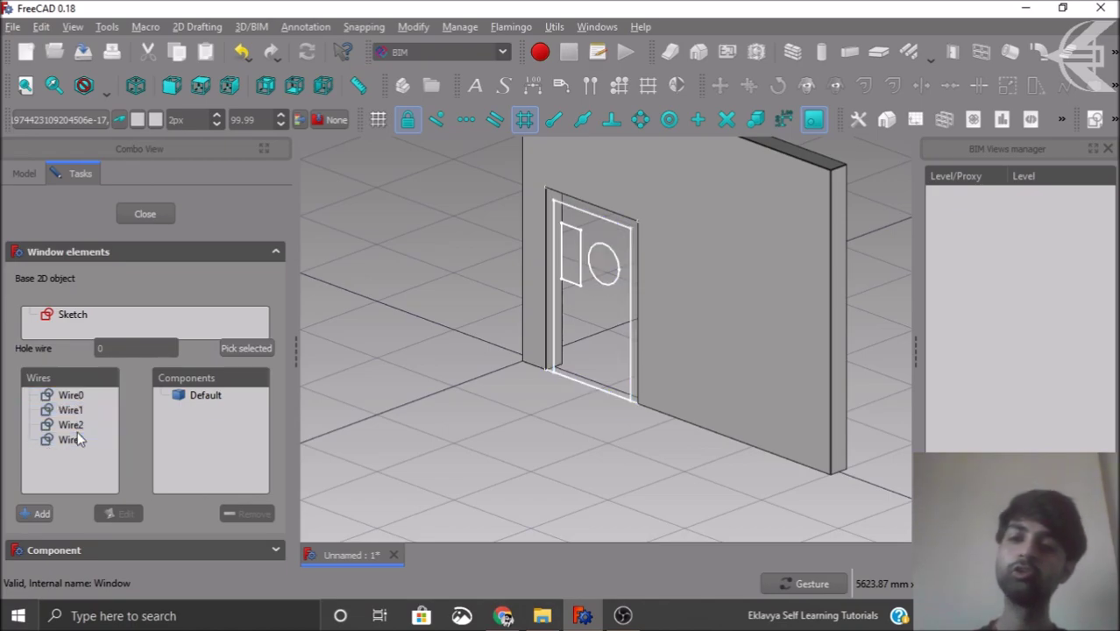
# Step: Edit the Default component and assign only Wire0 and Wire1 to it
pyautogui.click(203, 395)
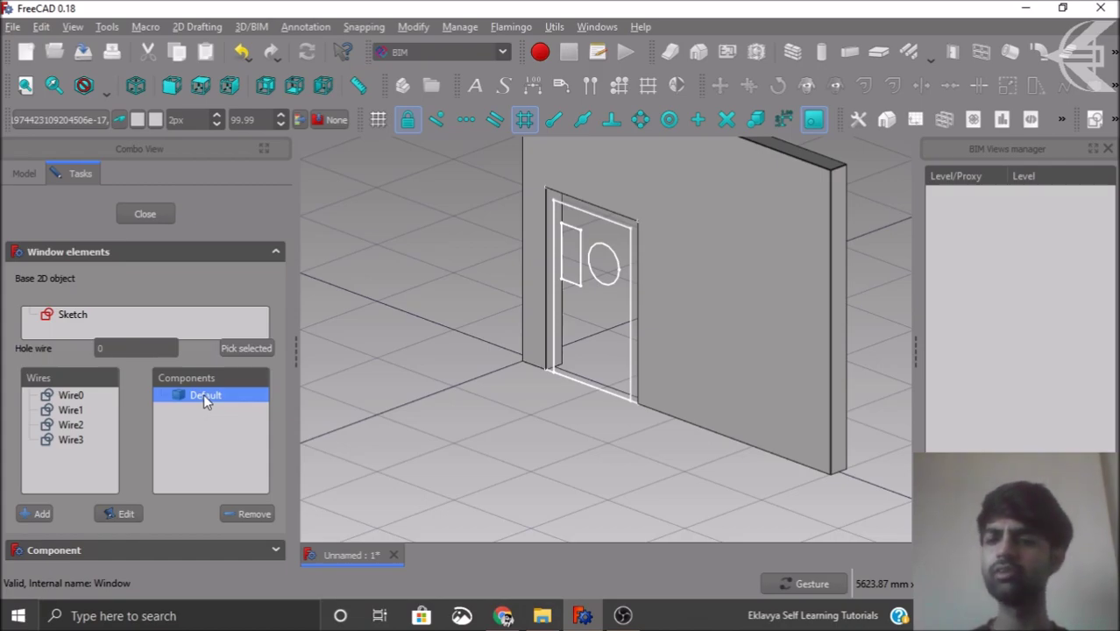
pyautogui.click(131, 514)
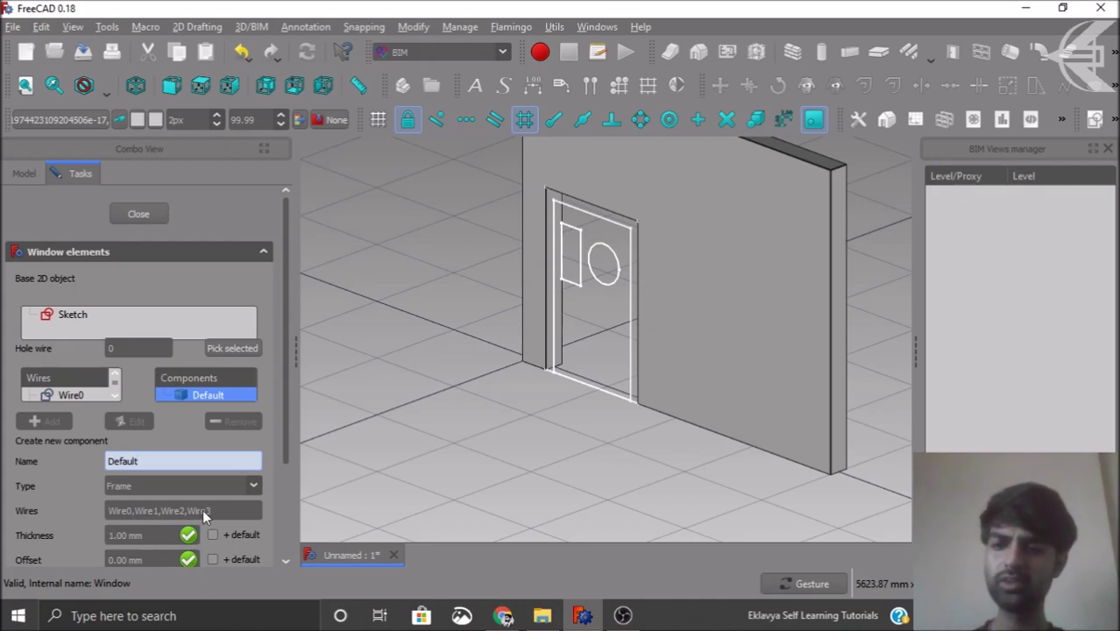
pyautogui.click(84, 393)
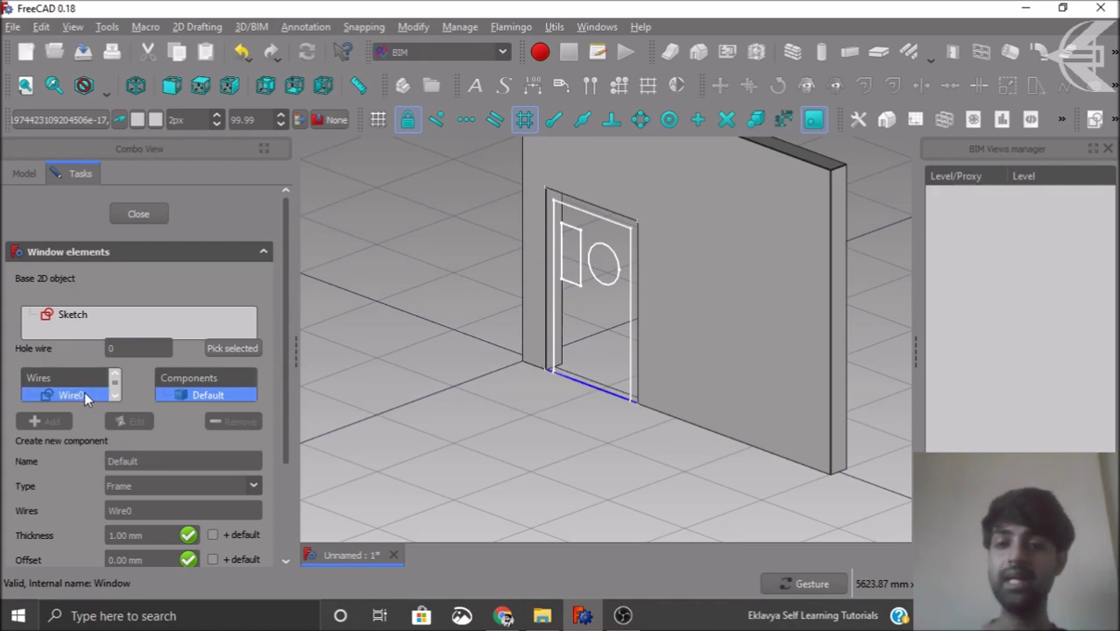
pyautogui.scroll(-1, 84, 394)
pyautogui.click(84, 394)
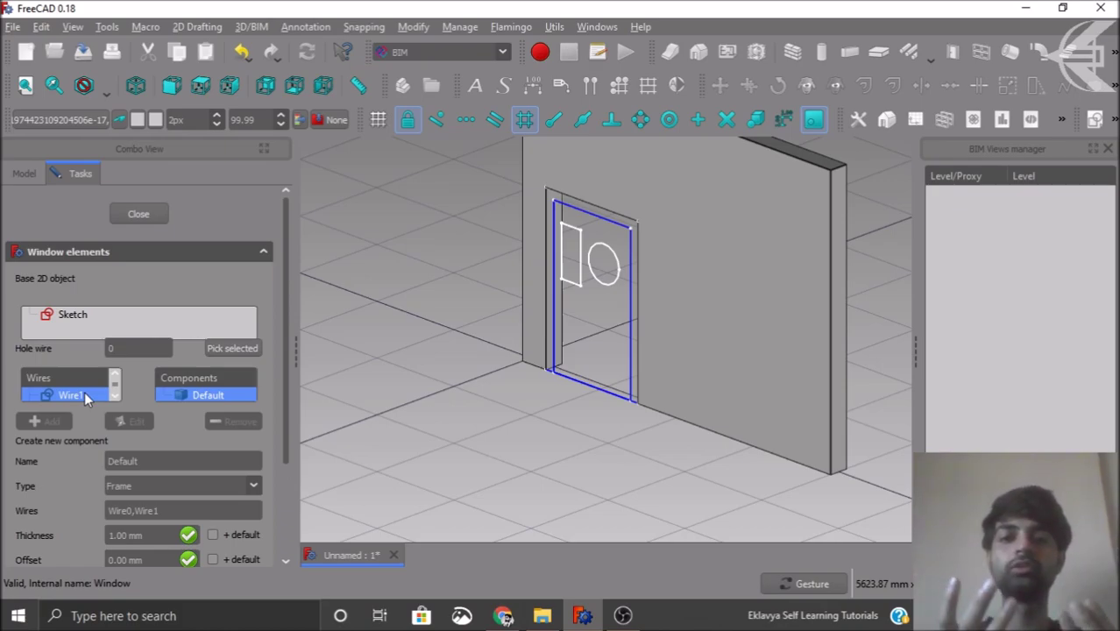
pyautogui.click(85, 394)
pyautogui.scroll(1, 85, 394)
pyautogui.click(85, 393)
pyautogui.click(79, 392)
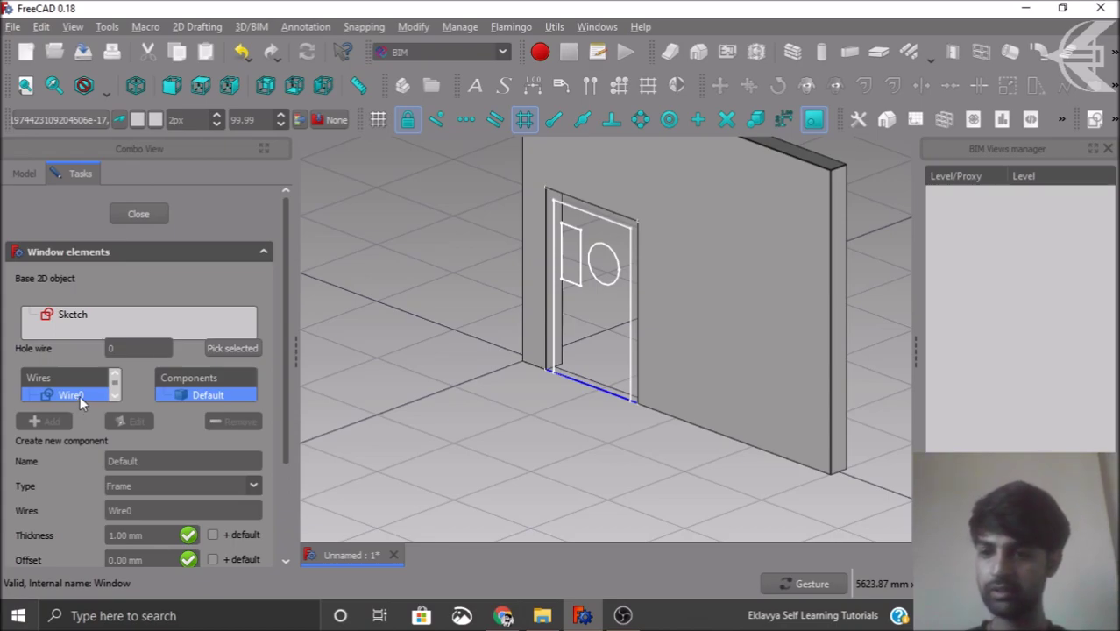
pyautogui.click(80, 394)
pyautogui.click(80, 394)
pyautogui.scroll(-1, 80, 394)
pyautogui.keyDown('ctrl'); pyautogui.click(80, 394); pyautogui.keyUp('ctrl')
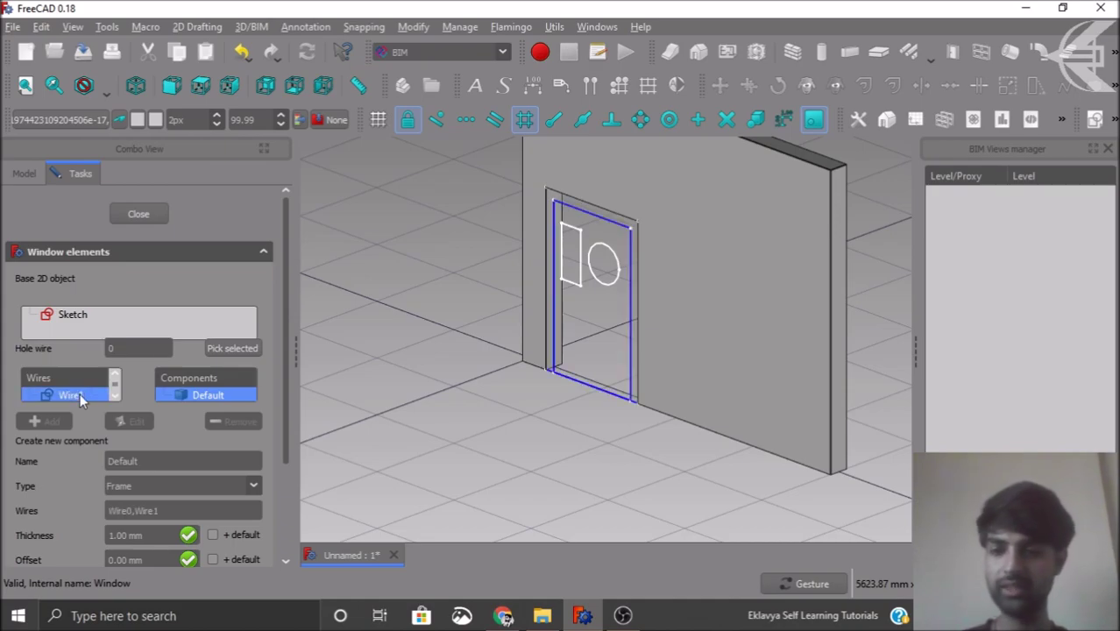
# Step: Keep the Default component's type as Frame, set its thickness to 100 mm and offset to 50 mm, update it and finish editing the door
pyautogui.click(144, 488)
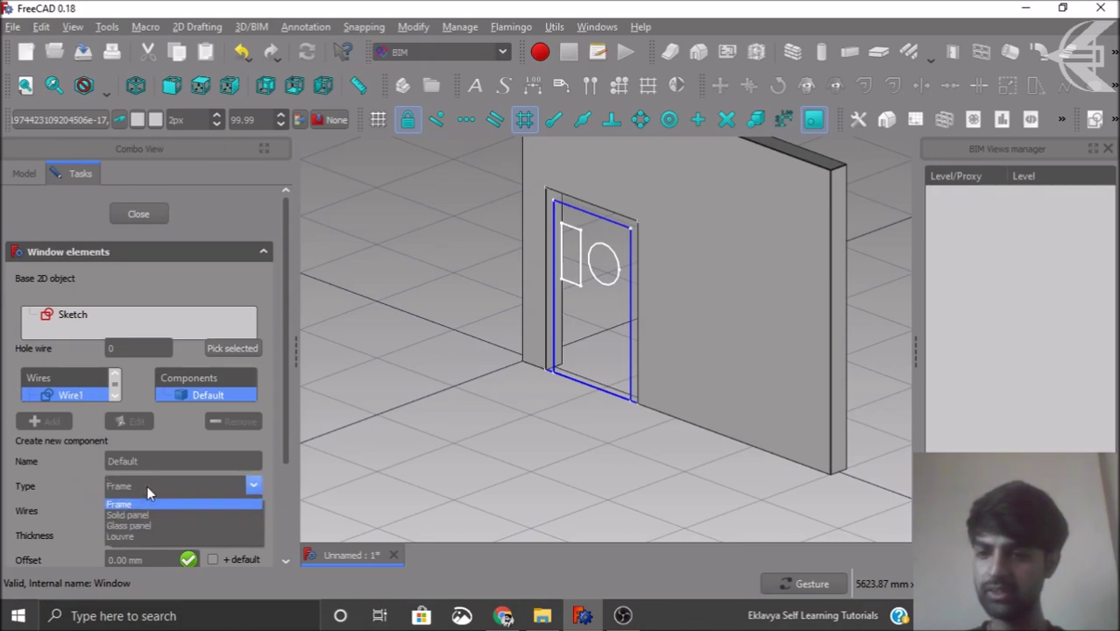
pyautogui.click(148, 485)
pyautogui.scroll(-1, 82, 481)
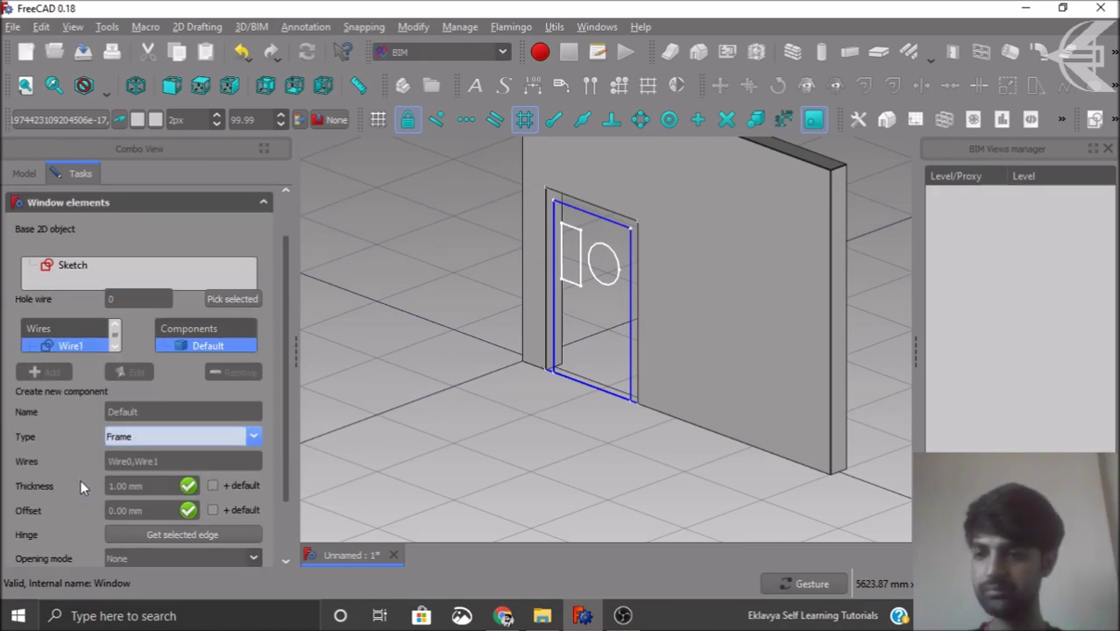
pyautogui.tripleClick(154, 487)
pyautogui.write('100')
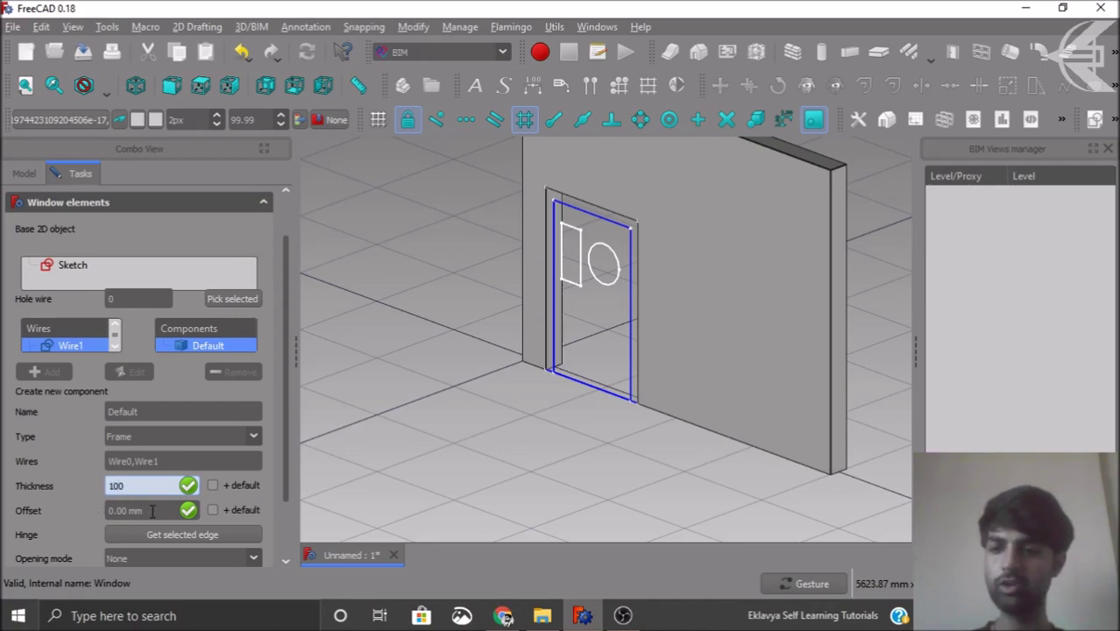
pyautogui.press('Tab')
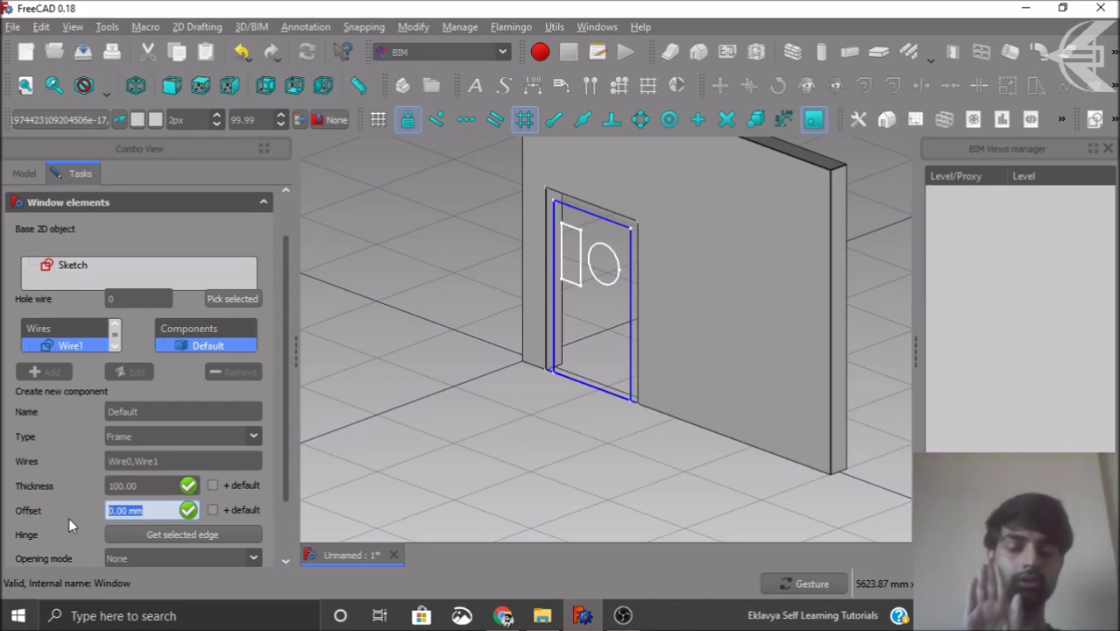
pyautogui.write('50')
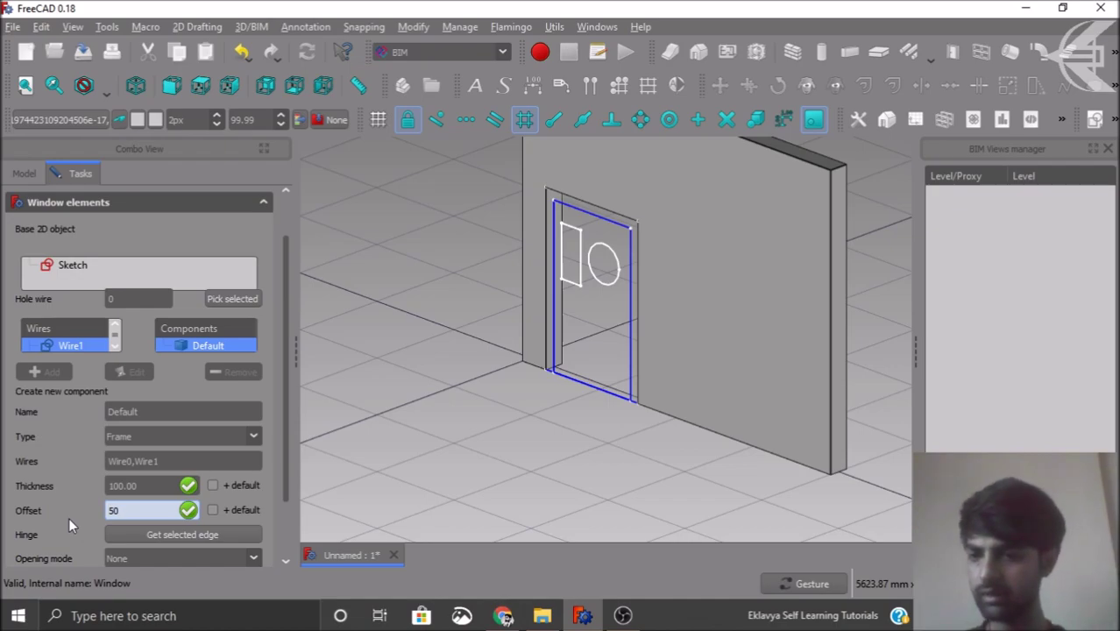
pyautogui.press('Tab')
pyautogui.scroll(-1, 72, 525)
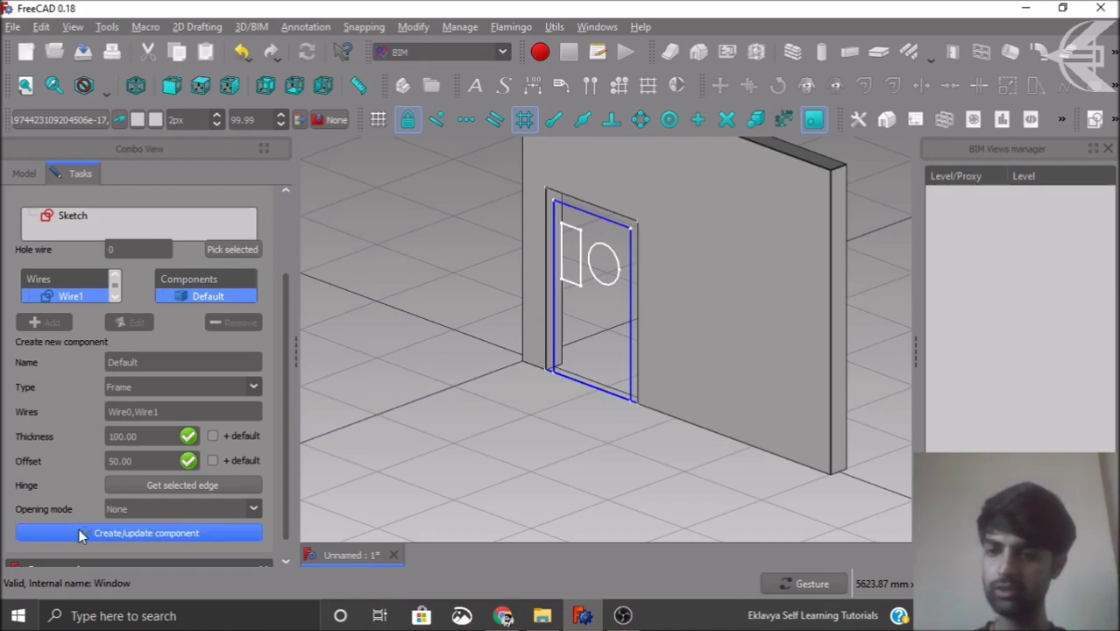
pyautogui.click(95, 535)
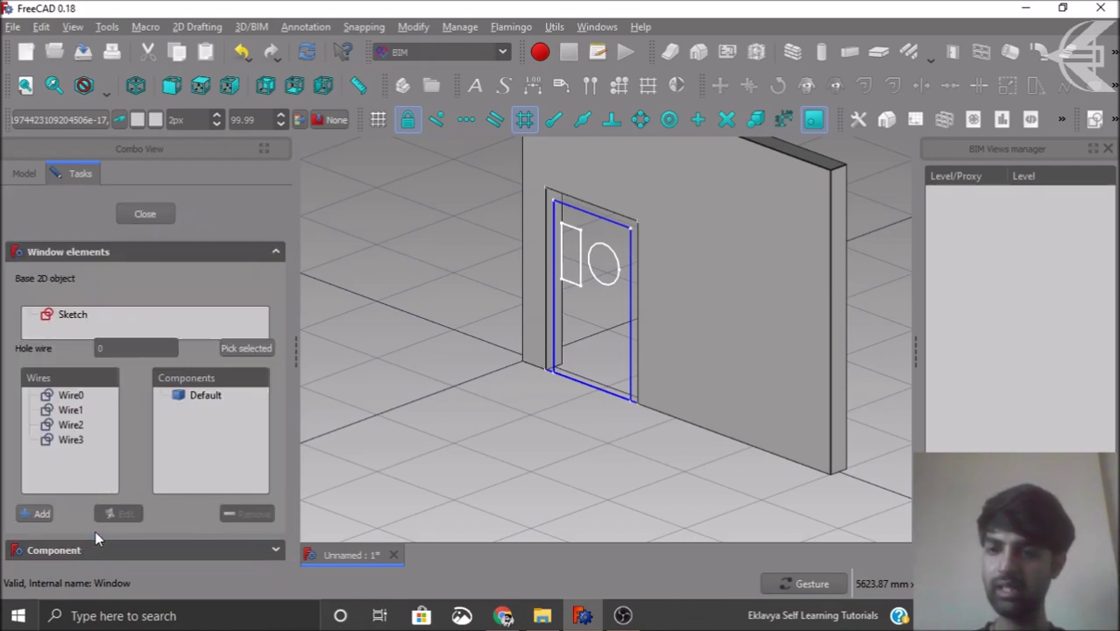
pyautogui.click(149, 218)
# Step: Inspect from below how the door frame sits within the wall's thickness
pyautogui.moveTo(582, 425); pyautogui.dragTo(579, 293)
pyautogui.scroll(3, 555, 541)
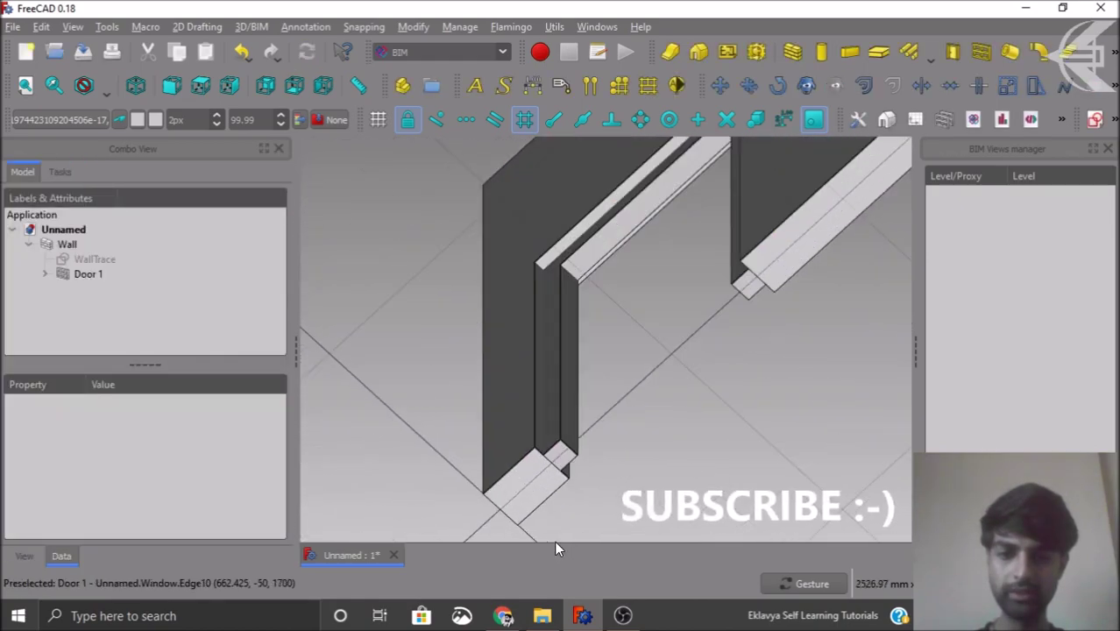
pyautogui.scroll(4, 535, 465)
pyautogui.moveTo(542, 410); pyautogui.dragTo(516, 400)
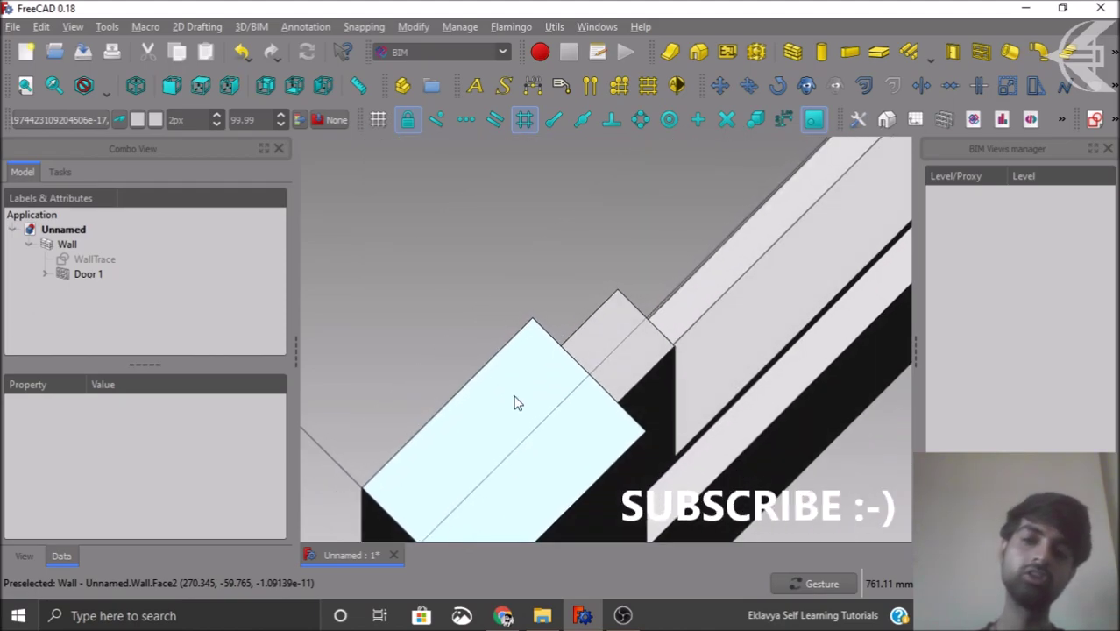
pyautogui.moveTo(611, 335); pyautogui.dragTo(606, 397)
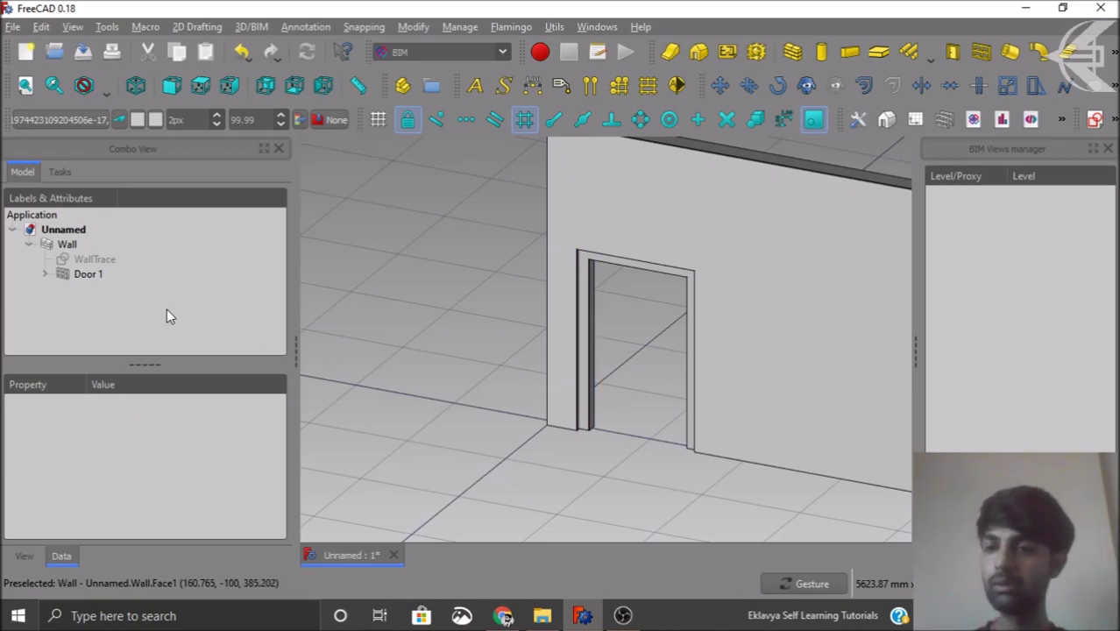
# Step: Reopen Door 1 for editing and add a component named Door Body of type Solid panel
pyautogui.doubleClick(92, 275)
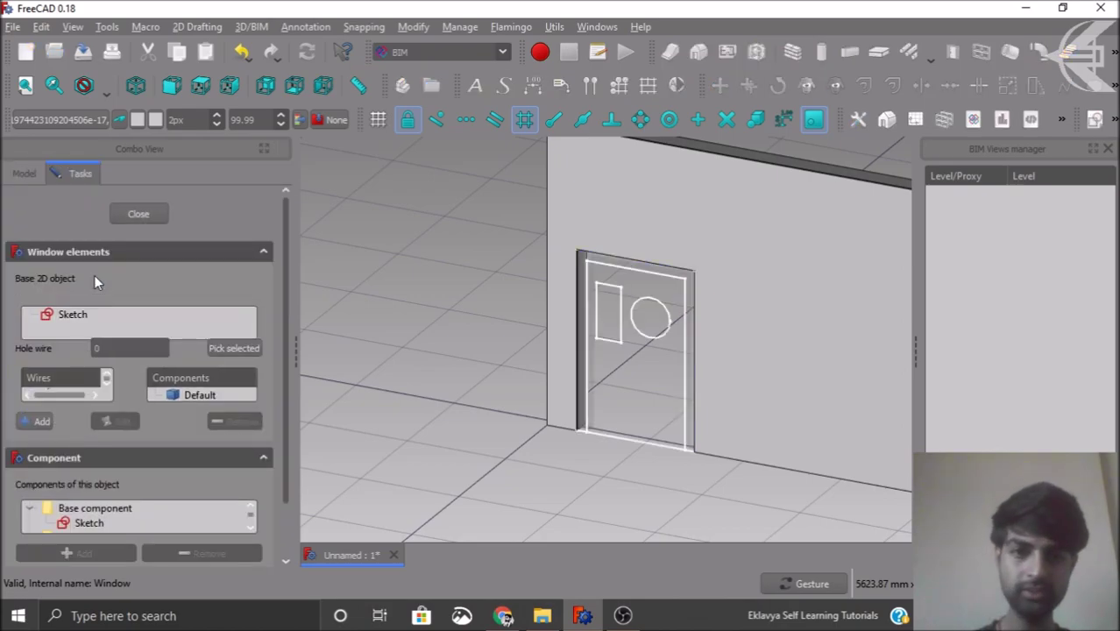
pyautogui.click(169, 462)
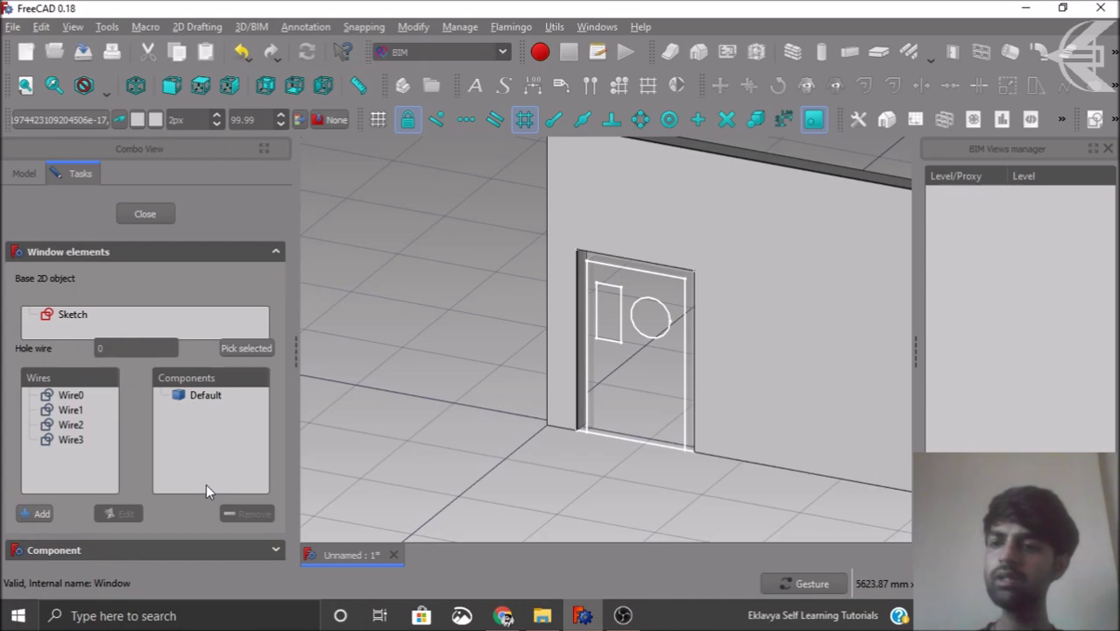
pyautogui.click(41, 515)
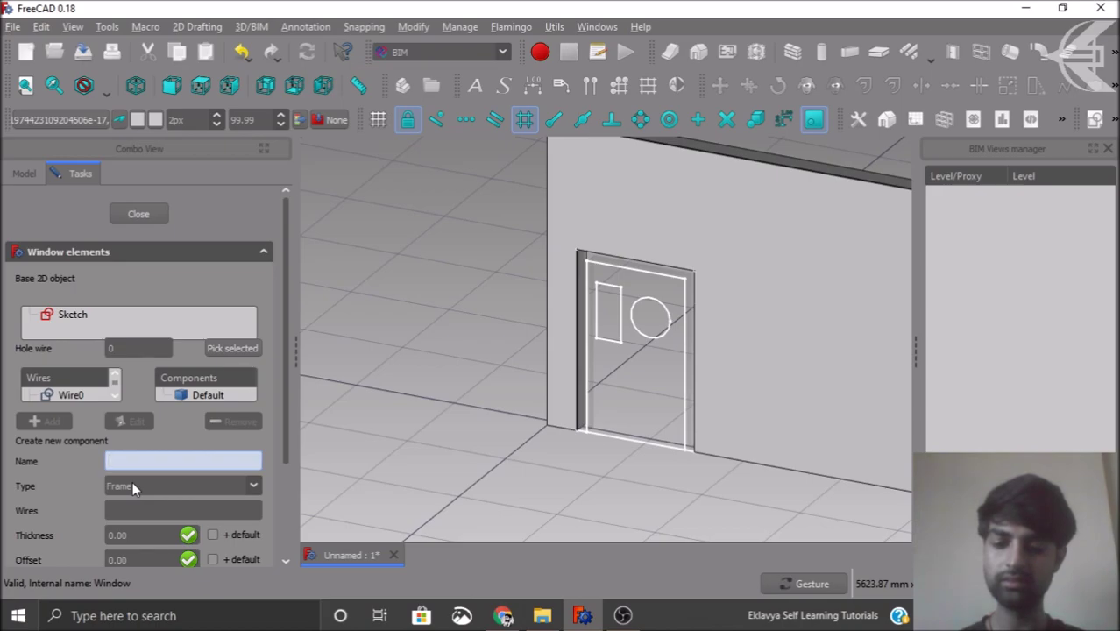
pyautogui.write('Door Body')
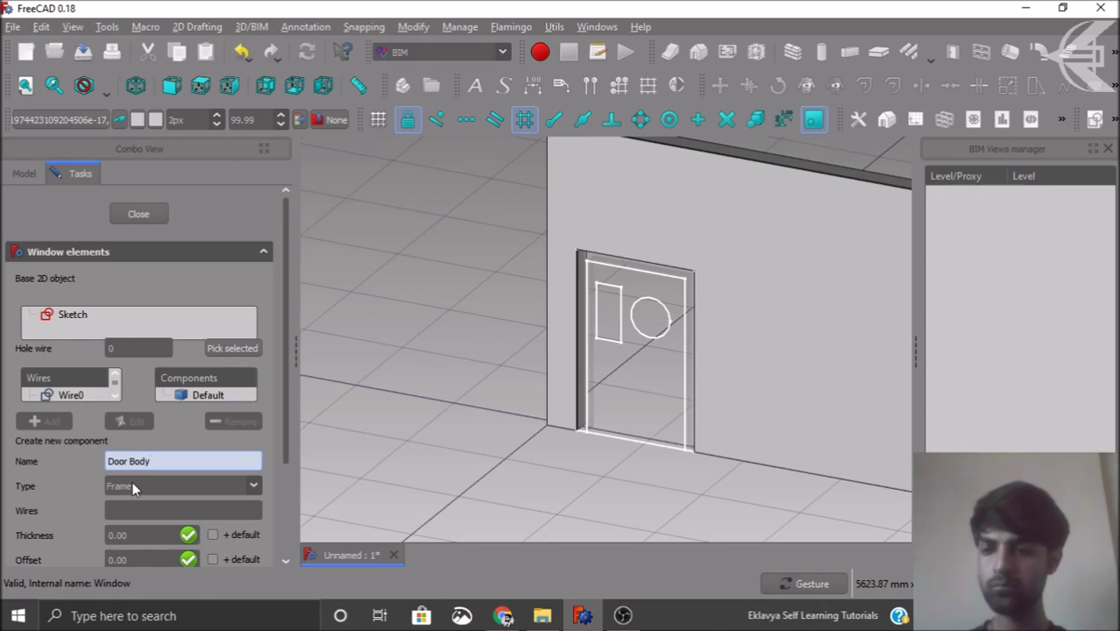
pyautogui.click(132, 486)
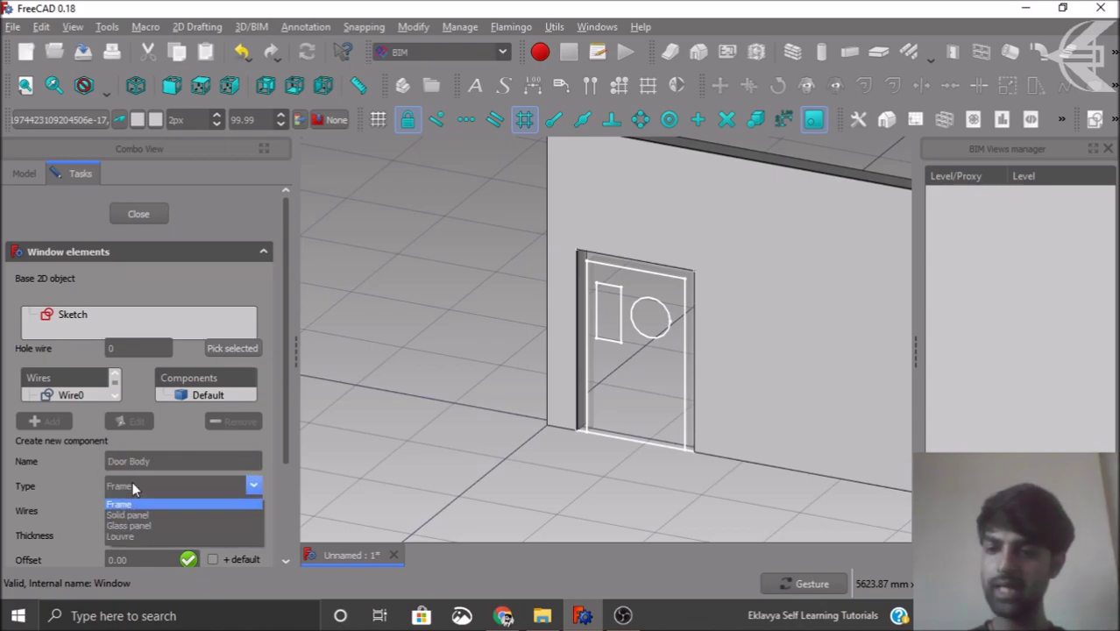
pyautogui.click(130, 514)
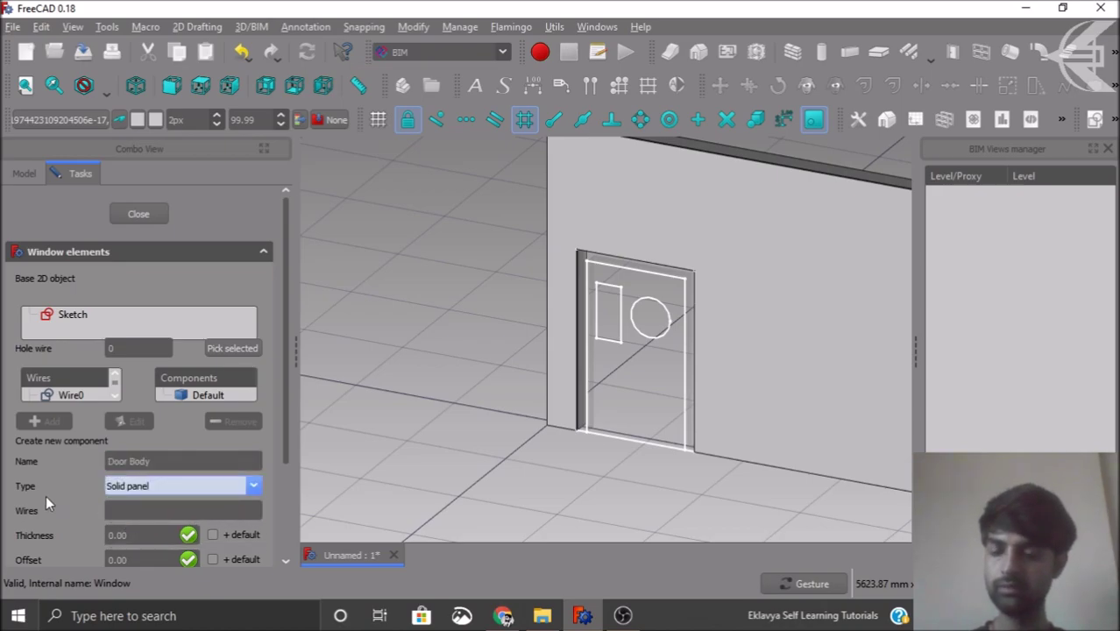
pyautogui.scroll(-1, 65, 471)
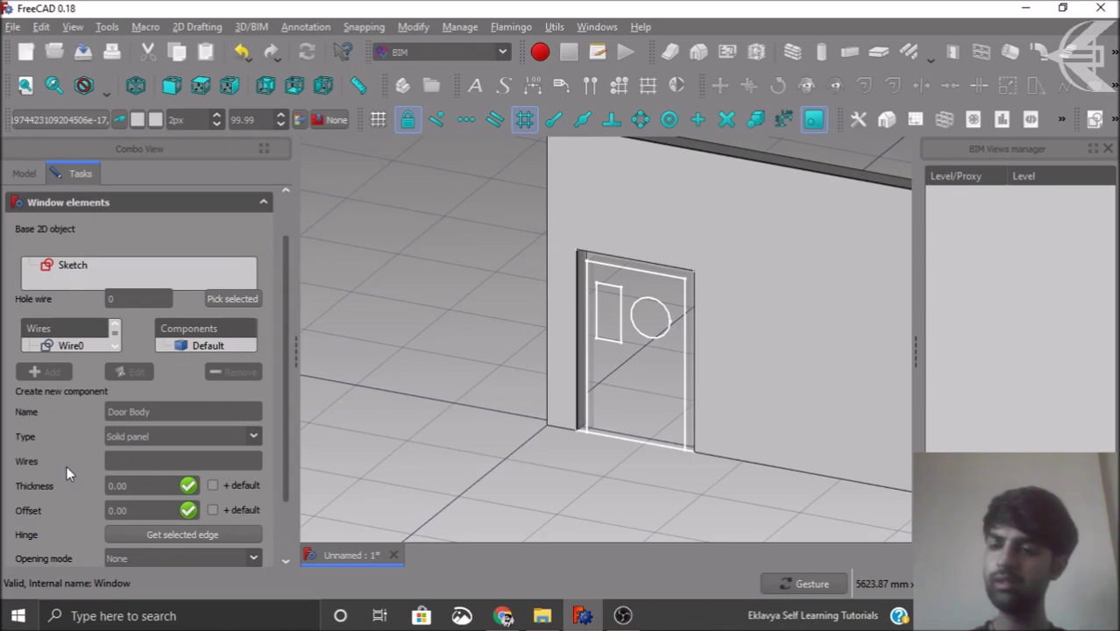
# Step: Assign Wire1, Wire2 and Wire3 to the Door Body component
pyautogui.click(77, 345)
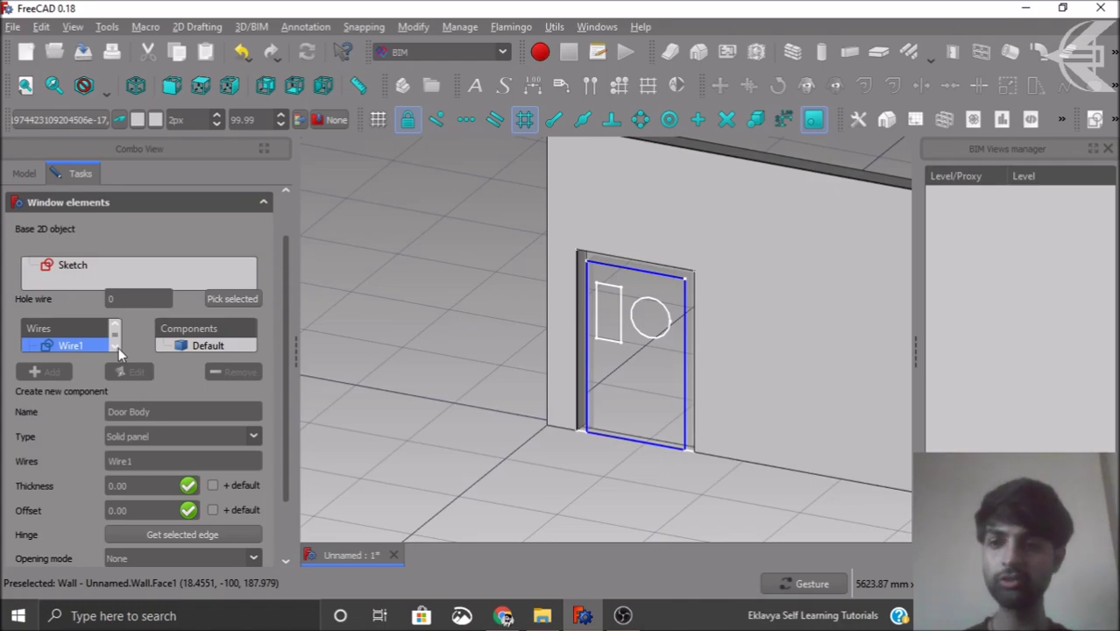
pyautogui.scroll(-1, 87, 348)
pyautogui.click(84, 345)
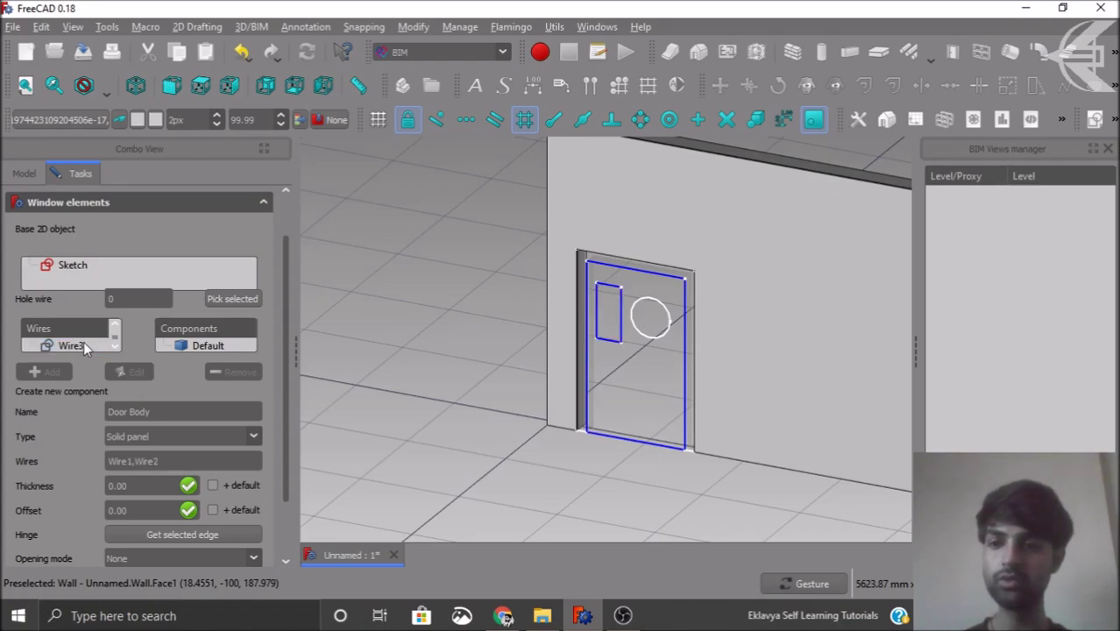
pyautogui.click(84, 345)
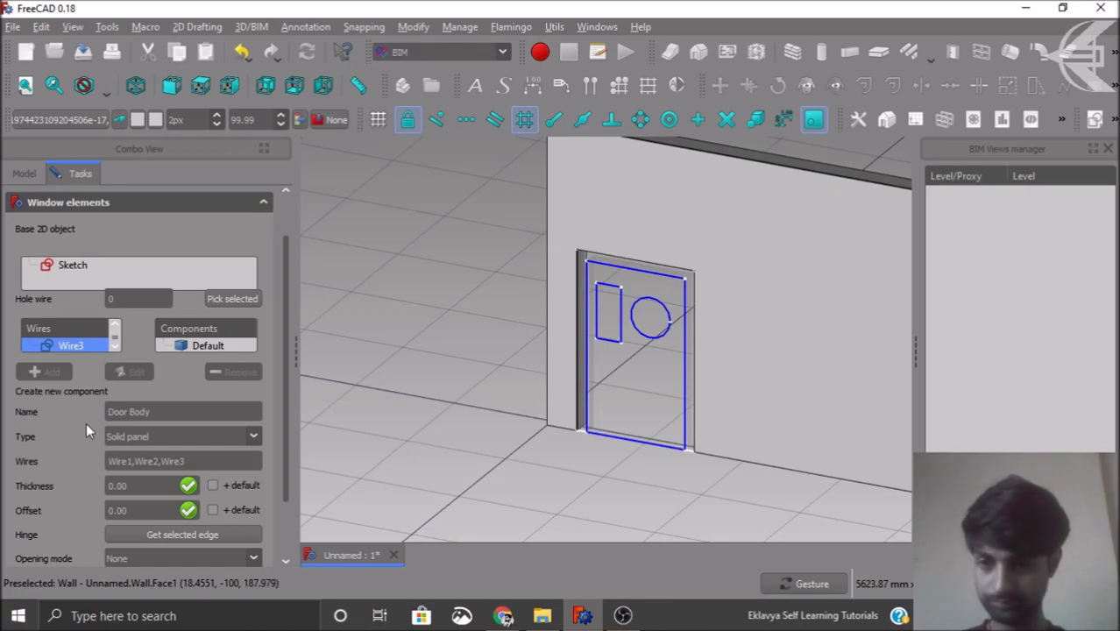
# Step: Set the Door Body component's thickness to 100 mm and its offset to 50 mm
pyautogui.click(130, 486)
pyautogui.moveTo(129, 485); pyautogui.dragTo(107, 496)
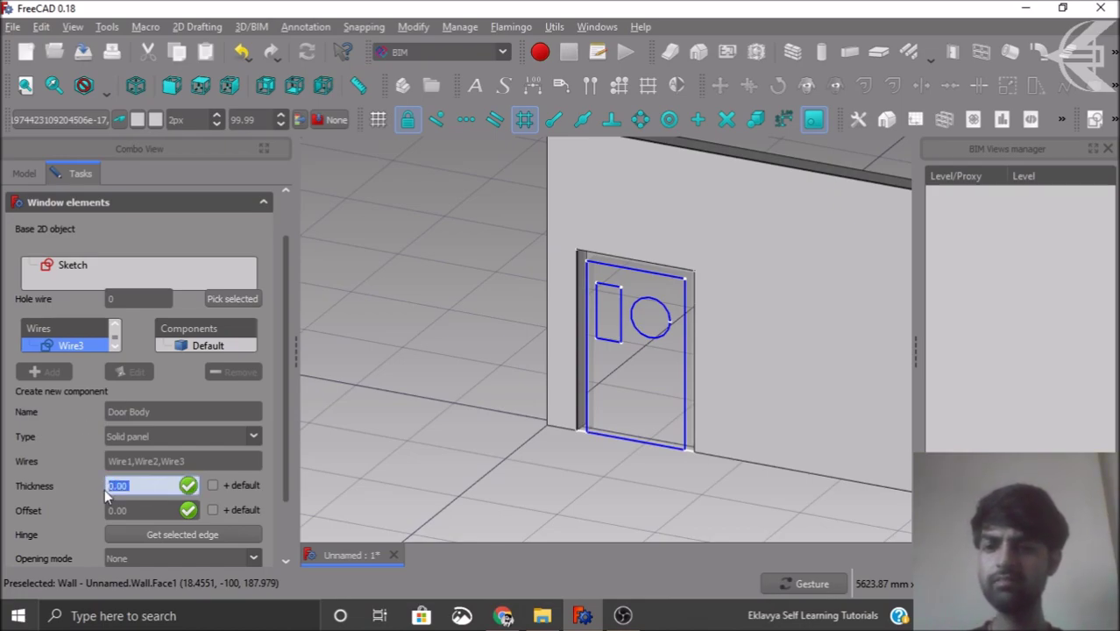
pyautogui.write('100')
pyautogui.press('Tab')
pyautogui.write('5')
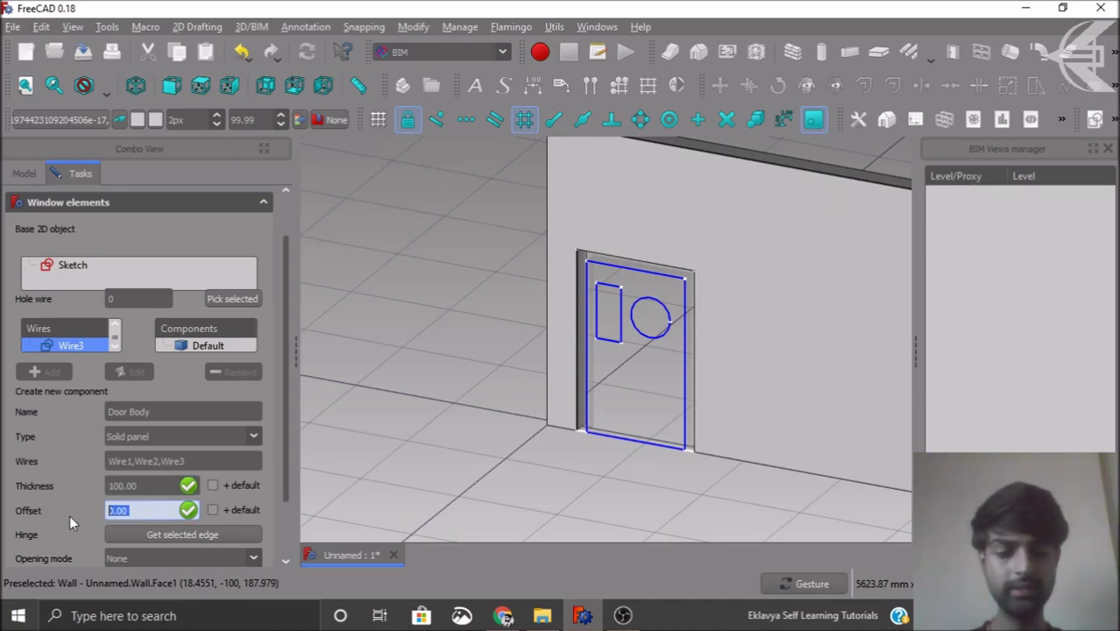
pyautogui.write('0')
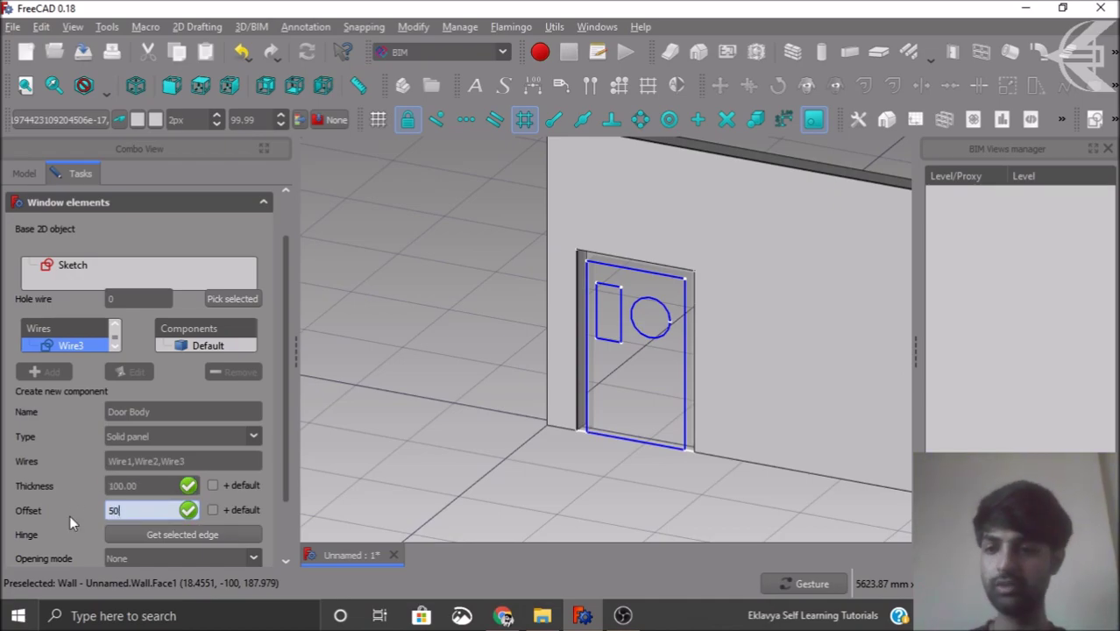
# Step: Set the Door Body's hinge to the left vertical edge of the inner door outline, Edge8
pyautogui.scroll(-1, 66, 508)
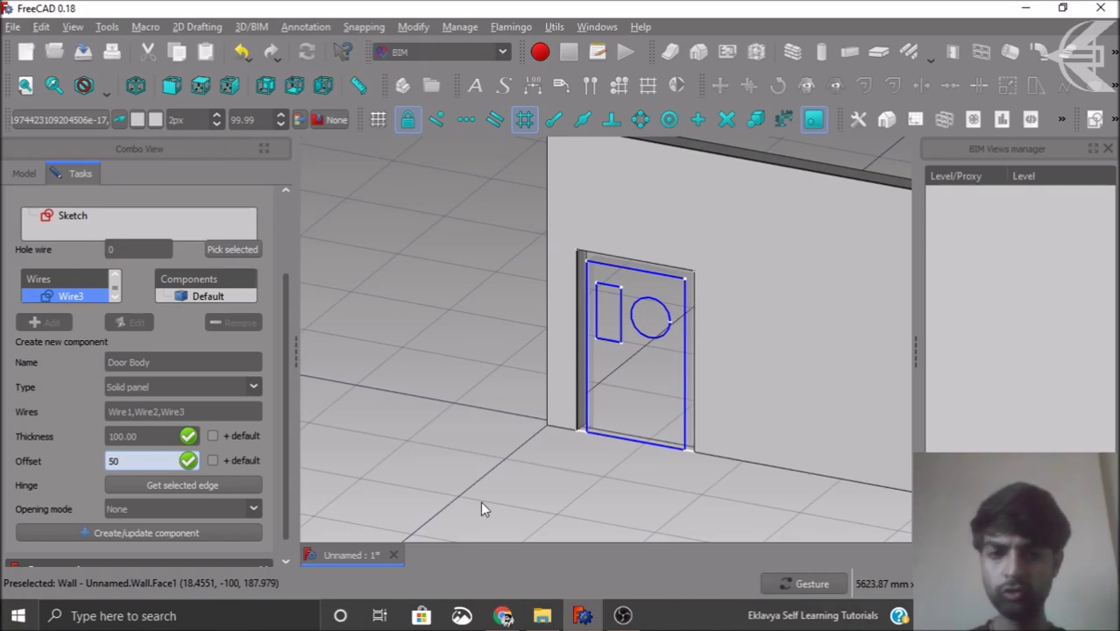
pyautogui.click(593, 476)
pyautogui.scroll(5, 593, 476)
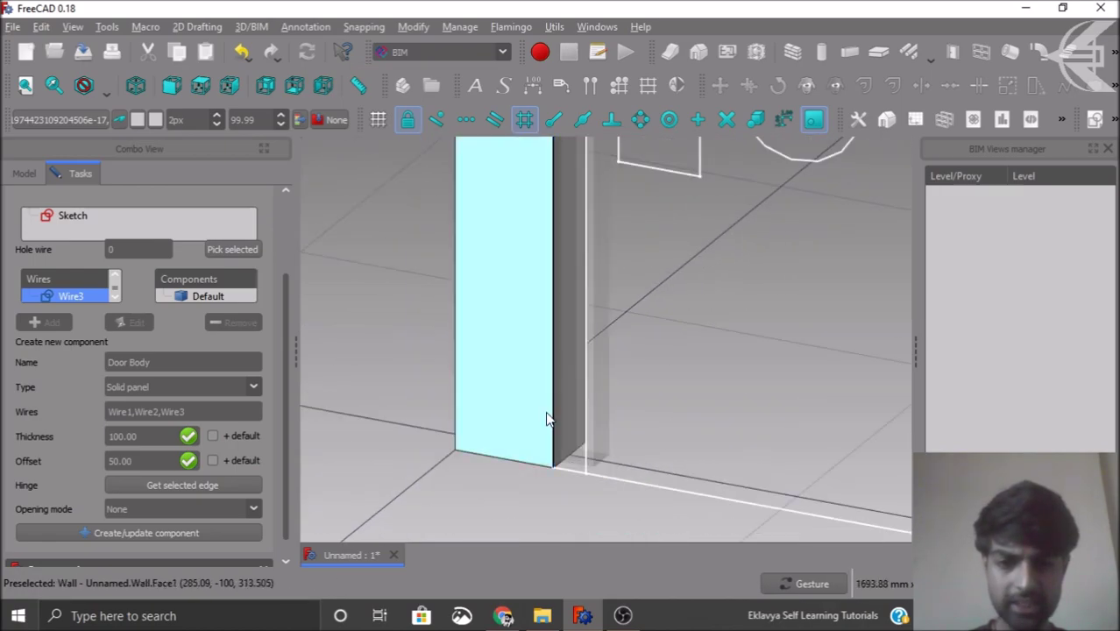
pyautogui.scroll(2, 588, 489)
pyautogui.click(577, 424)
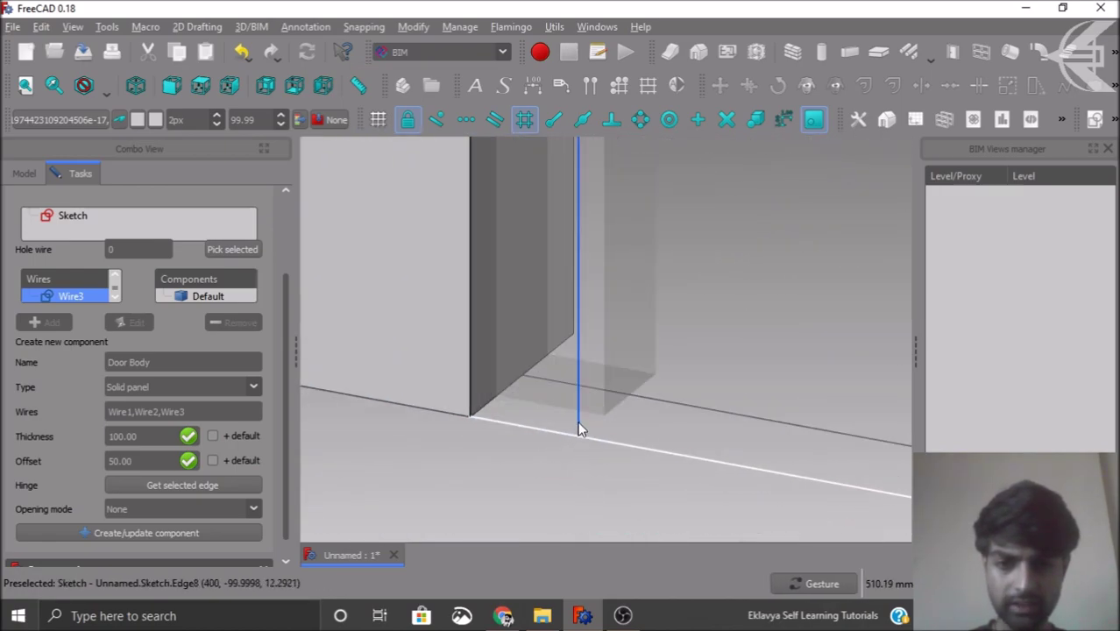
pyautogui.click(176, 484)
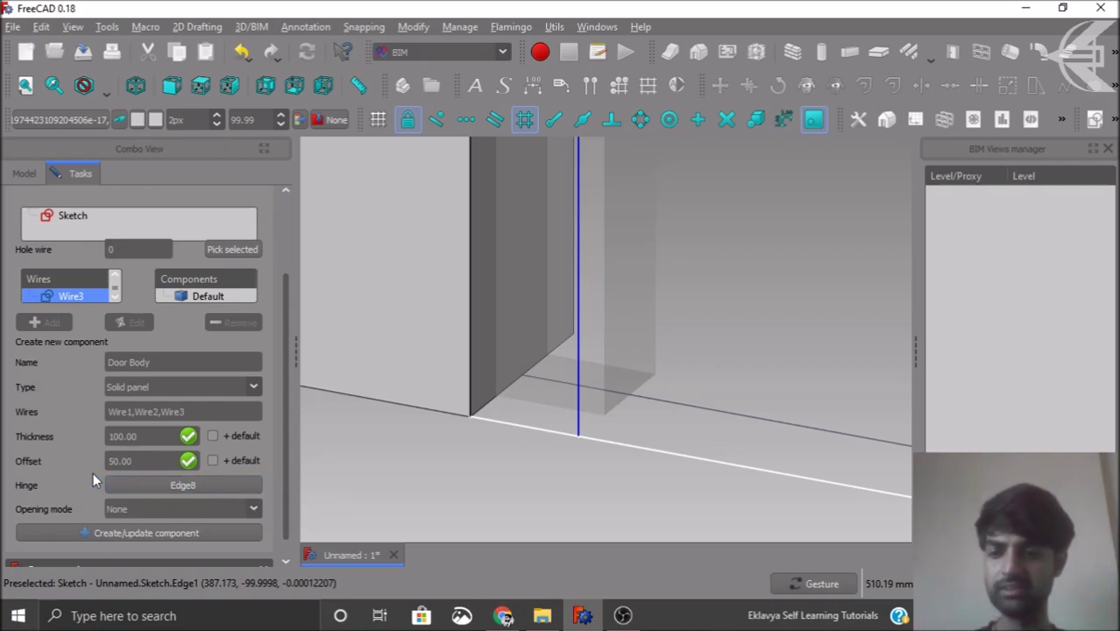
# Step: Set the Door Body's opening mode to Arc 45 inv, create the component and finish editing Door 1
pyautogui.click(142, 502)
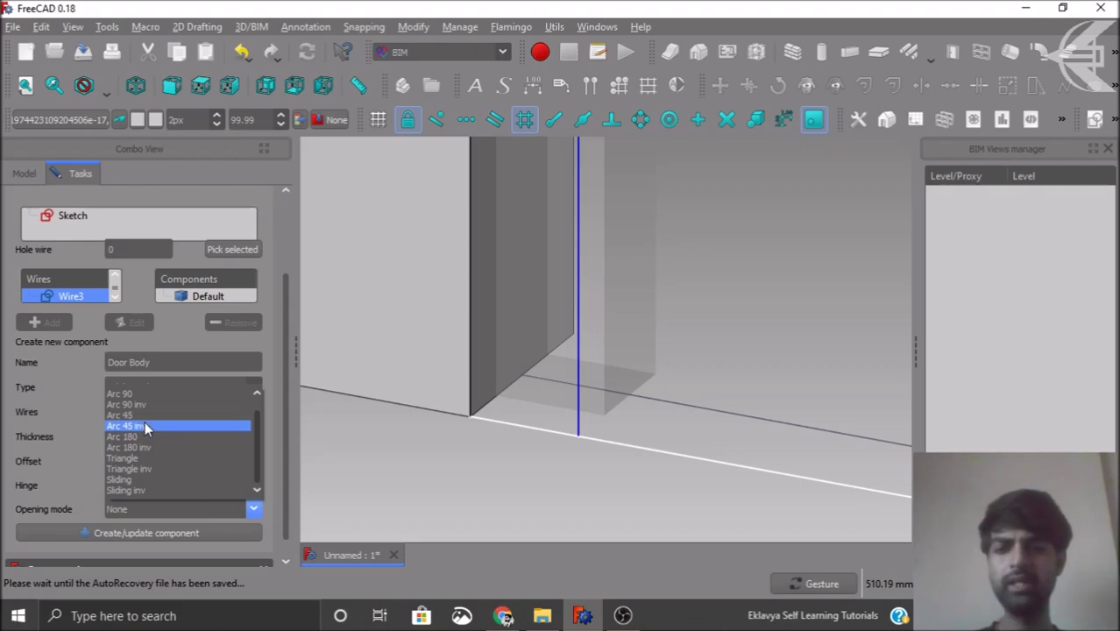
pyautogui.click(150, 426)
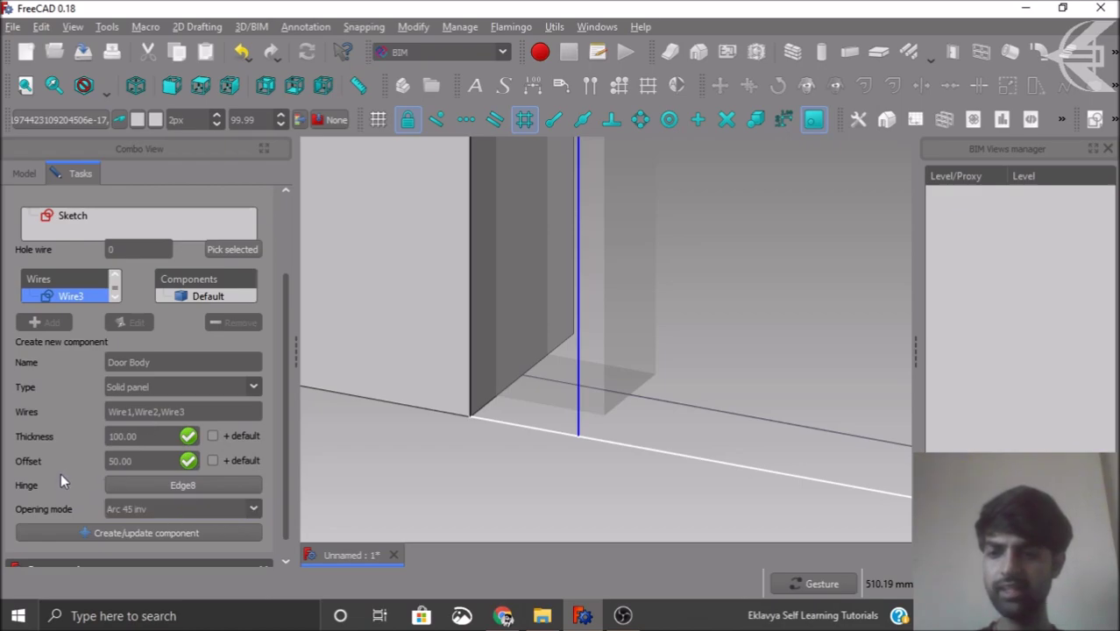
pyautogui.click(98, 532)
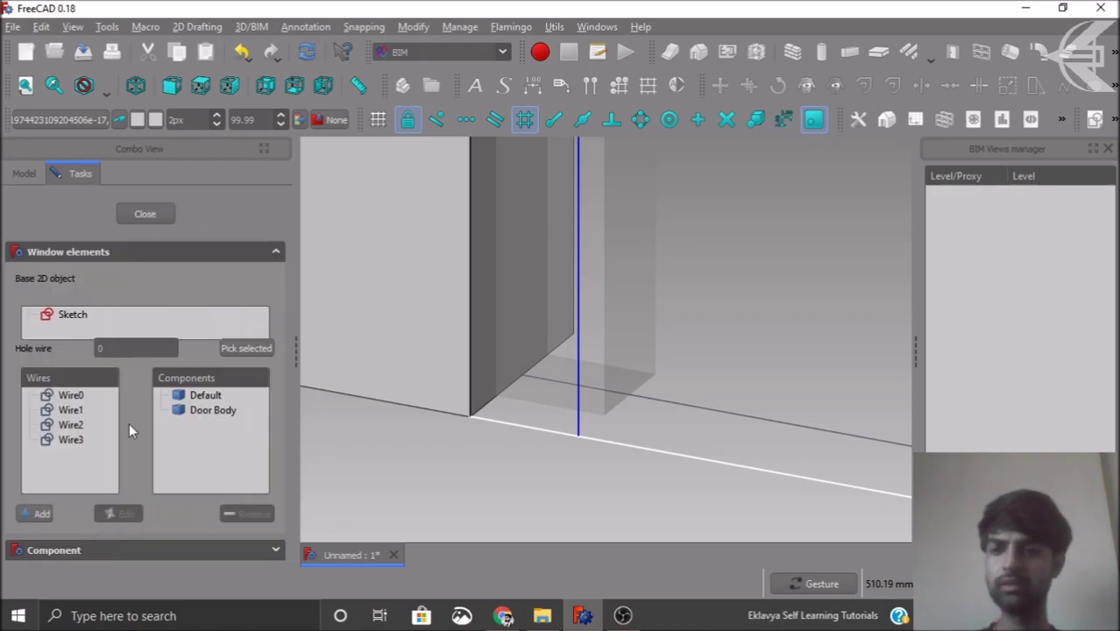
pyautogui.click(146, 215)
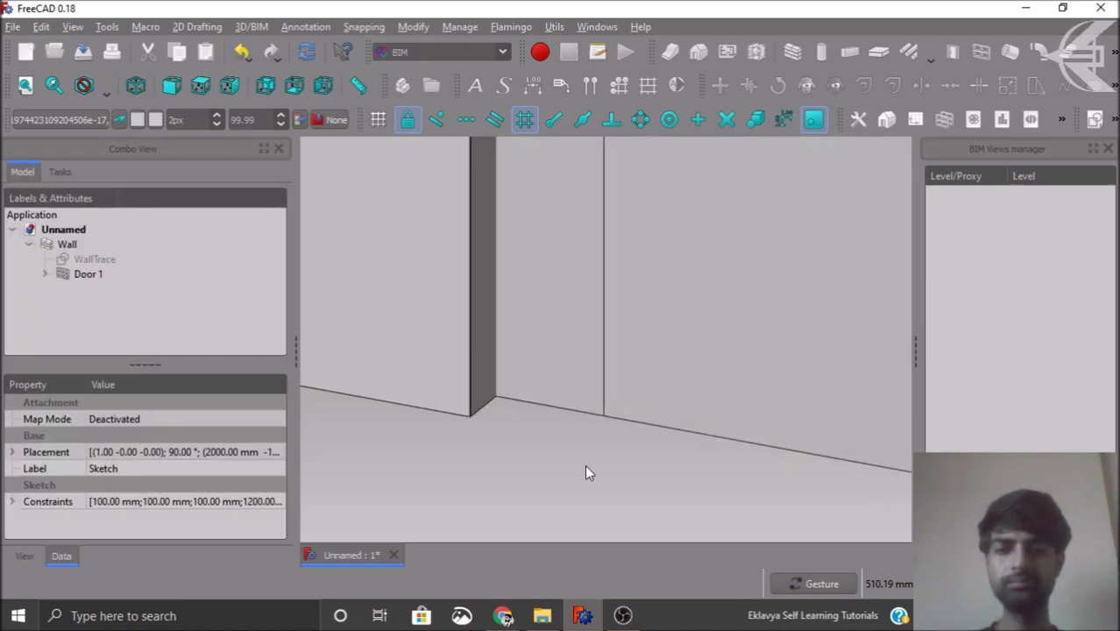
# Step: Set Door 1's Opening property to 45
pyautogui.scroll(-5, 554, 430)
pyautogui.moveTo(578, 475)
pyautogui.mouseDown()
pyautogui.moveTo(645, 462)
pyautogui.moveTo(670, 430)
pyautogui.moveTo(625, 408)
pyautogui.moveTo(606, 454)
pyautogui.moveTo(578, 445)
pyautogui.moveTo(565, 343)
pyautogui.moveTo(583, 466)
pyautogui.mouseUp()
pyautogui.scroll(5, 570, 338)
pyautogui.scroll(-5, 569, 334)
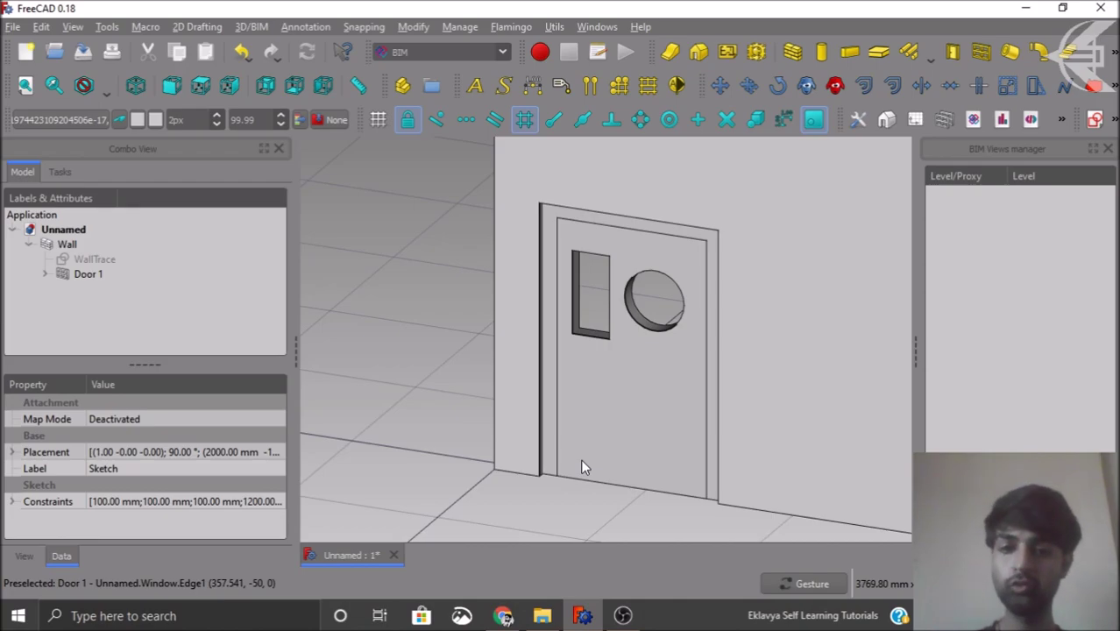
pyautogui.click(79, 275)
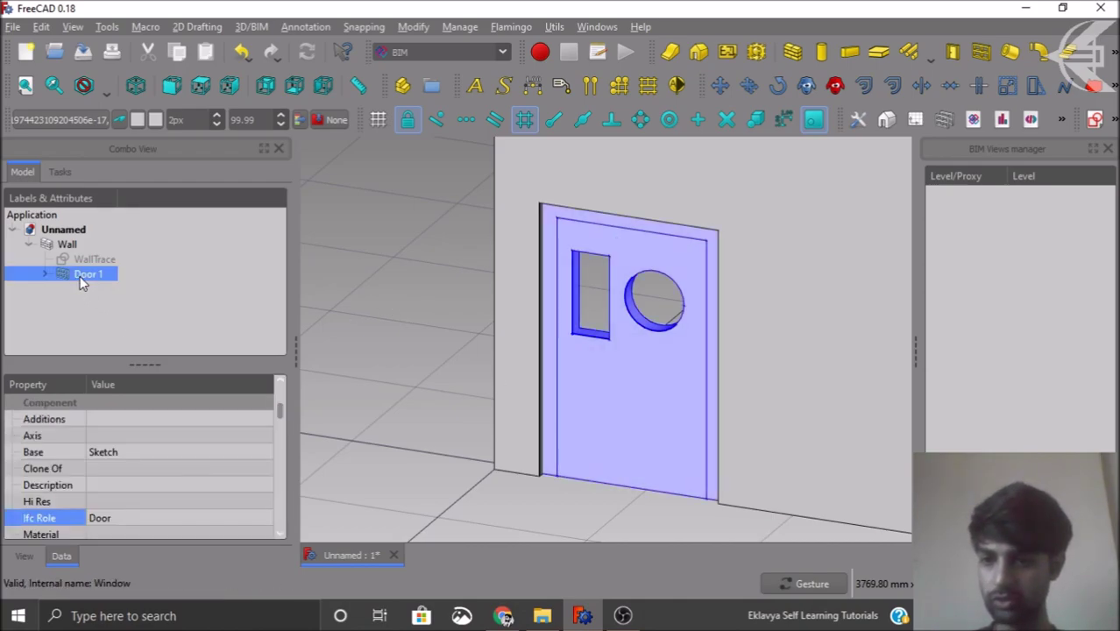
pyautogui.scroll(-6, 79, 451)
pyautogui.scroll(-1, 80, 453)
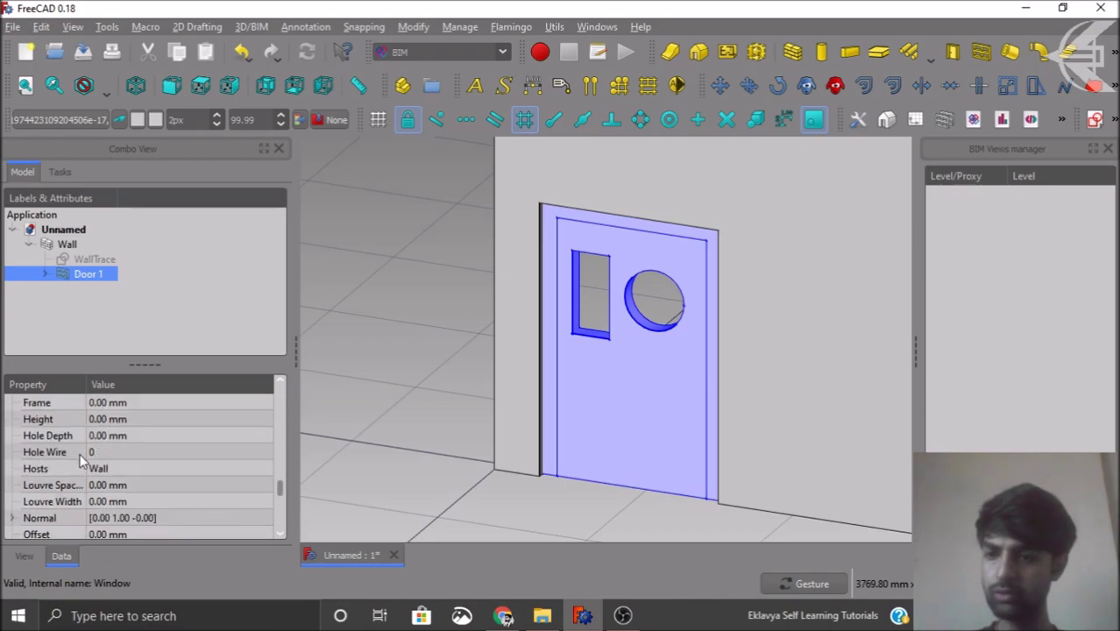
pyautogui.scroll(-2, 80, 453)
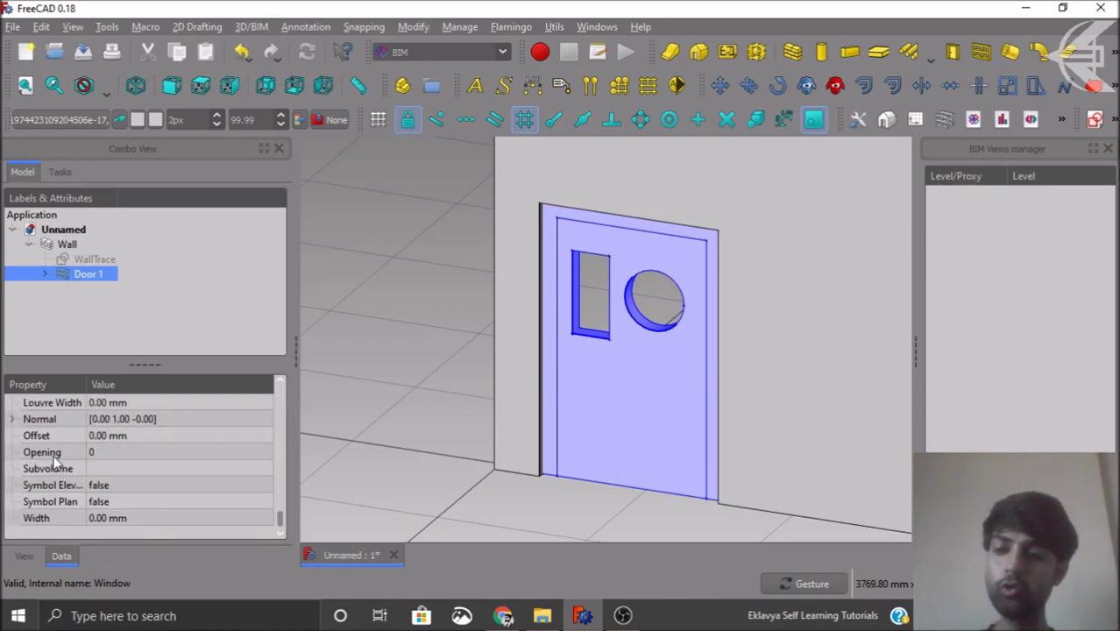
pyautogui.click(114, 450)
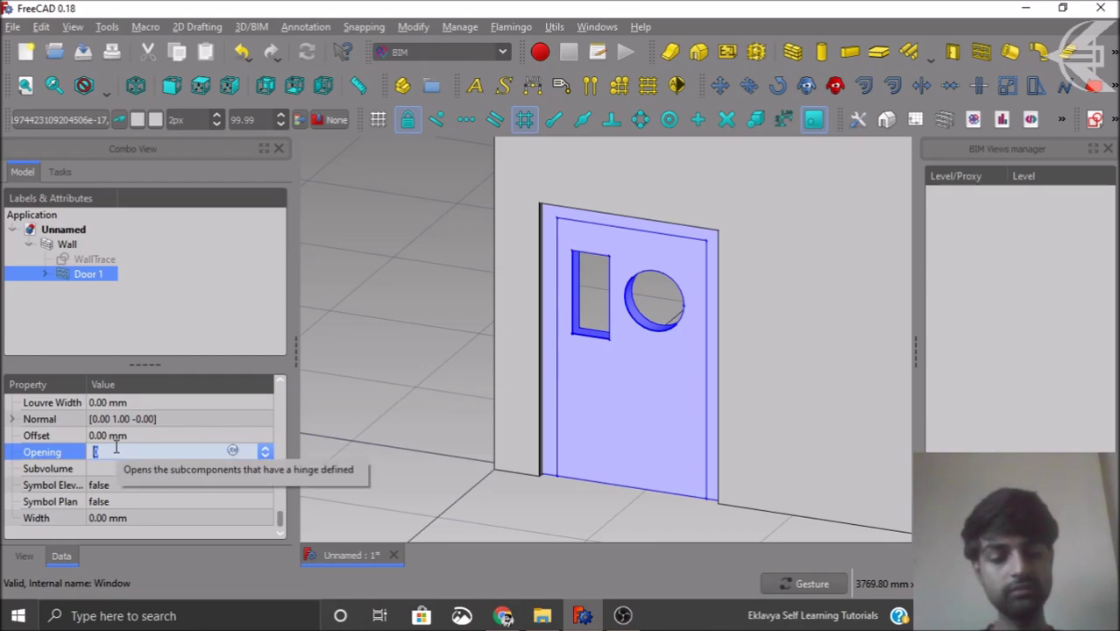
pyautogui.write('45')
pyautogui.click(124, 463)
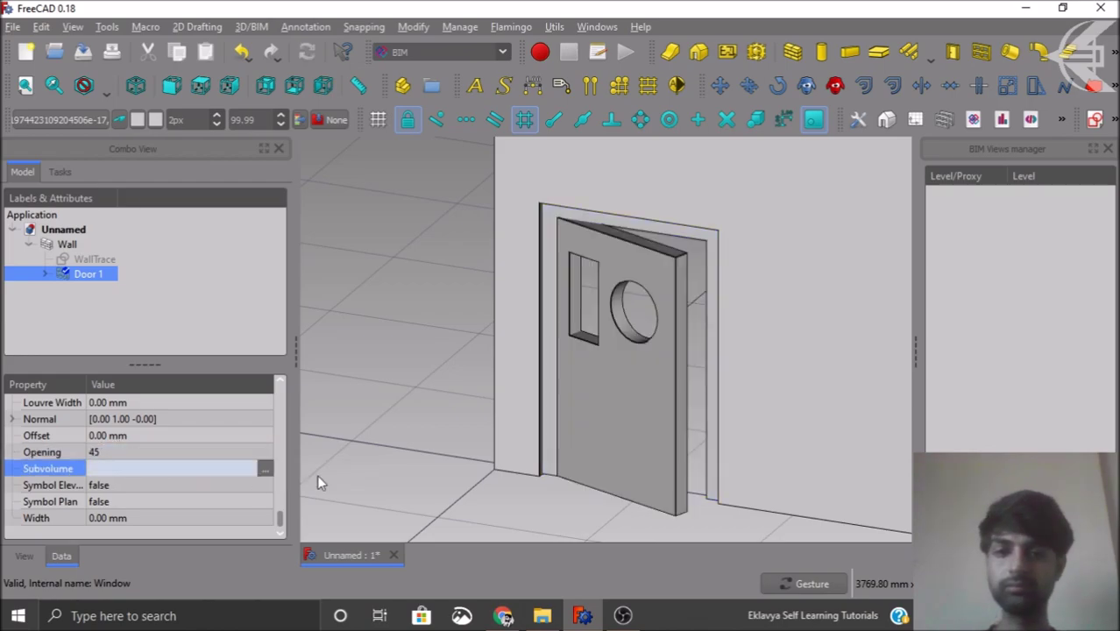
# Step: Inspect the opened door from several sides and in top view to check how it swings from the wall
pyautogui.click(427, 487)
pyautogui.scroll(-2, 456, 394)
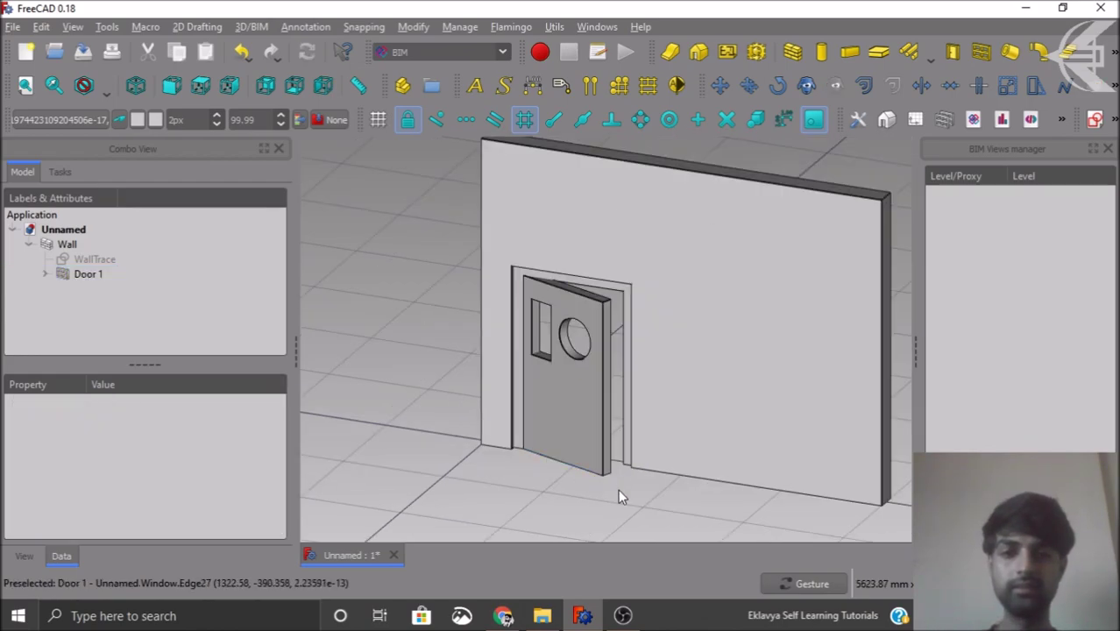
pyautogui.moveTo(618, 490); pyautogui.dragTo(798, 505)
pyautogui.moveTo(673, 434); pyautogui.dragTo(561, 485)
pyautogui.click(206, 90)
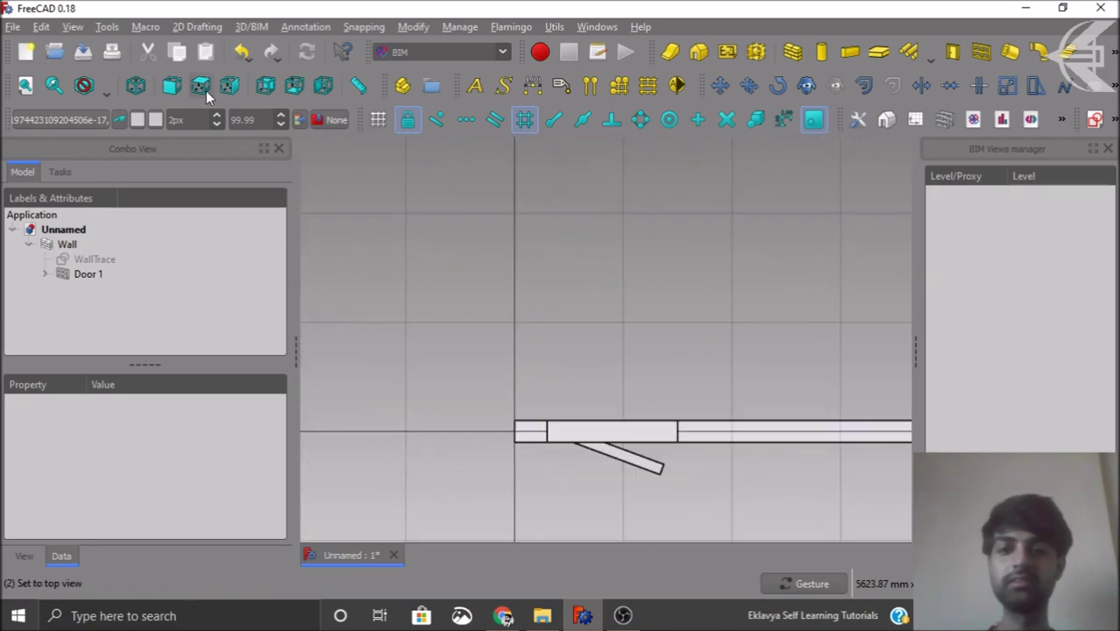
pyautogui.moveTo(621, 462); pyautogui.dragTo(590, 409)
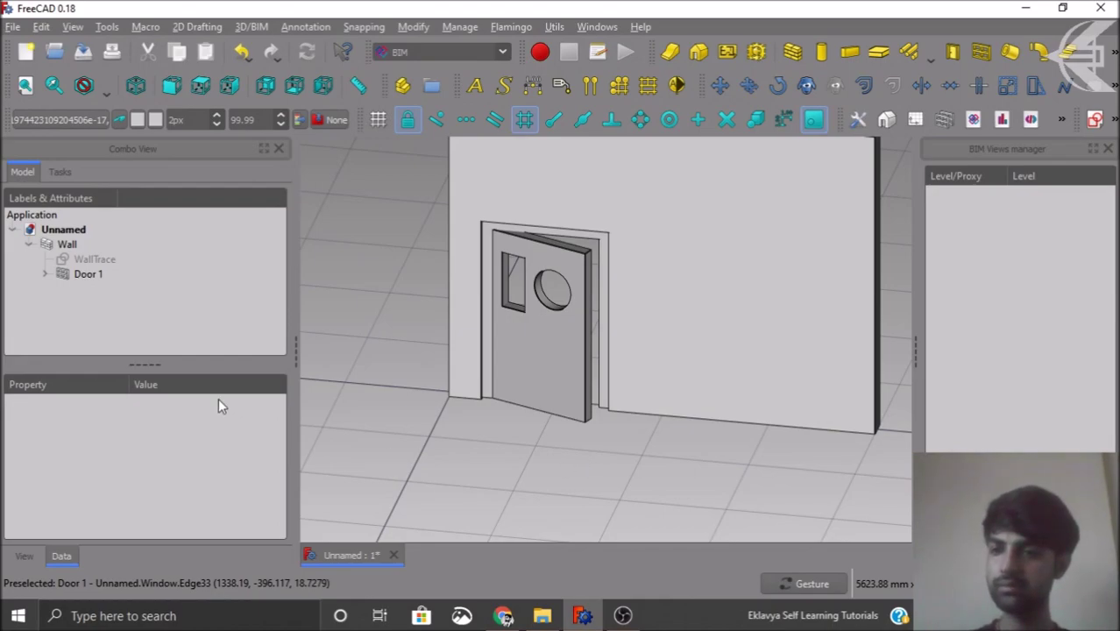
# Step: Reopen Door 1 for editing and start a new component named Mirror of type Glass panel
pyautogui.doubleClick(88, 275)
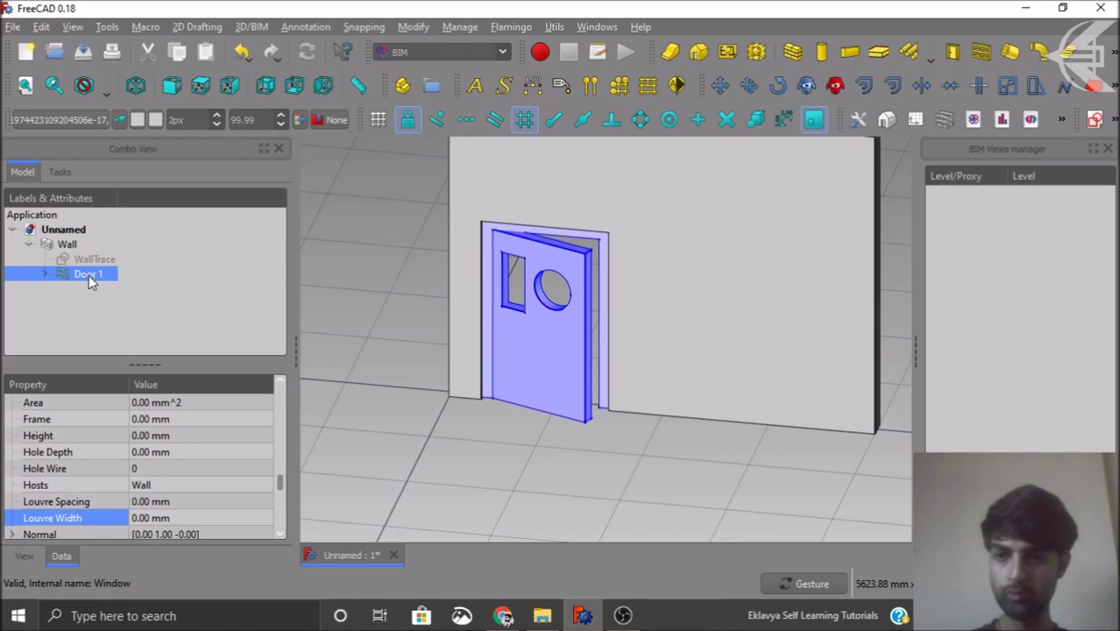
pyautogui.click(83, 462)
pyautogui.click(37, 513)
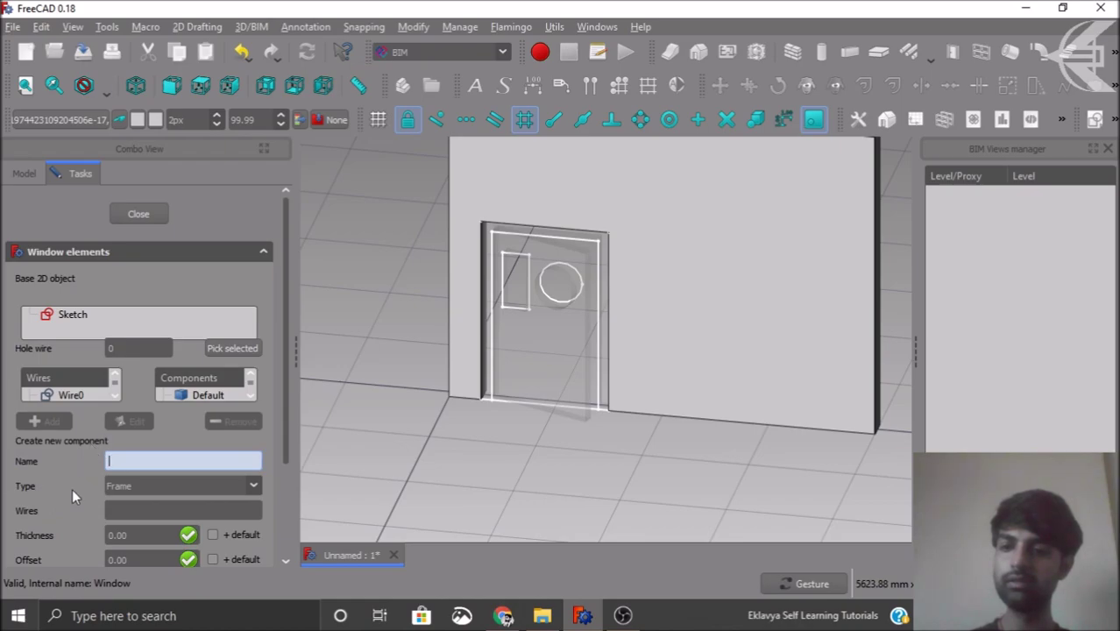
pyautogui.write('Mirror')
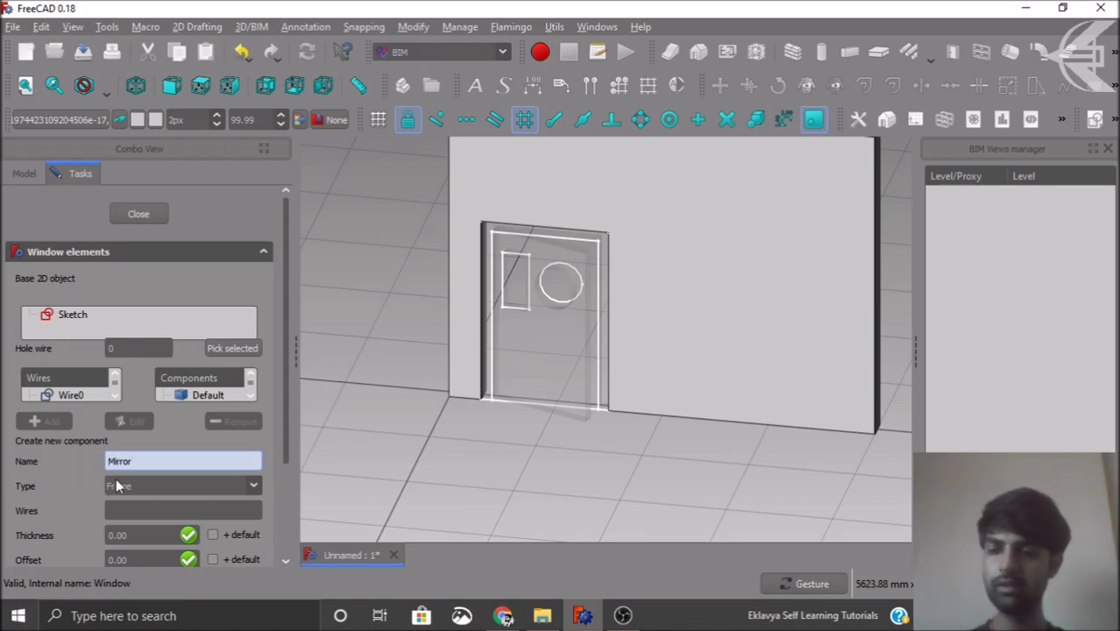
pyautogui.click(108, 484)
pyautogui.click(131, 526)
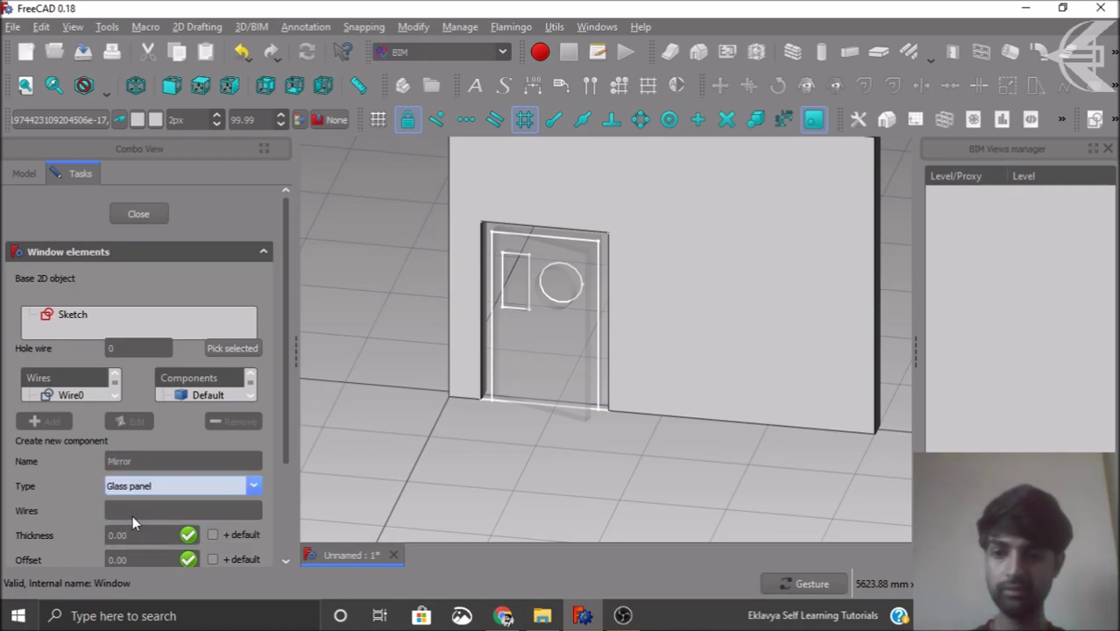
# Step: Assign the circular Wire3 to the Mirror component with a thickness of 20 mm and an offset of 50 mm
pyautogui.scroll(-2, 68, 394)
pyautogui.click(76, 298)
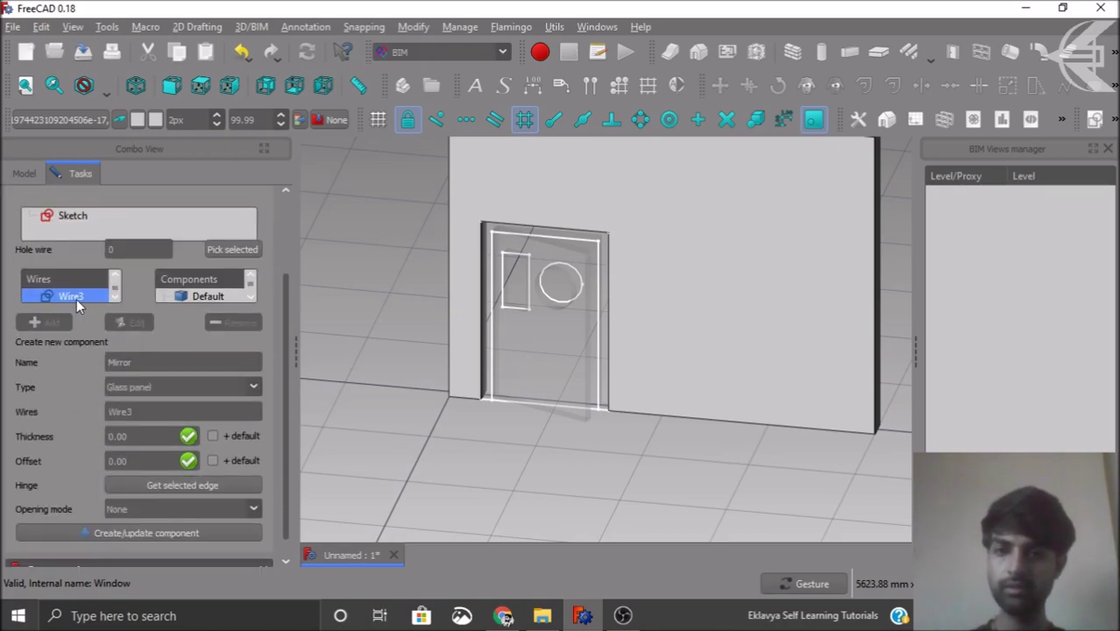
pyautogui.doubleClick(137, 444)
pyautogui.write('20')
pyautogui.press('Tab')
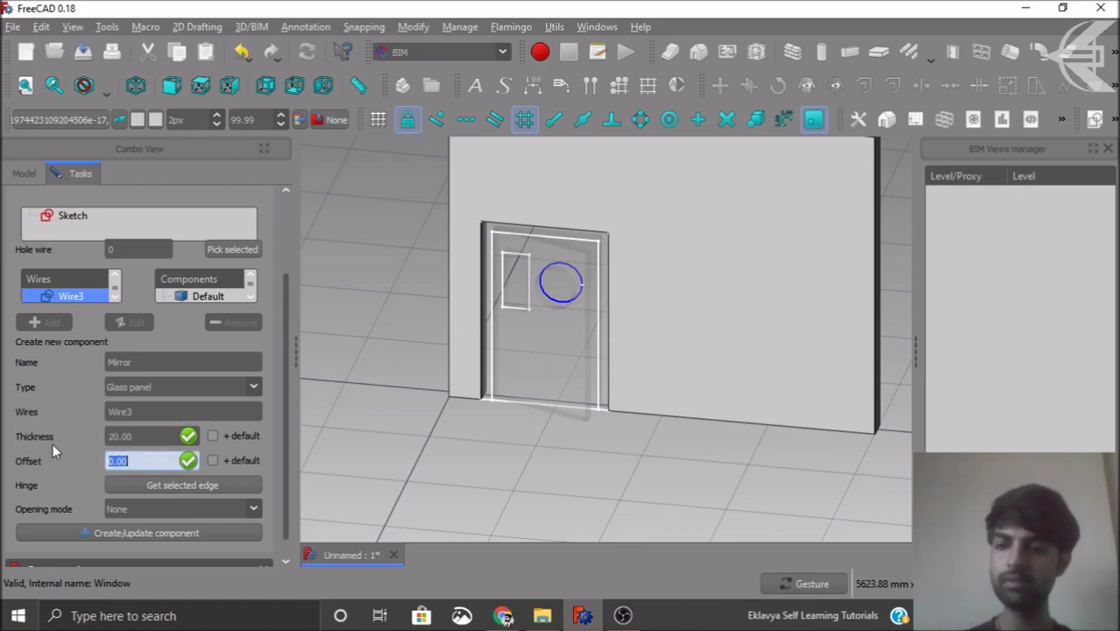
pyautogui.write('50')
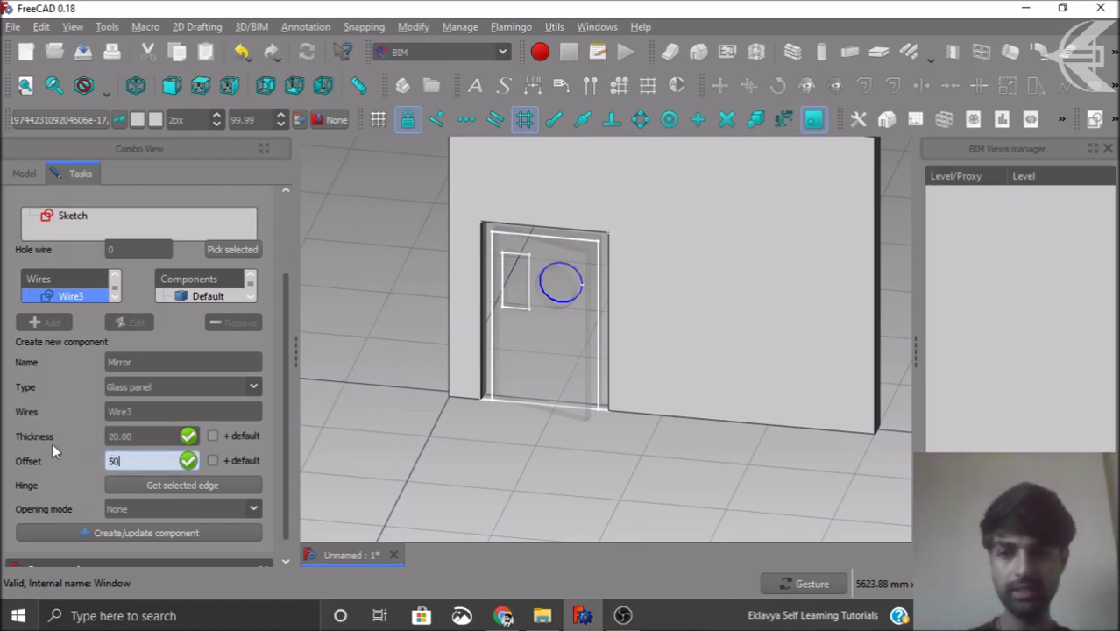
# Step: Hinge the Mirror on the door outline's left vertical Edge8 with opening mode Arc 45 inv, and create the component
pyautogui.click(591, 440)
pyautogui.click(492, 376)
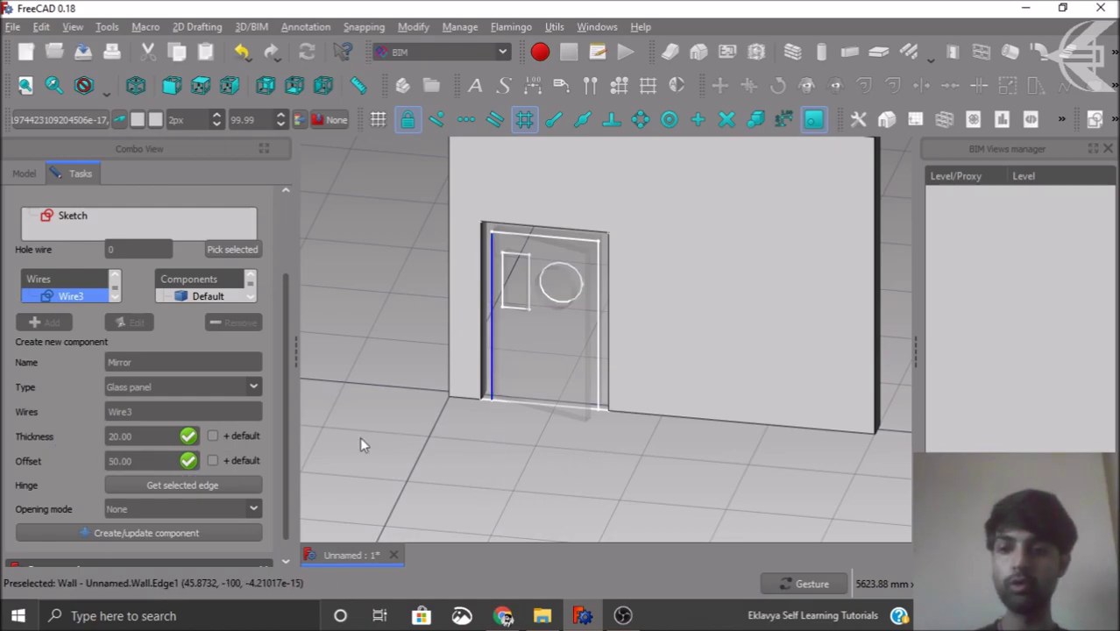
pyautogui.click(210, 483)
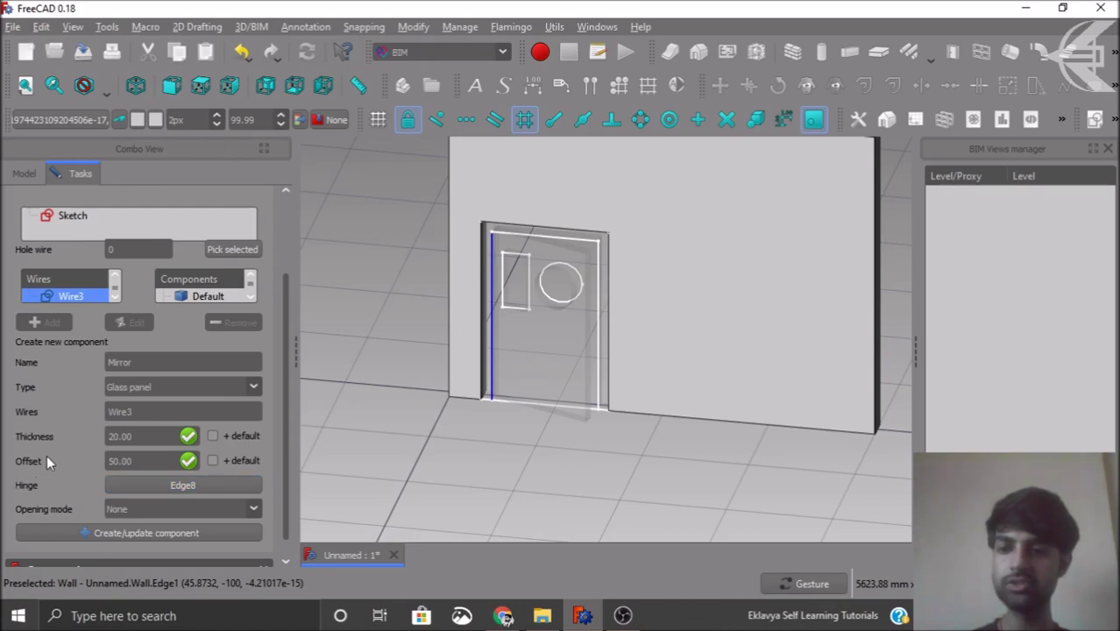
pyautogui.click(128, 509)
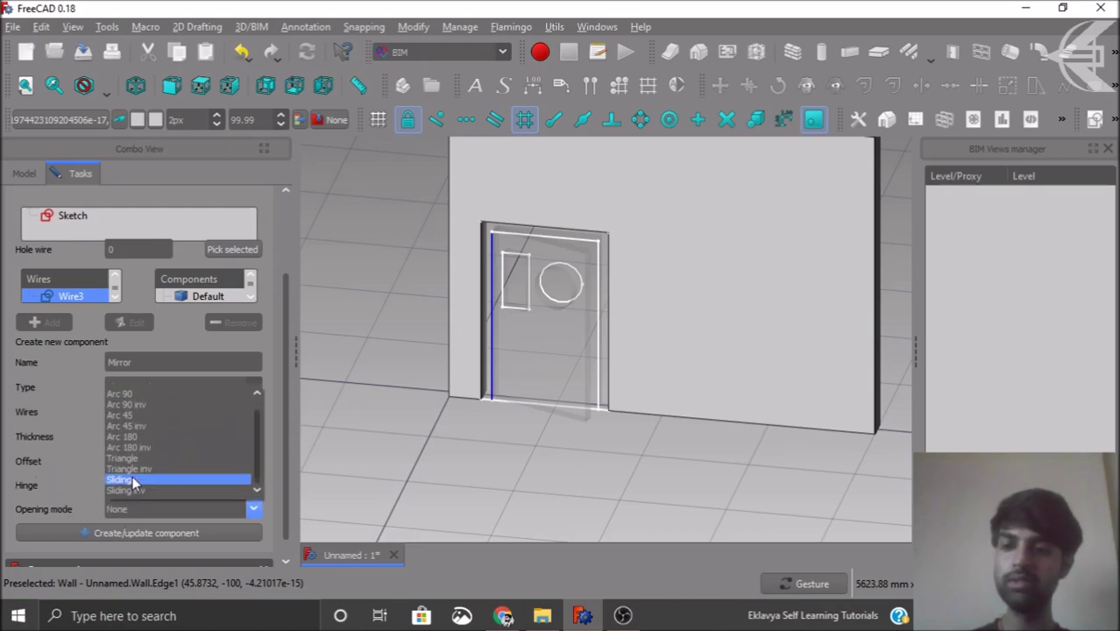
pyautogui.click(142, 424)
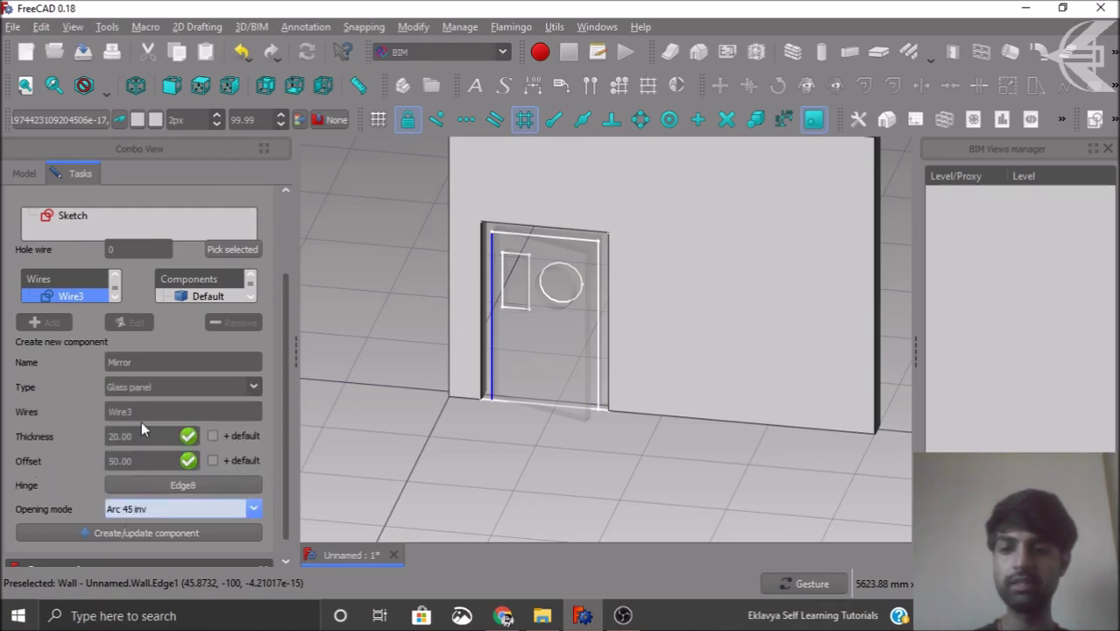
pyautogui.click(104, 529)
pyautogui.click(146, 215)
# Step: Inspect the round glass panel in the opened door from both sides of the wall, in front view and in axonometric view
pyautogui.moveTo(646, 481); pyautogui.dragTo(720, 456)
pyautogui.moveTo(523, 482); pyautogui.dragTo(783, 484)
pyautogui.scroll(4, 682, 344)
pyautogui.scroll(-3, 666, 355)
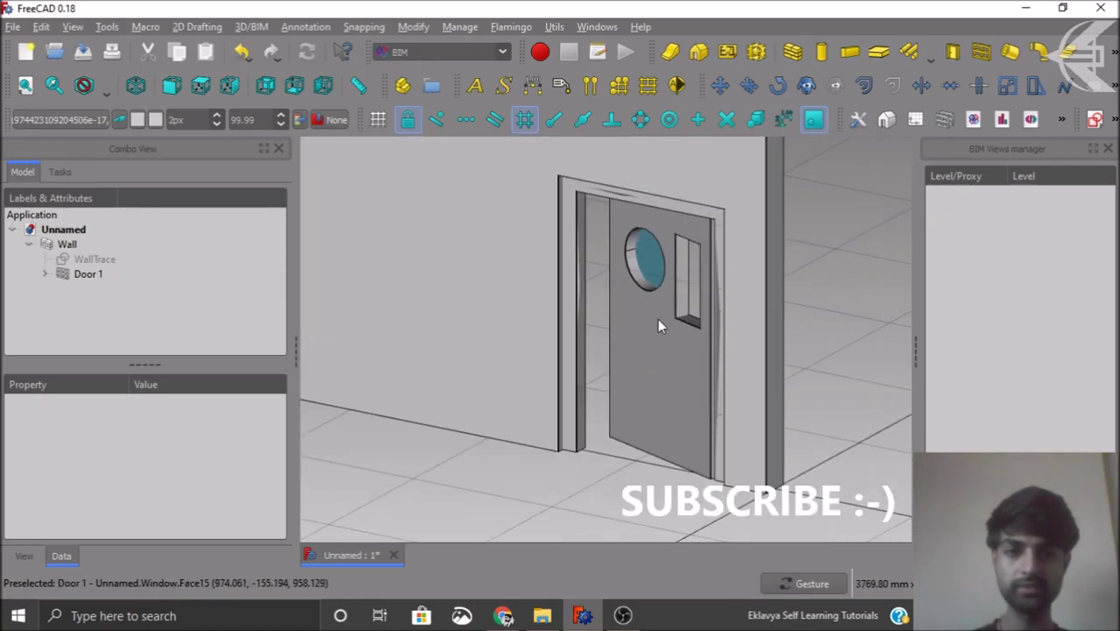
pyautogui.moveTo(833, 440); pyautogui.dragTo(508, 438)
pyautogui.scroll(-3, 478, 493)
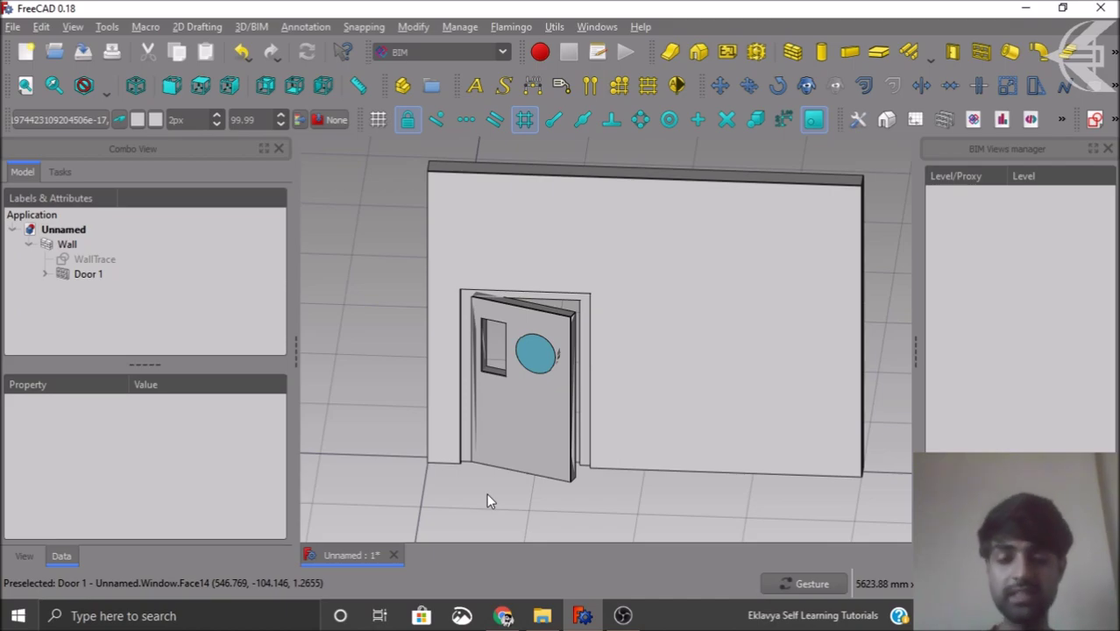
pyautogui.press('1')
pyautogui.scroll(-2, 478, 434)
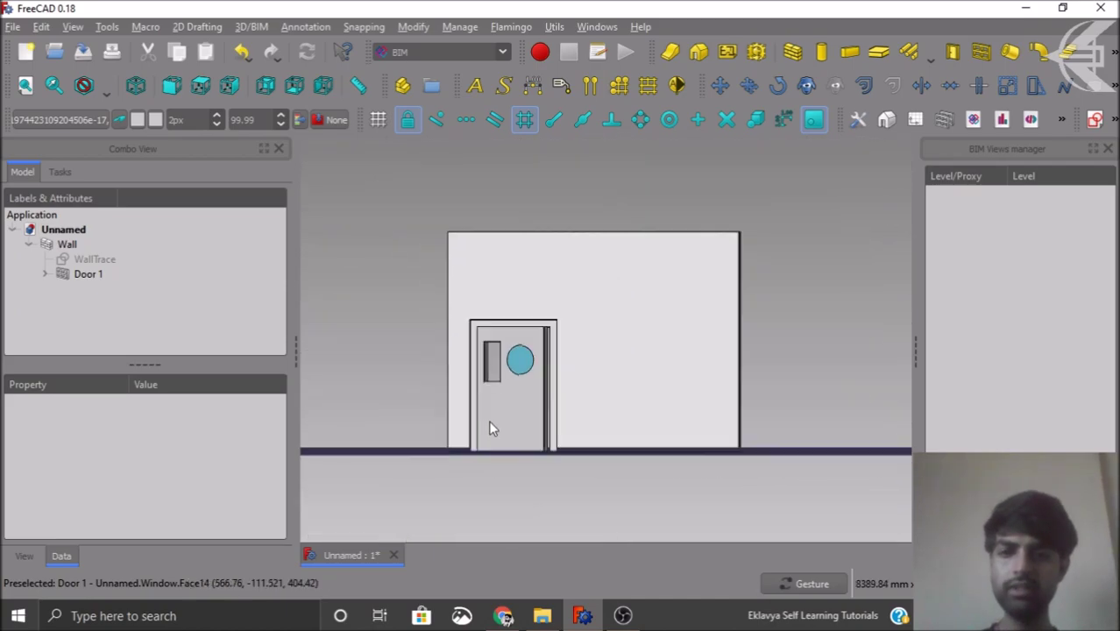
pyautogui.press('0')
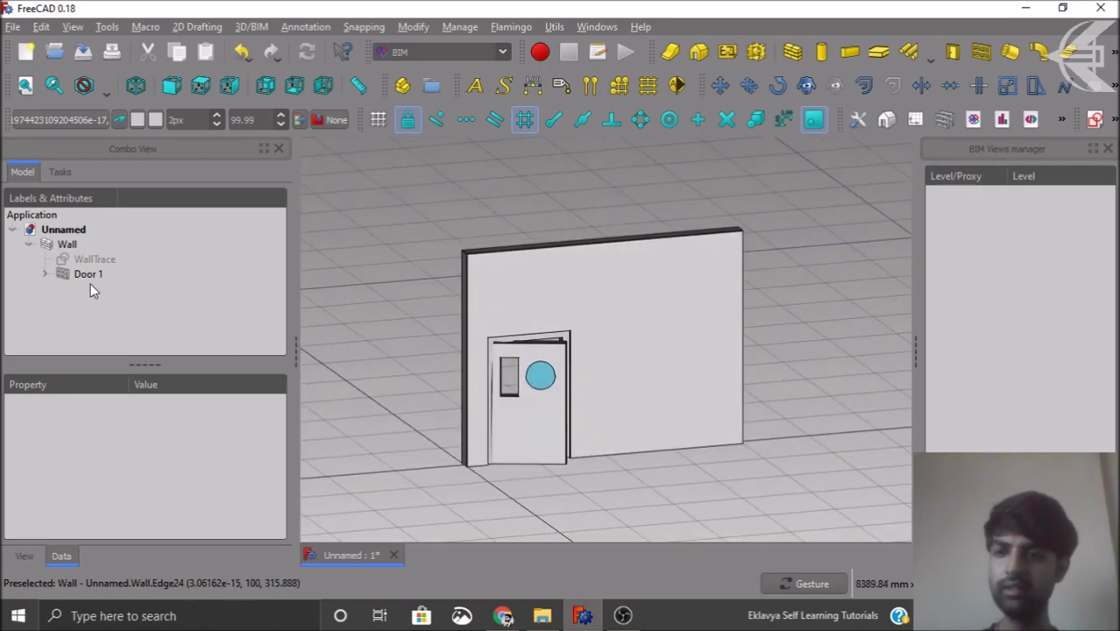
# Step: Reopen Door 1 for editing and start a new component named Sticks of type Louvre
pyautogui.doubleClick(80, 277)
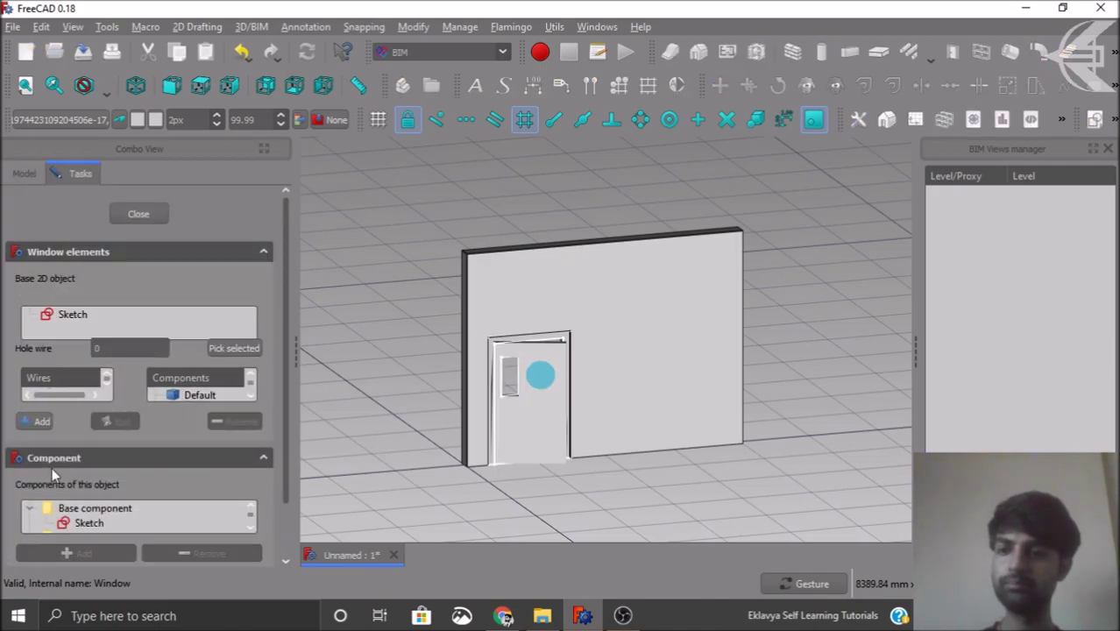
pyautogui.click(35, 459)
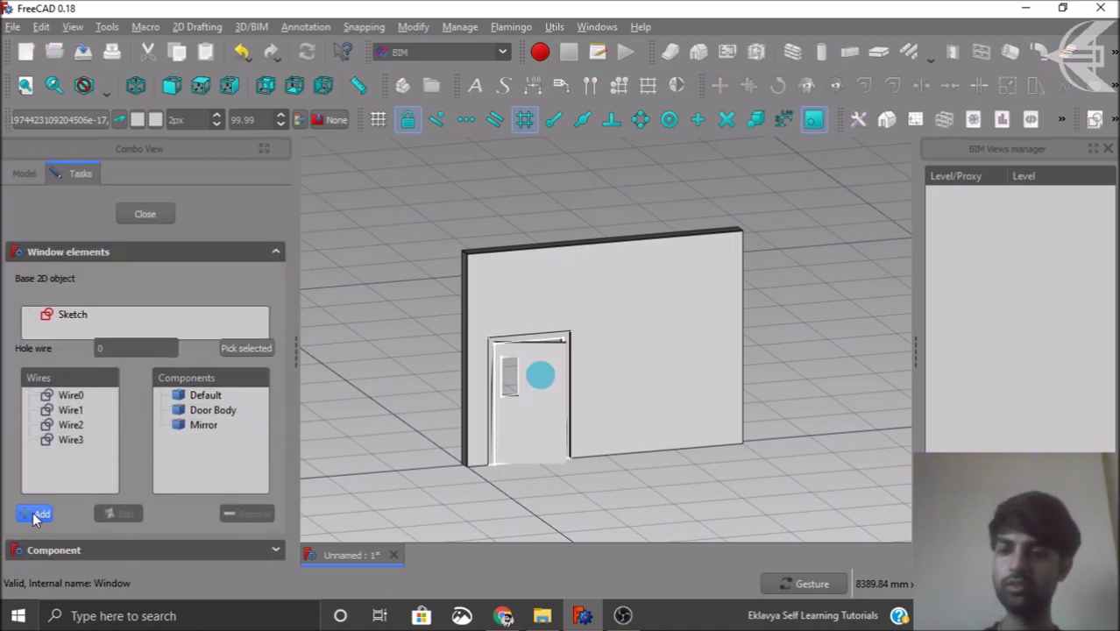
pyautogui.click(38, 514)
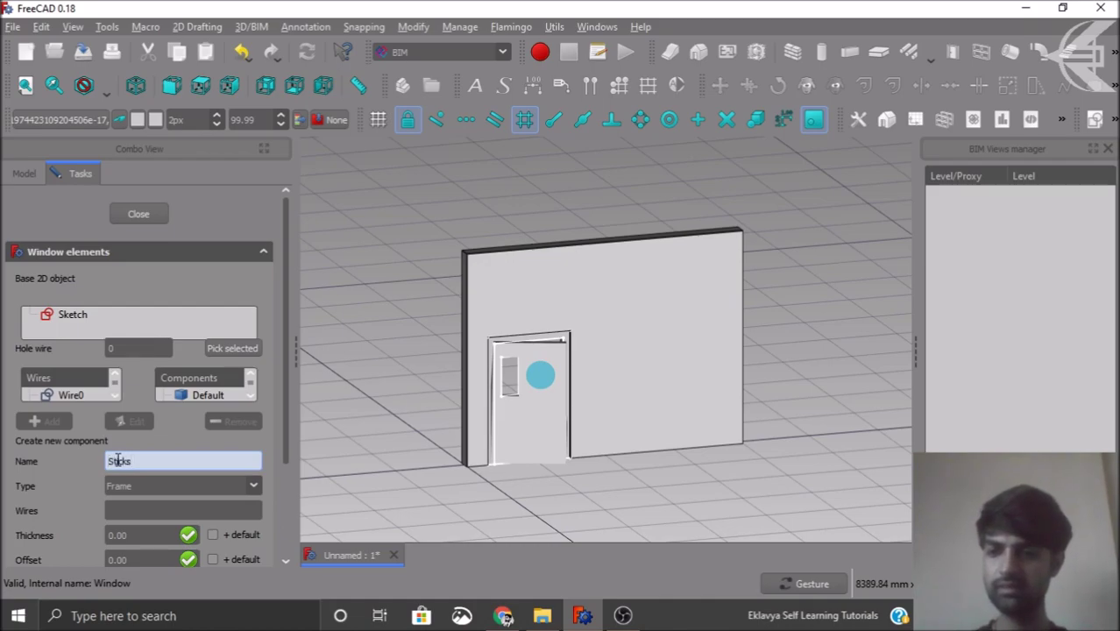
pyautogui.write('Sticks')
pyautogui.click(139, 484)
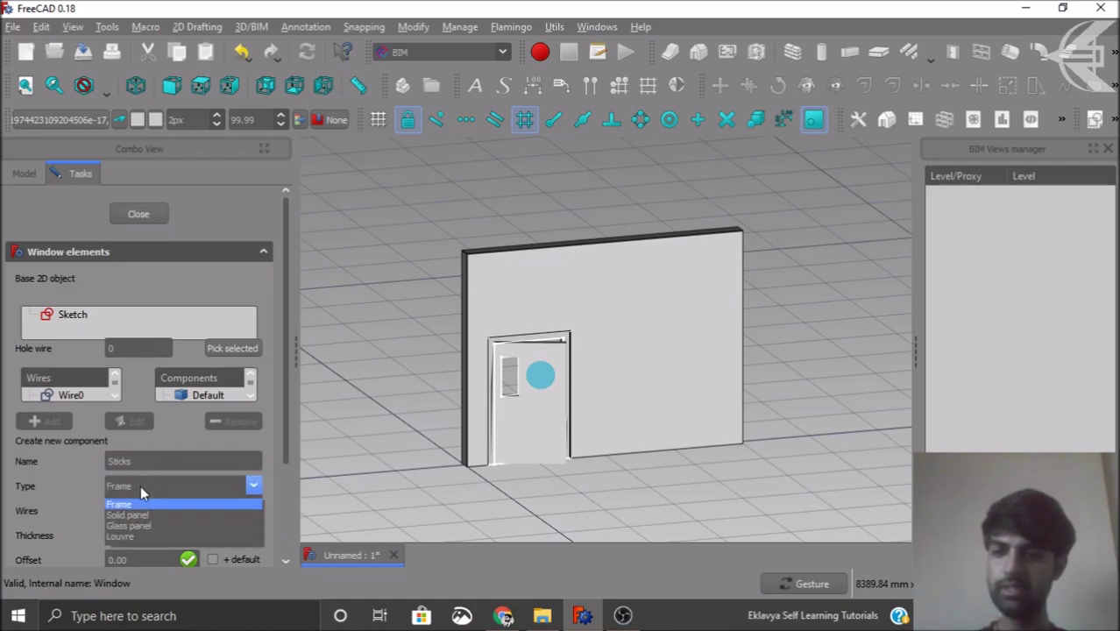
pyautogui.click(138, 534)
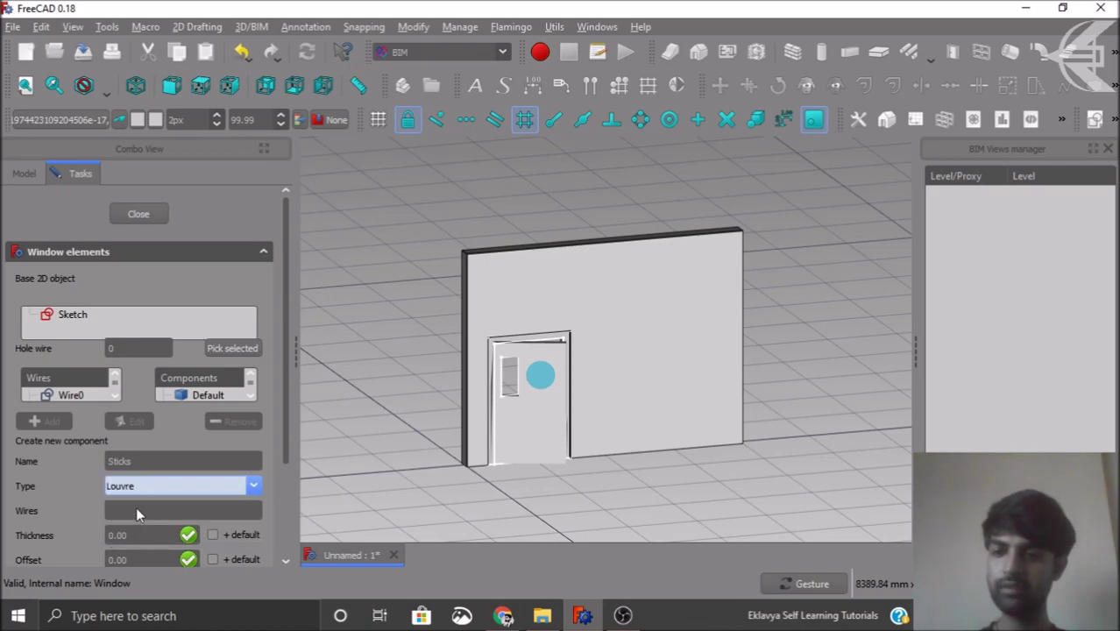
# Step: Assign the rectangular Wire2 to the Sticks component with a thickness of 50 mm and an offset of 50 mm
pyautogui.scroll(-2, 112, 399)
pyautogui.click(108, 399)
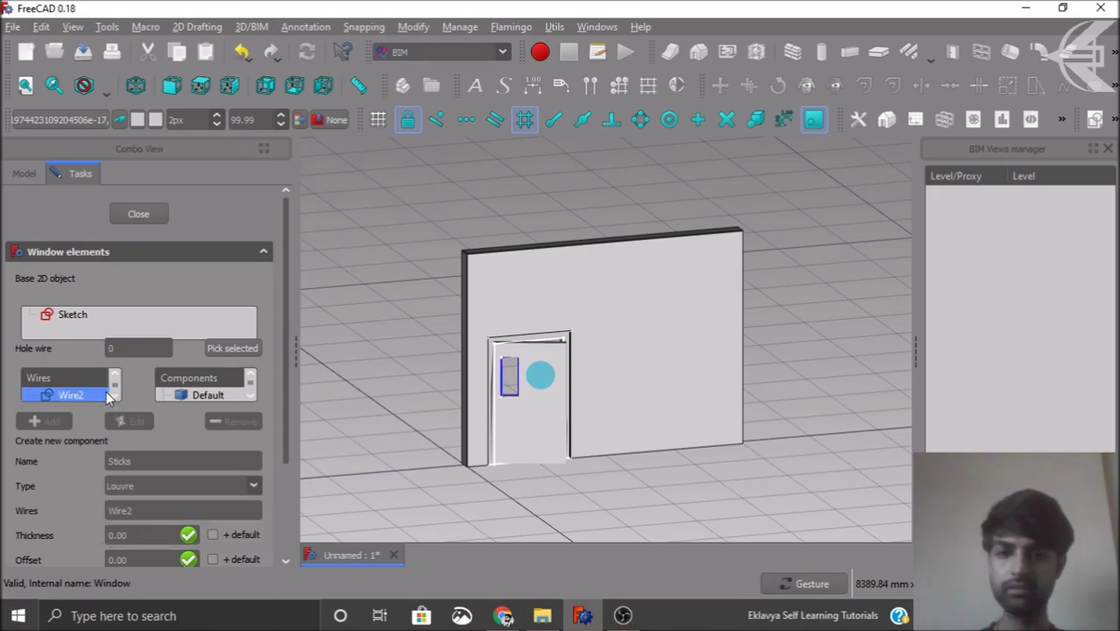
pyautogui.scroll(4, 464, 423)
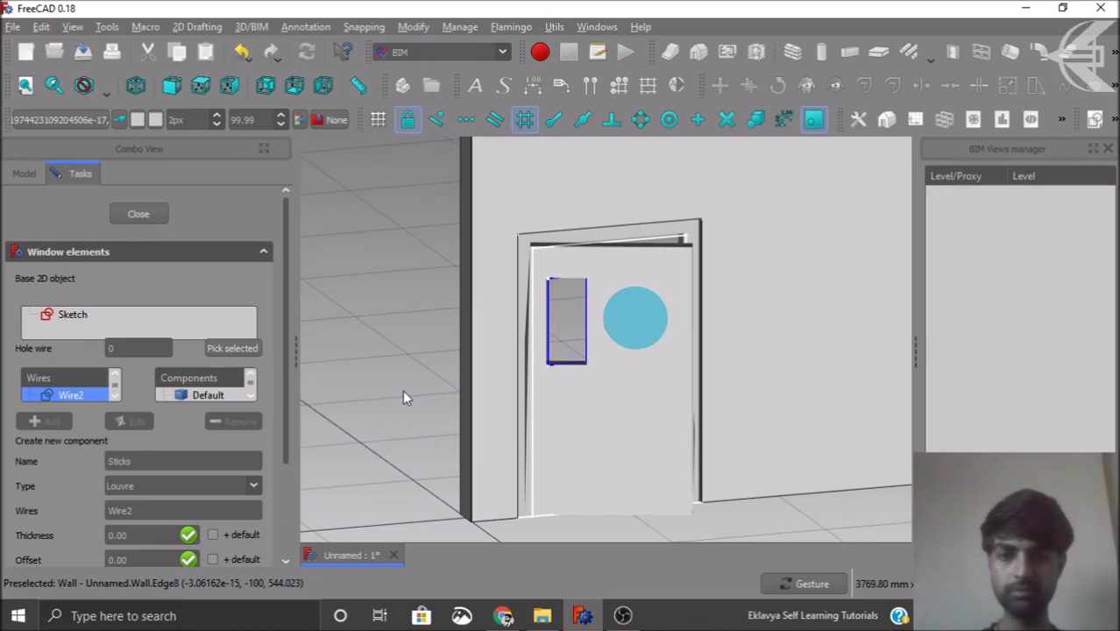
pyautogui.click(130, 535)
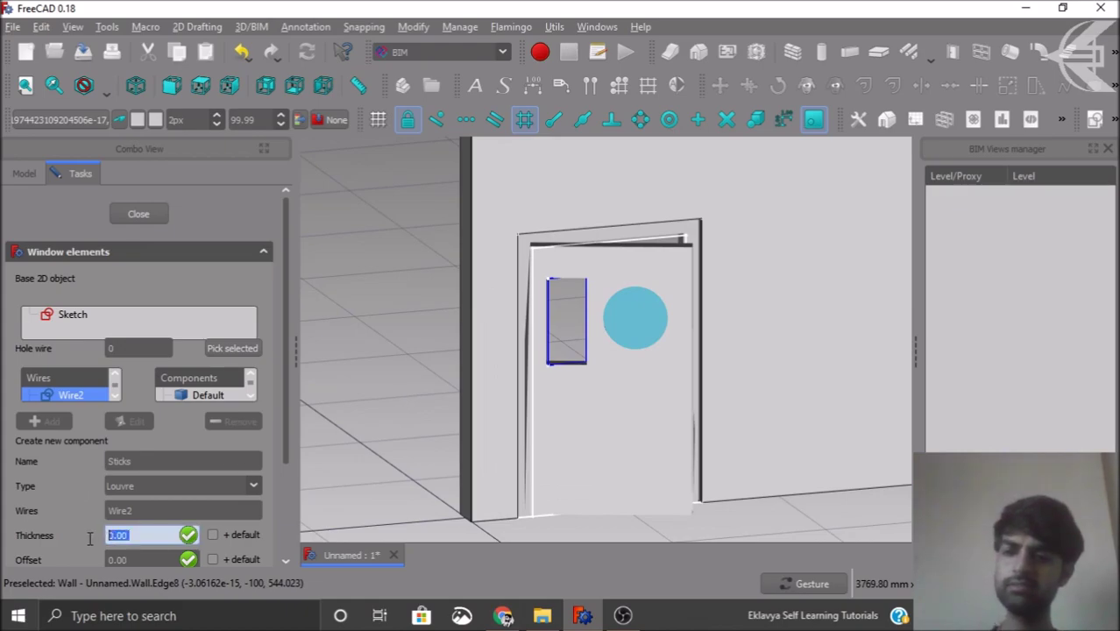
pyautogui.write('50')
pyautogui.press('Tab')
pyautogui.write('50')
pyautogui.press('Tab')
pyautogui.scroll(-2, 77, 499)
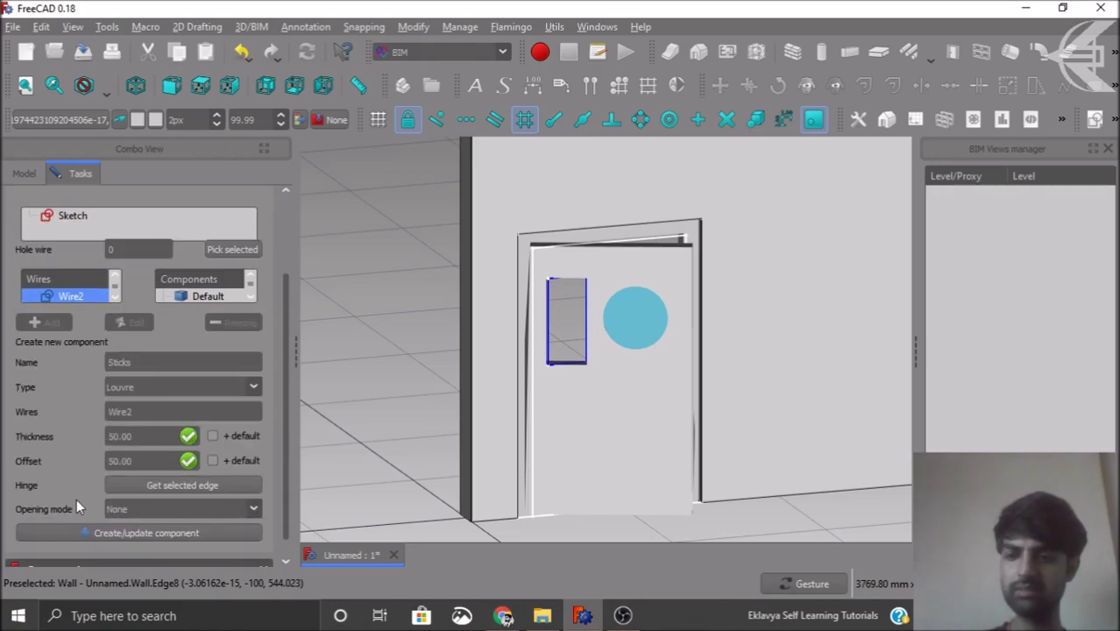
# Step: Hinge the Sticks on the door outline's left vertical Edge8 with opening mode Arc 45 inv, create the component and finish editing
pyautogui.click(565, 533)
pyautogui.scroll(3, 546, 523)
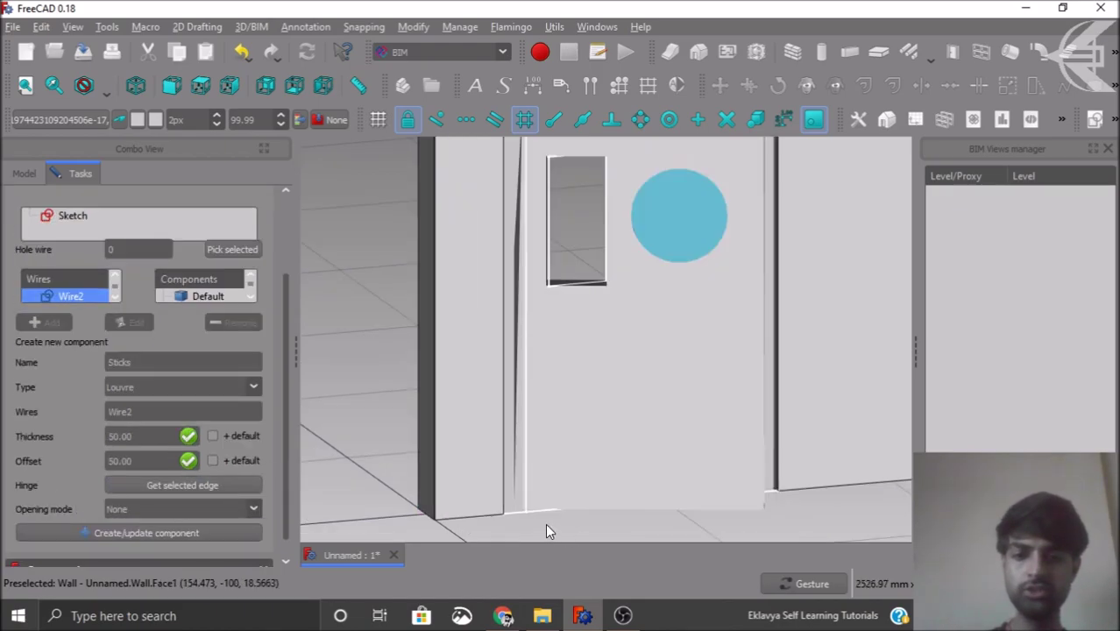
pyautogui.click(525, 473)
pyautogui.click(180, 486)
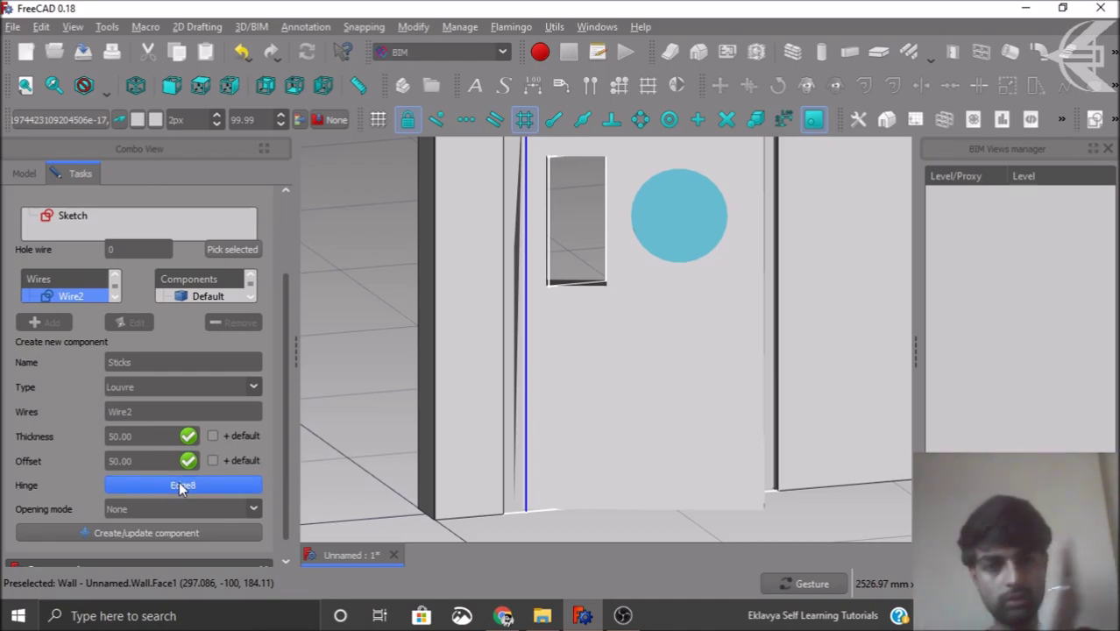
pyautogui.click(171, 504)
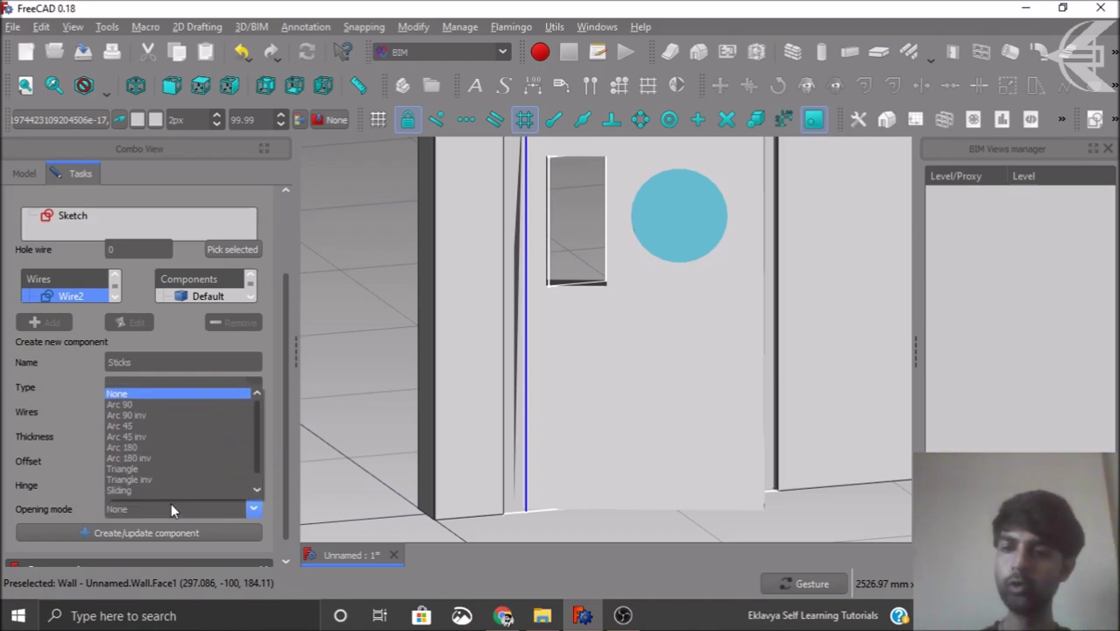
pyautogui.click(140, 426)
pyautogui.click(88, 537)
pyautogui.click(146, 215)
# Step: Inspect the rectangular opening in the door leaf from both sides of the wall
pyautogui.scroll(-5, 485, 330)
pyautogui.moveTo(435, 303); pyautogui.dragTo(722, 346)
pyautogui.scroll(6, 722, 325)
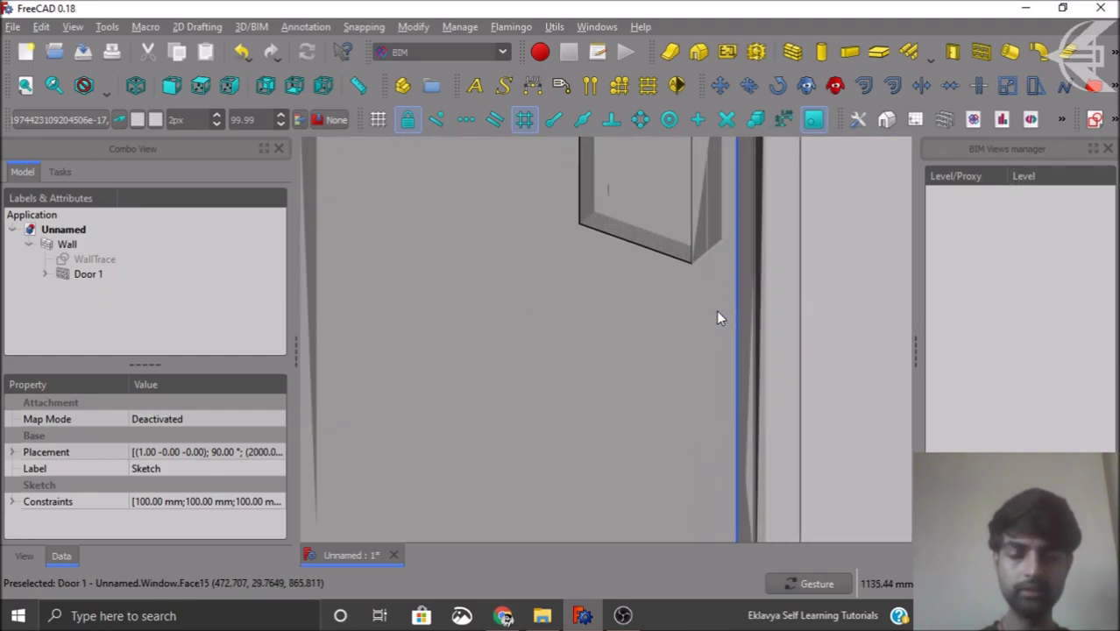
pyautogui.scroll(-5, 717, 318)
pyautogui.moveTo(817, 351); pyautogui.dragTo(548, 332)
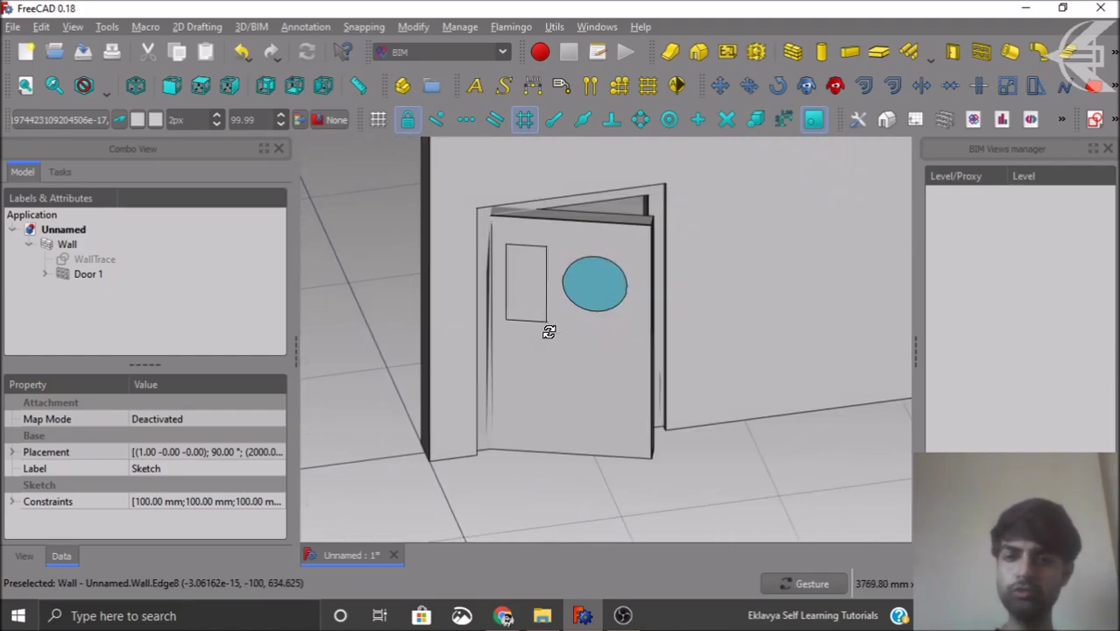
pyautogui.scroll(-2, 562, 372)
pyautogui.scroll(-2, 531, 448)
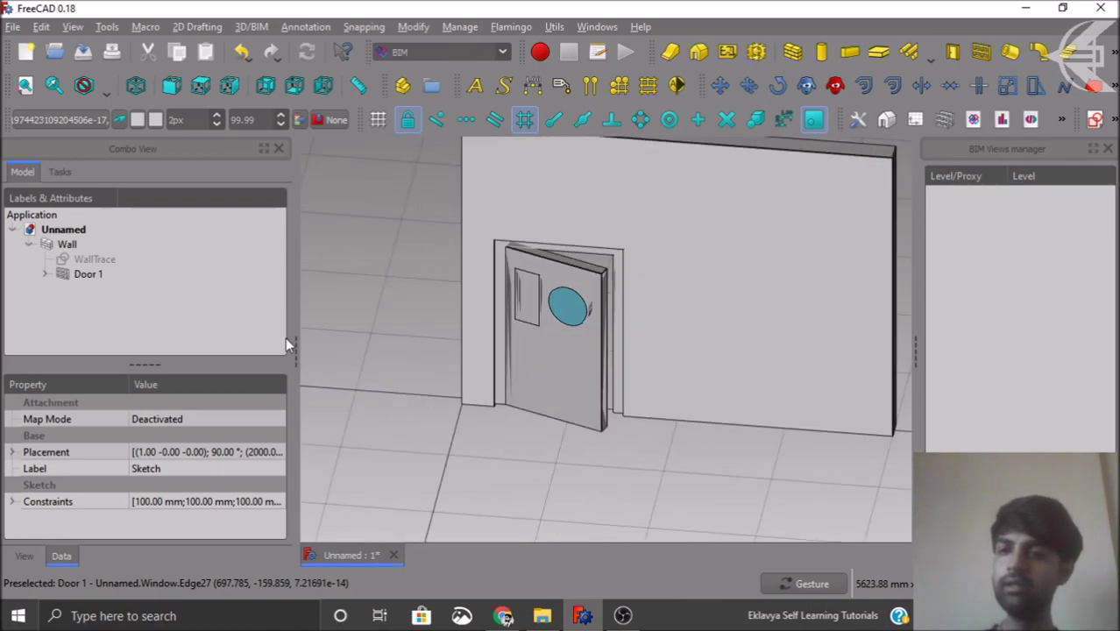
# Step: Set Door 1's louvre spacing to 100 mm and its louvre width to 50 mm
pyautogui.click(88, 275)
pyautogui.scroll(6, 75, 451)
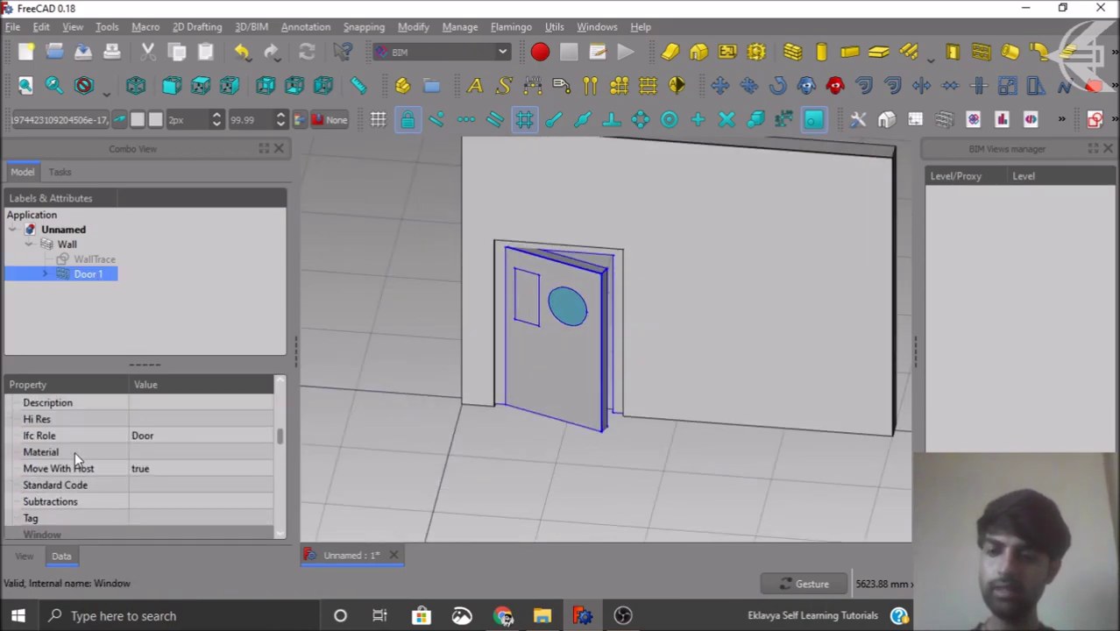
pyautogui.scroll(-6, 74, 453)
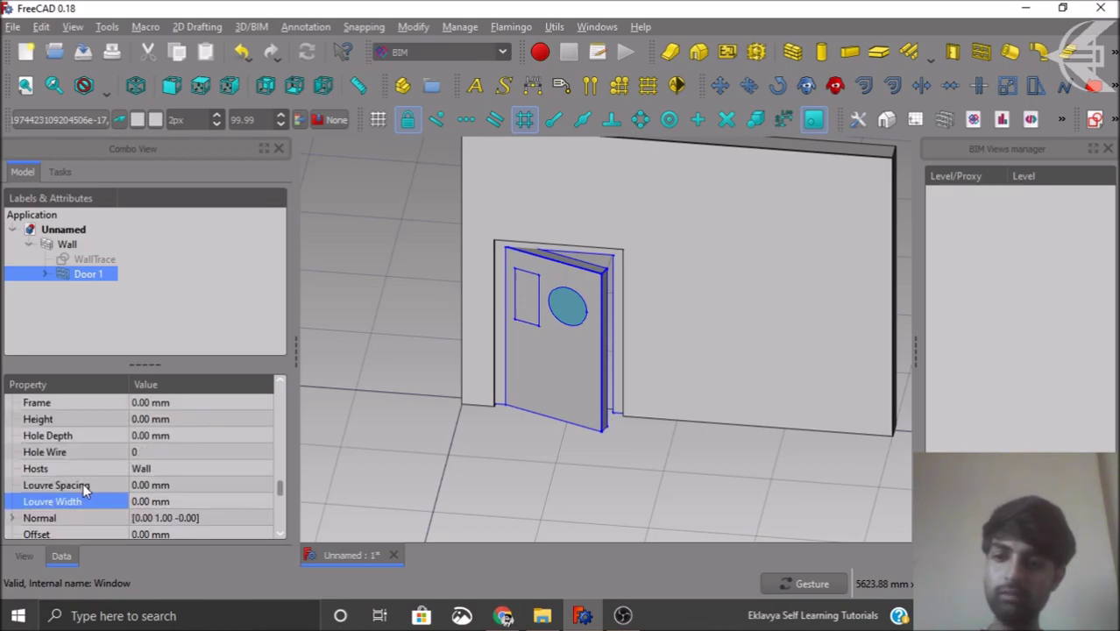
pyautogui.click(200, 485)
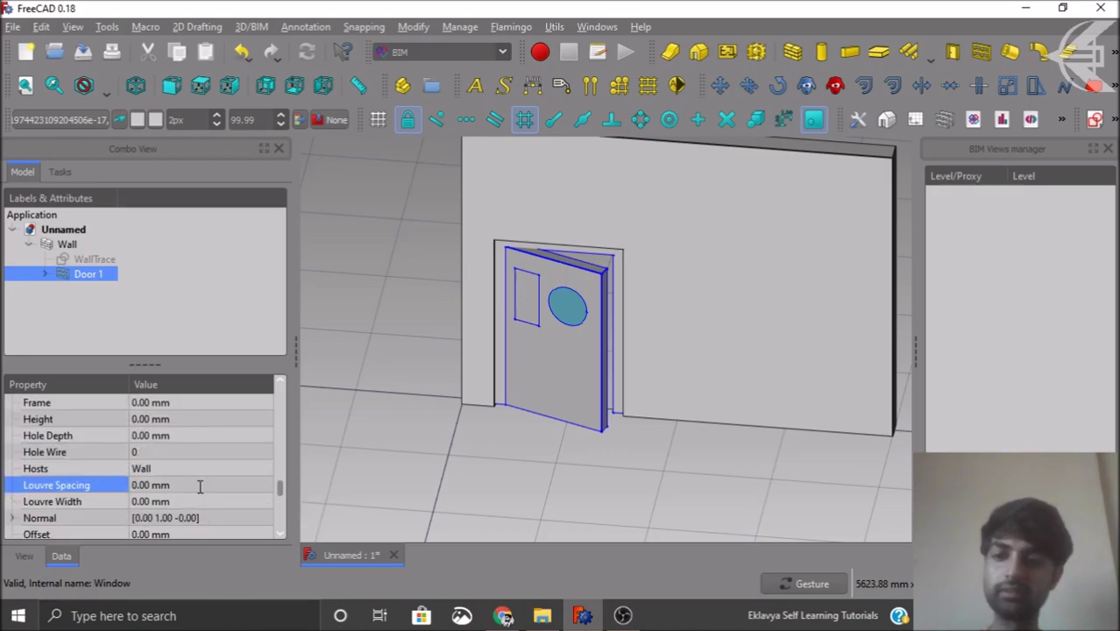
pyautogui.write('100')
pyautogui.click(193, 500)
pyautogui.write('50')
pyautogui.click(201, 485)
# Step: Examine the louvres in the door up close and reduce their spacing to 50 mm
pyautogui.moveTo(438, 473); pyautogui.dragTo(545, 429)
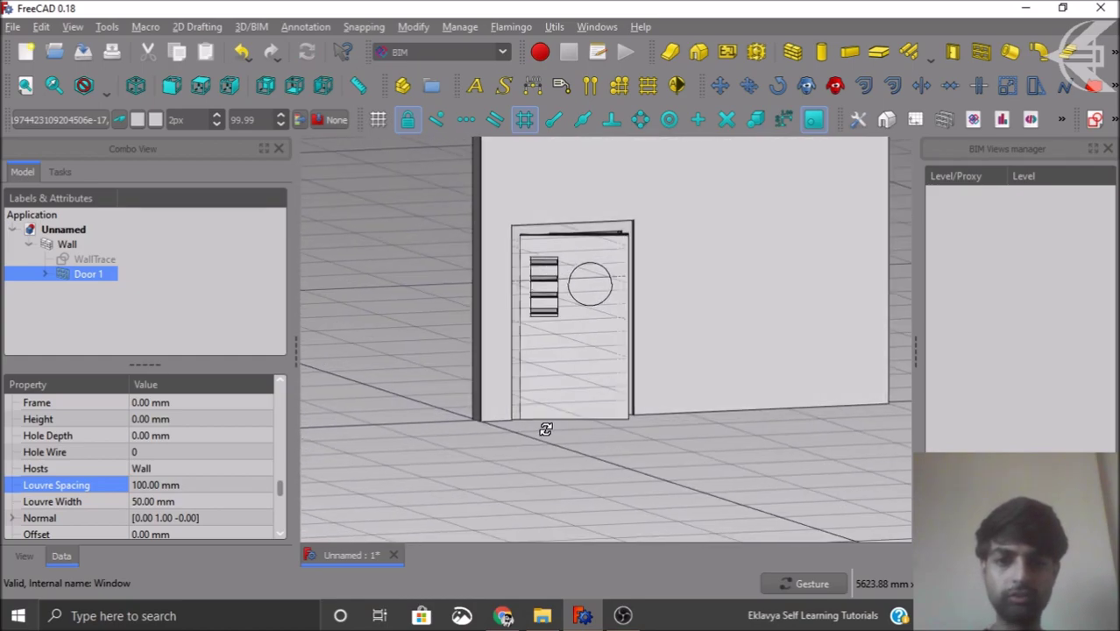
pyautogui.scroll(4, 543, 288)
pyautogui.scroll(-1, 540, 325)
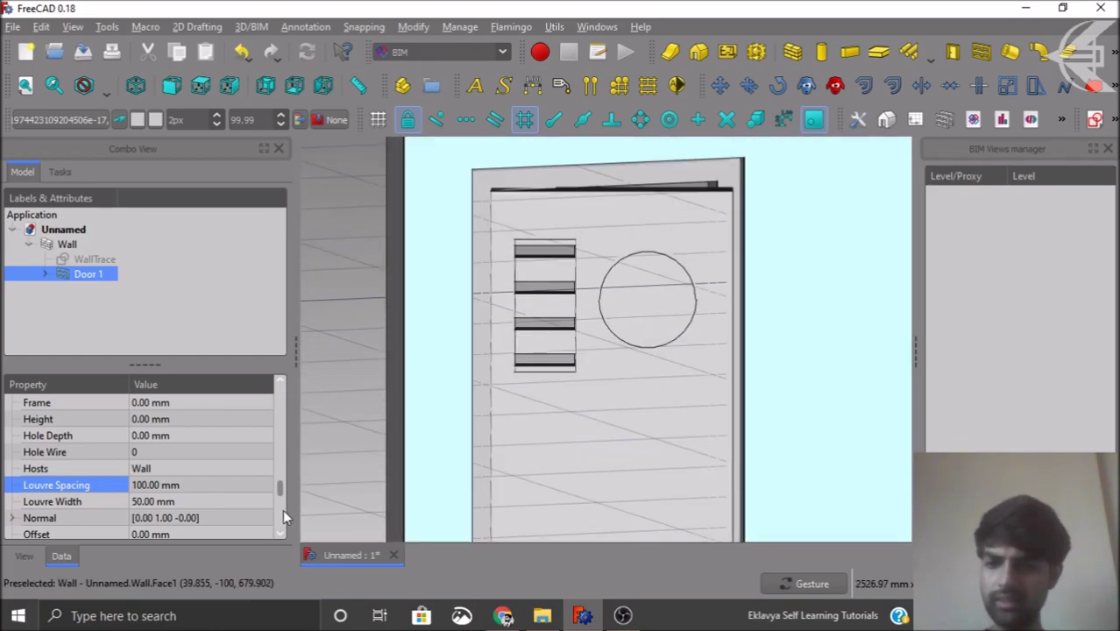
pyautogui.click(213, 485)
pyautogui.moveTo(211, 485); pyautogui.dragTo(133, 485)
pyautogui.write('50')
pyautogui.click(182, 503)
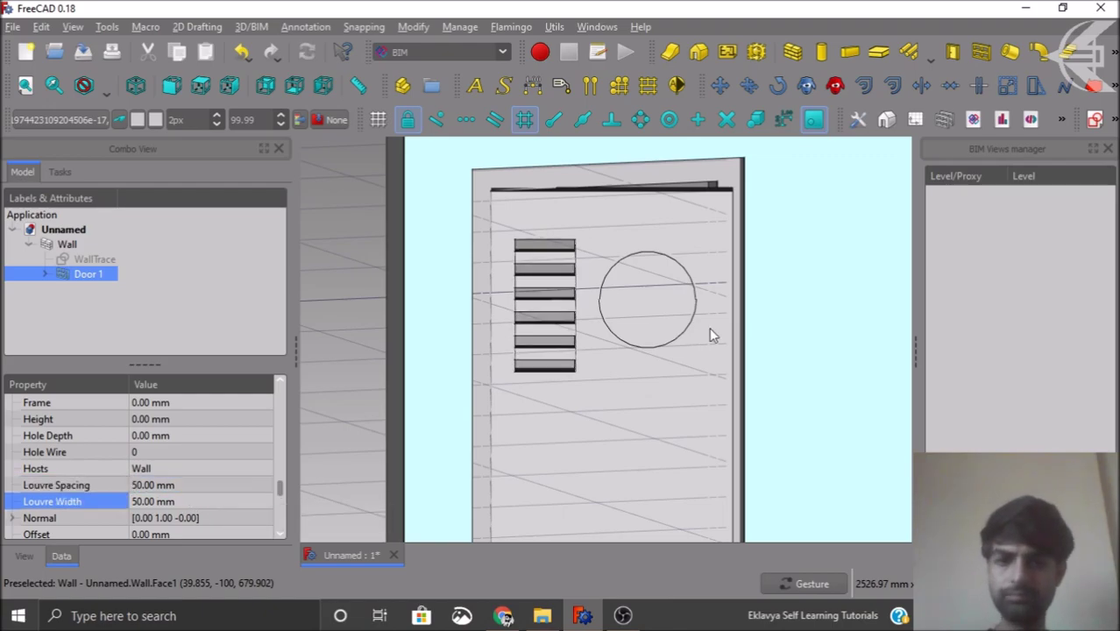
# Step: Reopen Door 1, update its Mirror component with the existing settings, and finish editing to restore the glass panel's appearance
pyautogui.scroll(-3, 709, 327)
pyautogui.click(701, 476)
pyautogui.moveTo(722, 483); pyautogui.dragTo(618, 481)
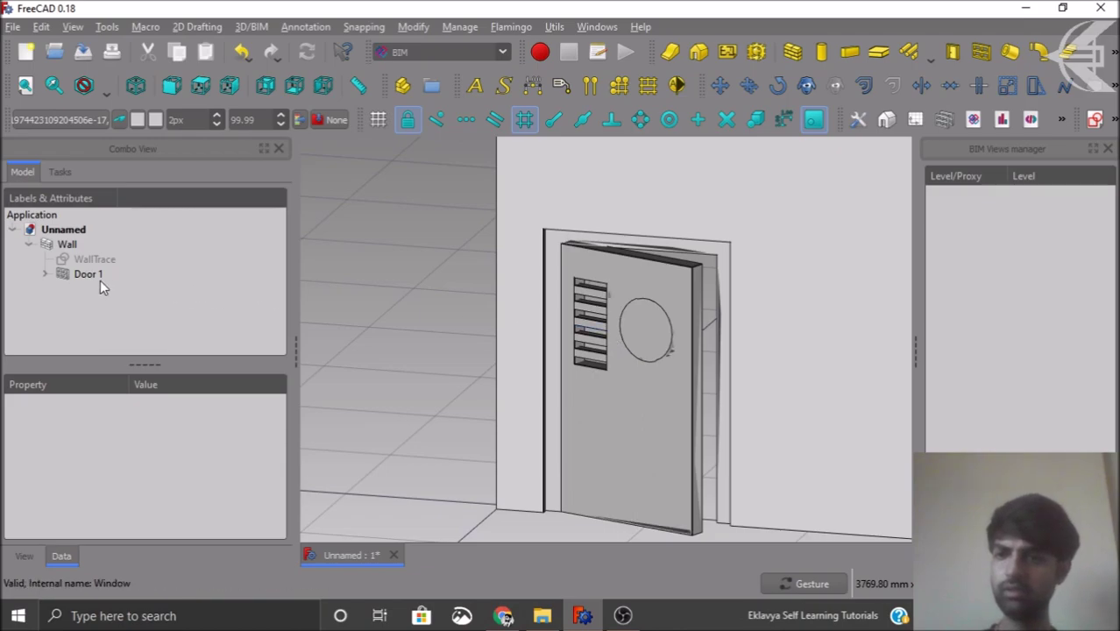
pyautogui.doubleClick(93, 273)
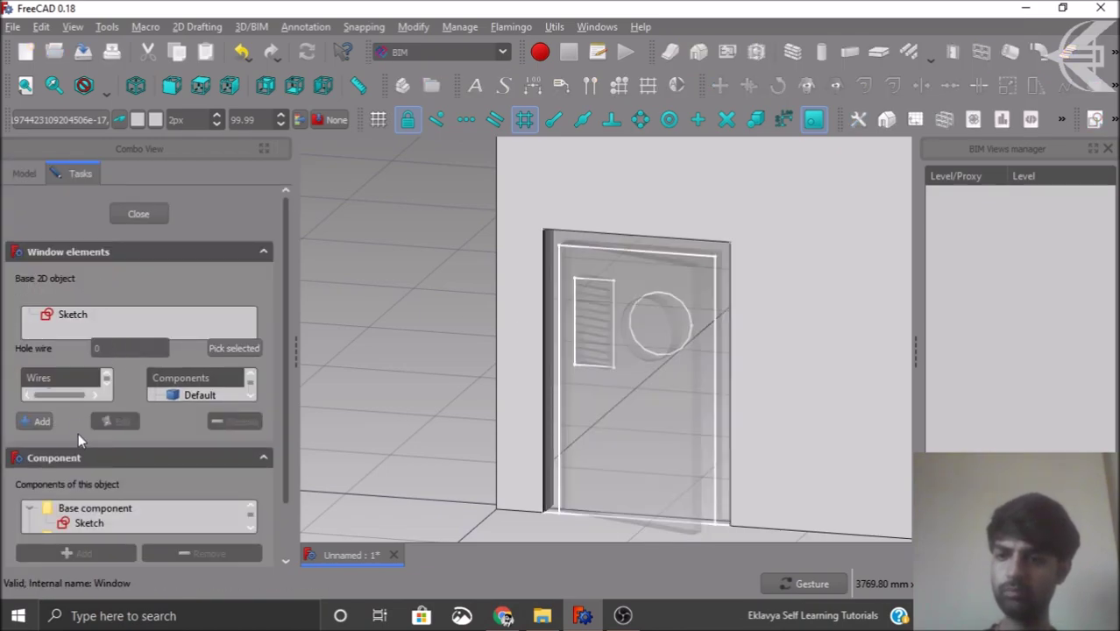
pyautogui.click(78, 459)
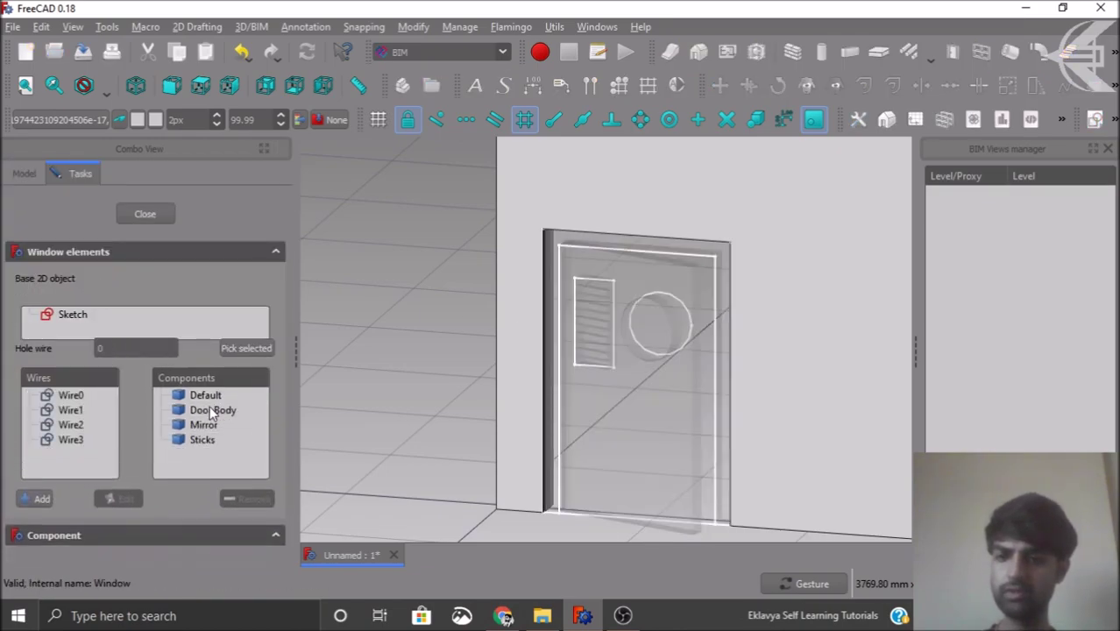
pyautogui.click(204, 425)
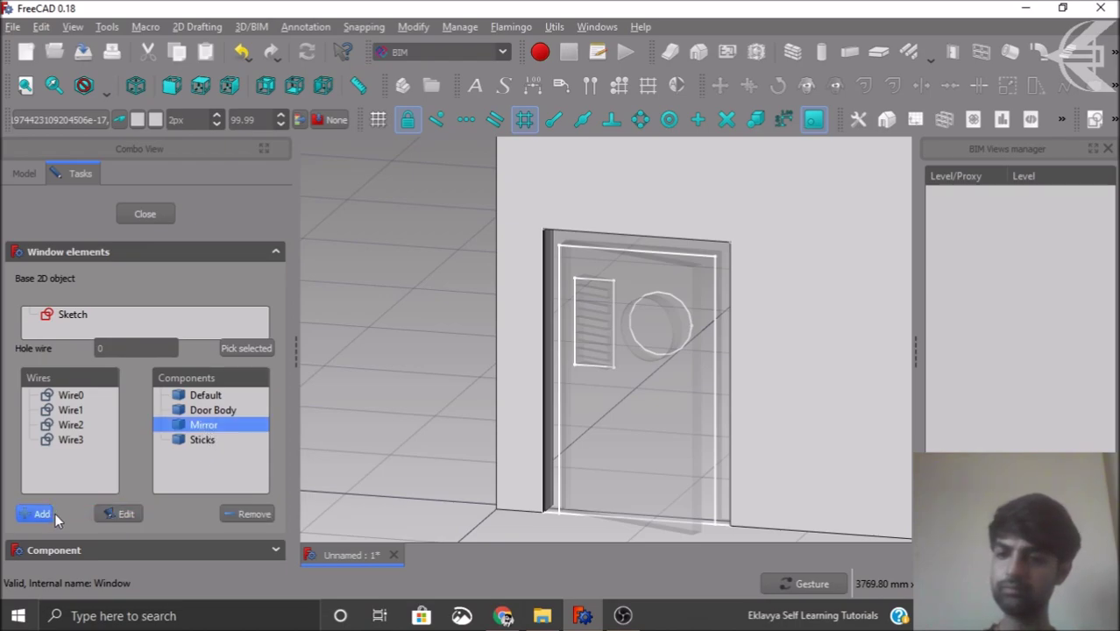
pyautogui.click(123, 513)
pyautogui.scroll(-3, 94, 488)
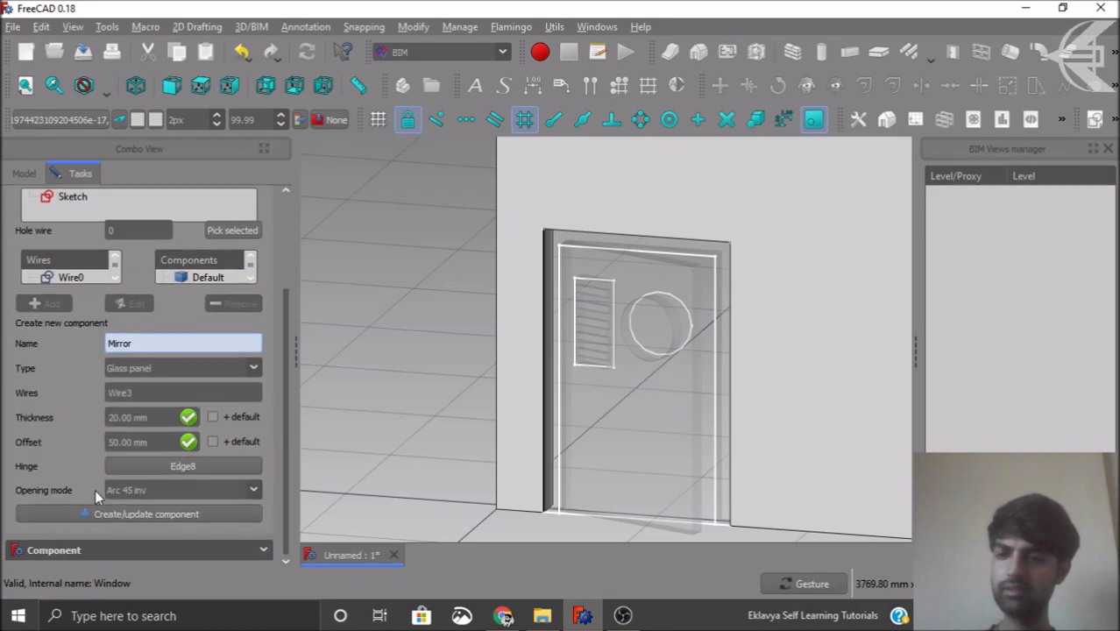
pyautogui.click(101, 510)
pyautogui.click(123, 217)
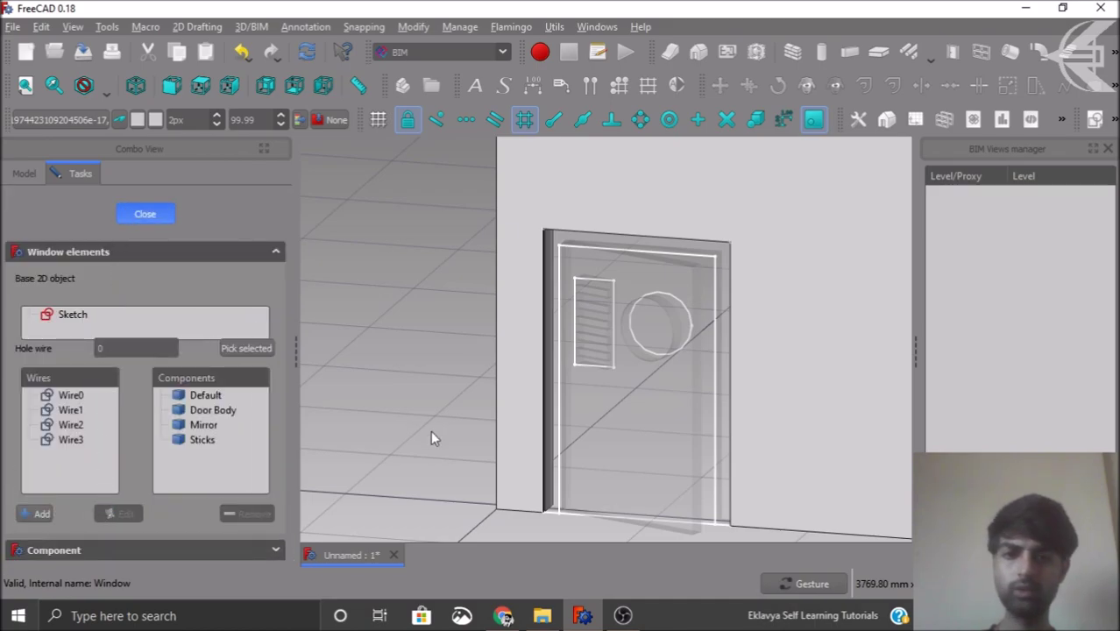
# Step: Change the wall's shape color to the orange-brown basic color #bc5e00
pyautogui.scroll(-2, 434, 420)
pyautogui.moveTo(438, 415); pyautogui.dragTo(394, 359)
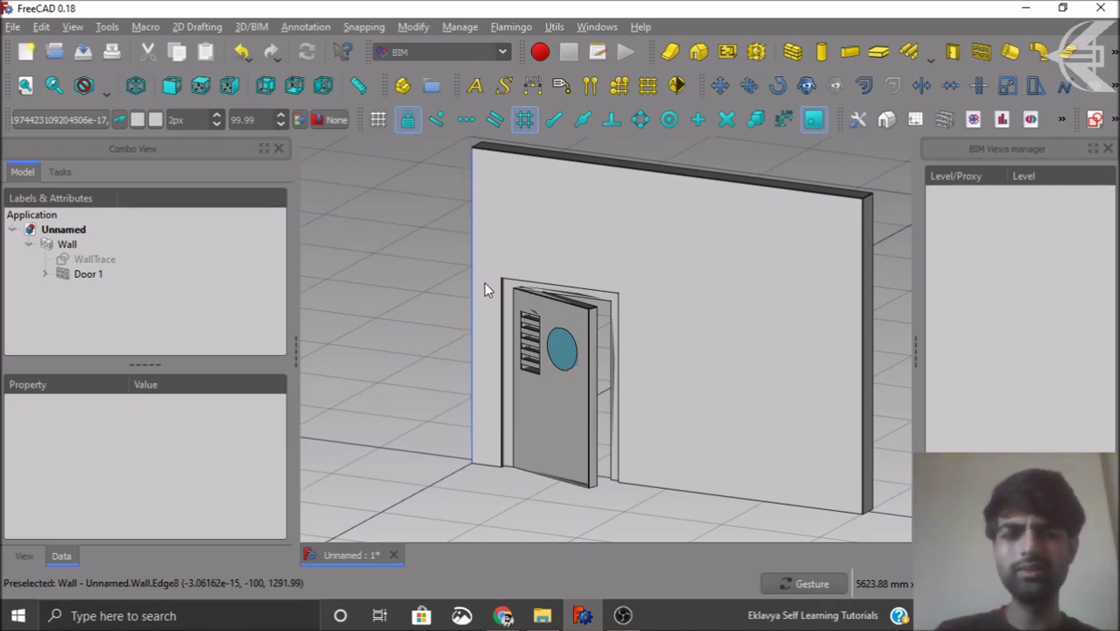
pyautogui.scroll(-2, 487, 291)
pyautogui.moveTo(498, 420)
pyautogui.mouseDown()
pyautogui.moveTo(448, 422)
pyautogui.moveTo(512, 422)
pyautogui.mouseUp()
pyautogui.click(70, 244)
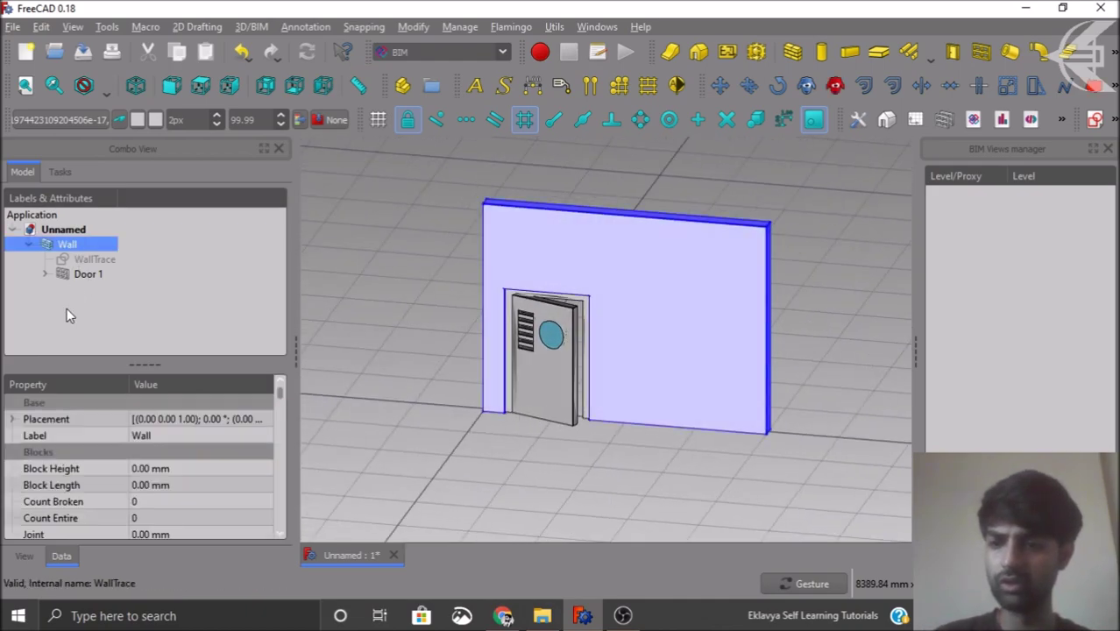
pyautogui.click(35, 554)
pyautogui.scroll(-1, 44, 471)
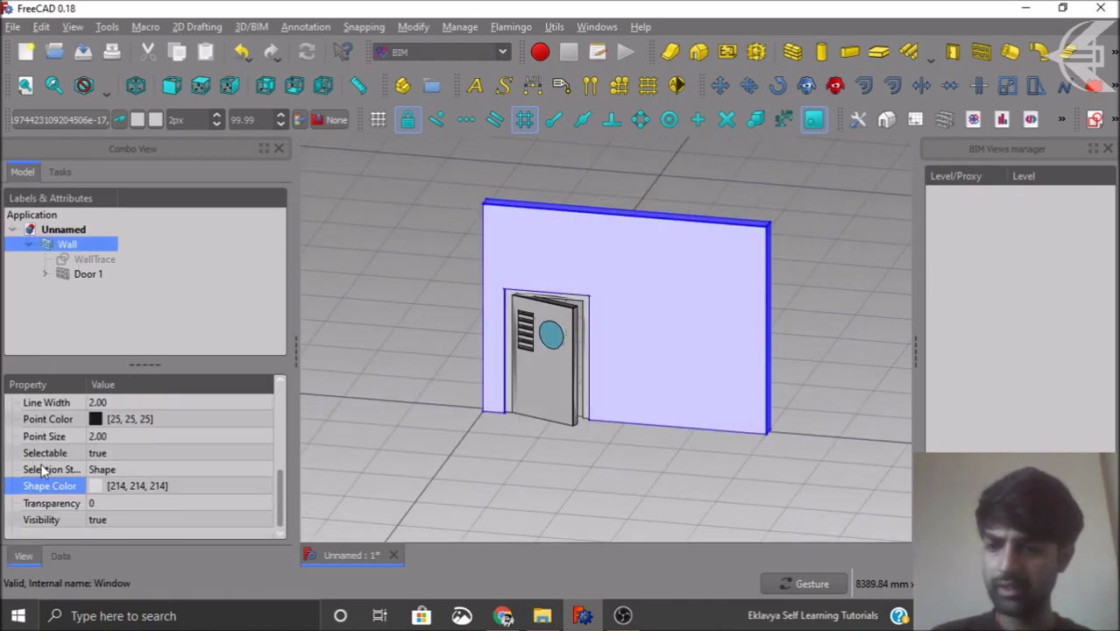
pyautogui.doubleClick(142, 485)
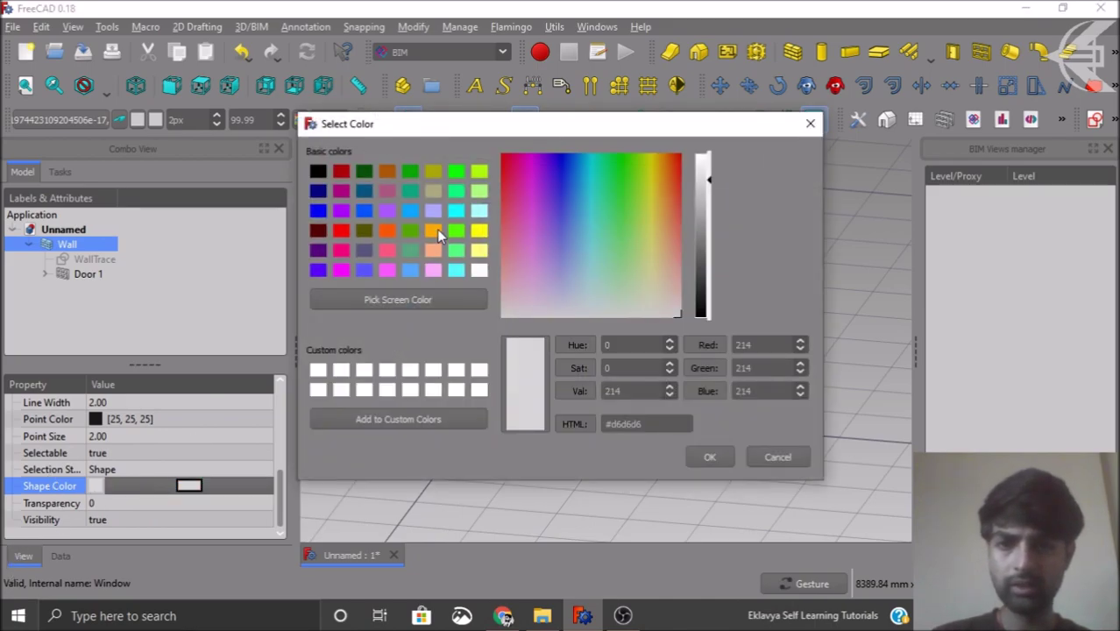
pyautogui.click(387, 175)
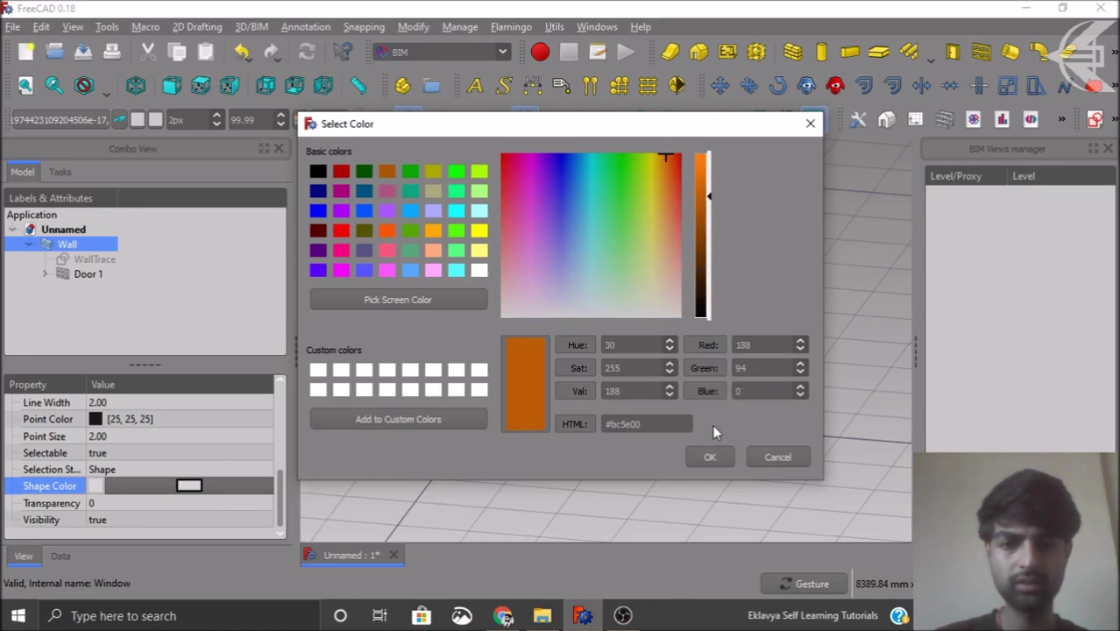
pyautogui.click(709, 457)
# Step: Change Door 1's shape color to the pale yellow basic color with RGB values 255, 255, 127
pyautogui.moveTo(671, 483); pyautogui.dragTo(603, 464)
pyautogui.scroll(2, 471, 455)
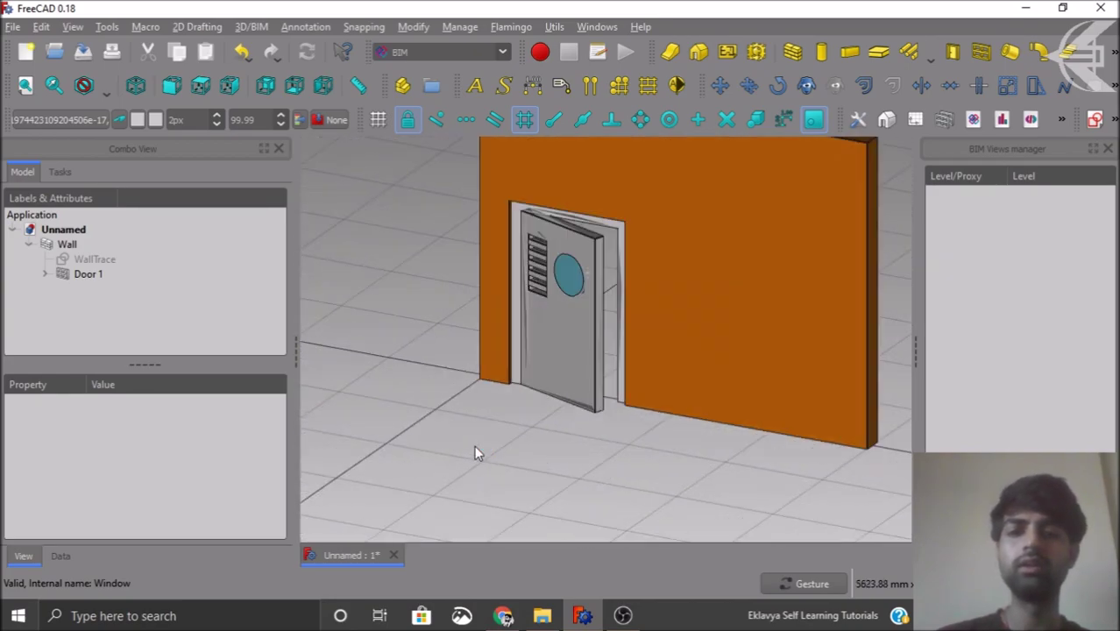
pyautogui.click(92, 277)
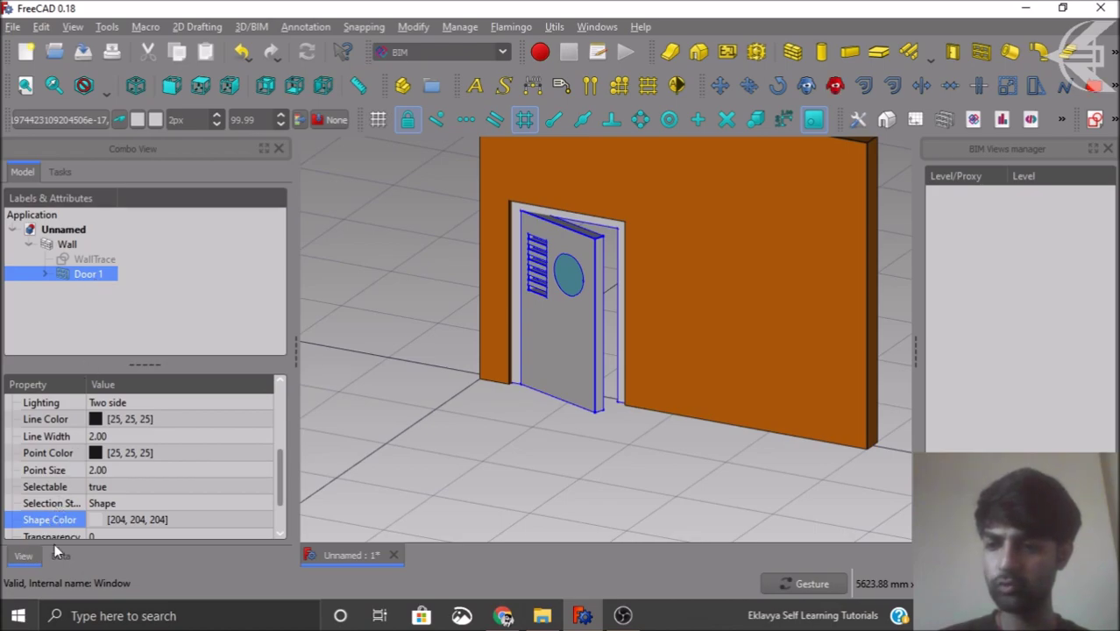
pyautogui.click(181, 524)
pyautogui.click(184, 521)
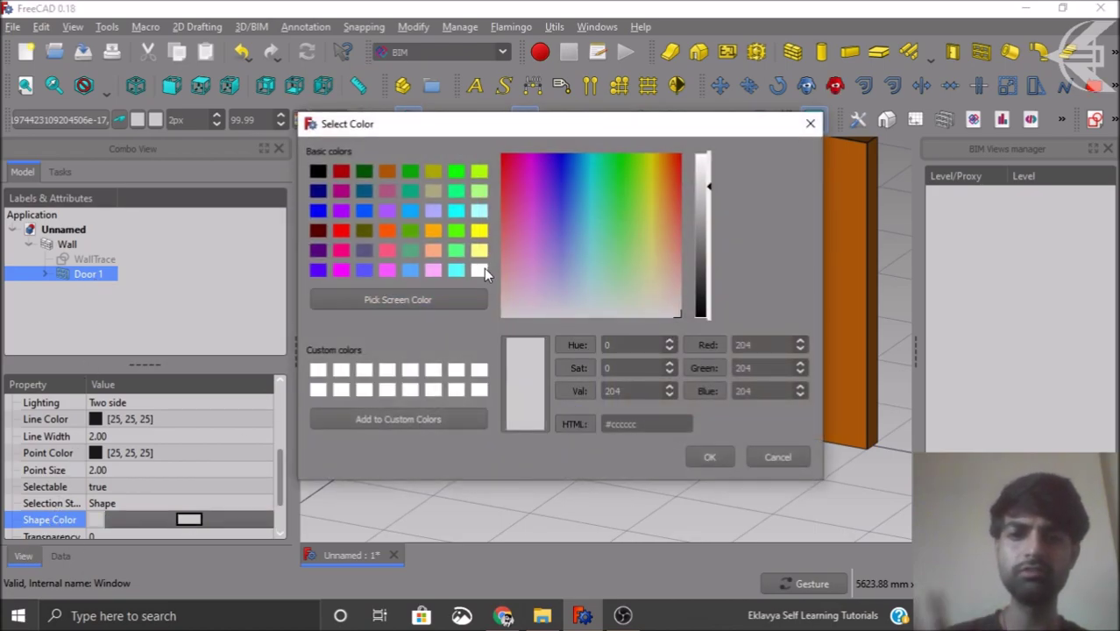
pyautogui.click(480, 252)
pyautogui.click(710, 457)
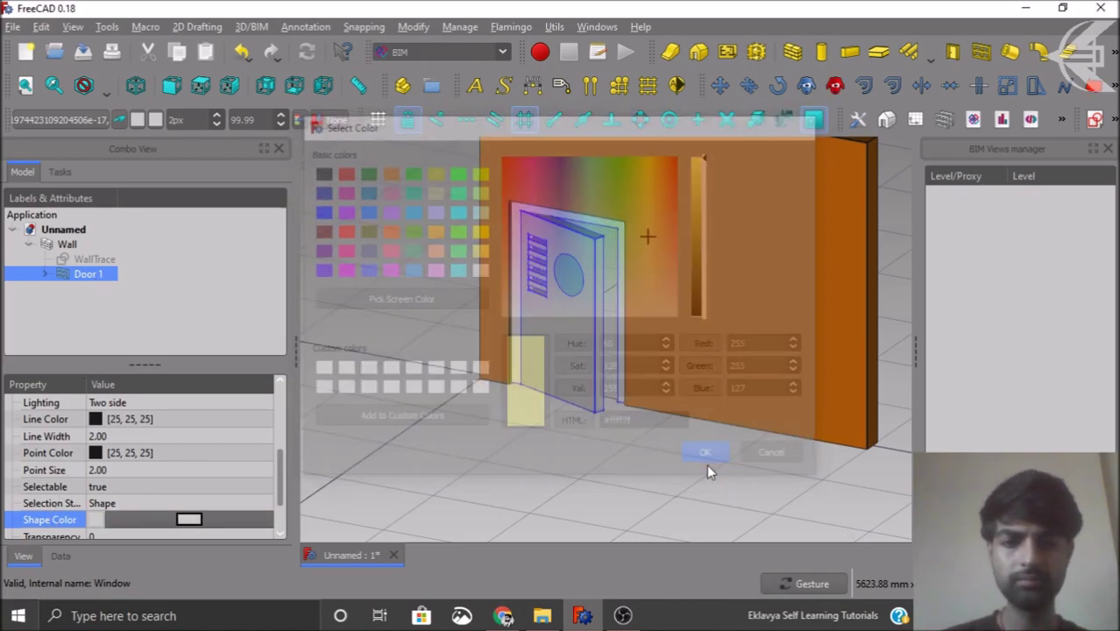
pyautogui.click(636, 502)
pyautogui.moveTo(636, 502); pyautogui.dragTo(696, 502)
# Step: Mark Door 1 to recompute
pyautogui.click(89, 273)
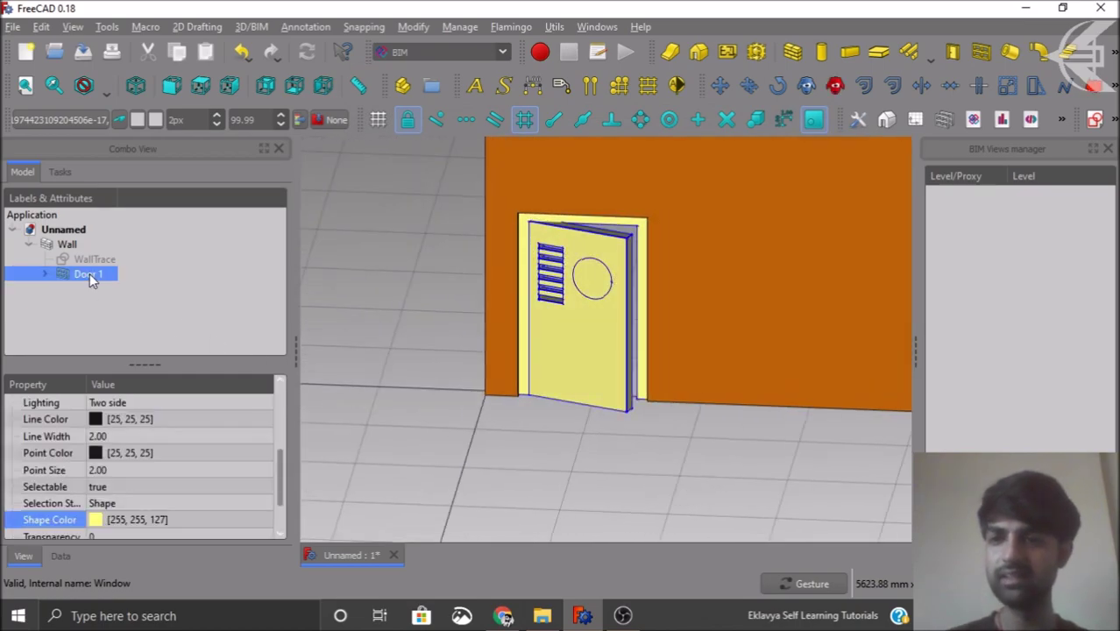
pyautogui.rightClick(90, 274)
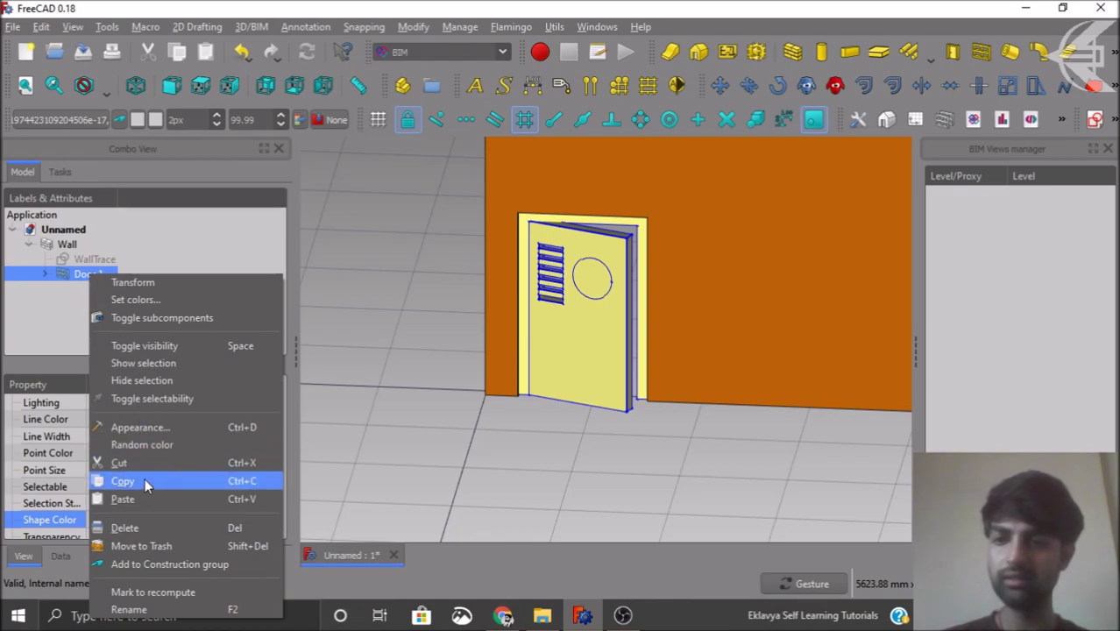
pyautogui.click(410, 448)
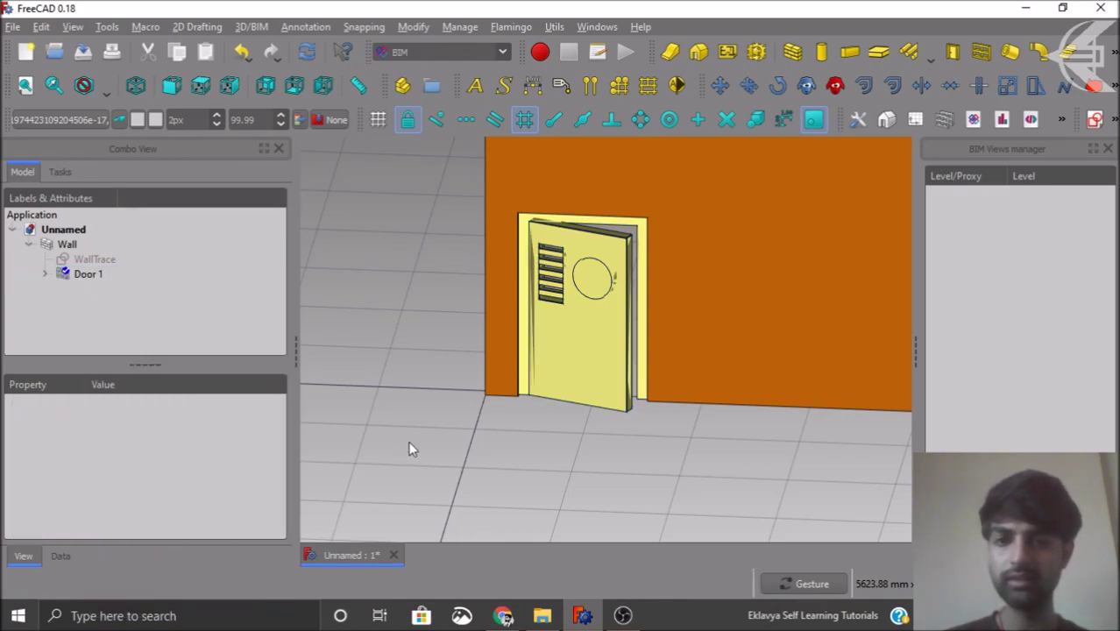
# Step: Reopen Door 1, update its Mirror glass panel component with the existing settings, and finish editing to restore the glass color
pyautogui.doubleClick(101, 272)
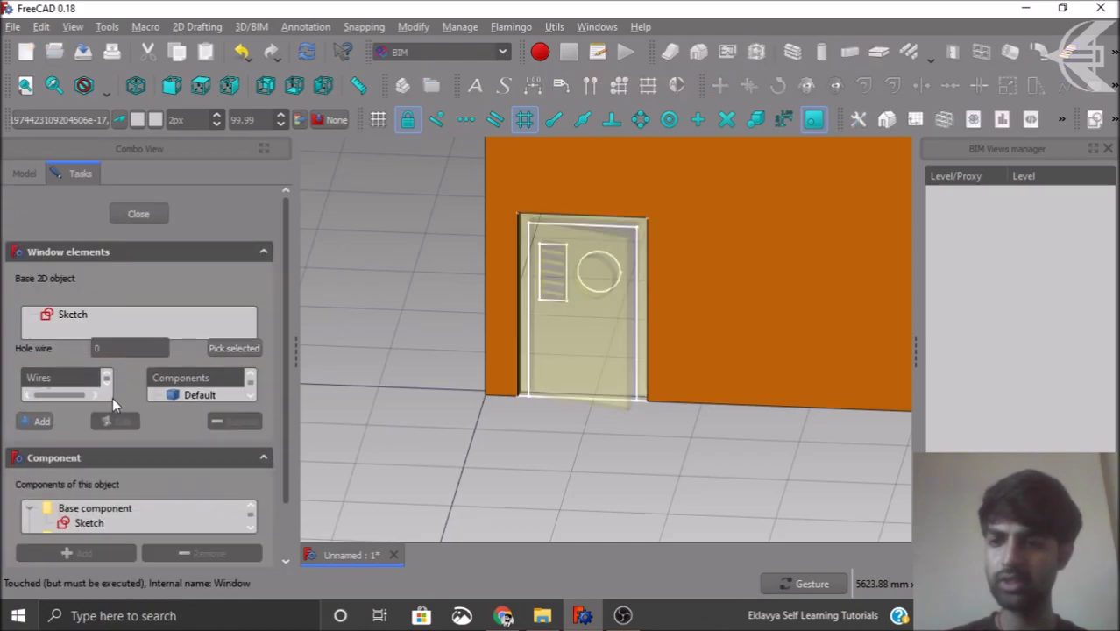
pyautogui.scroll(-2, 186, 399)
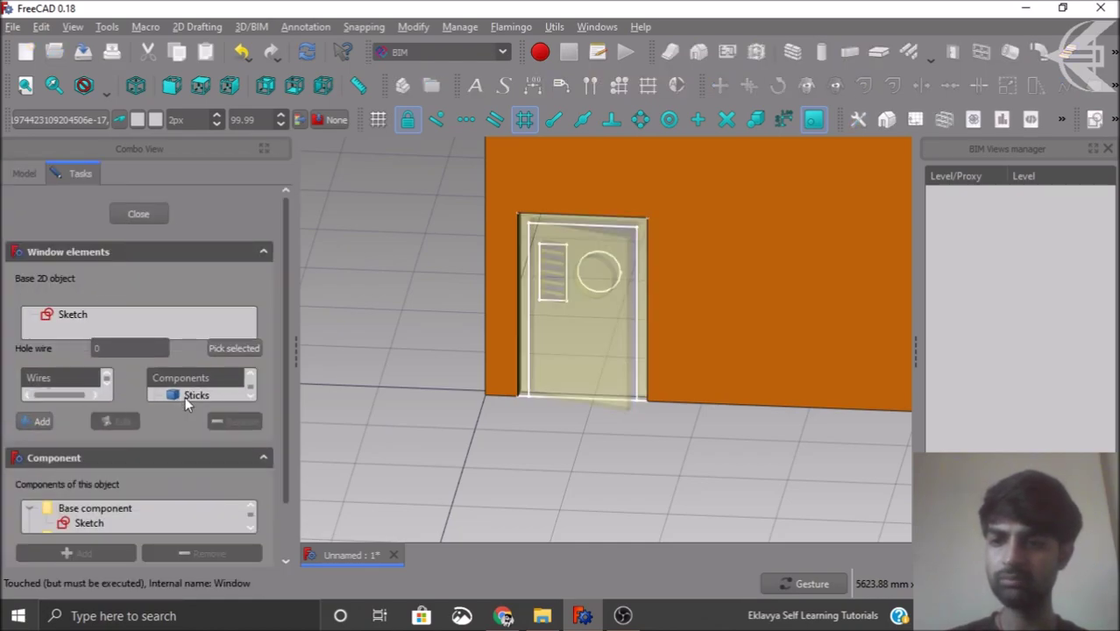
pyautogui.scroll(-1, 187, 393)
pyautogui.click(187, 394)
pyautogui.click(133, 421)
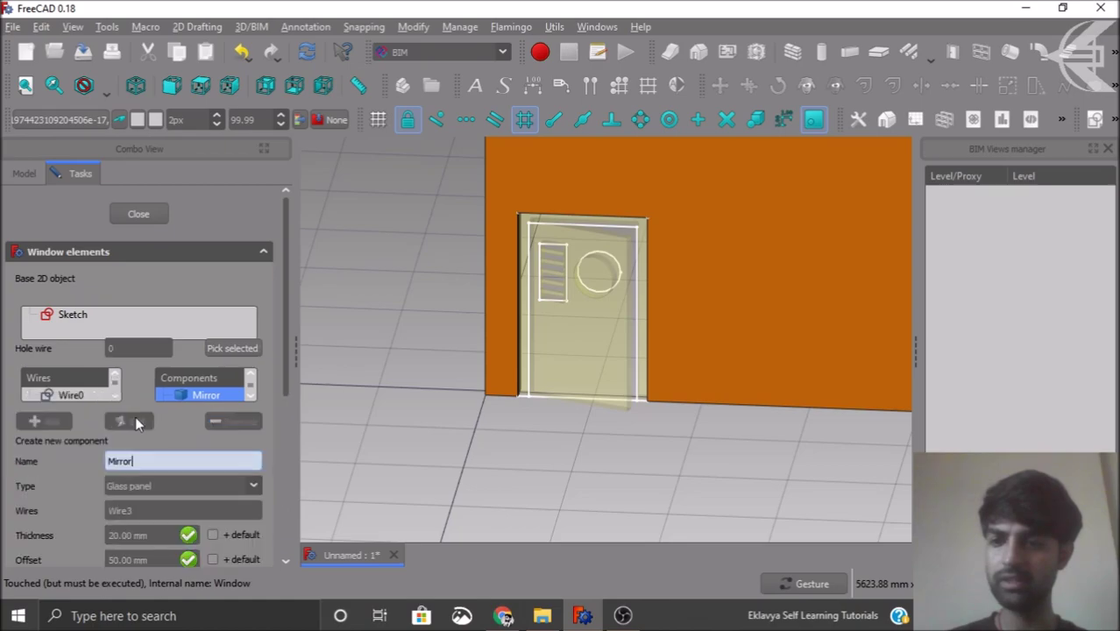
pyautogui.scroll(-4, 52, 466)
pyautogui.click(98, 434)
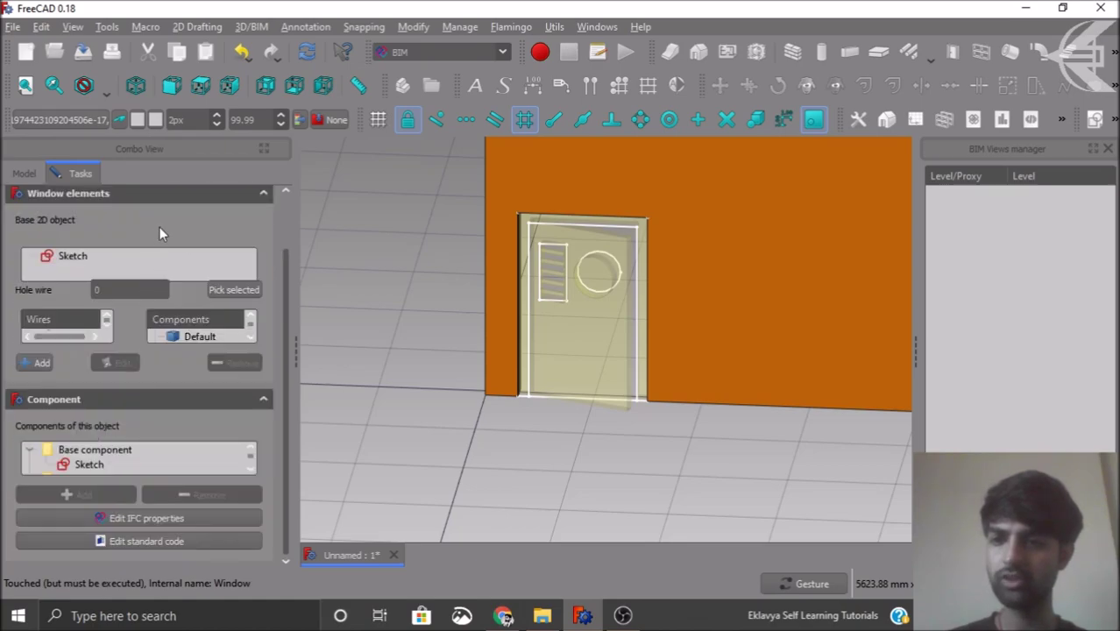
pyautogui.click(156, 218)
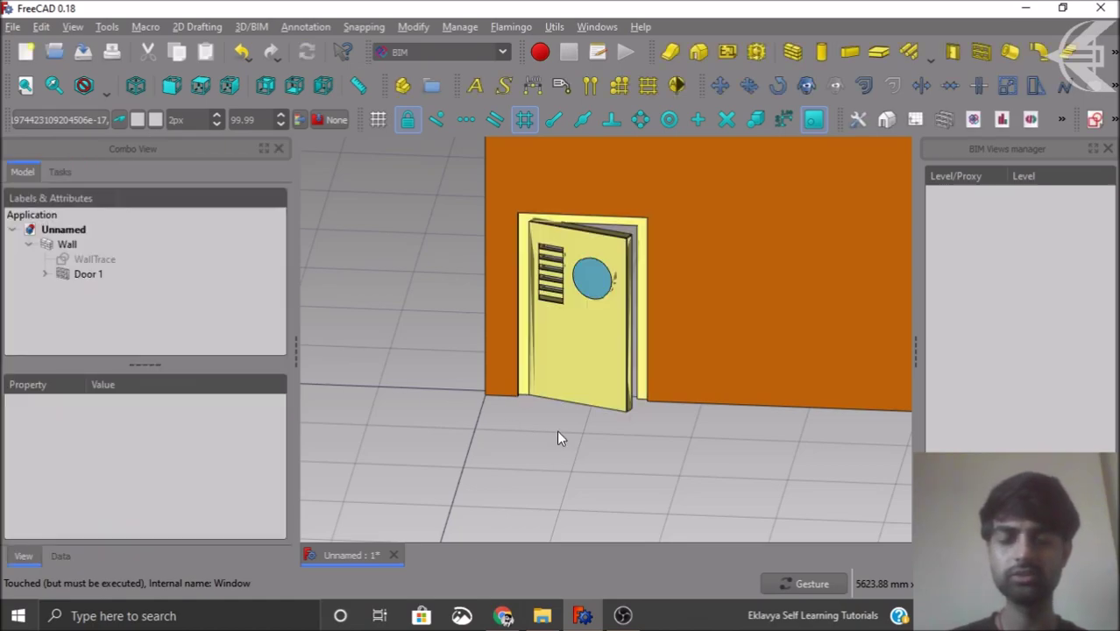
# Step: Show the whole model in isometric view and set the draw style to No shading
pyautogui.press('0')
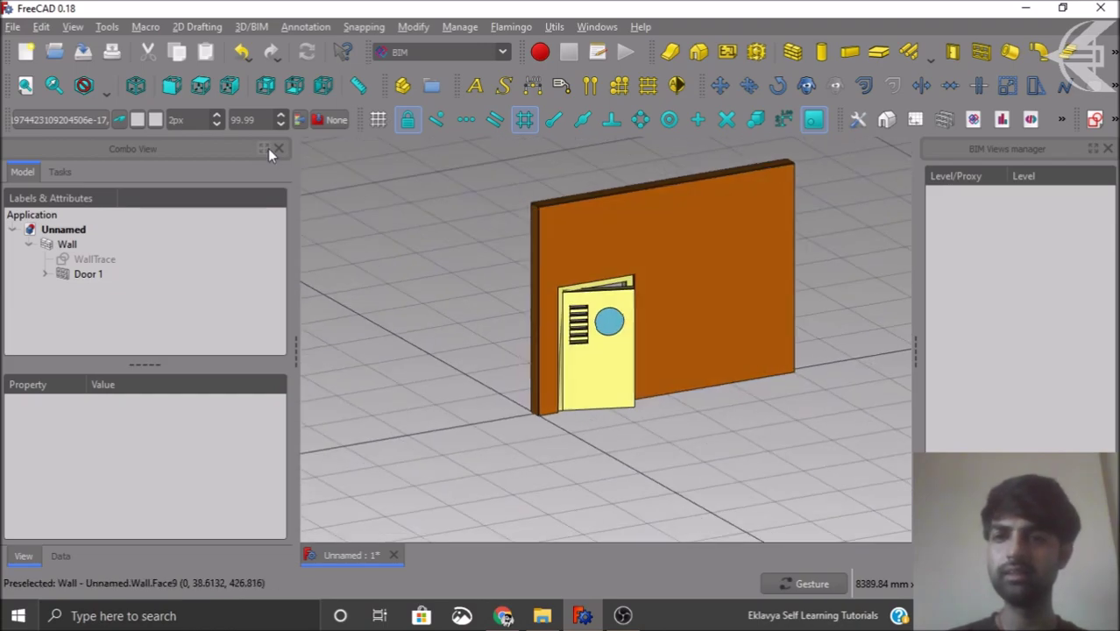
pyautogui.click(109, 83)
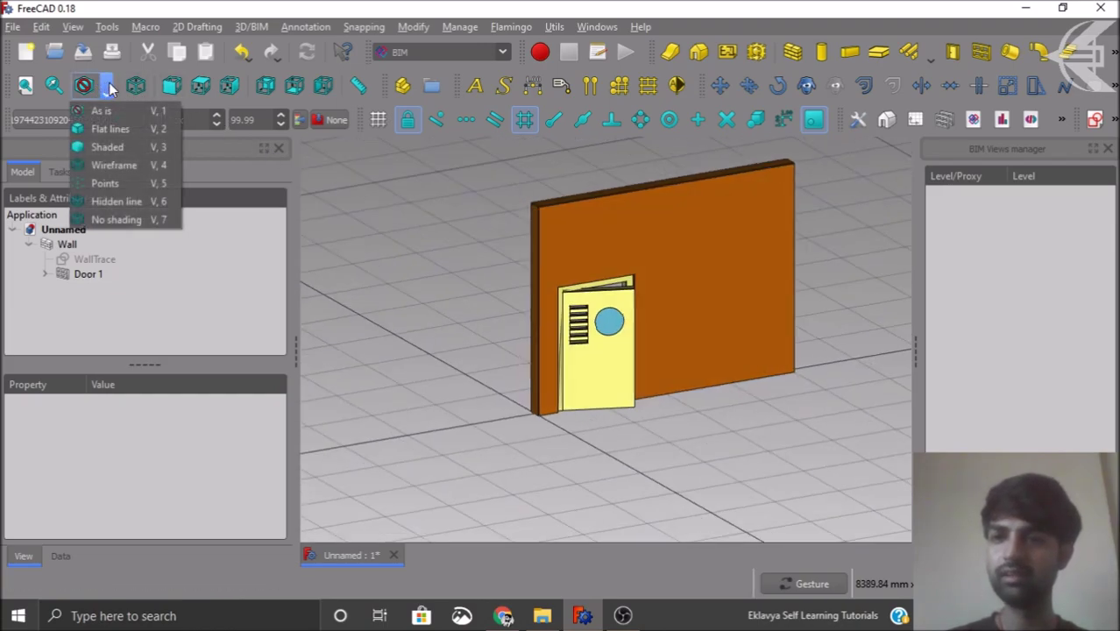
pyautogui.click(136, 217)
pyautogui.press('1')
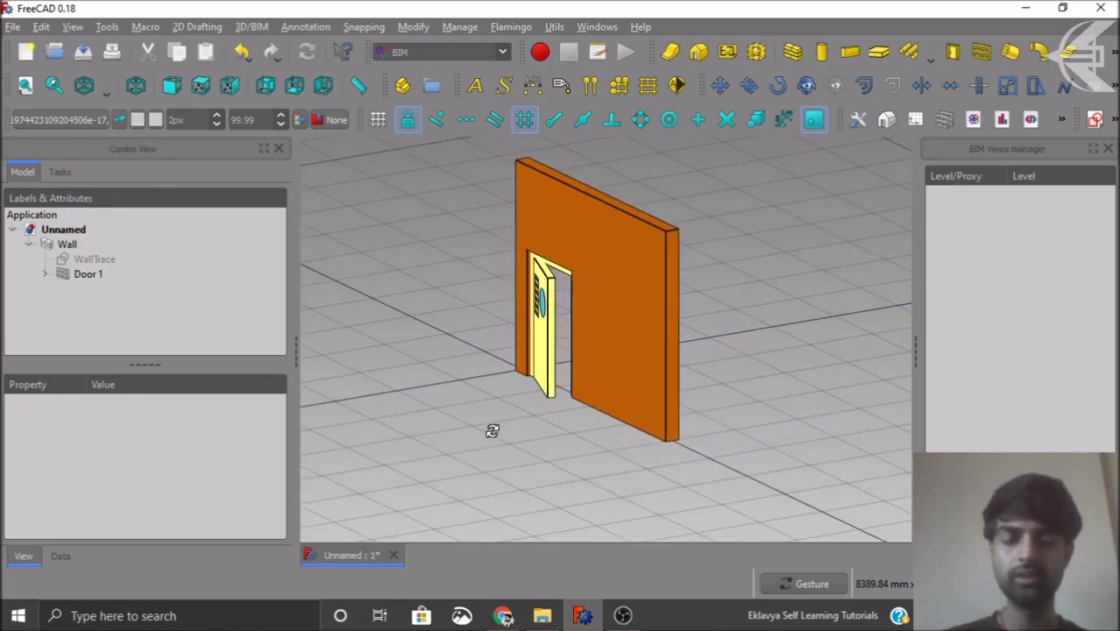
# Step: Examine the colored door's louvres, glass panel and frame up close and from several angles
pyautogui.moveTo(611, 433); pyautogui.dragTo(673, 456)
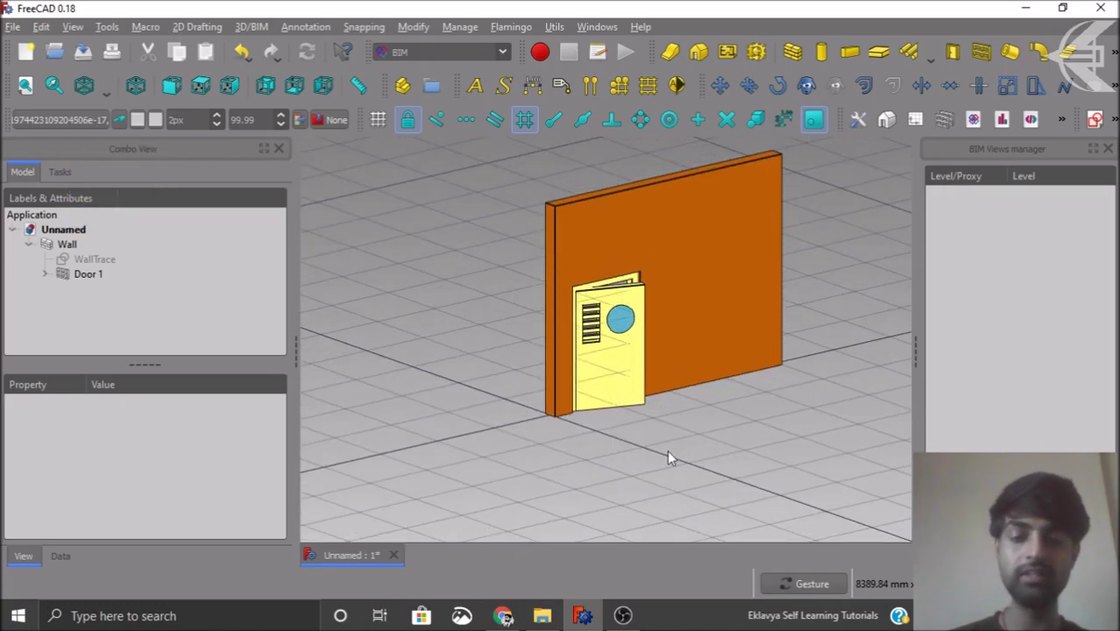
pyautogui.scroll(5, 640, 412)
pyautogui.scroll(2, 636, 406)
pyautogui.scroll(-2, 504, 458)
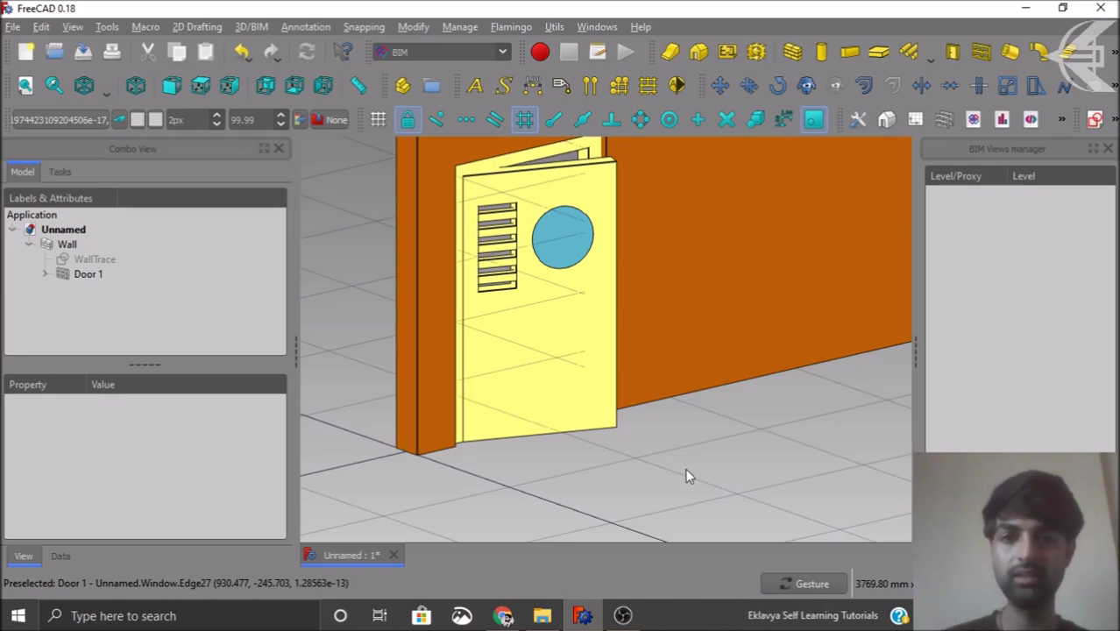
pyautogui.scroll(1, 686, 468)
pyautogui.scroll(3, 546, 238)
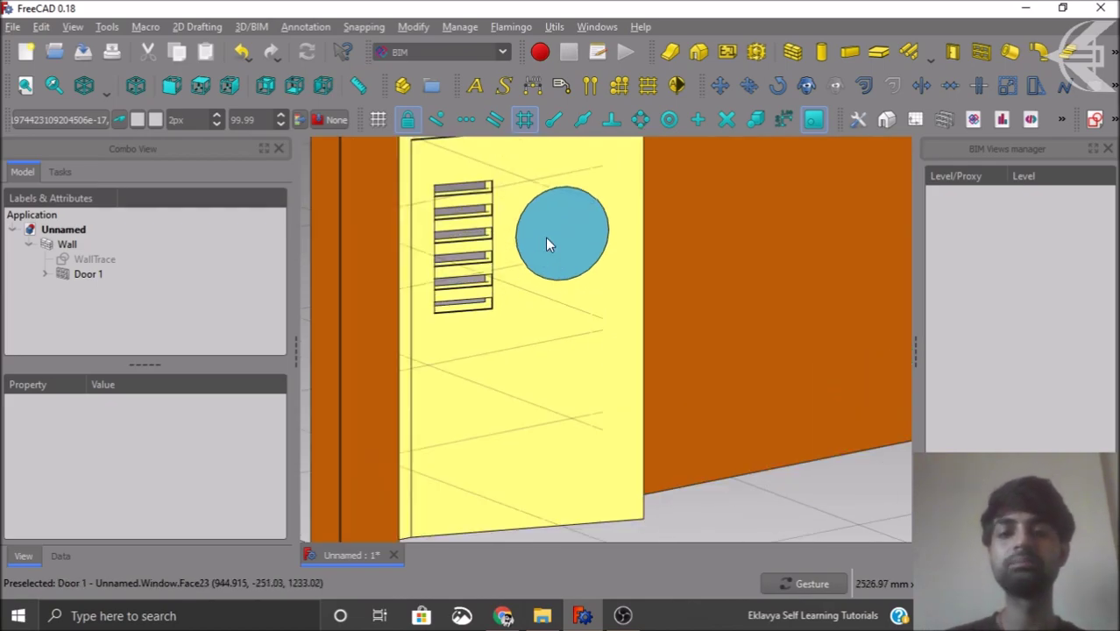
pyautogui.scroll(-3, 449, 289)
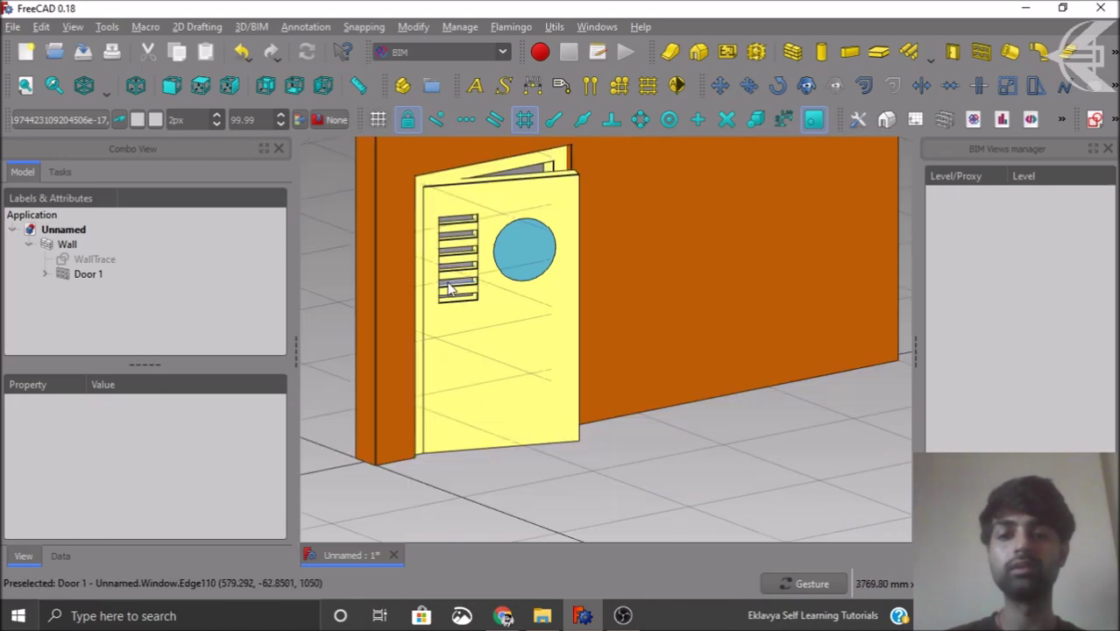
pyautogui.scroll(-2, 605, 474)
pyautogui.moveTo(605, 478); pyautogui.dragTo(463, 470)
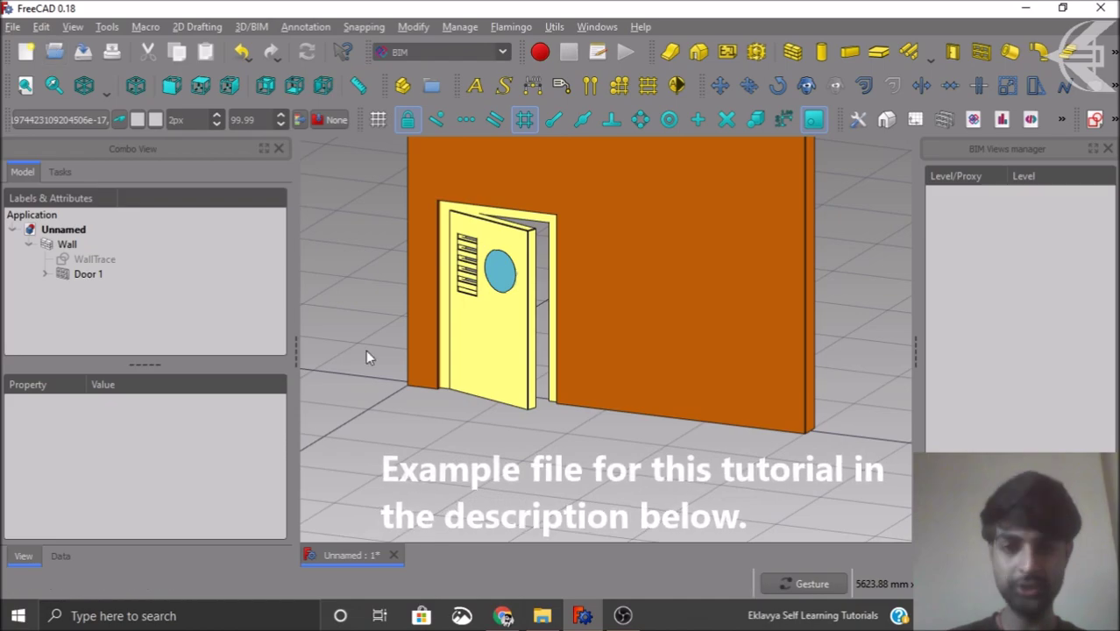
# Step: Open the example file 004_Custom Doors and Windows.FCStd and examine the custom doors in its wall
pyautogui.click(59, 54)
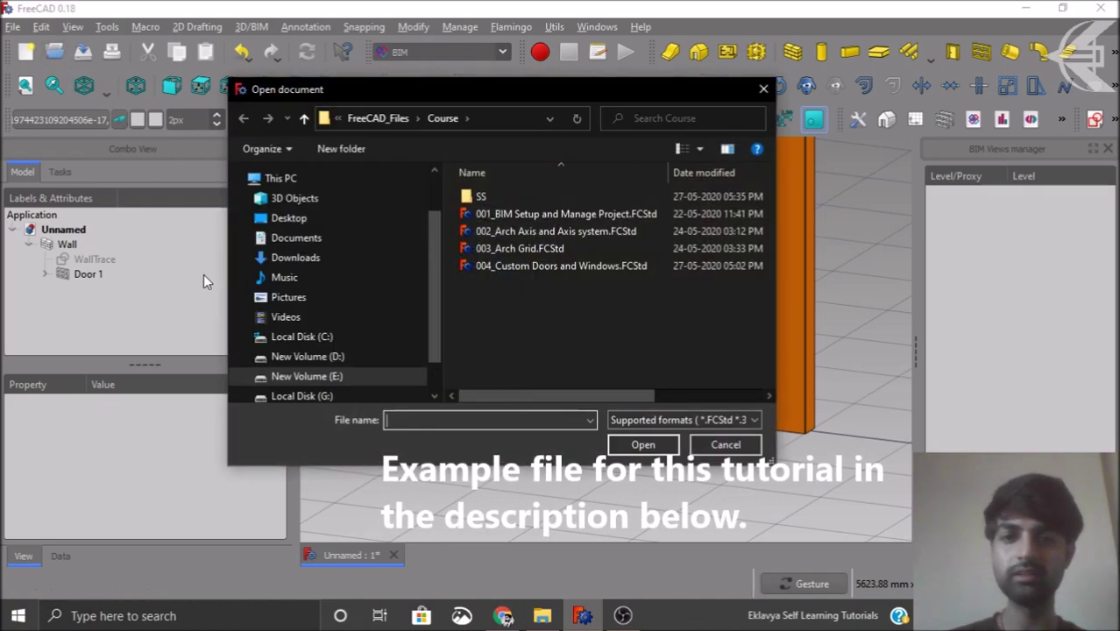
pyautogui.click(504, 250)
pyautogui.click(516, 267)
pyautogui.click(620, 445)
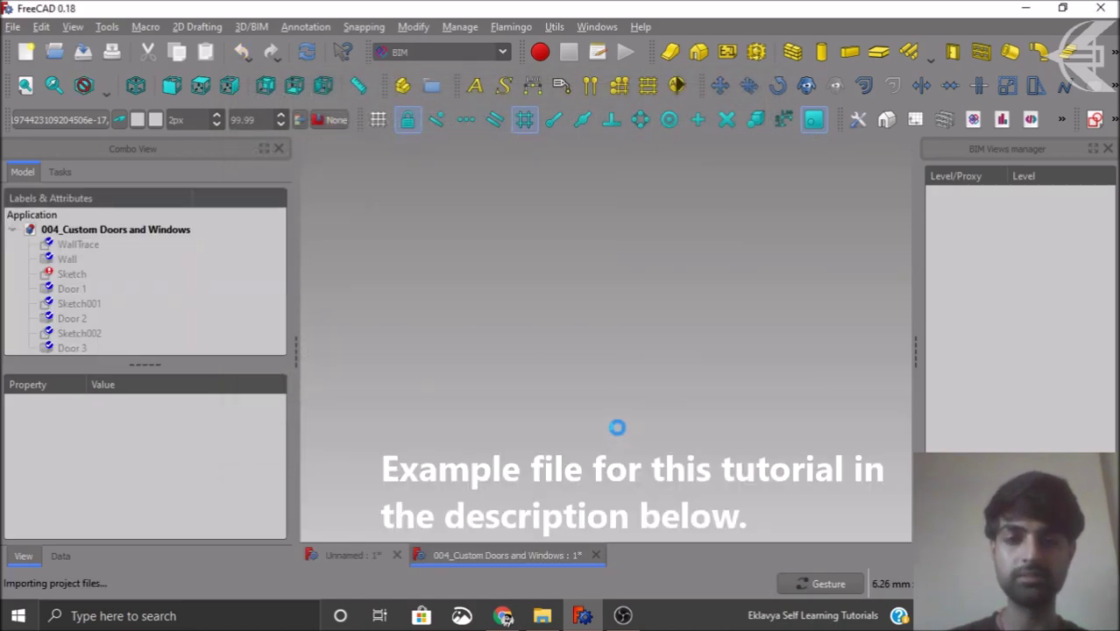
pyautogui.scroll(-3, 563, 303)
pyautogui.moveTo(539, 431); pyautogui.dragTo(637, 463)
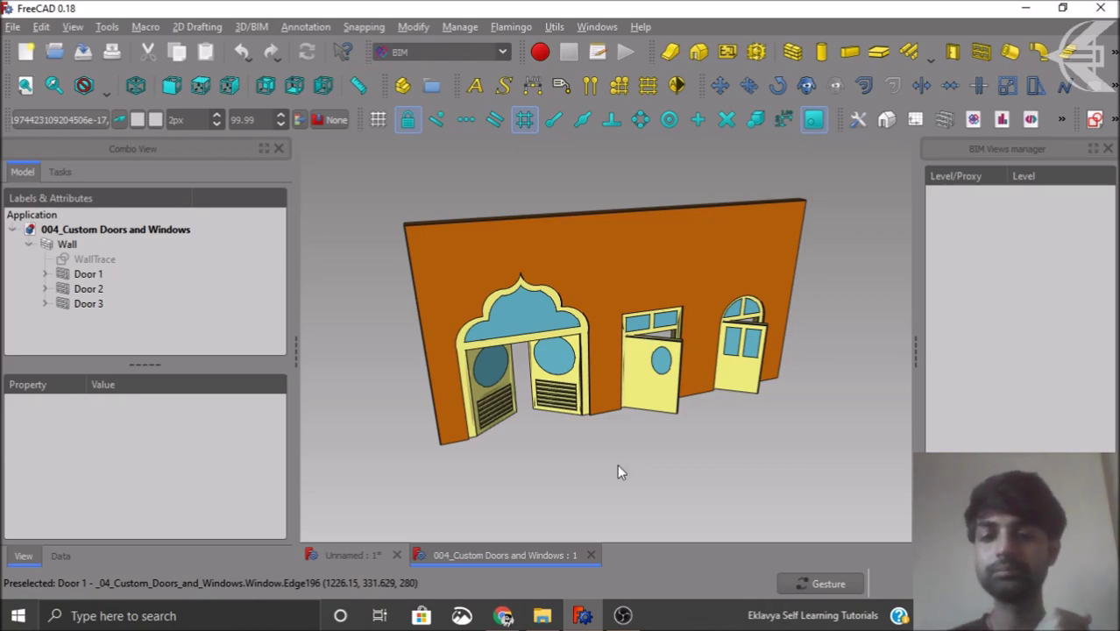
# Step: Return to the unnamed document and review the finished wall and door
pyautogui.click(330, 556)
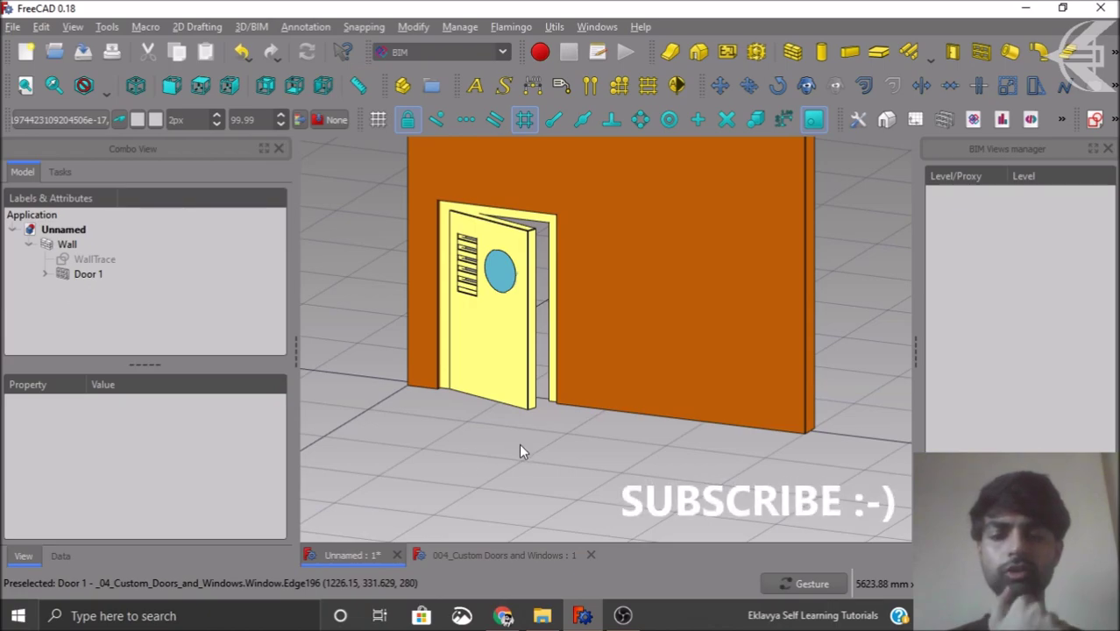
pyautogui.scroll(-3, 518, 445)
pyautogui.scroll(2, 516, 449)
pyautogui.scroll(2, 437, 338)
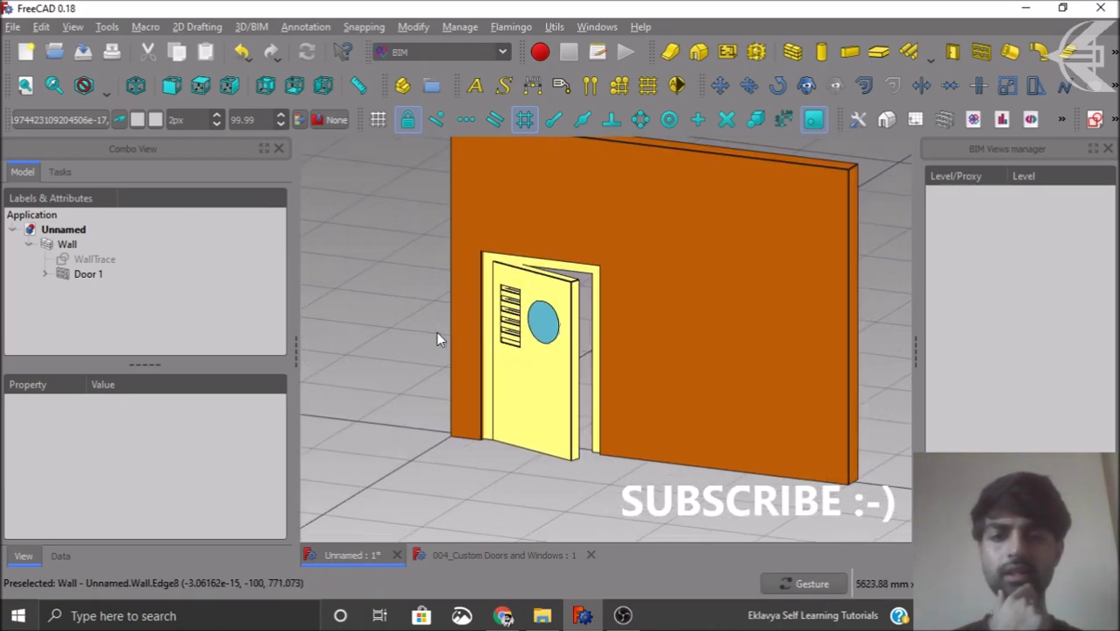